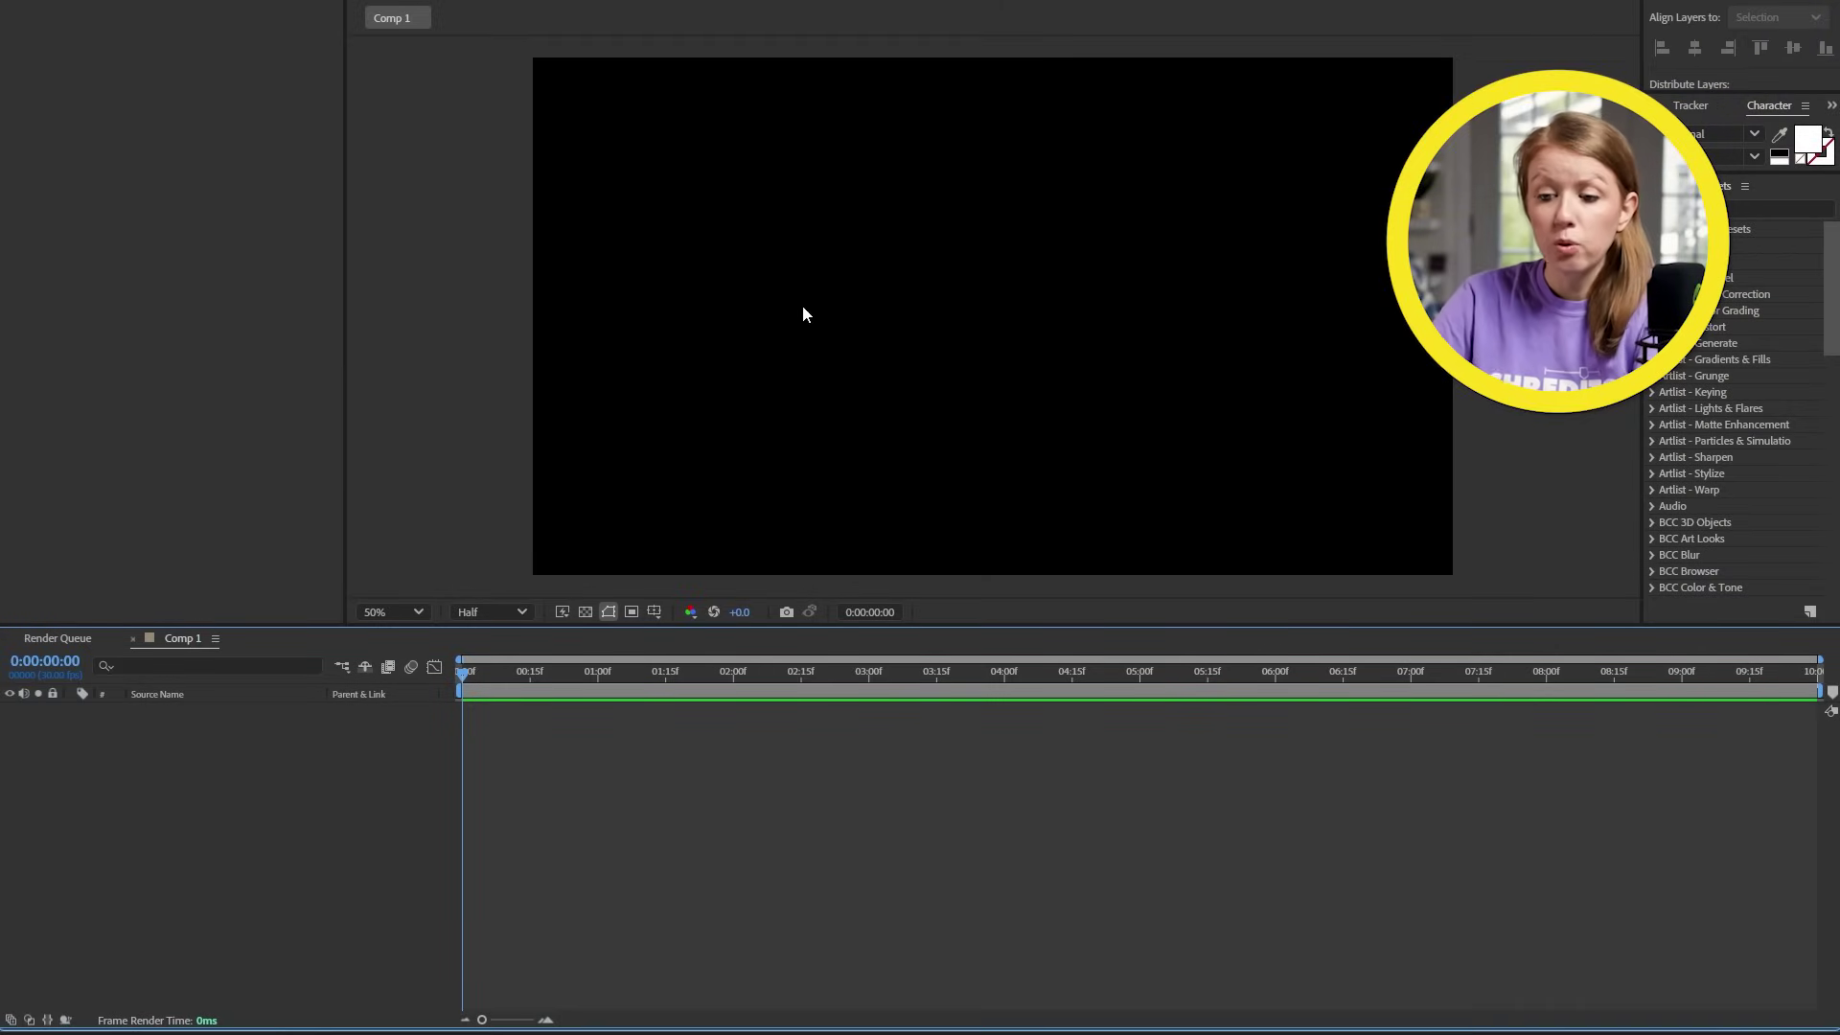
Create a text layer in Comp 1 reading NO SIGNAL
{"action": "key", "text": "ctrl+t"}
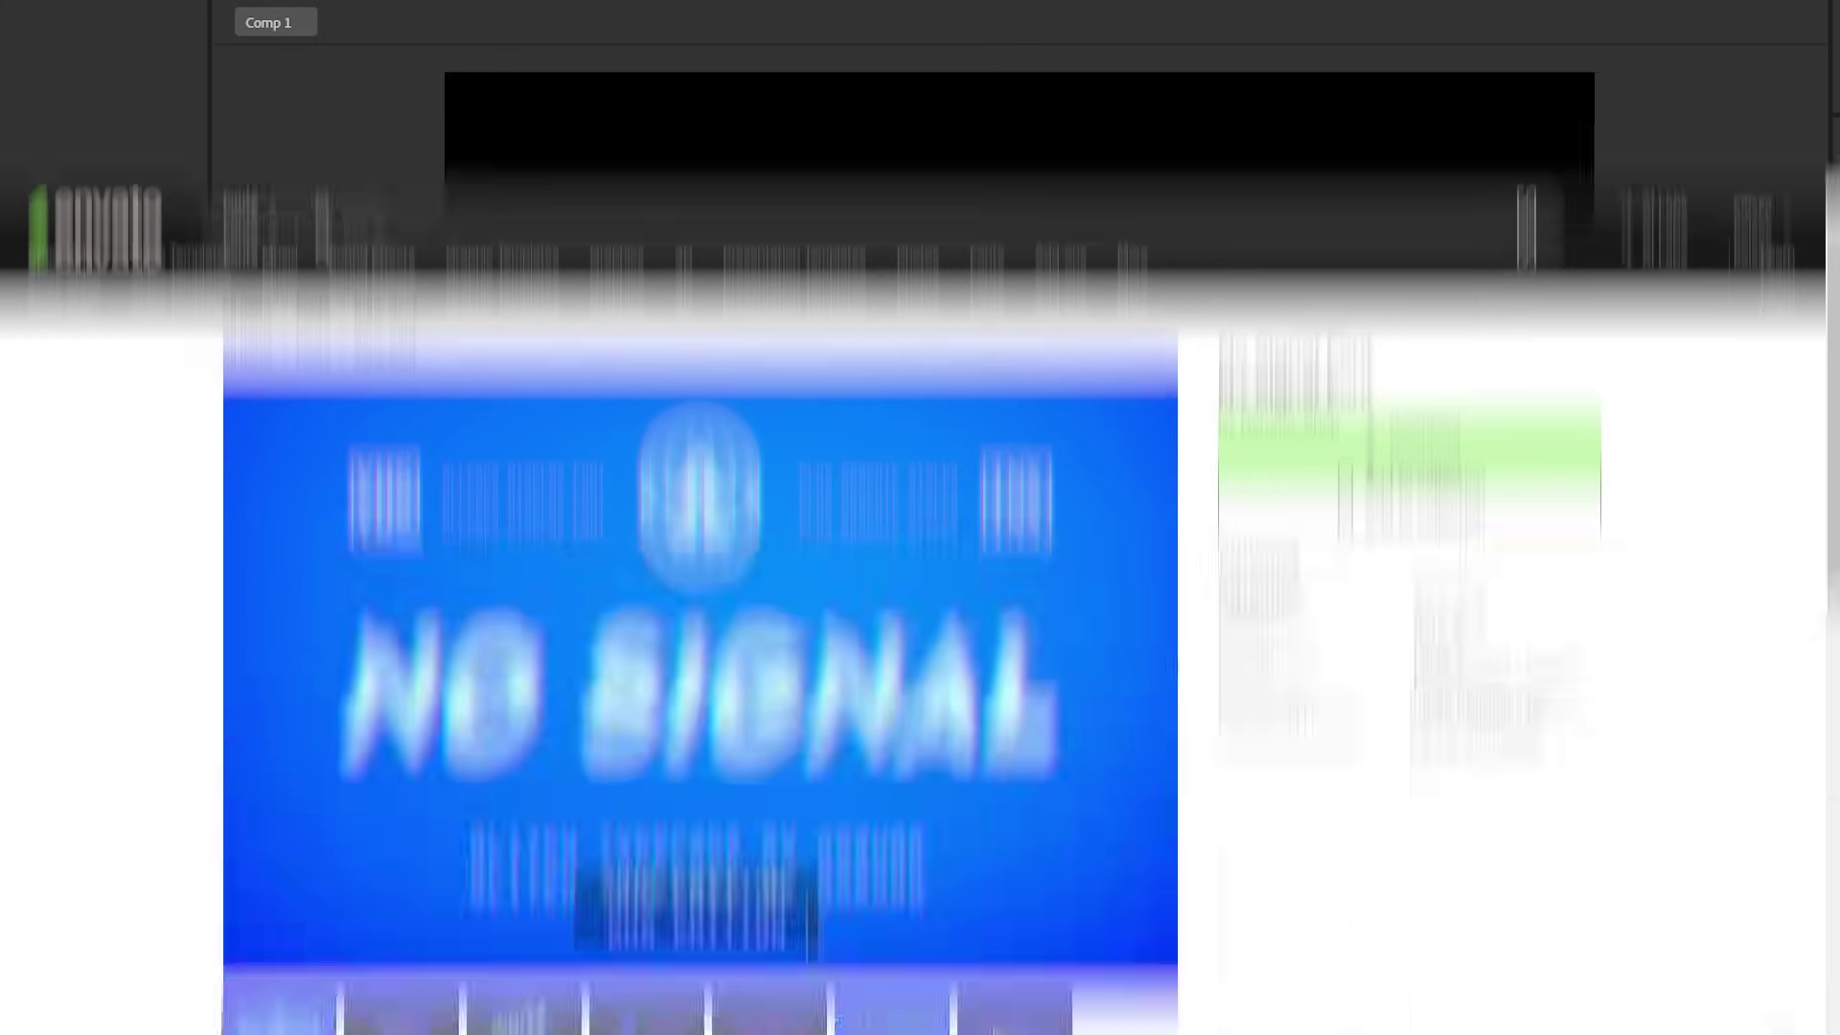
{"action": "type", "text": "NO"}
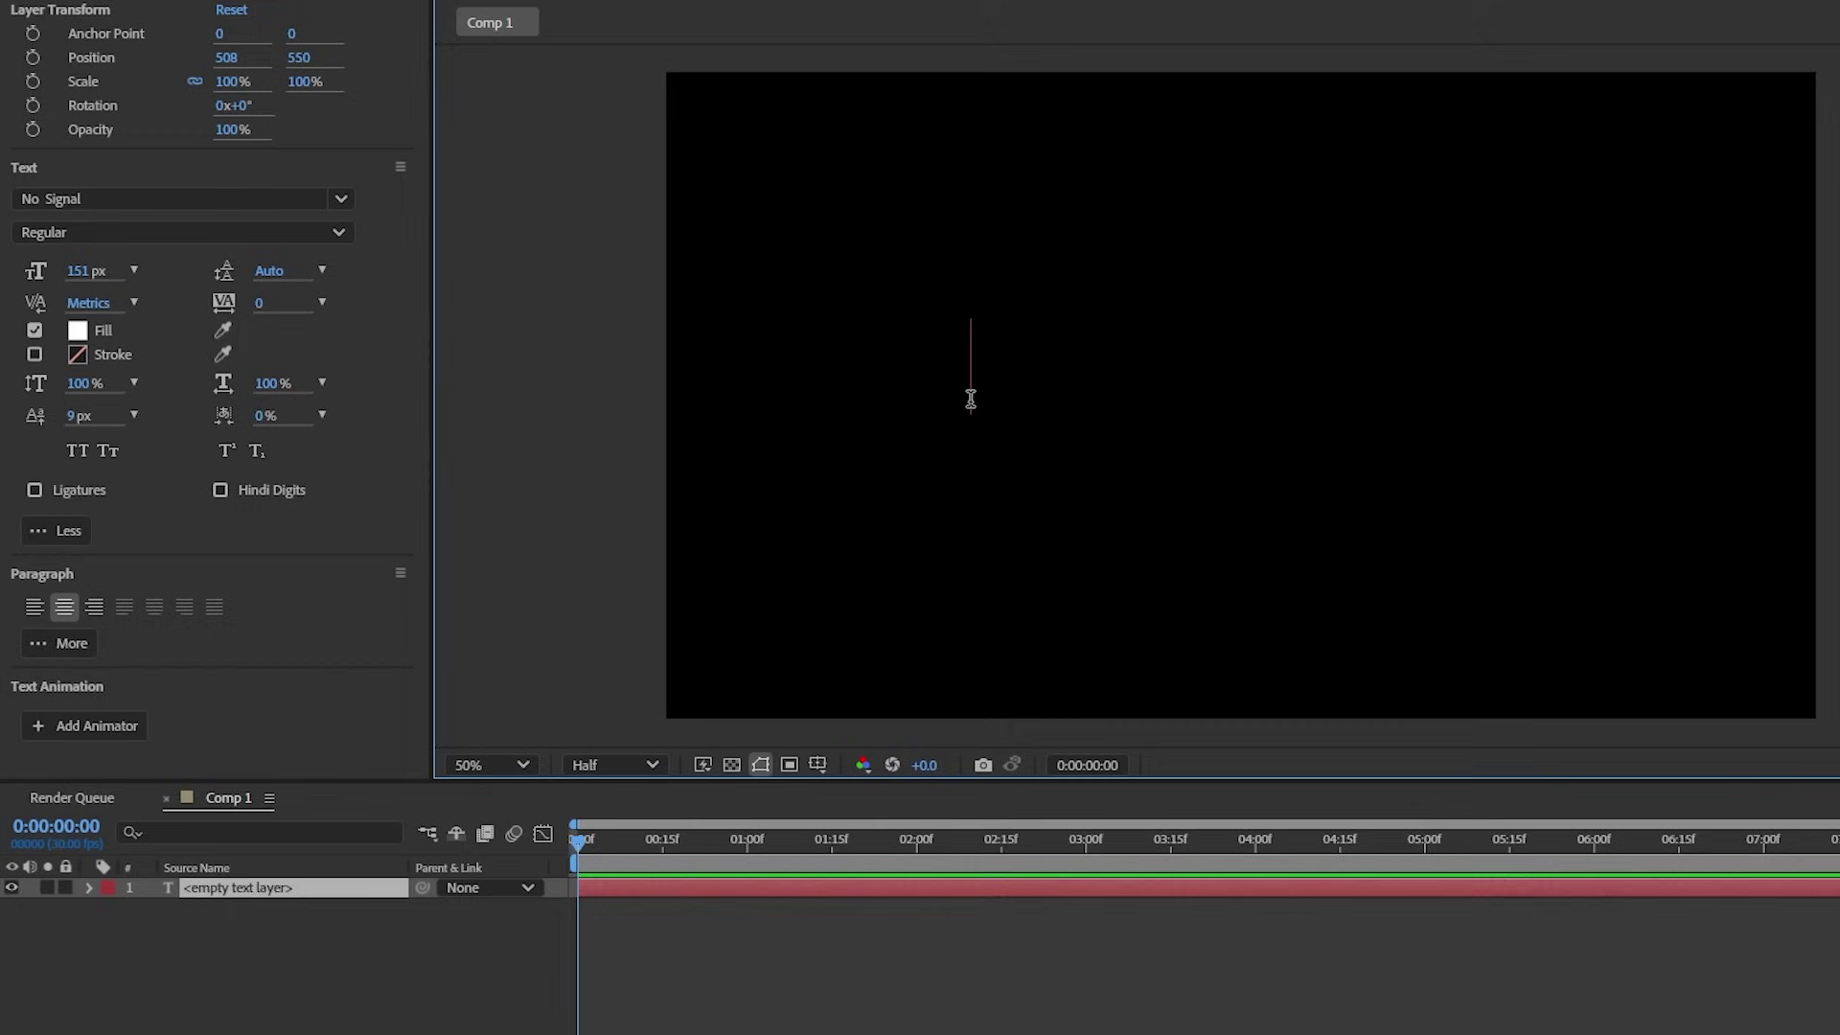
{"action": "type", "text": " SIGNAL"}
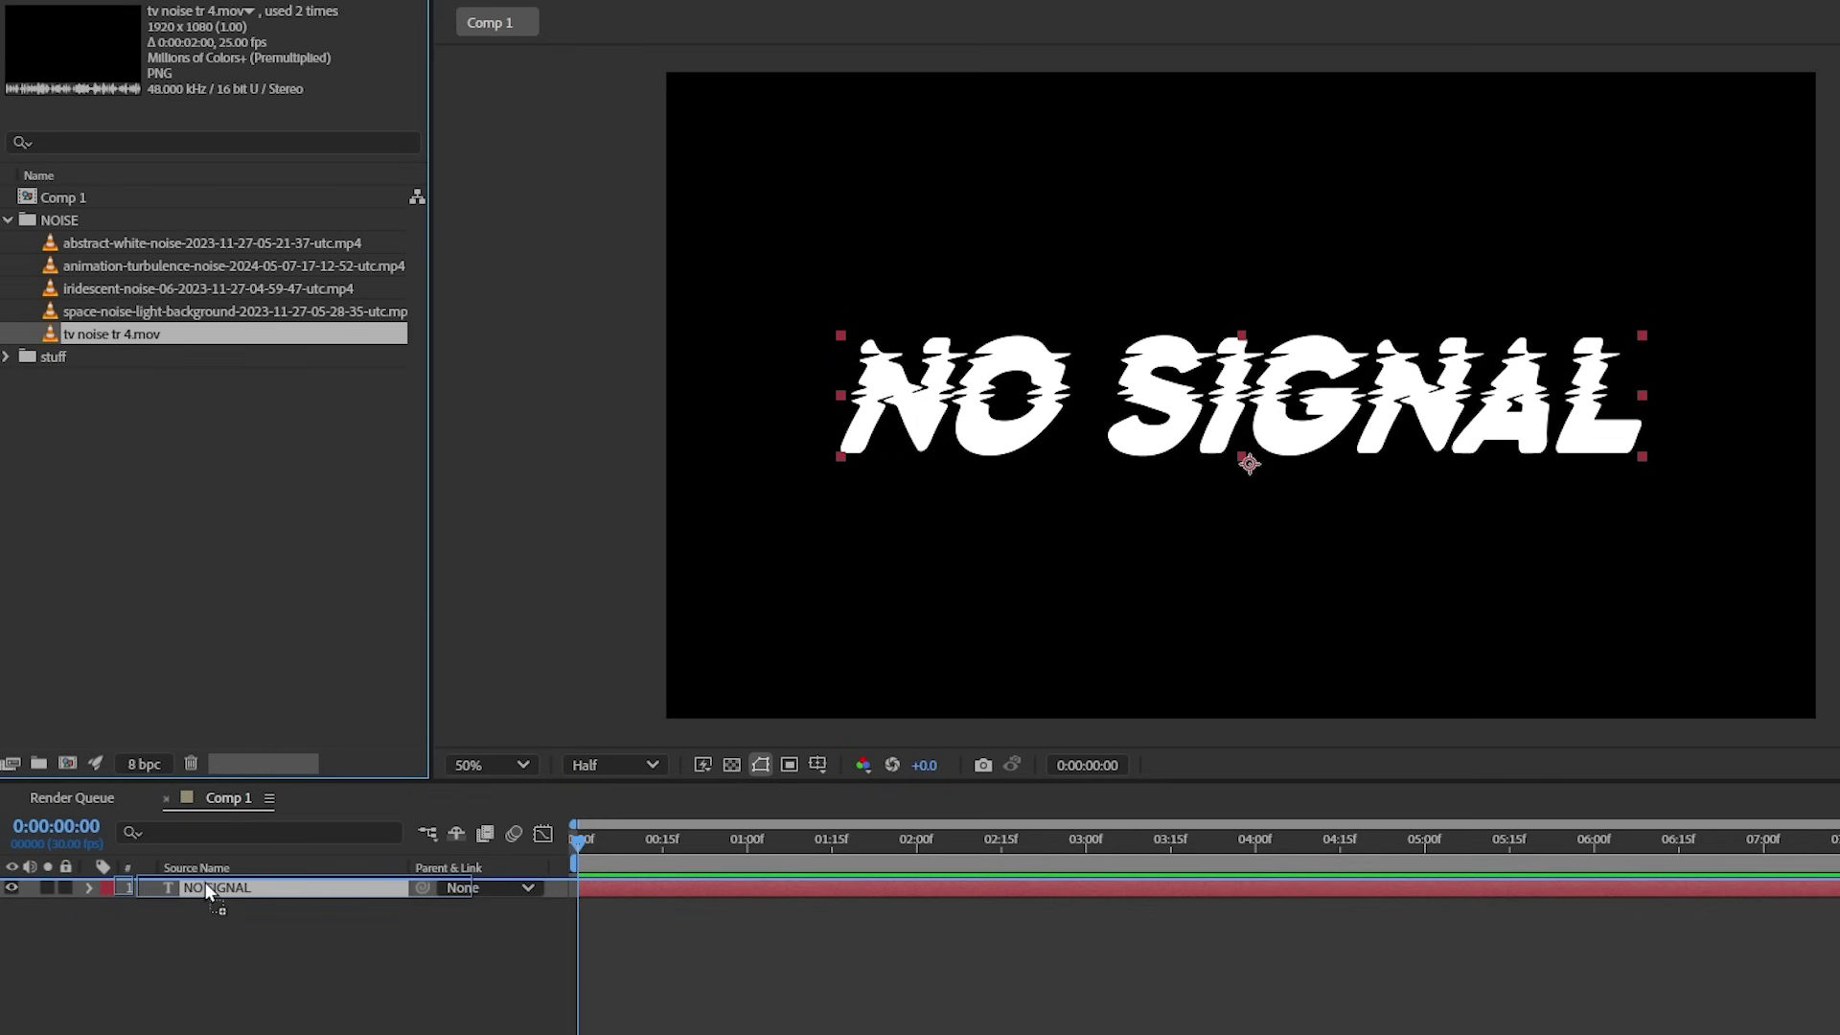
Place tv noise tr 4.mov above the NO SIGNAL layer and use the text as its track matte
{"action": "left_click_drag", "start_coordinate": [205, 881], "coordinate": [197, 878]}
{"action": "left_click_drag", "start_coordinate": [578, 842], "coordinate": [779, 843]}
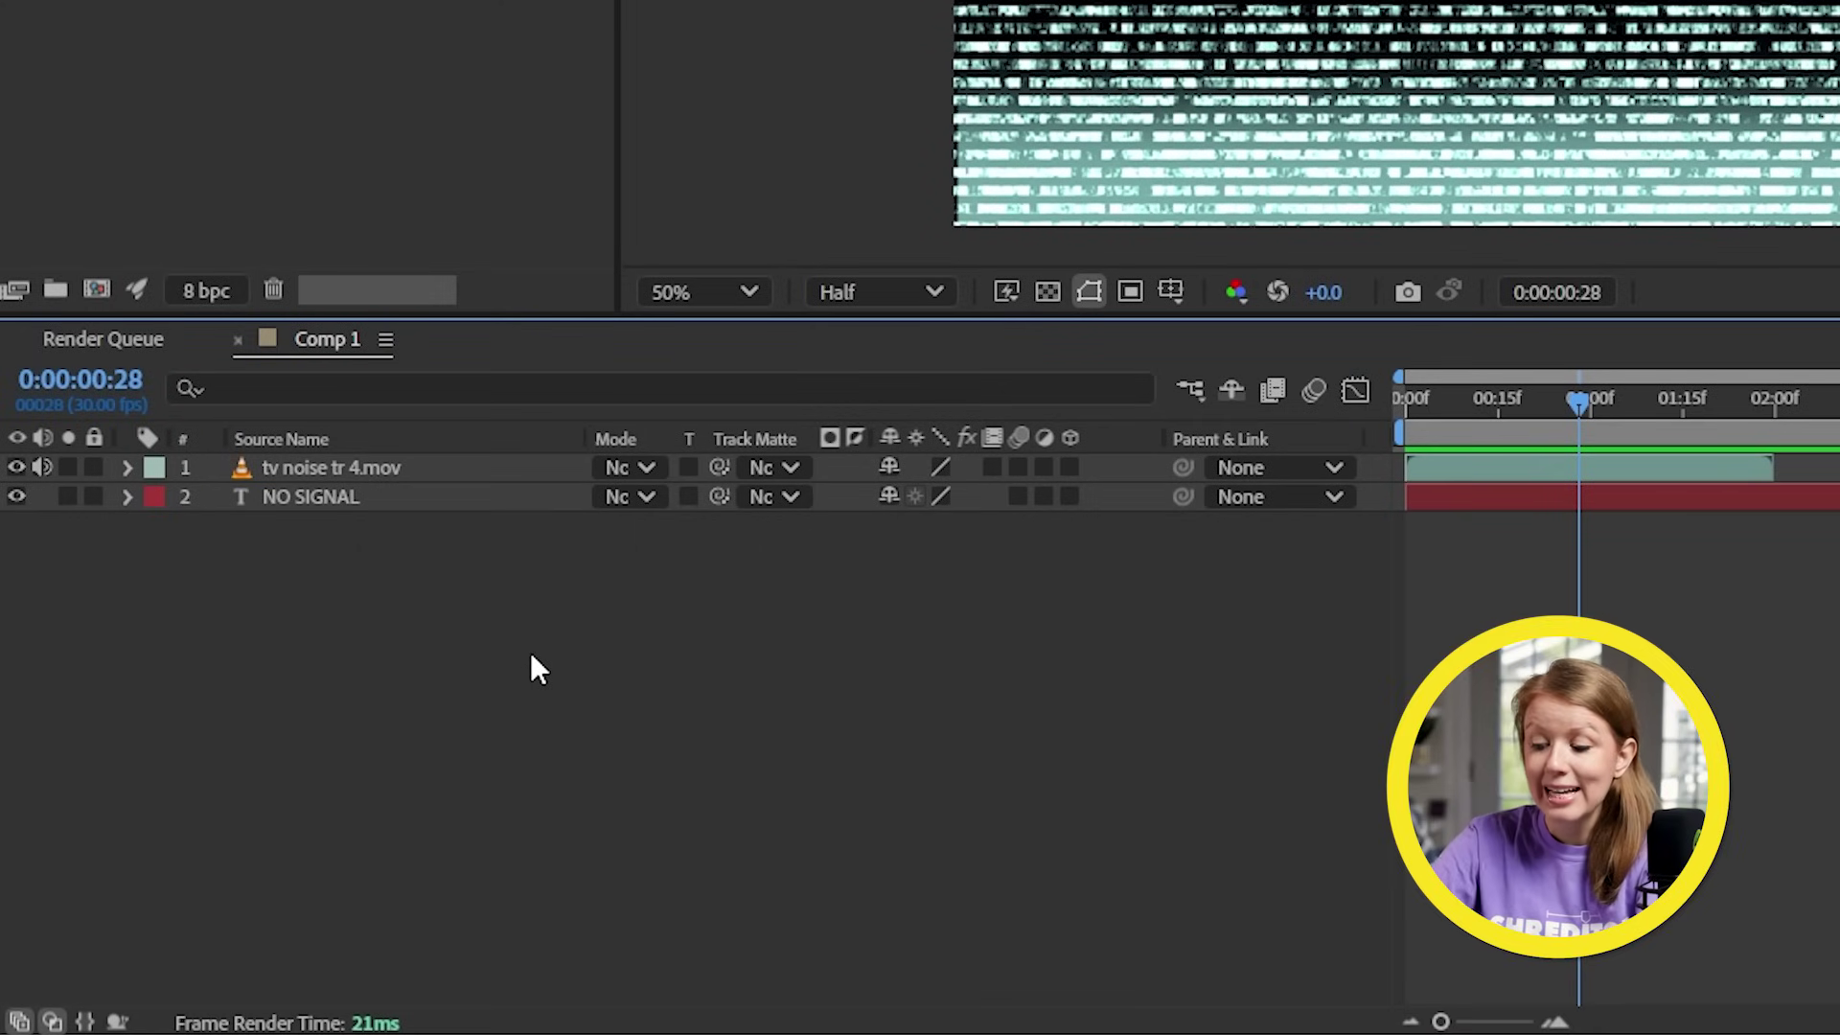
{"action": "key", "text": "F4"}
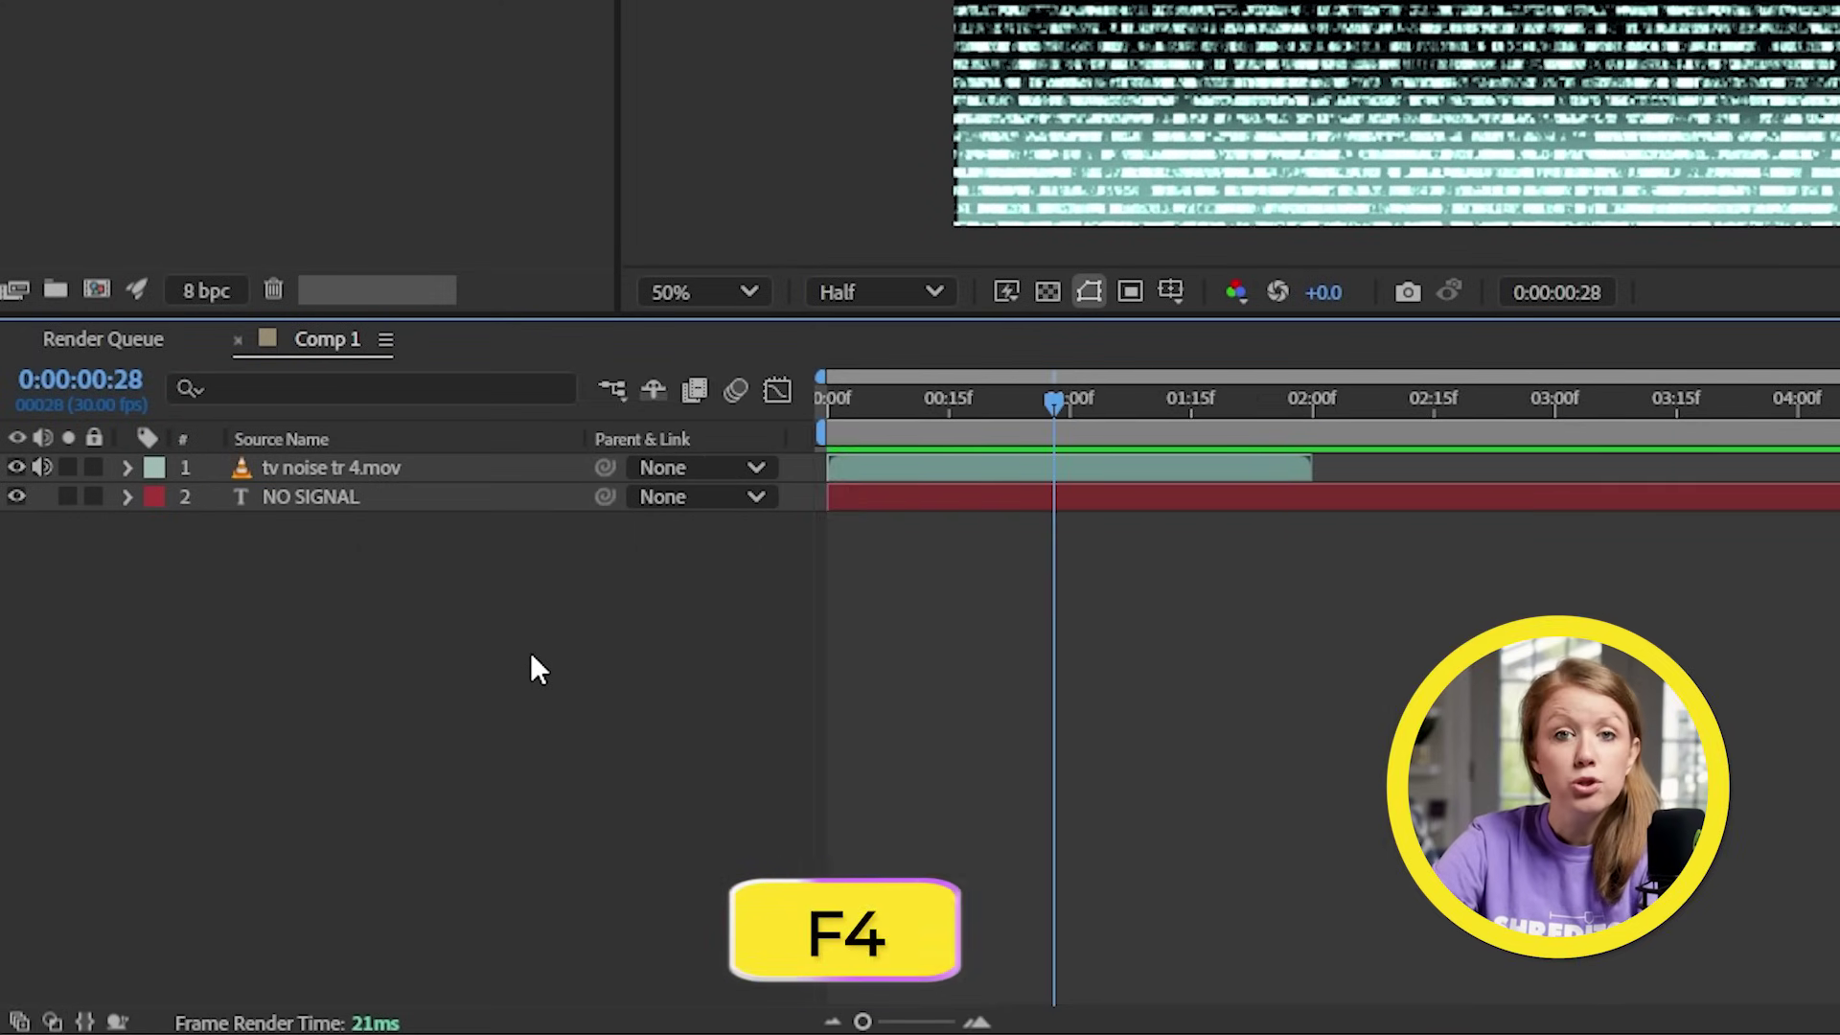
{"action": "key", "text": "F4"}
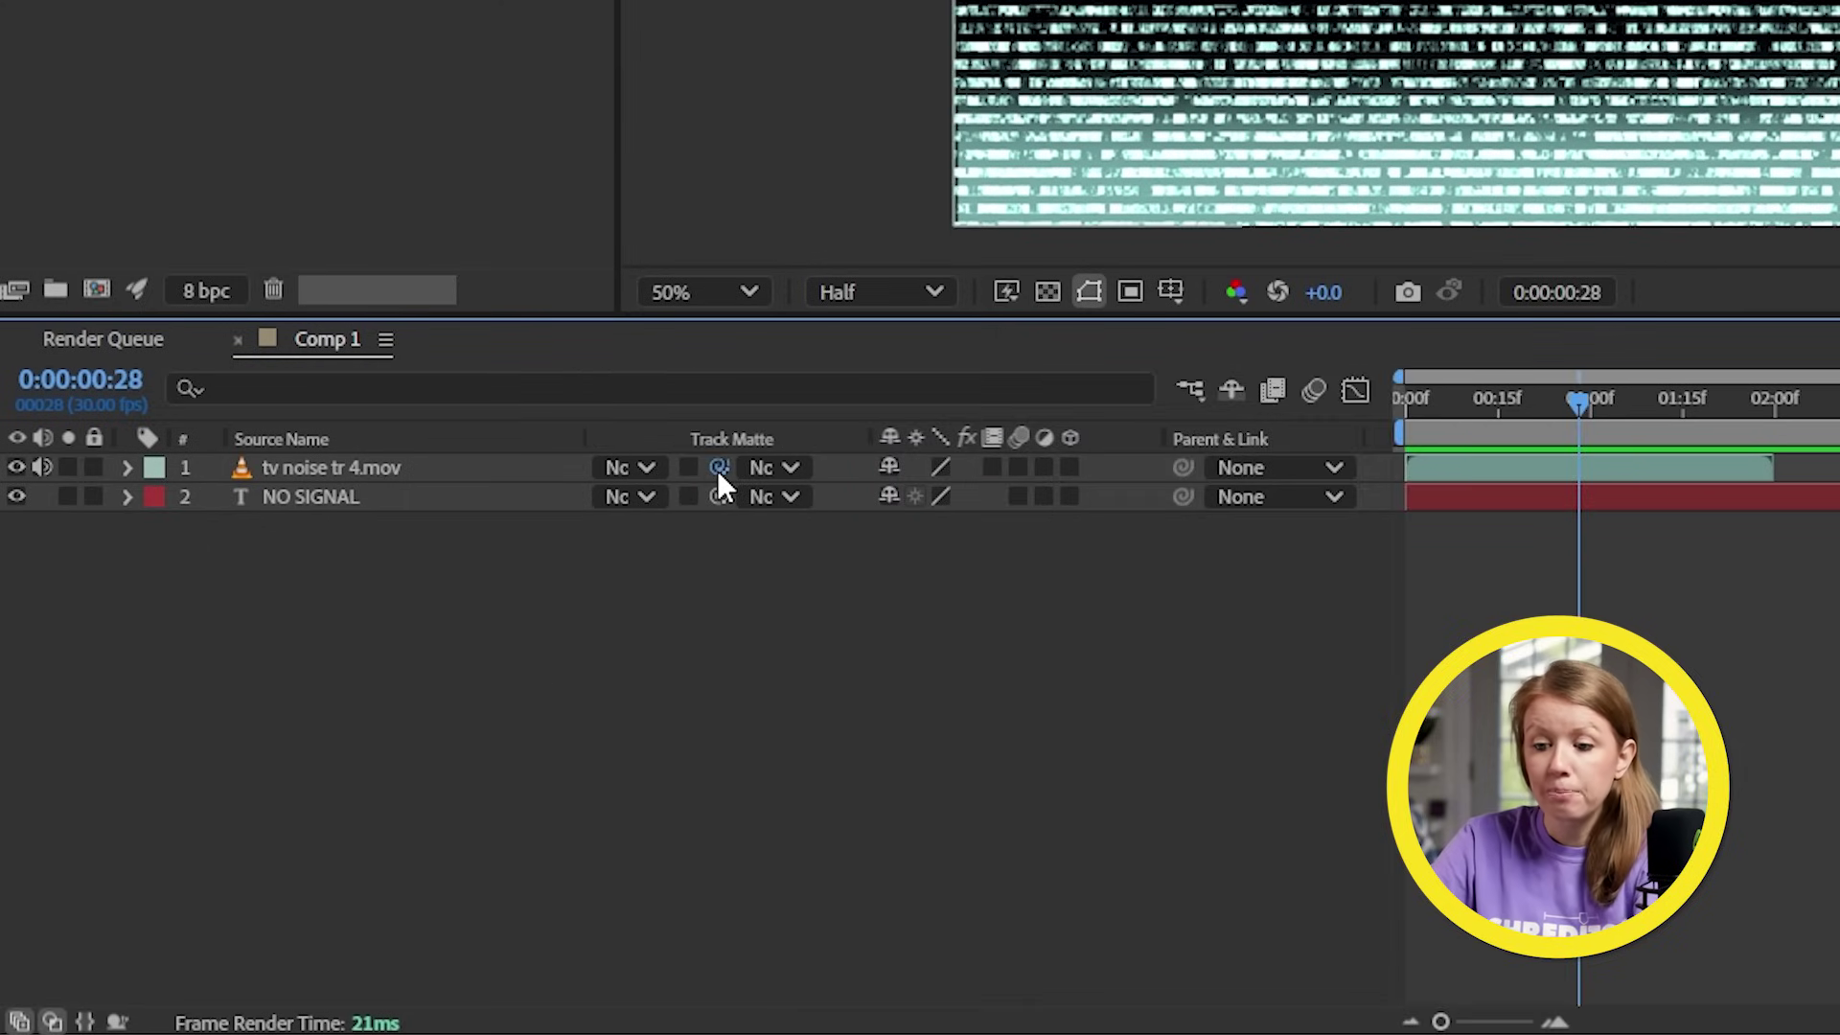
{"action": "left_click_drag", "start_coordinate": [718, 467], "coordinate": [429, 492]}
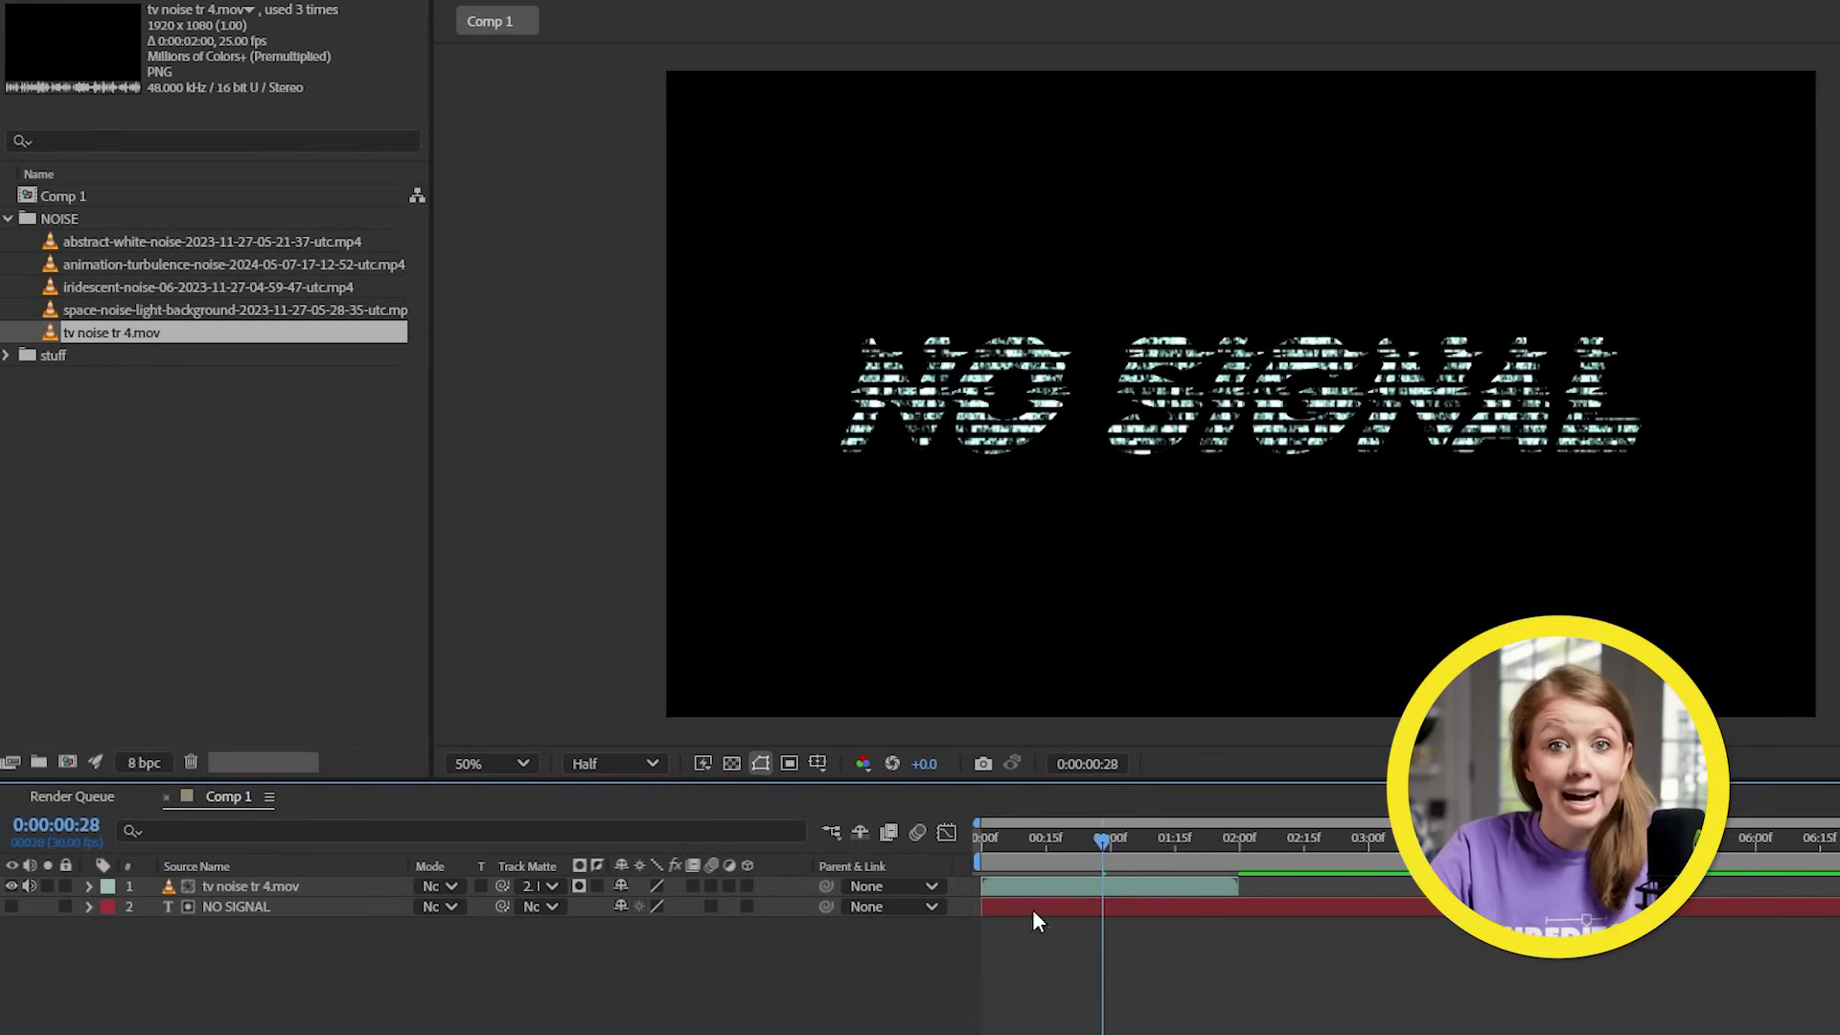
{"action": "left_click_drag", "start_coordinate": [1081, 852], "coordinate": [1137, 843]}
{"action": "key", "text": "space"}
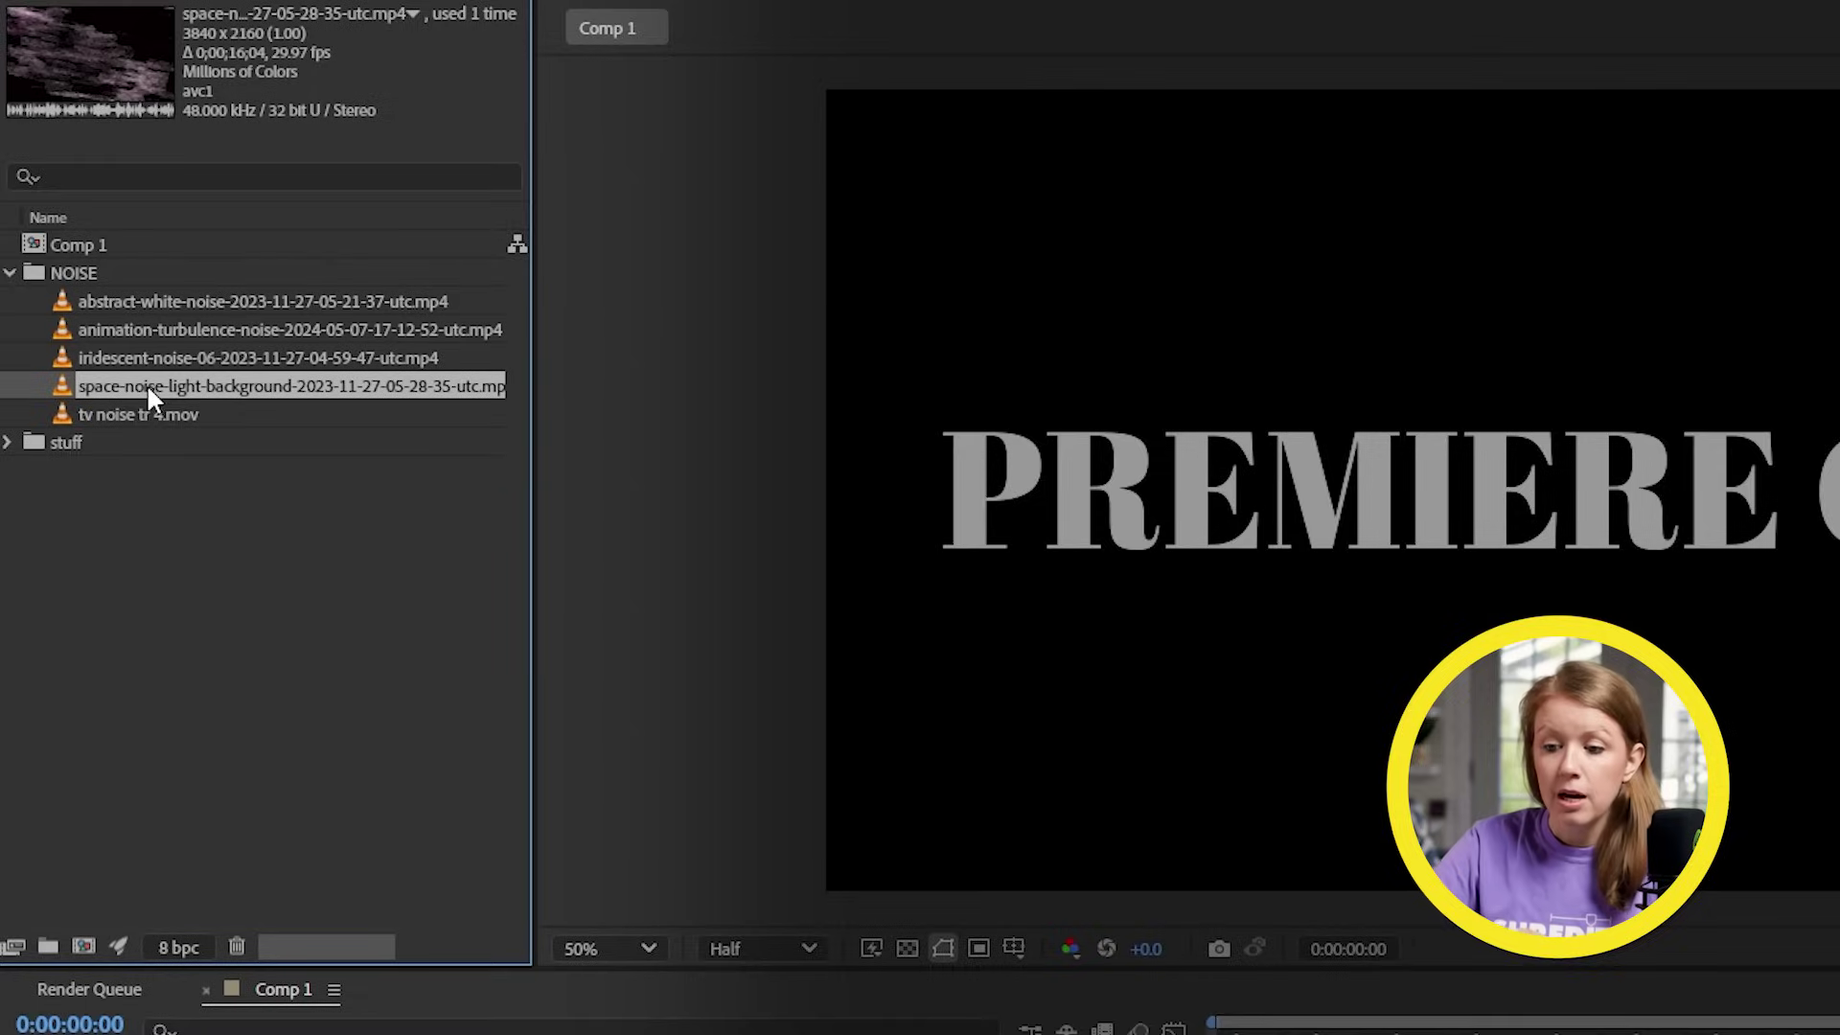
Place the space-noise-light-background clip above the PREMIERE GAL text and use that text as its track matte
{"action": "left_click_drag", "start_coordinate": [147, 383], "coordinate": [253, 604]}
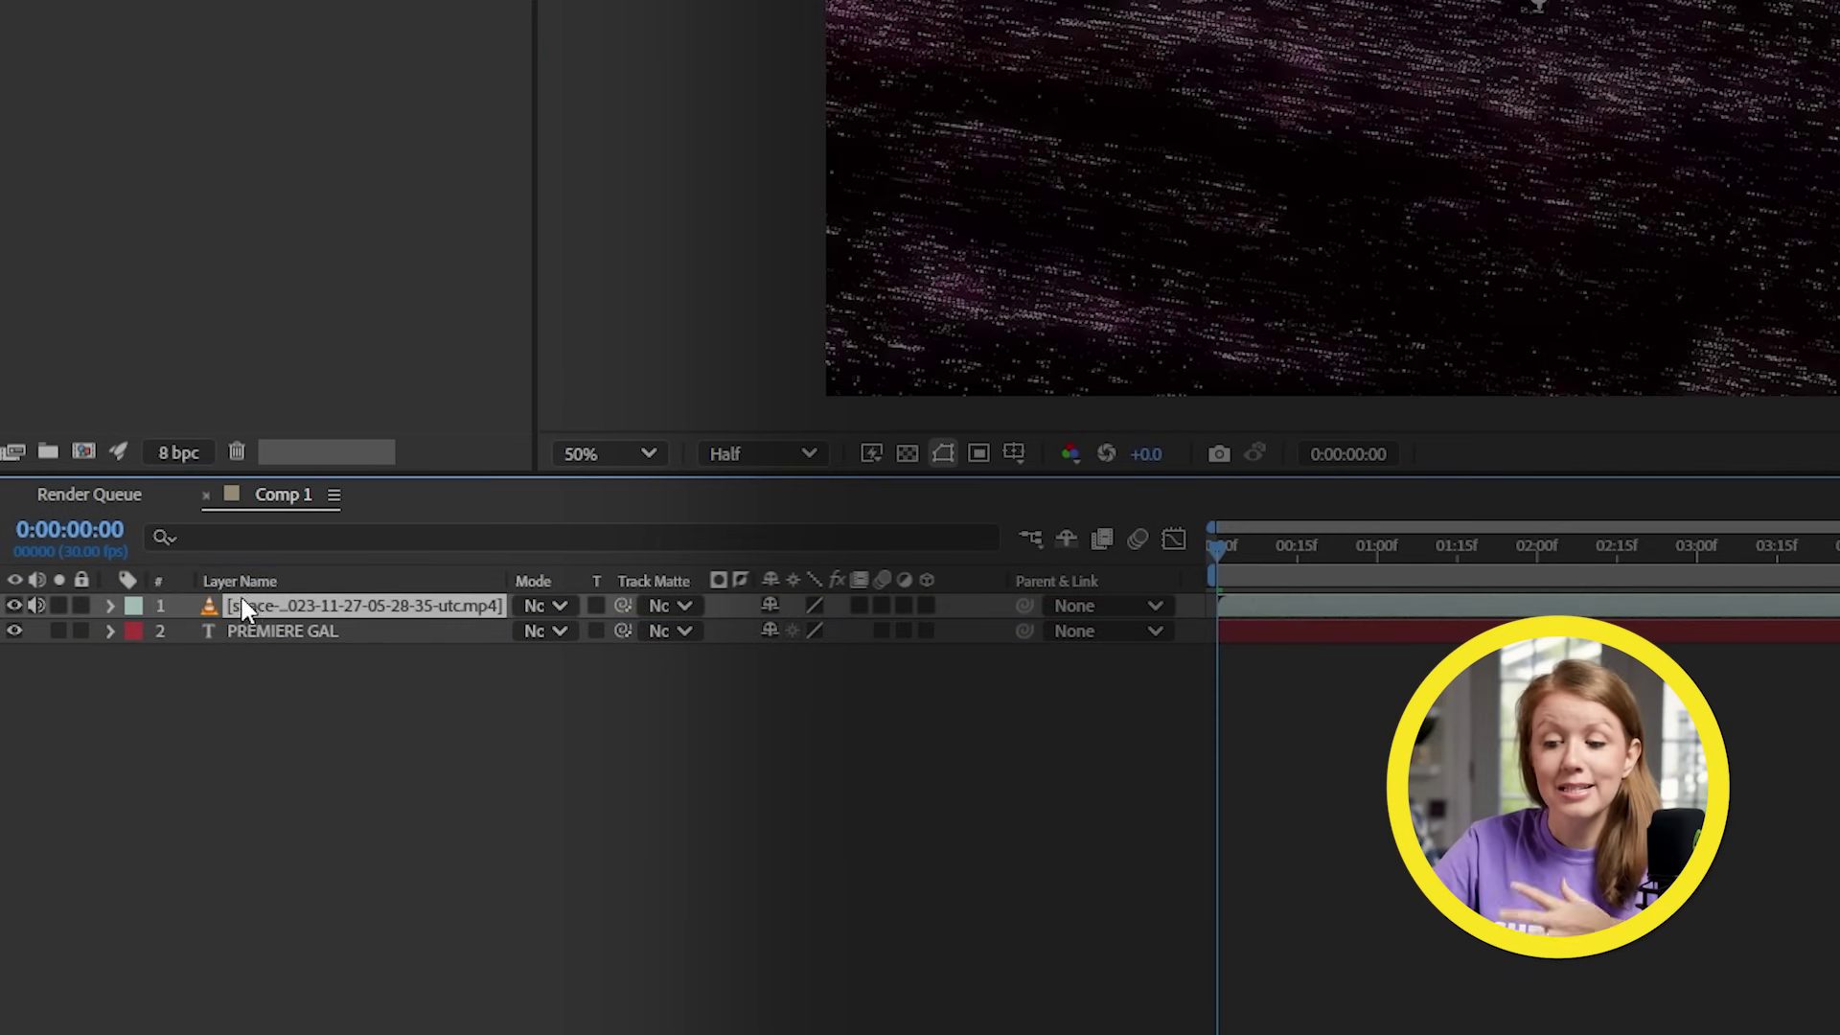
{"action": "left_click_drag", "start_coordinate": [618, 606], "coordinate": [428, 629]}
{"action": "left_click_drag", "start_coordinate": [1217, 548], "coordinate": [1657, 582]}
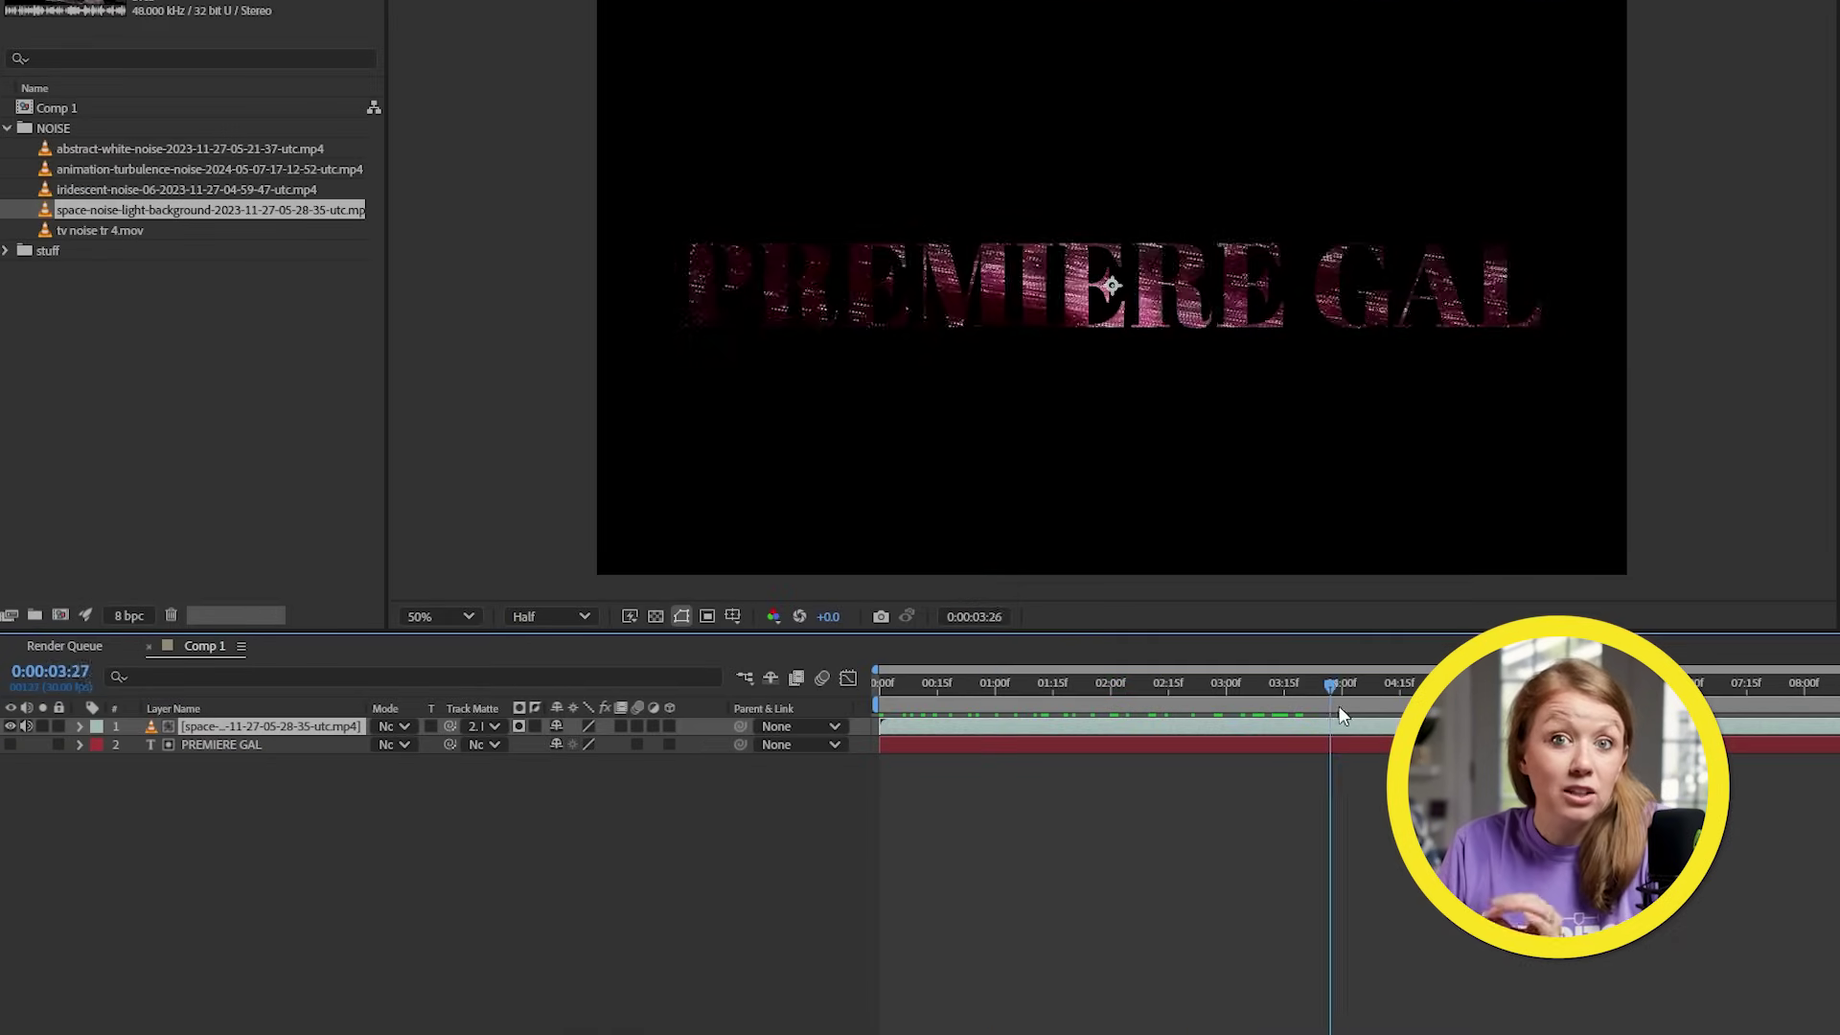
{"action": "key", "text": "Home"}
Create an adjustment layer above the space noise clip and apply the Glow effect to it
{"action": "right_click", "coordinate": [499, 715]}
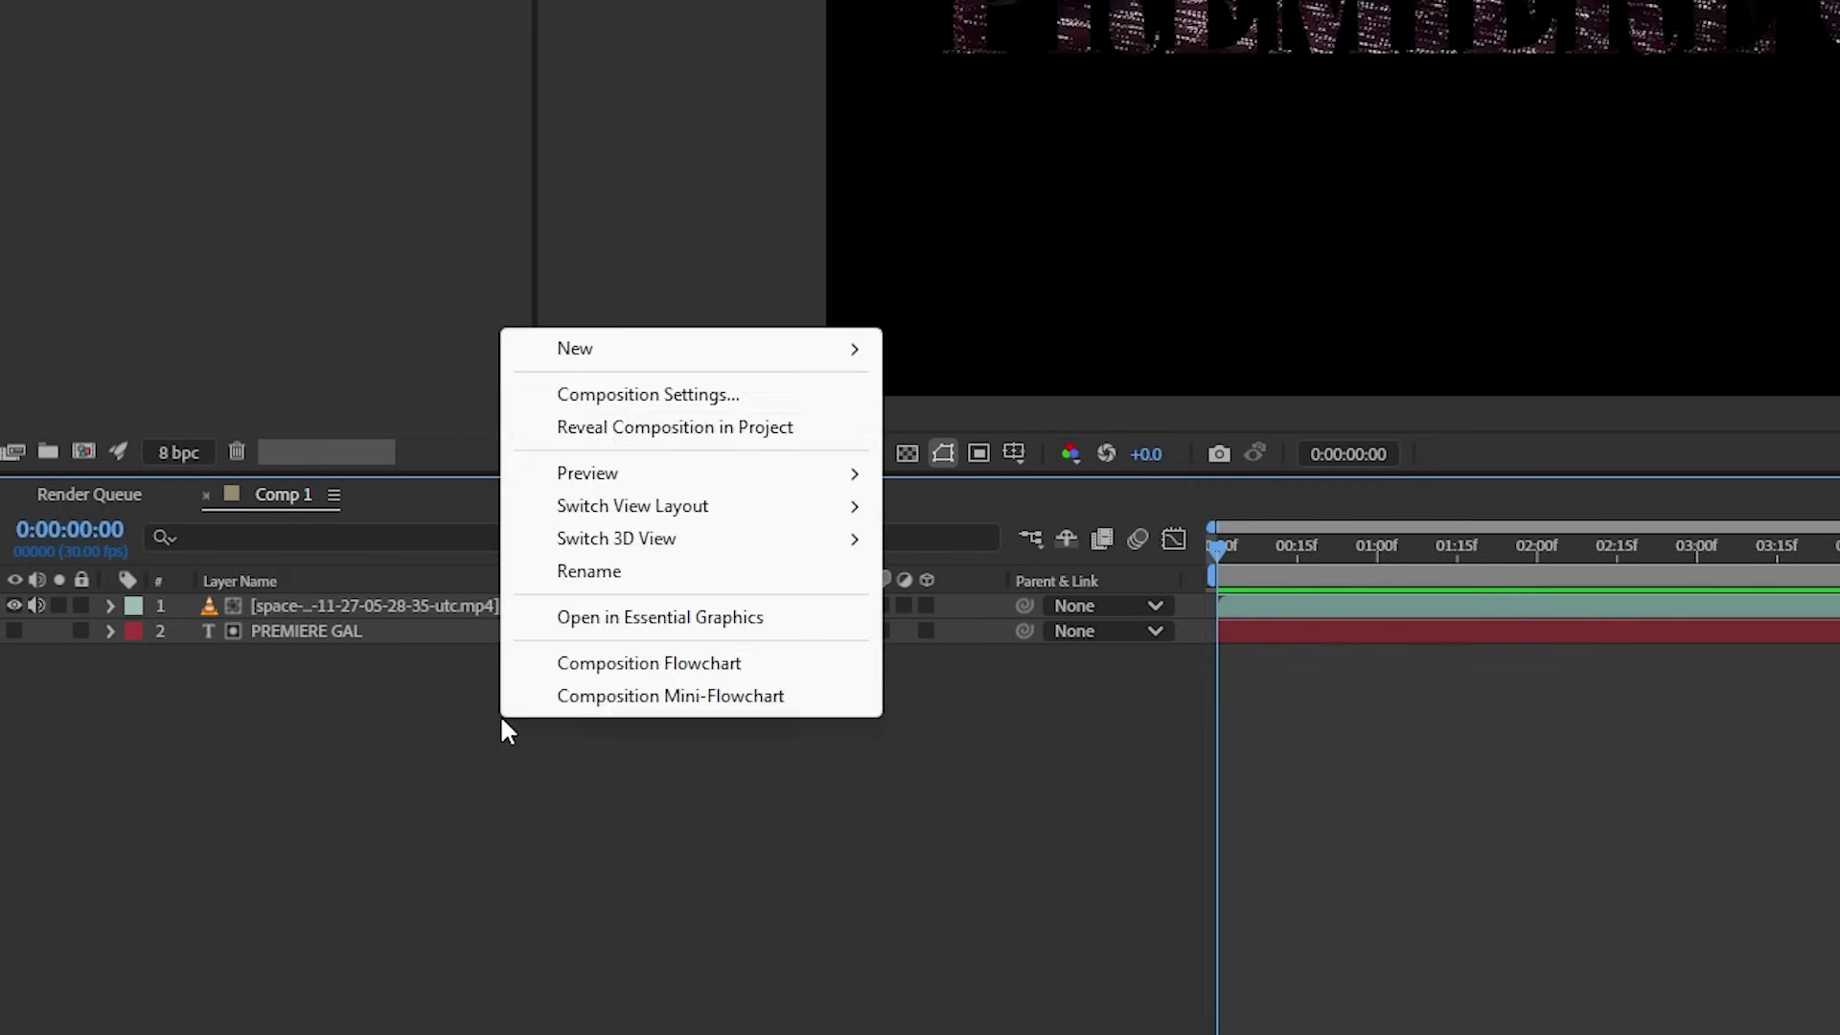
{"action": "mouse_move", "coordinate": [612, 358]}
{"action": "left_click", "coordinate": [975, 589]}
{"action": "left_click", "coordinate": [1537, 859]}
{"action": "left_click_drag", "start_coordinate": [426, 579], "coordinate": [331, 608]}
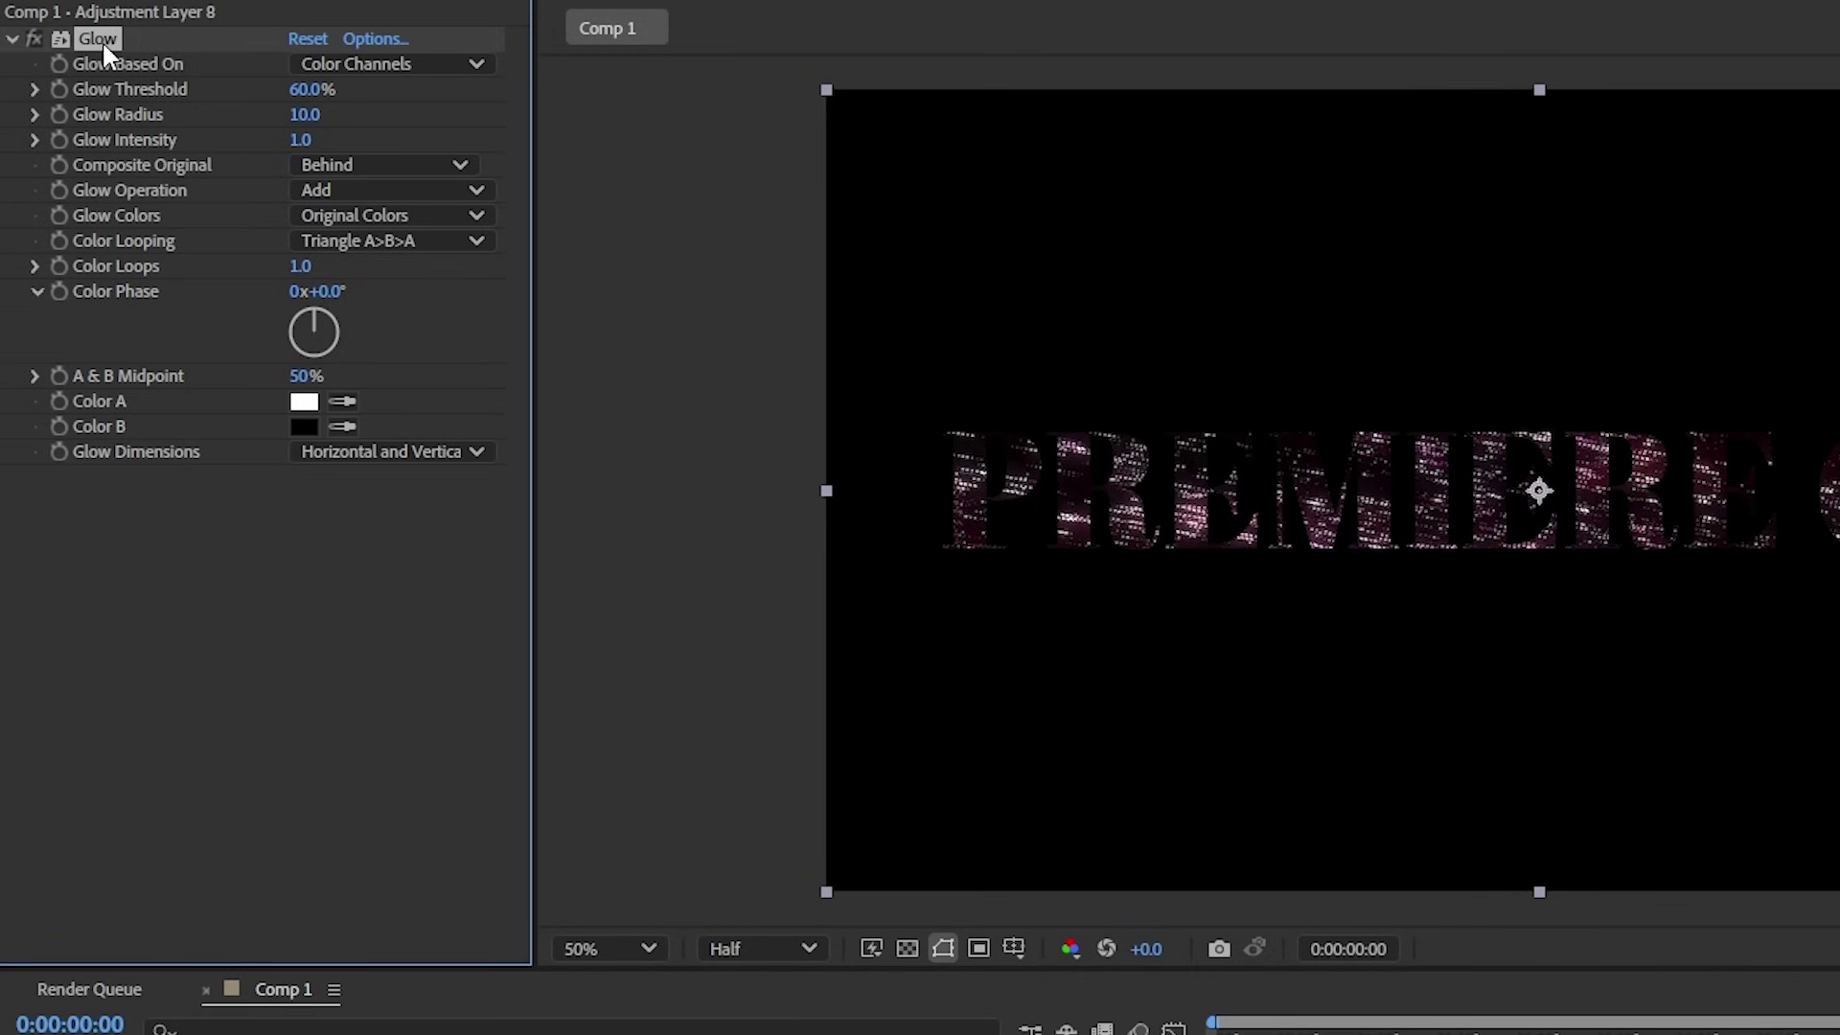
Set the Glow Threshold to 21% and duplicate the Glow effect twice on the adjustment layer
{"action": "key", "text": "ctrl+d"}
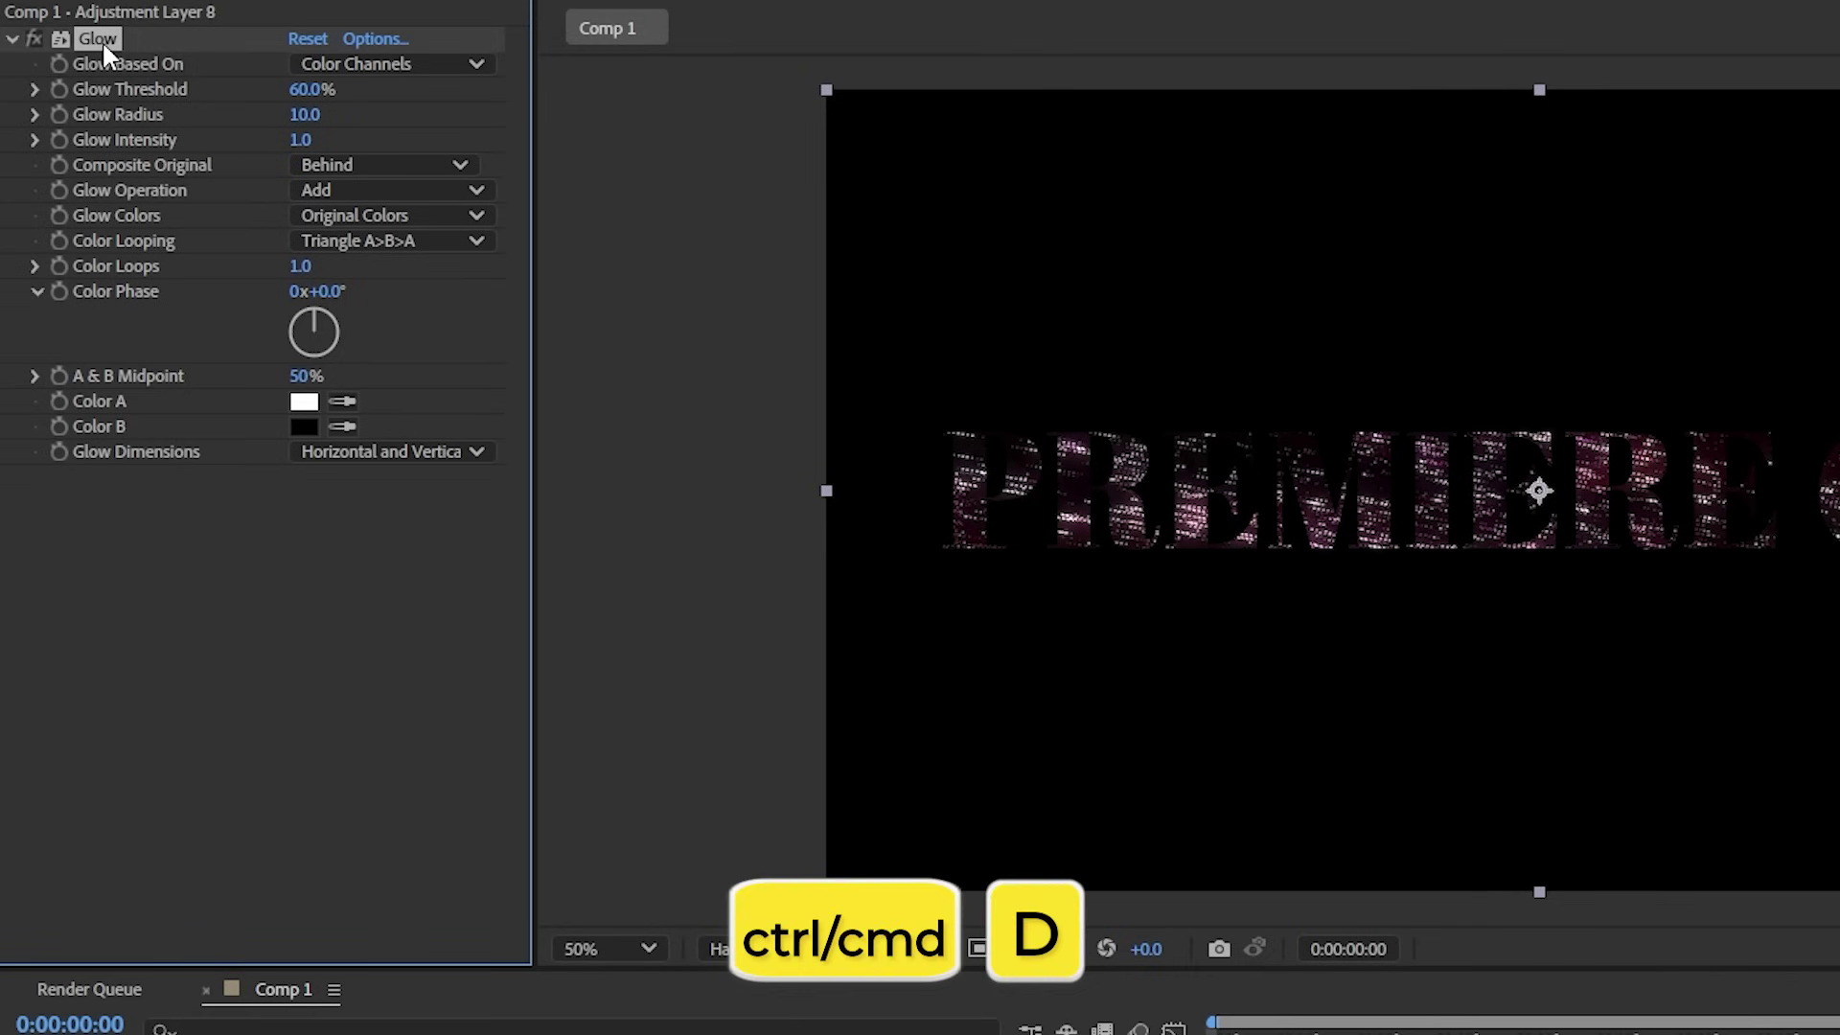
{"action": "key", "text": "ctrl+d"}
Set the first Glow's intensity to 0.5, and give Glow 2 a radius of 30 and an intensity of 0.2
{"action": "scroll", "coordinate": [182, 276], "scroll_direction": "up", "scroll_amount": 6}
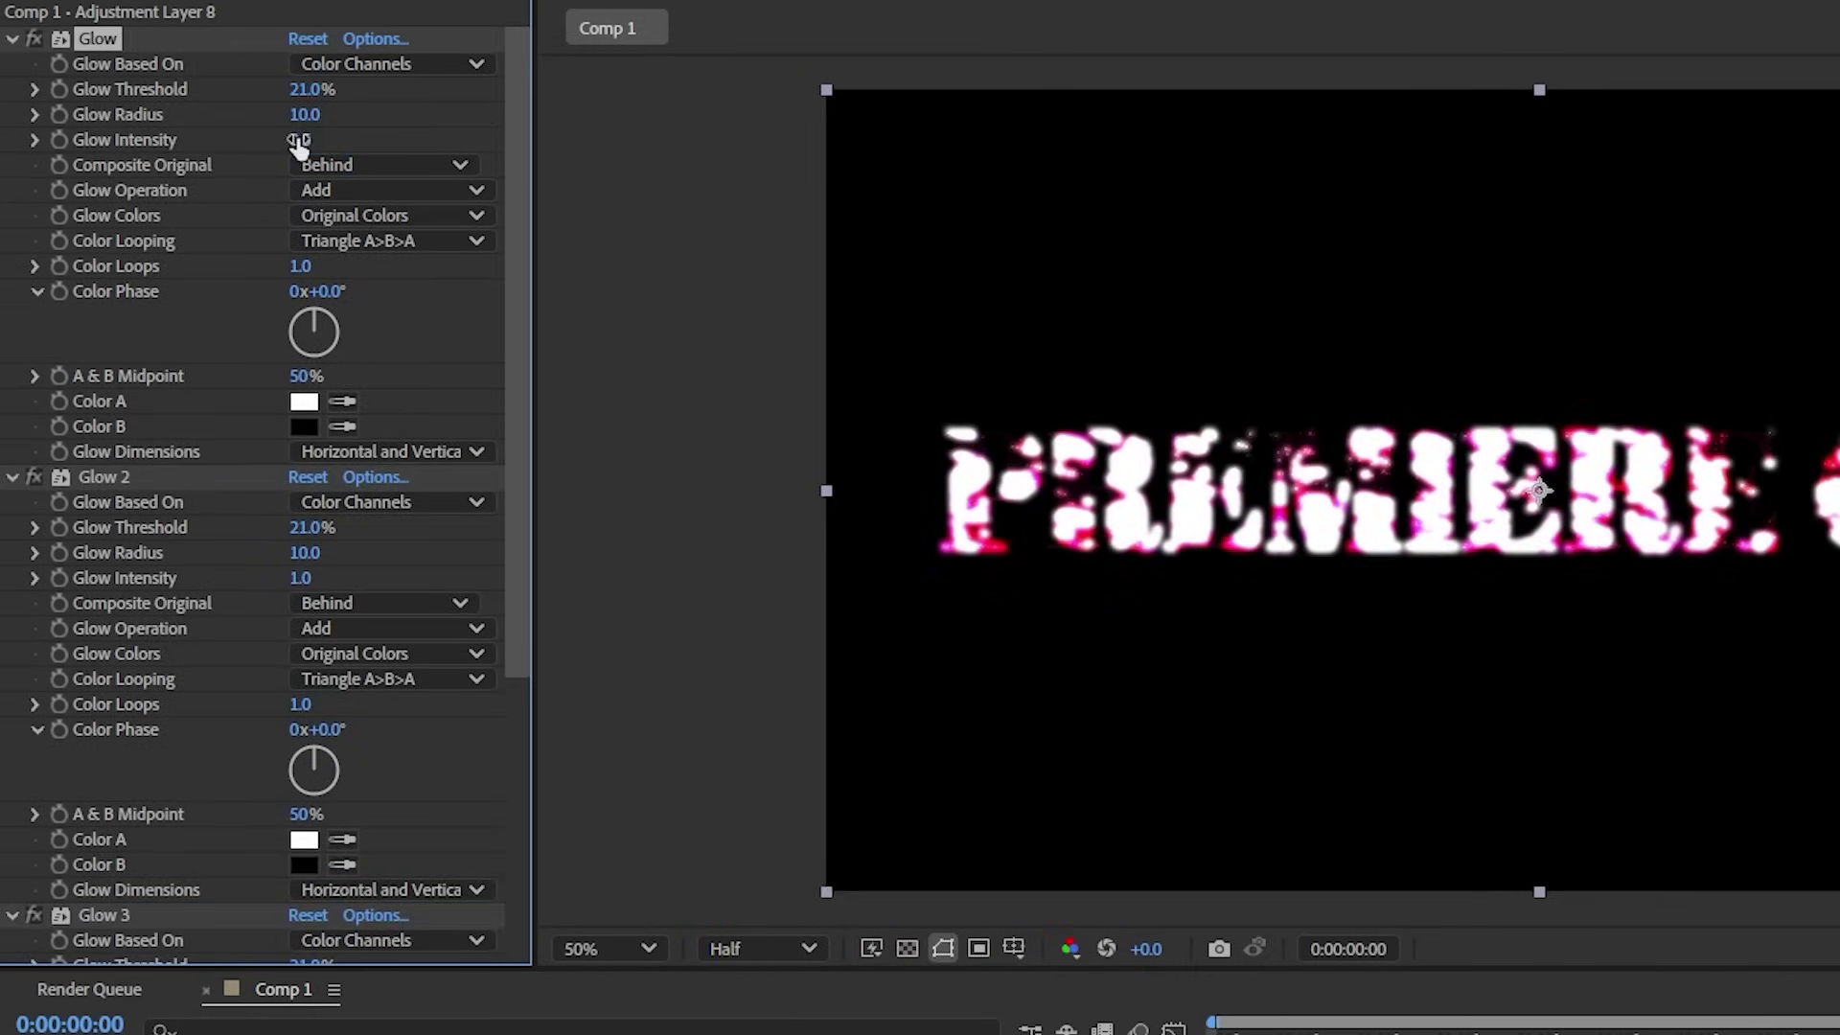
{"action": "scroll", "coordinate": [290, 331], "scroll_direction": "down", "scroll_amount": 4}
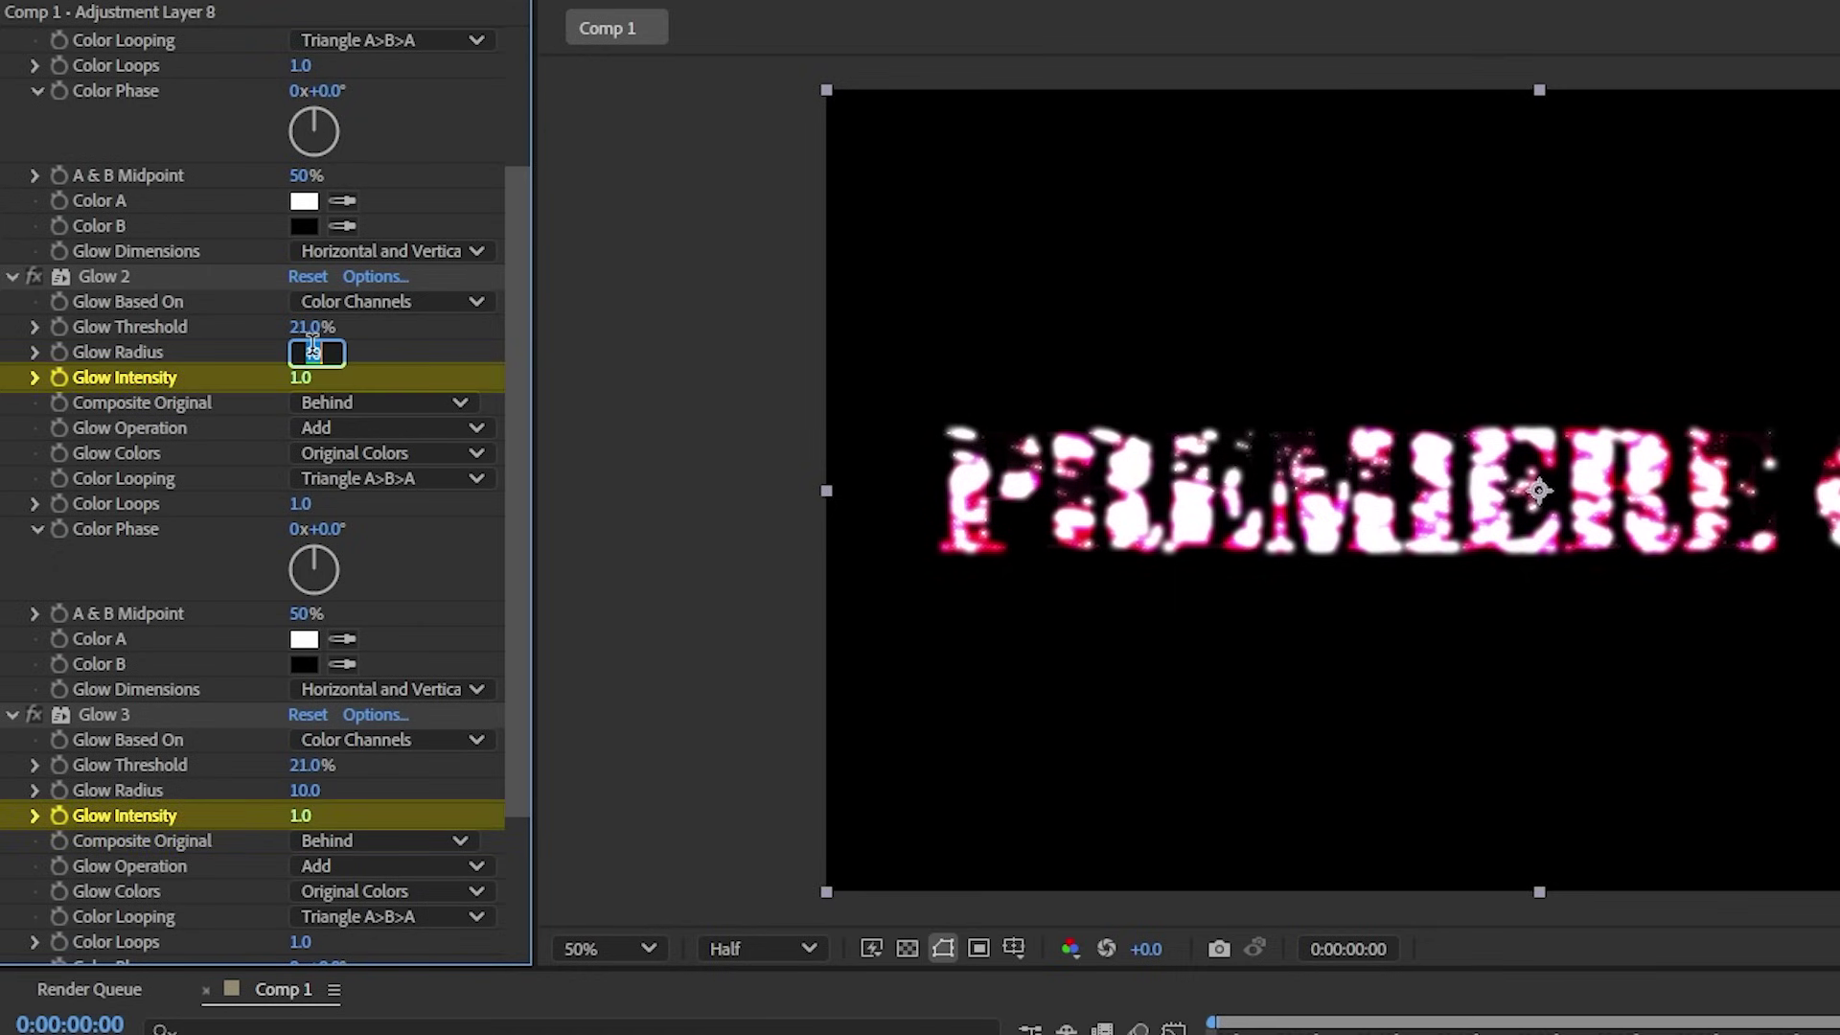
{"action": "key", "text": "Tab"}
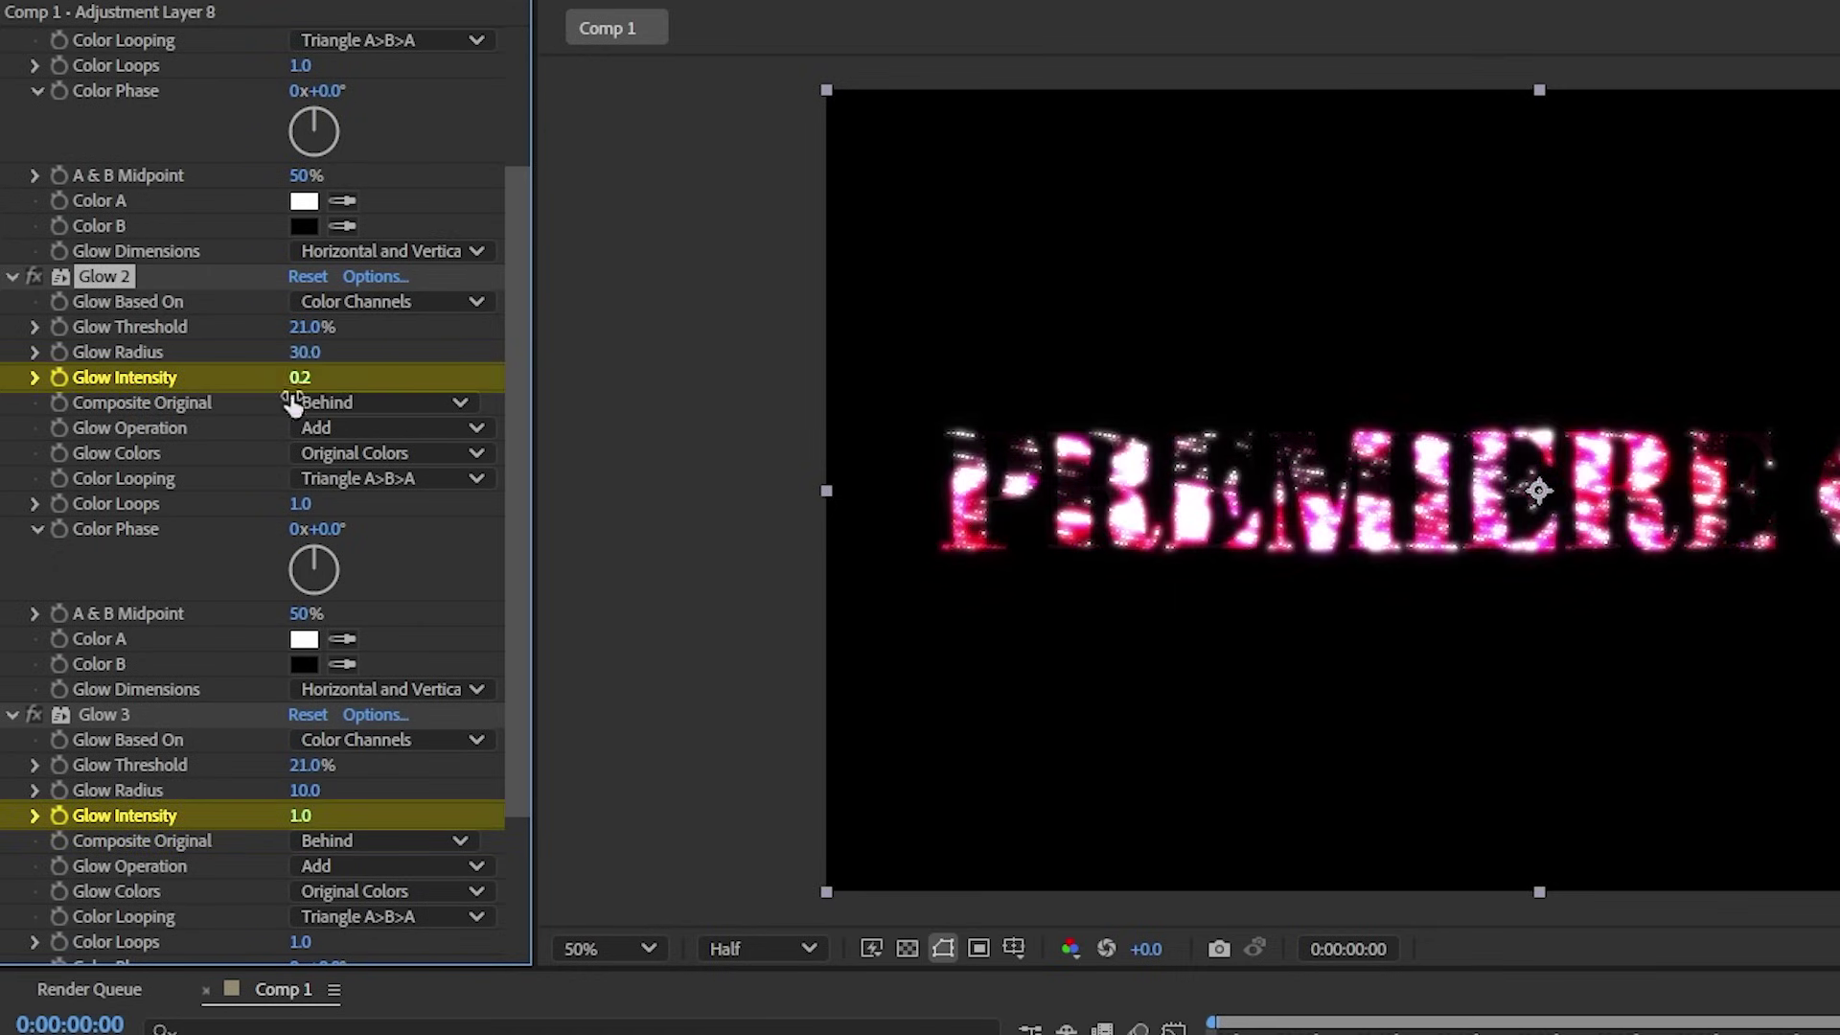
{"action": "left_click", "coordinate": [218, 514]}
Change Glow 3's radius and set its intensity to 0.1, comparing the text with the adjustment layer hidden and shown
{"action": "scroll", "coordinate": [218, 514], "scroll_direction": "down", "scroll_amount": 3}
{"action": "left_click", "coordinate": [315, 621]}
{"action": "left_click", "coordinate": [313, 615]}
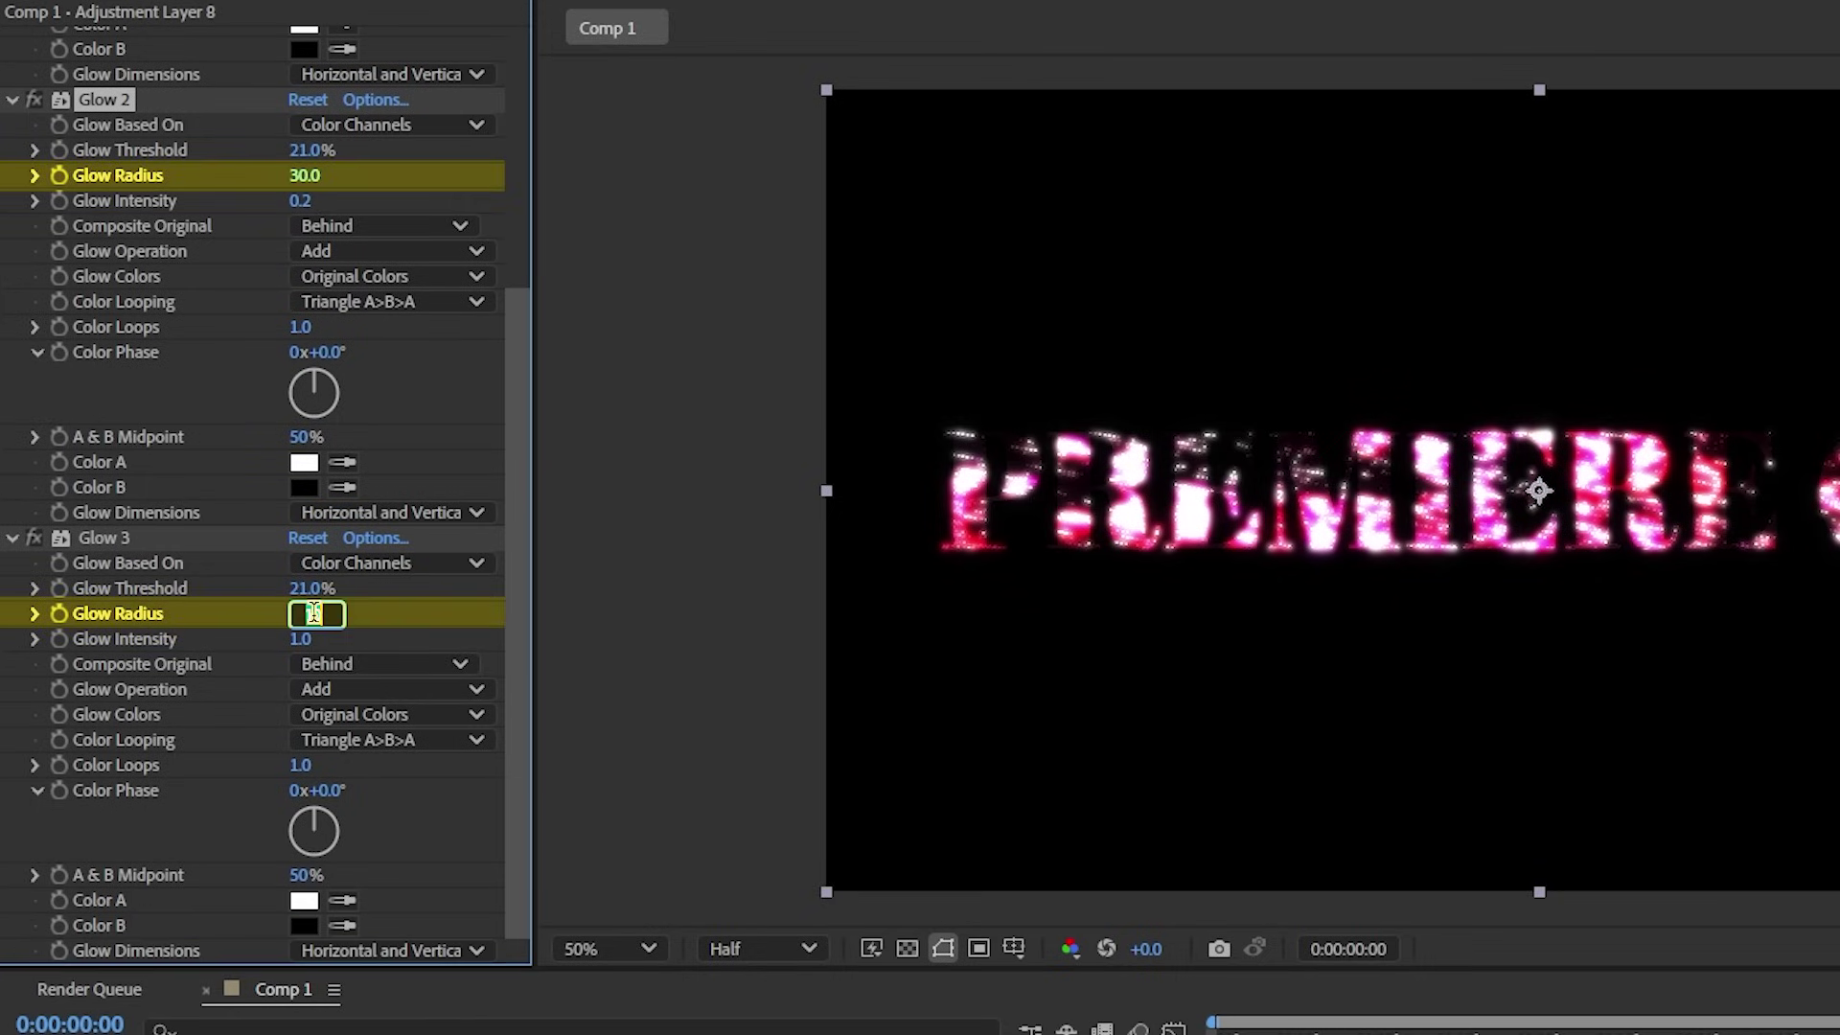
{"action": "key", "text": "Tab"}
{"action": "type", "text": "0.1"}
{"action": "key", "text": "Return"}
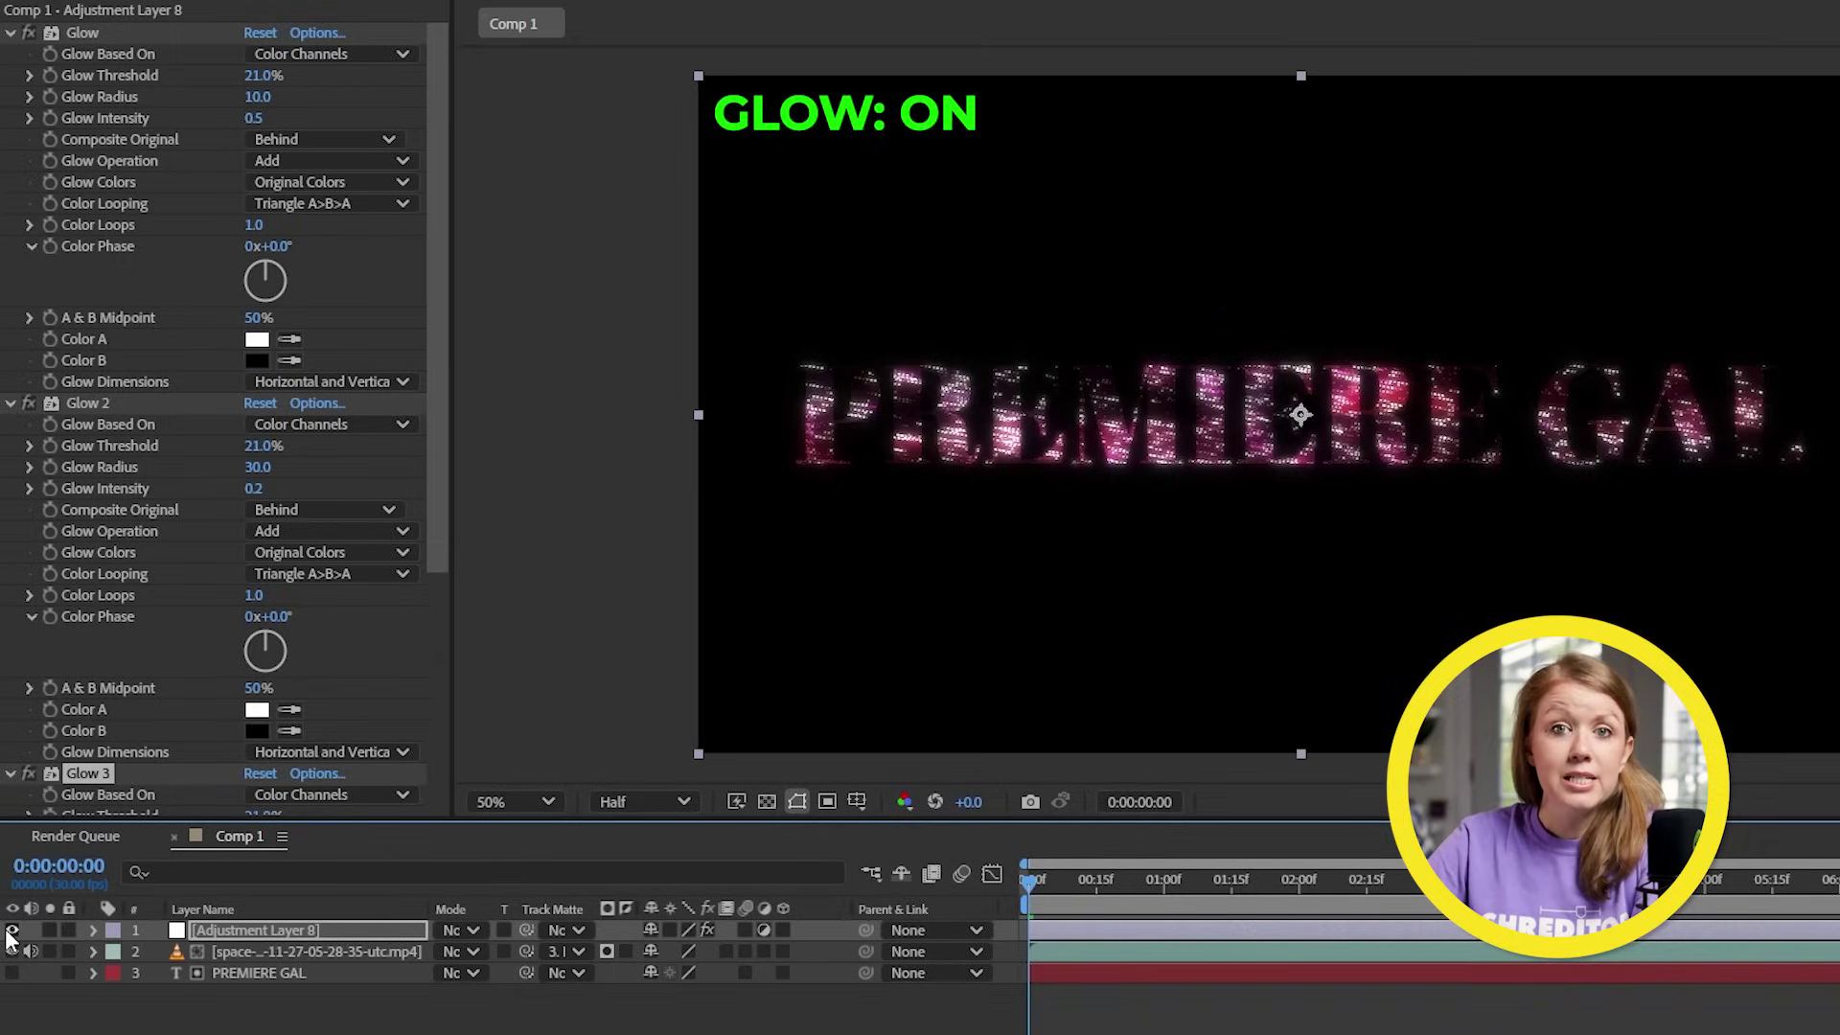
{"action": "left_click", "coordinate": [11, 929]}
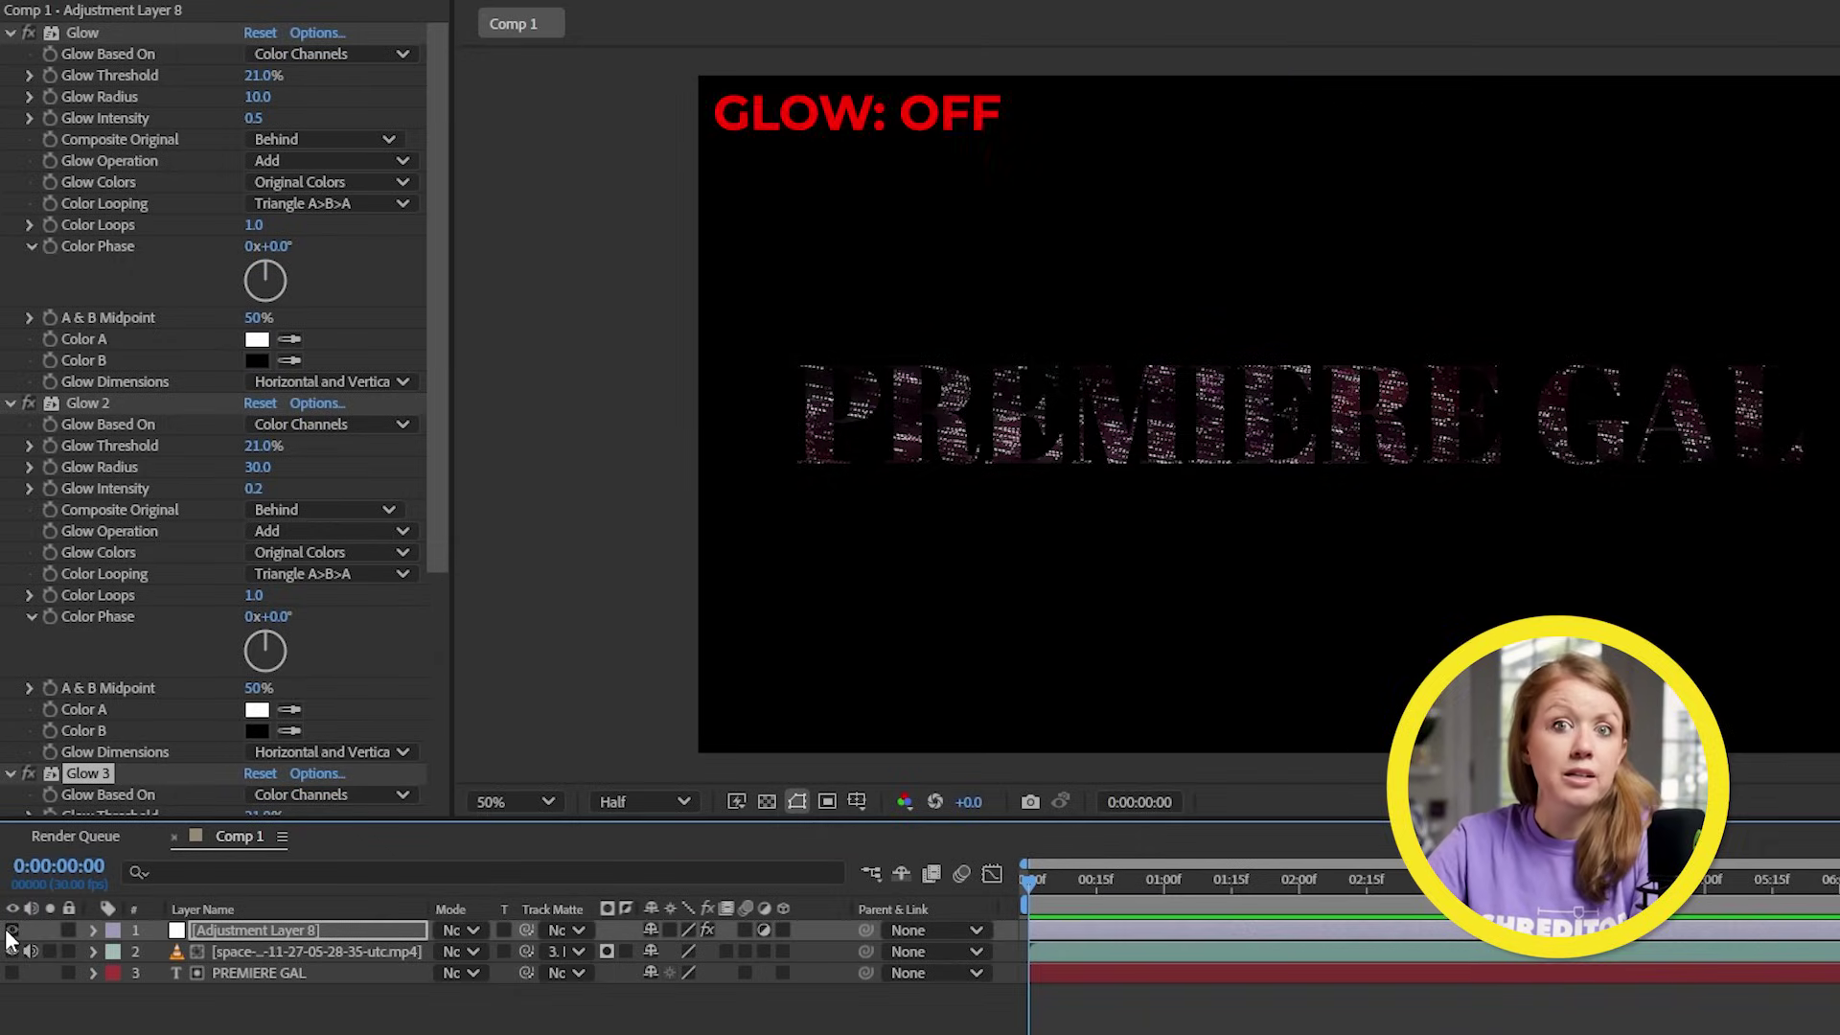
{"action": "left_click", "coordinate": [12, 930]}
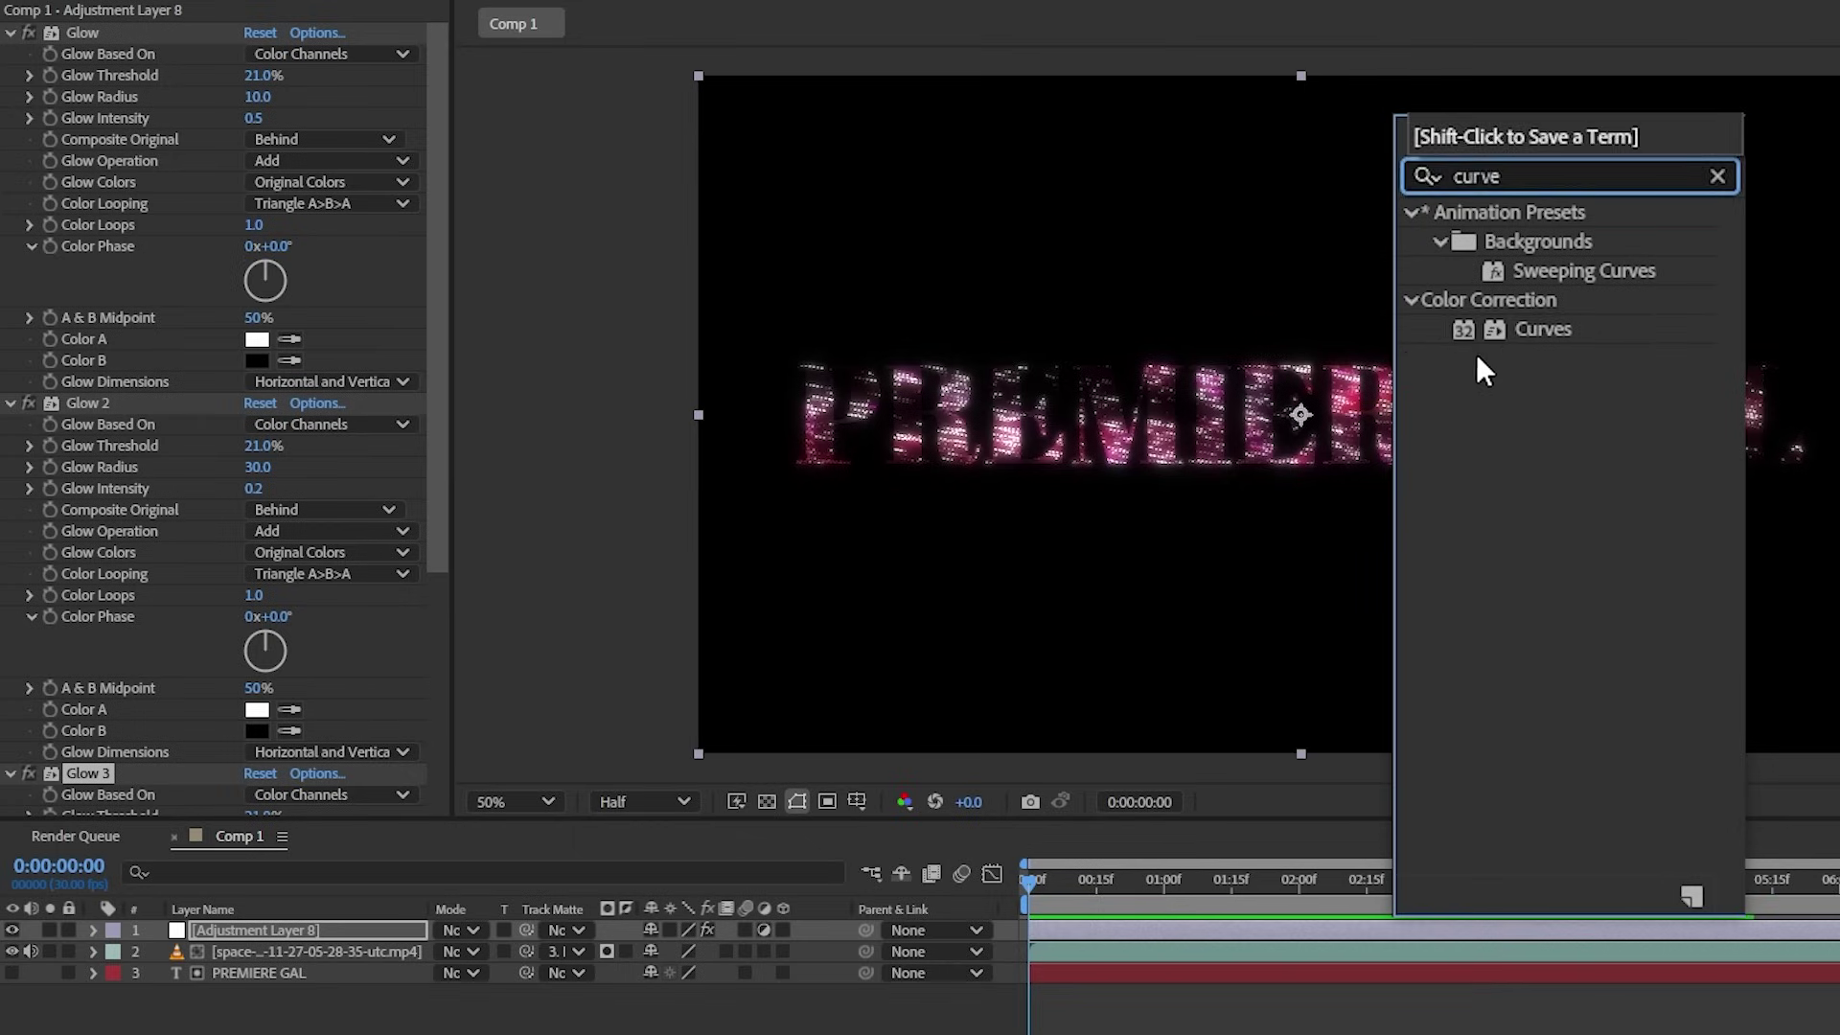
Add a Curves effect above the Glow effects on the adjustment layer and reshape its curve
{"action": "left_click_drag", "start_coordinate": [1539, 330], "coordinate": [168, 36]}
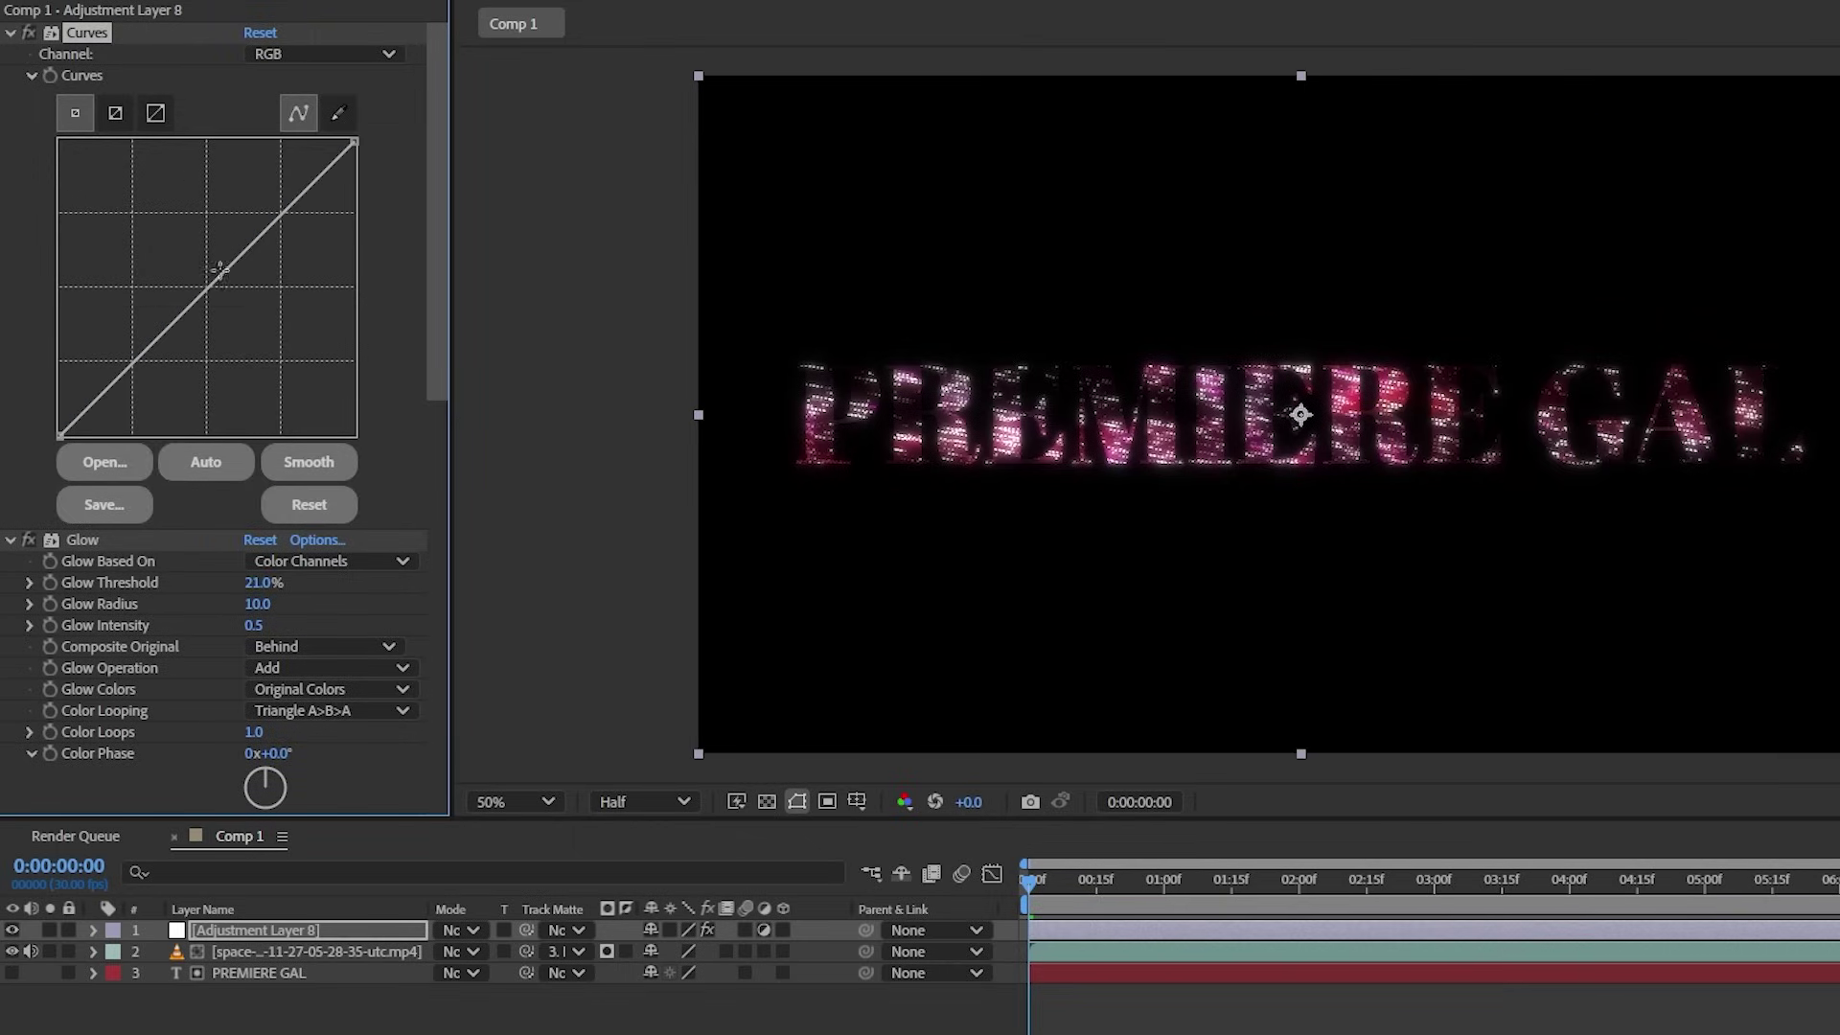
{"action": "left_click_drag", "start_coordinate": [218, 282], "coordinate": [154, 331]}
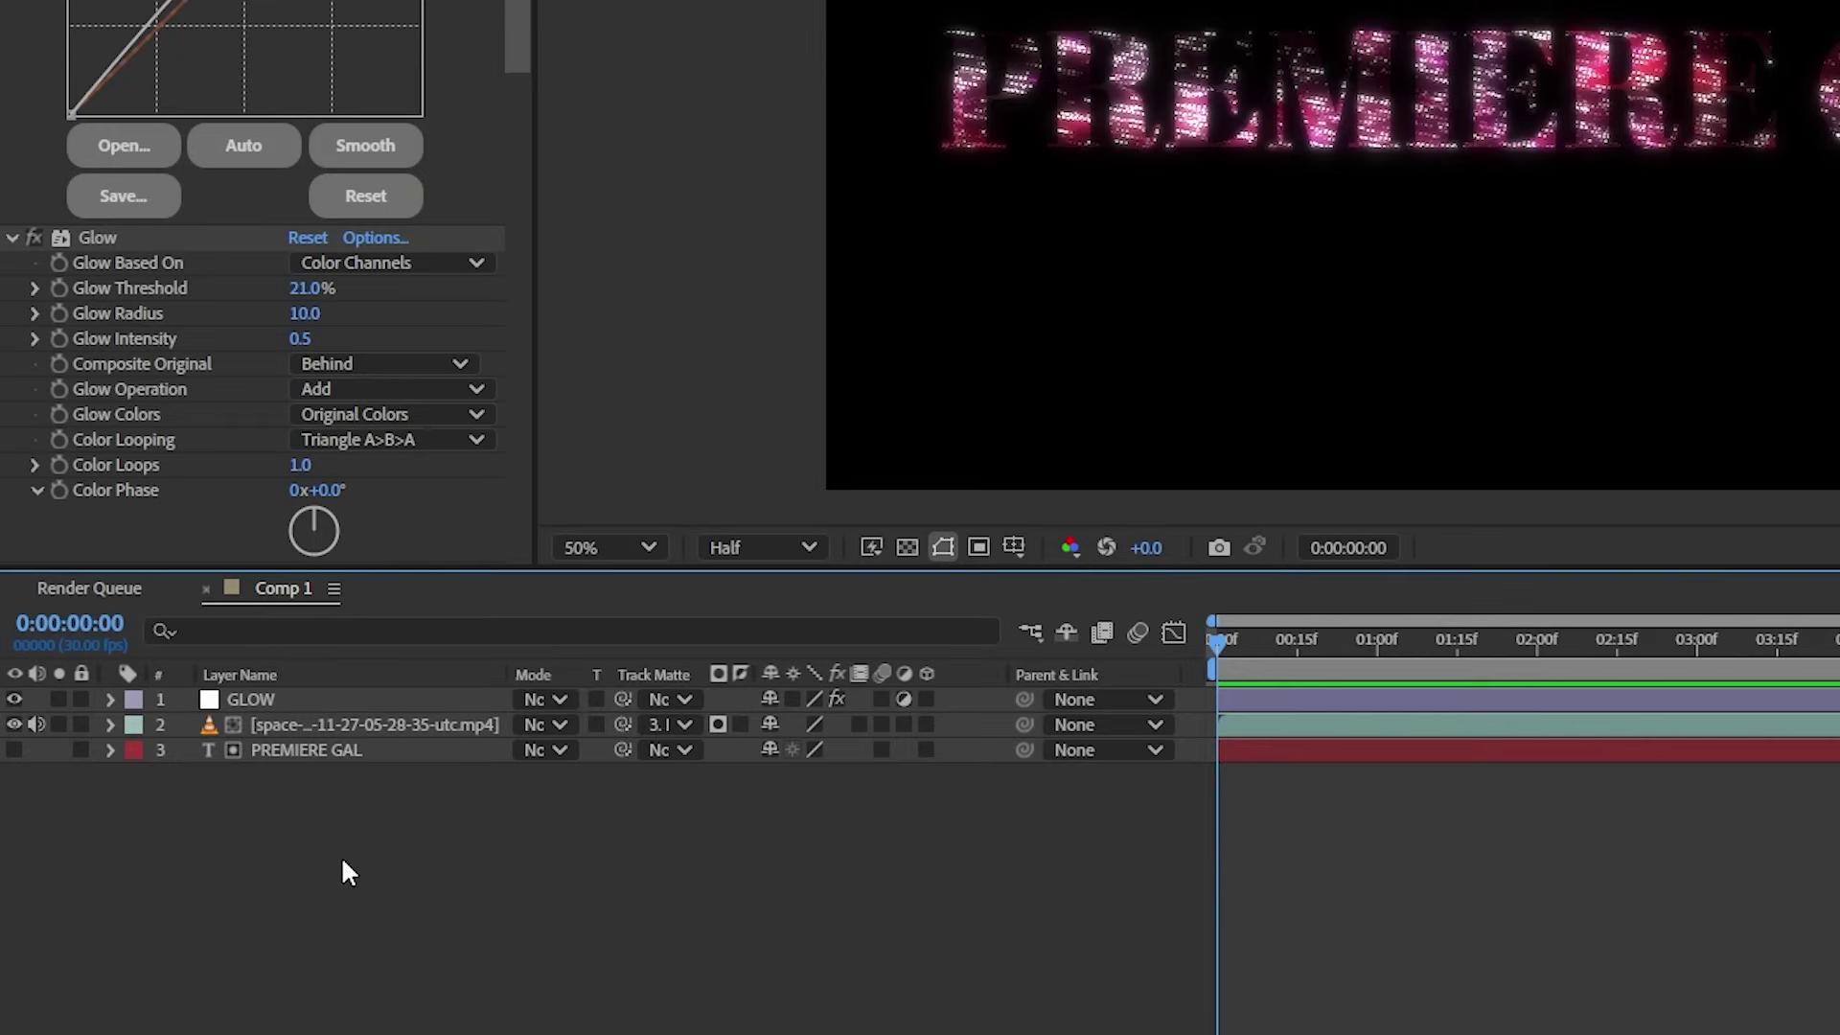
Create a new adjustment layer above GLOW and apply the Noise effect with Amount of Noise at 12%
{"action": "right_click", "coordinate": [341, 862]}
{"action": "mouse_move", "coordinate": [518, 487]}
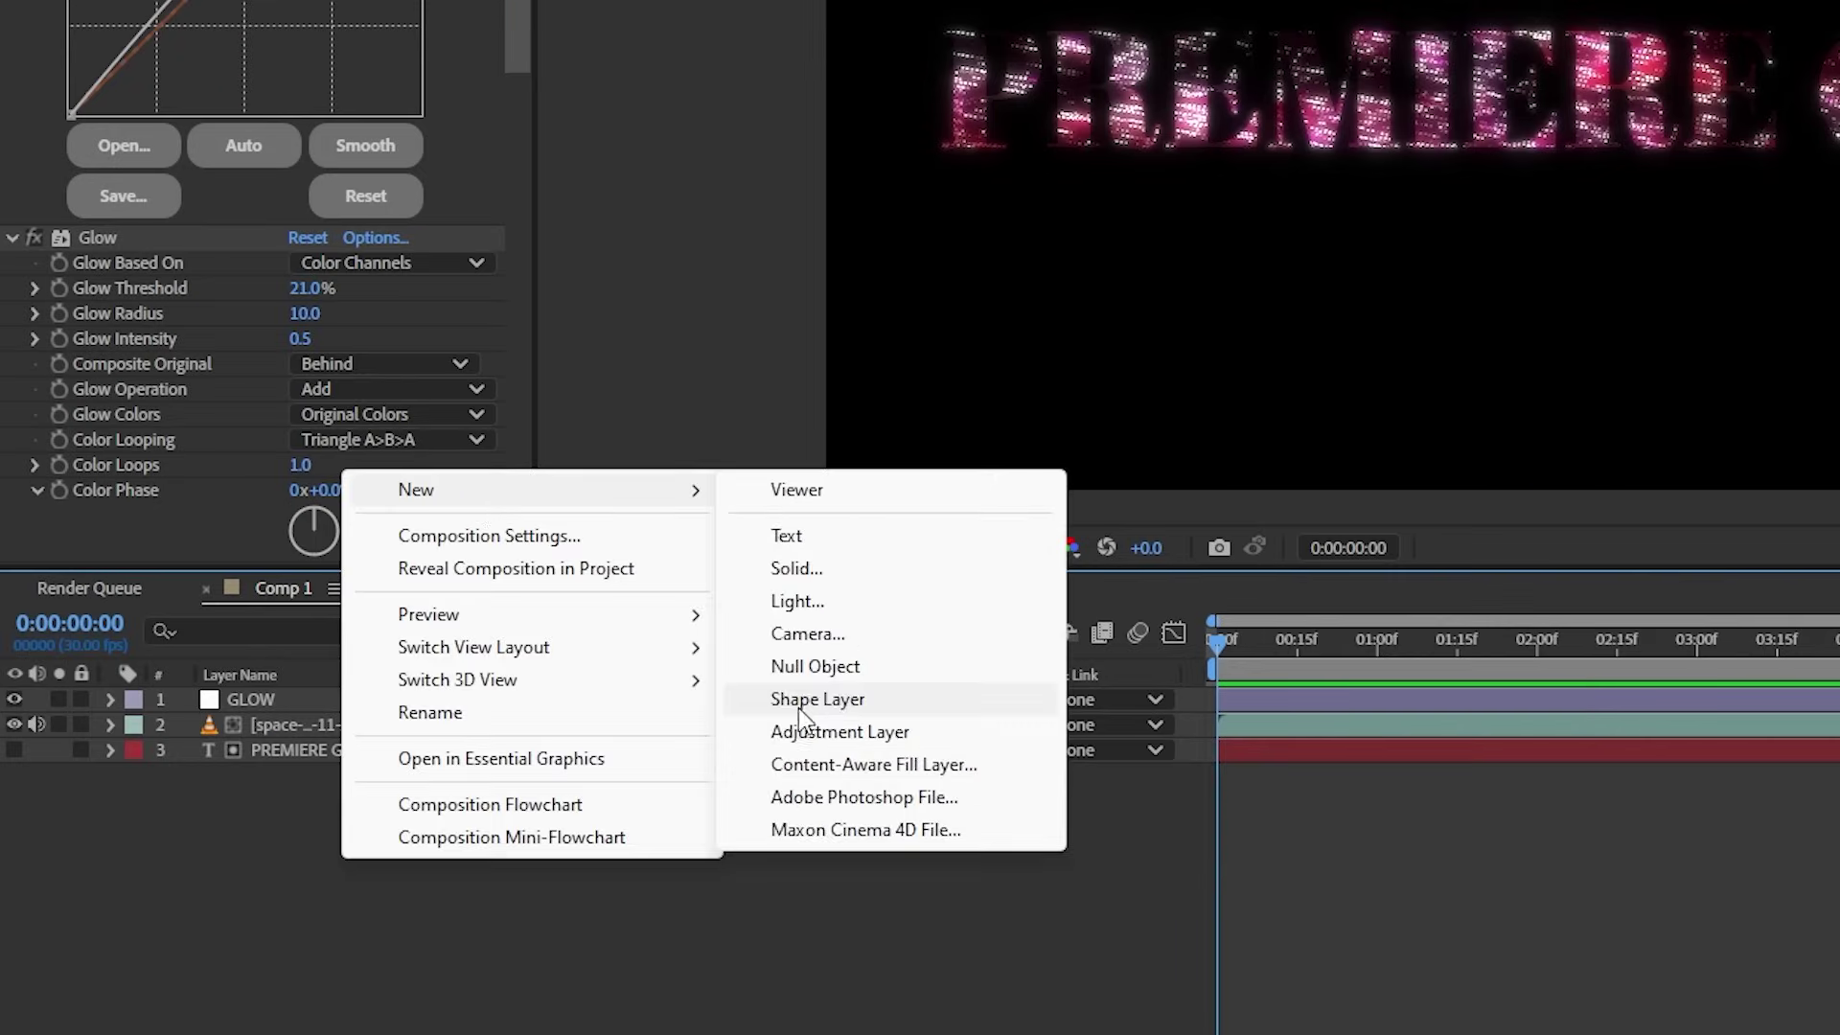
{"action": "left_click", "coordinate": [748, 734]}
{"action": "left_click_drag", "start_coordinate": [1534, 655], "coordinate": [1504, 663]}
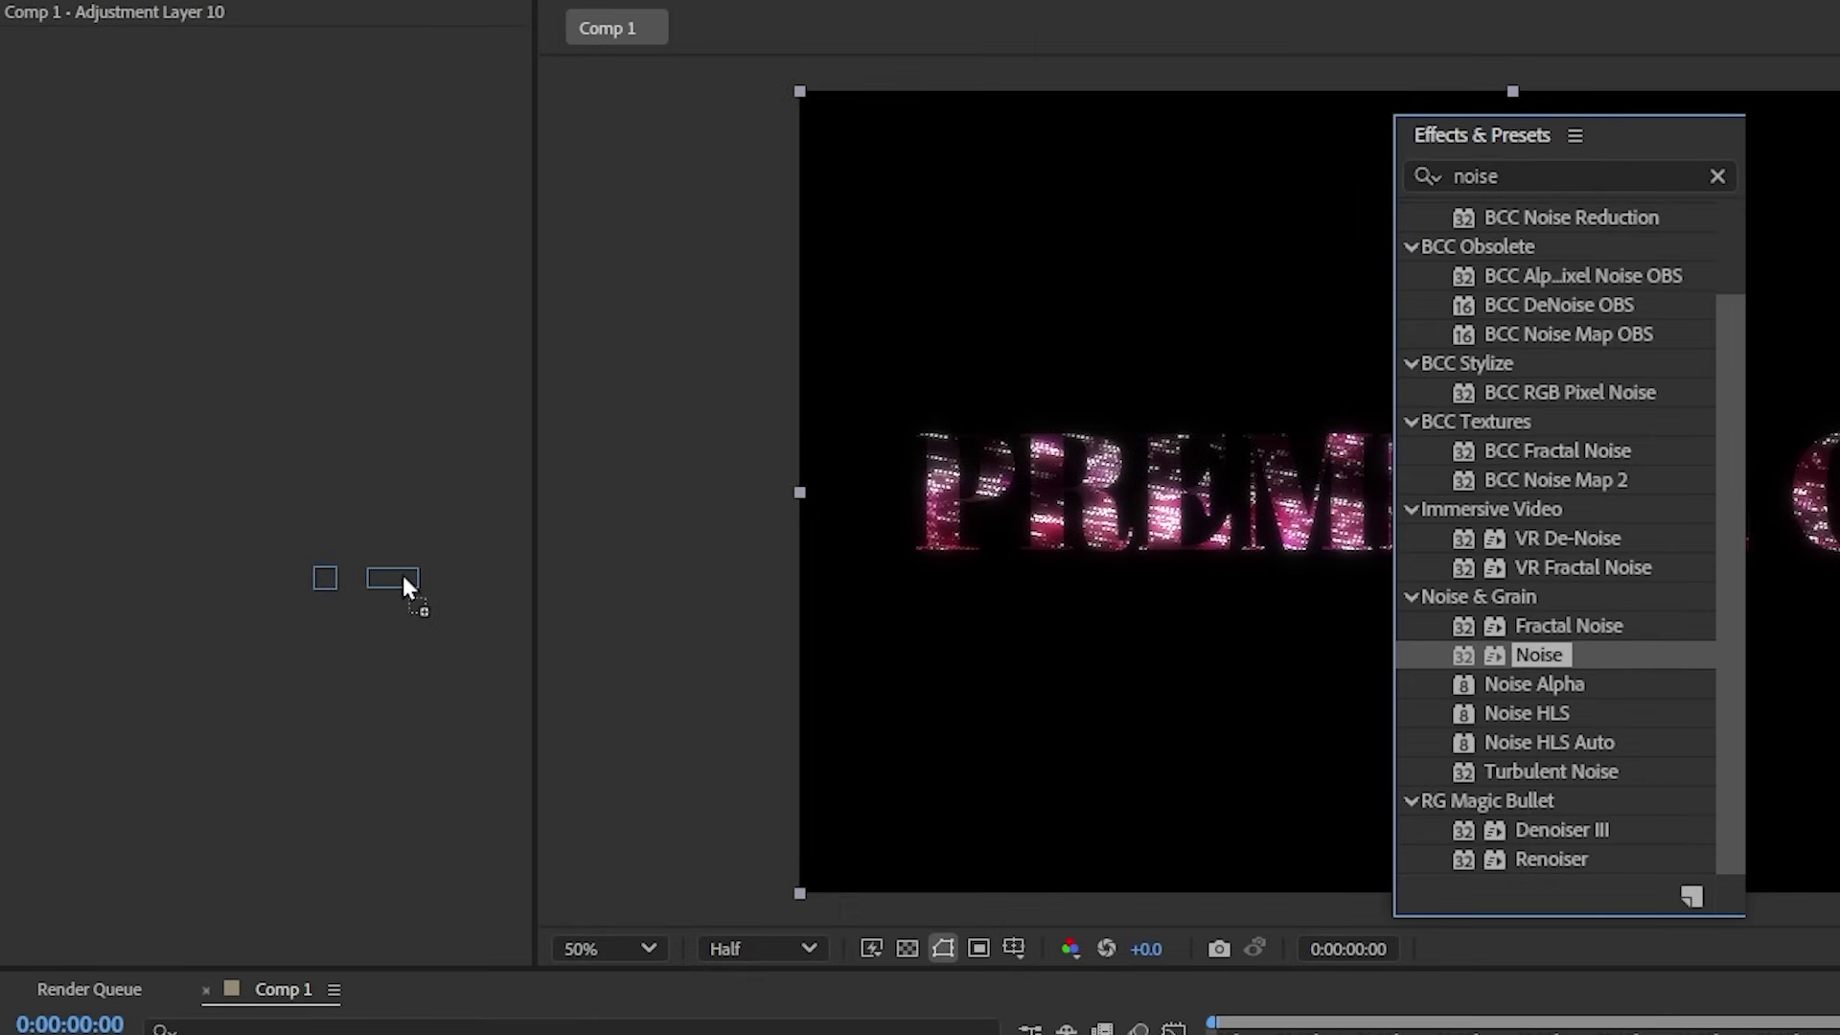
{"action": "left_click_drag", "start_coordinate": [403, 585], "coordinate": [403, 586]}
{"action": "mouse_move", "coordinate": [305, 64]}
{"action": "left_mouse_down"}
{"action": "mouse_move", "coordinate": [361, 66]}
{"action": "mouse_move", "coordinate": [326, 67]}
{"action": "left_mouse_up"}
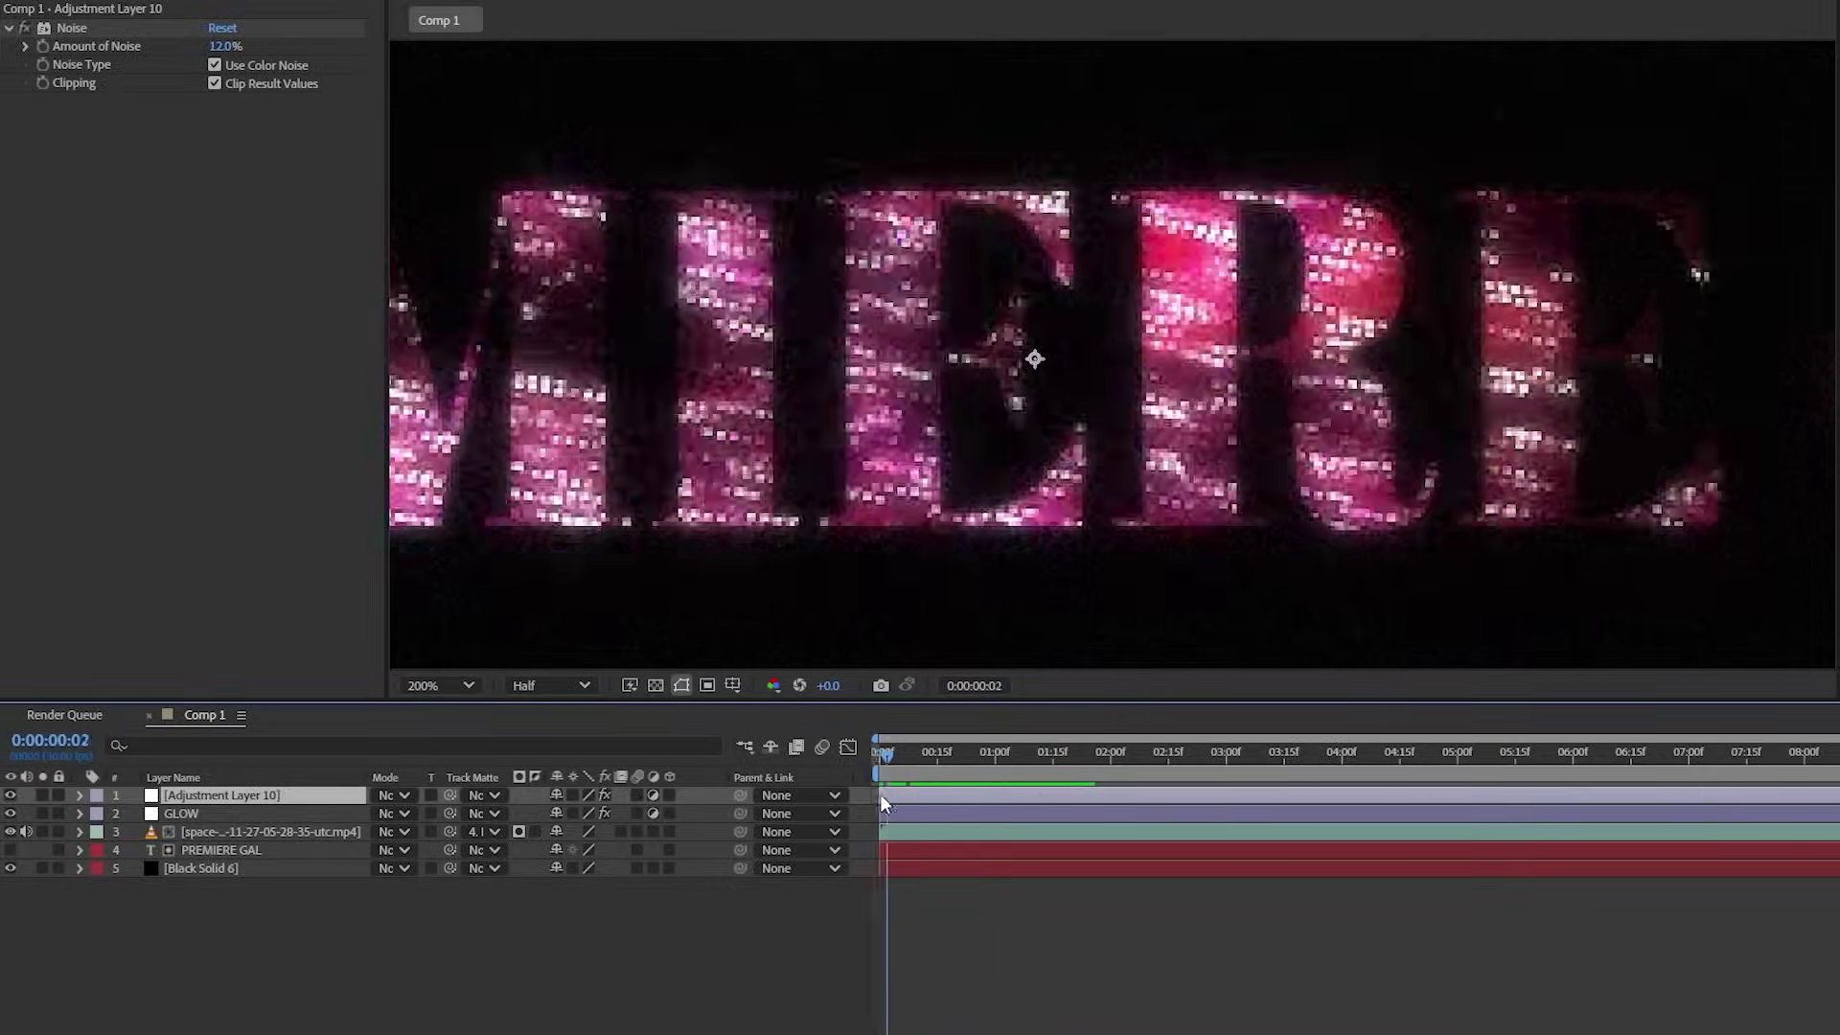
{"action": "key", "text": "space"}
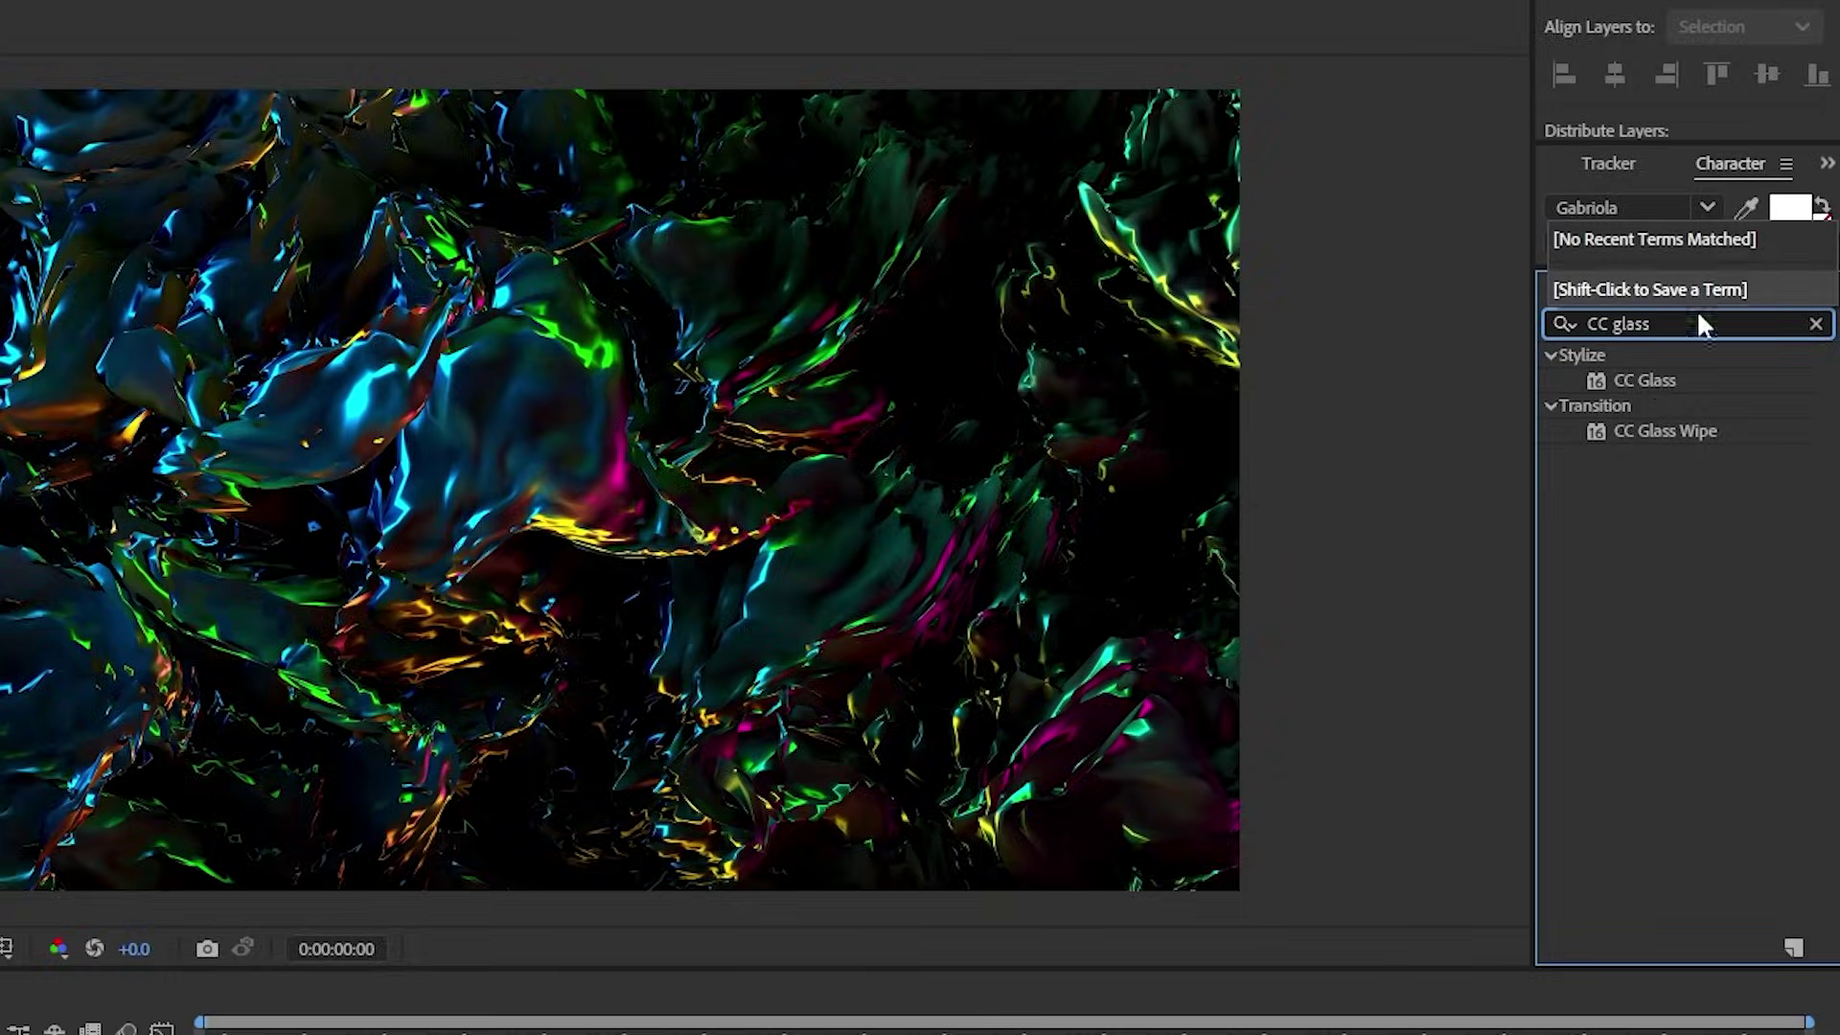
Apply CC Glass to the iridescent noise clip in Comp 2 and choose the GAL text layer as its Bump Map
{"action": "left_click", "coordinate": [1650, 378]}
{"action": "left_click_drag", "start_coordinate": [1650, 378], "coordinate": [901, 469]}
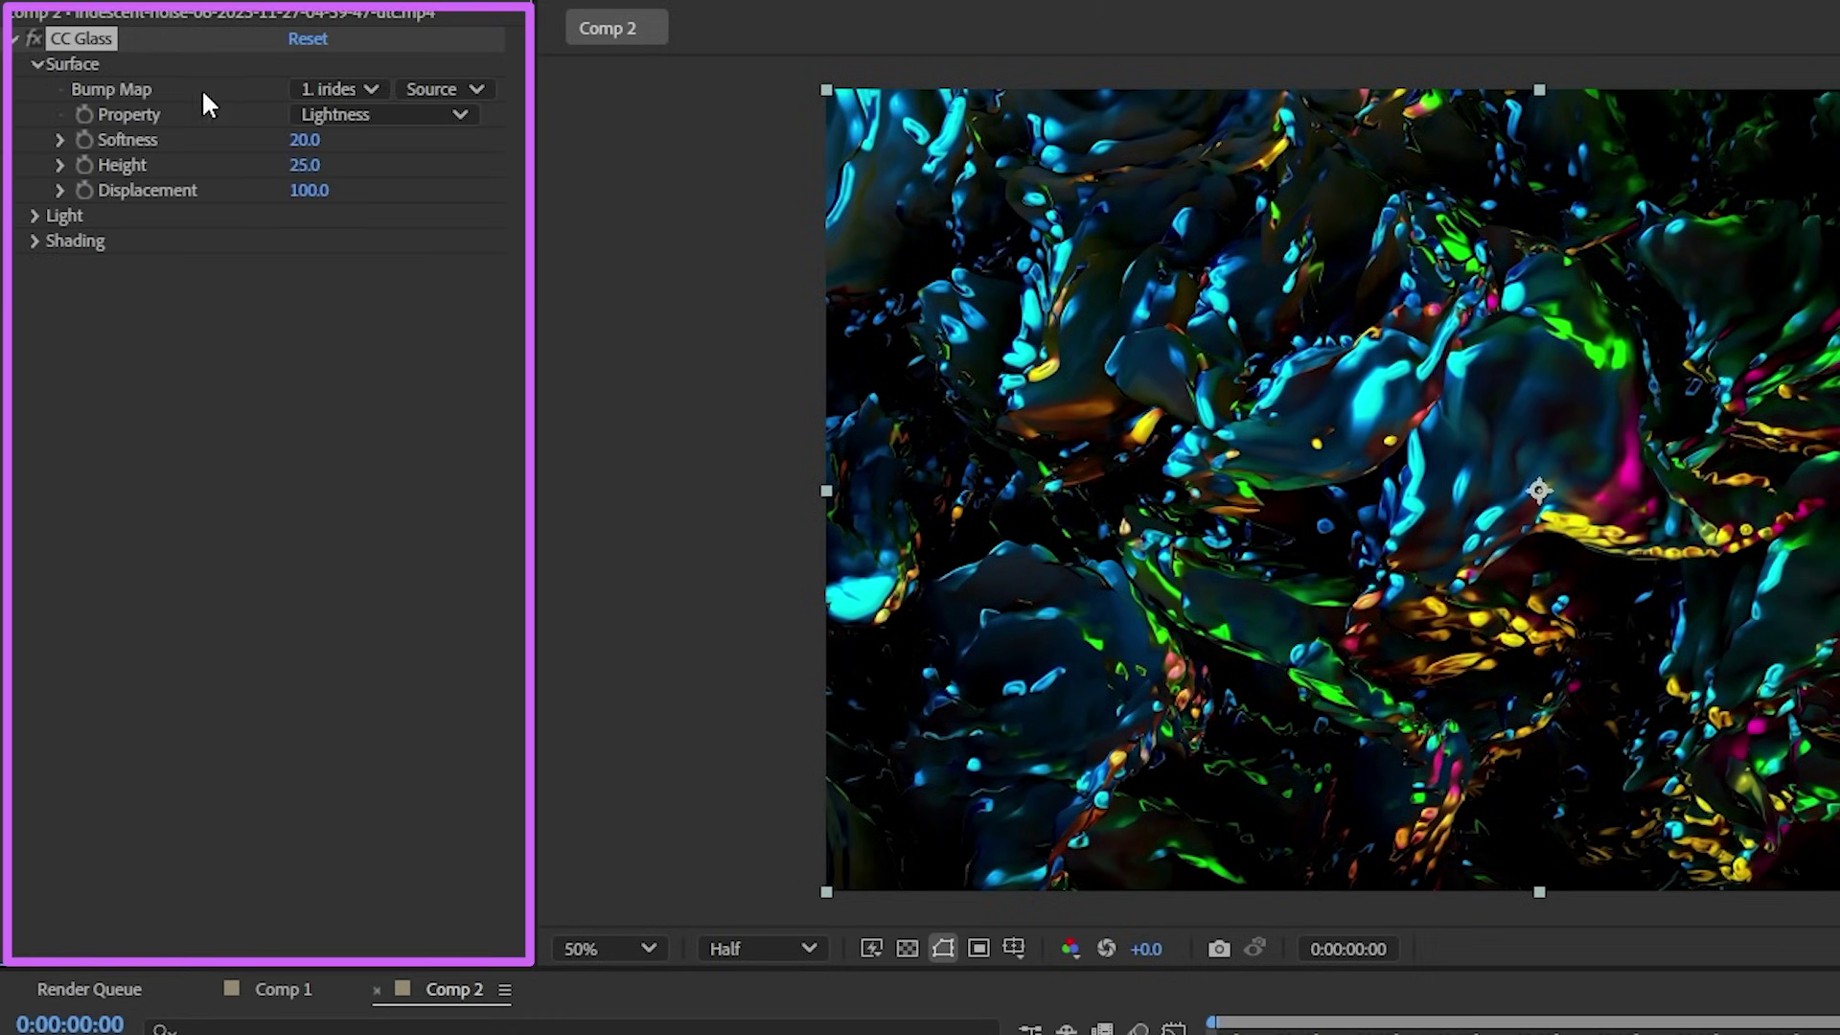
{"action": "left_click", "coordinate": [328, 90]}
{"action": "left_click", "coordinate": [364, 199]}
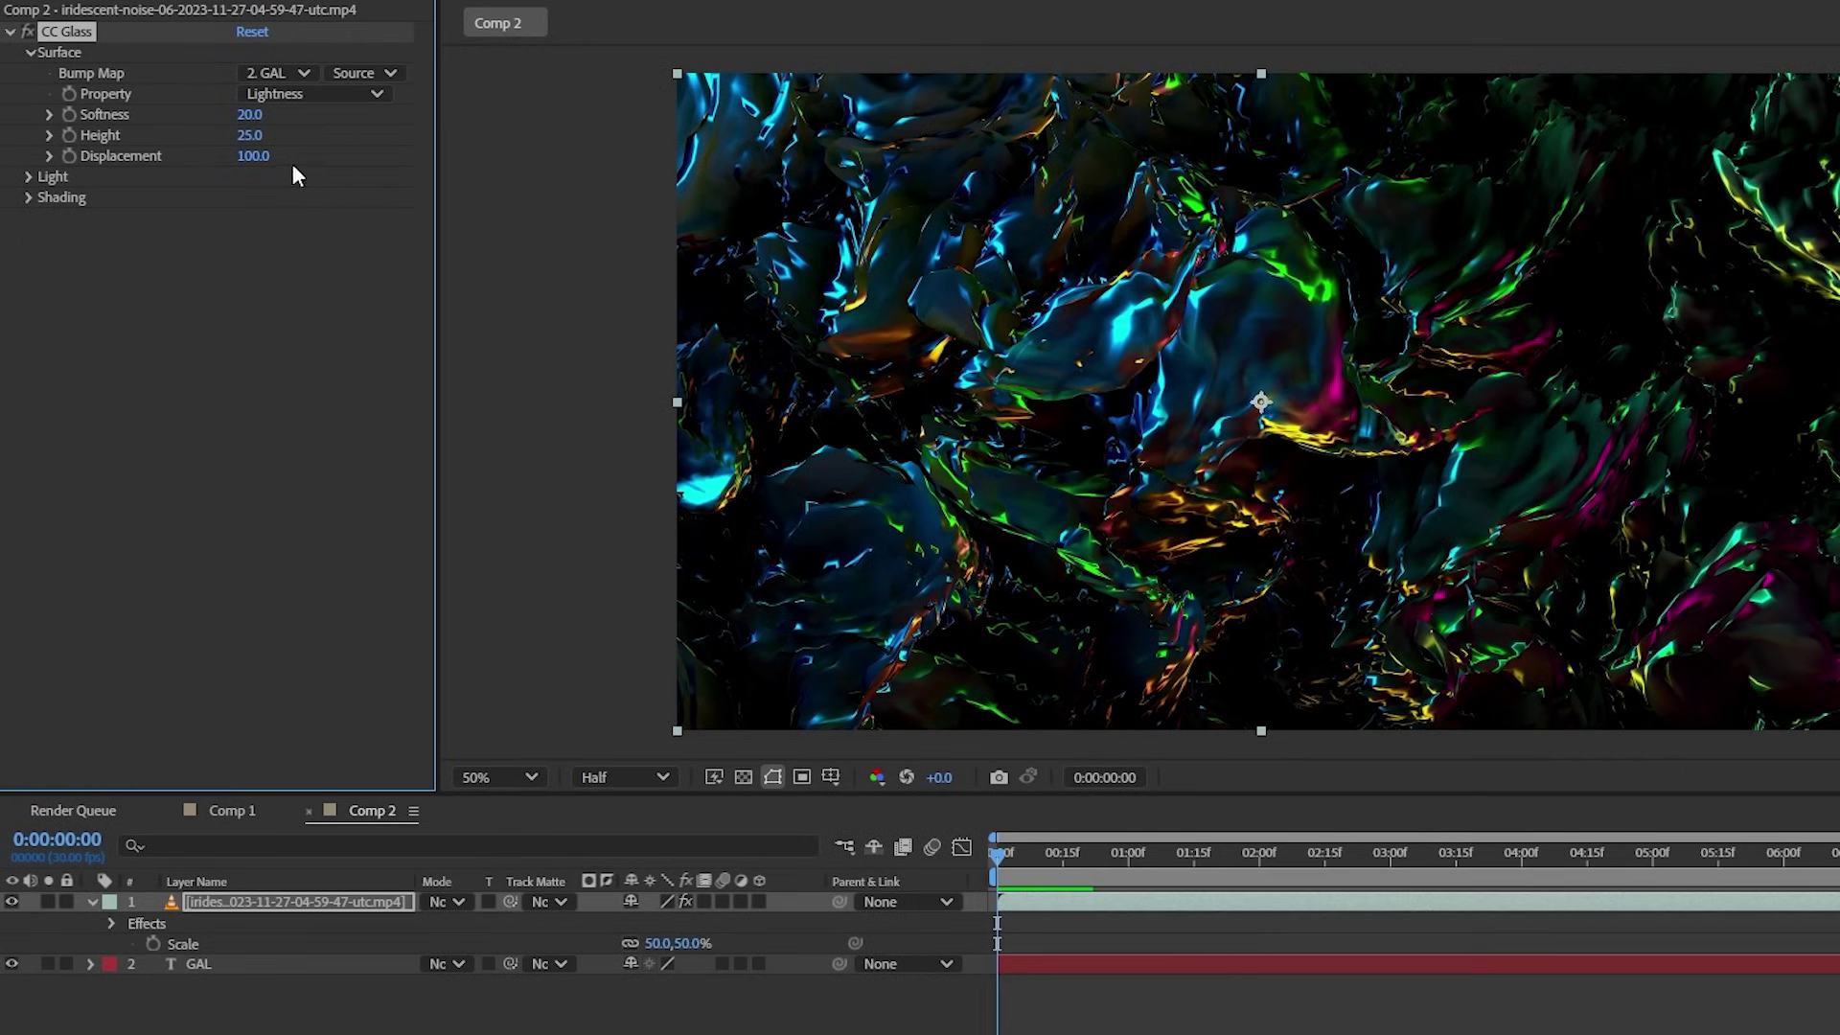
Set CC Glass's Displacement to 500 and Height to 40 on the iridescent noise clip
{"action": "left_click_drag", "start_coordinate": [253, 155], "coordinate": [646, 159]}
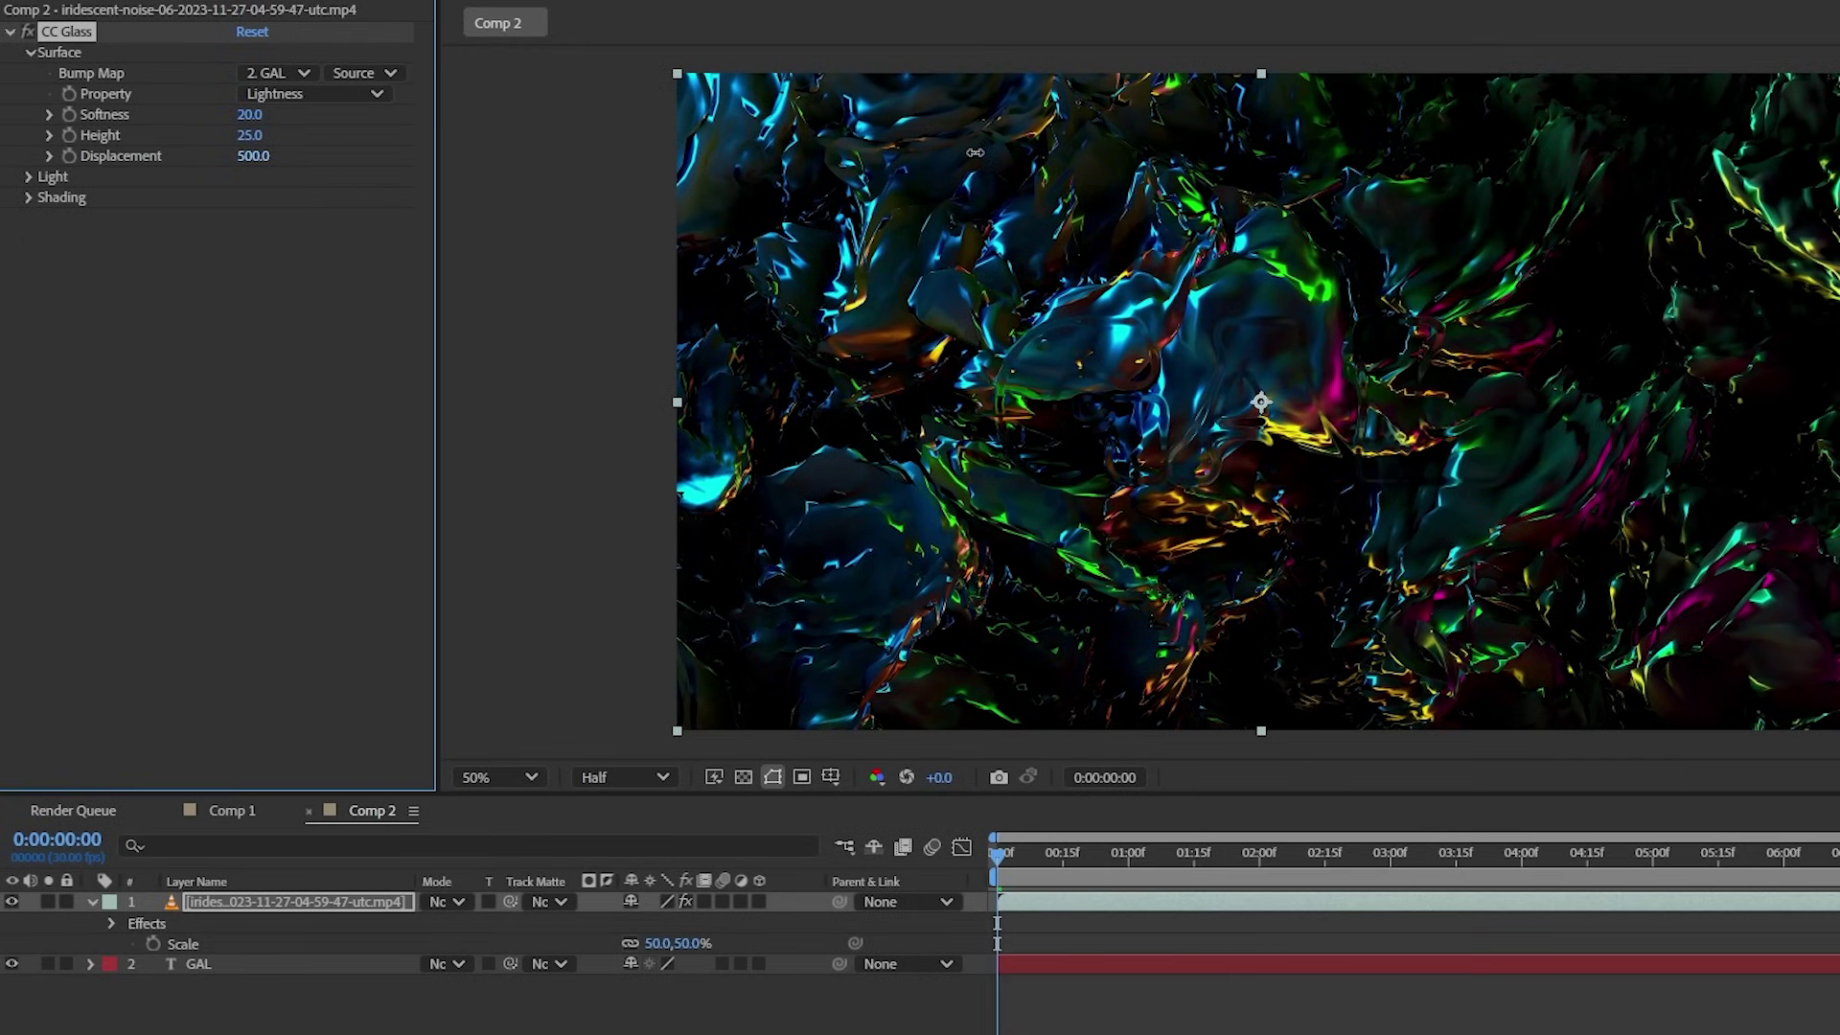
{"action": "scroll", "coordinate": [1243, 405], "scroll_direction": "up", "scroll_amount": 2}
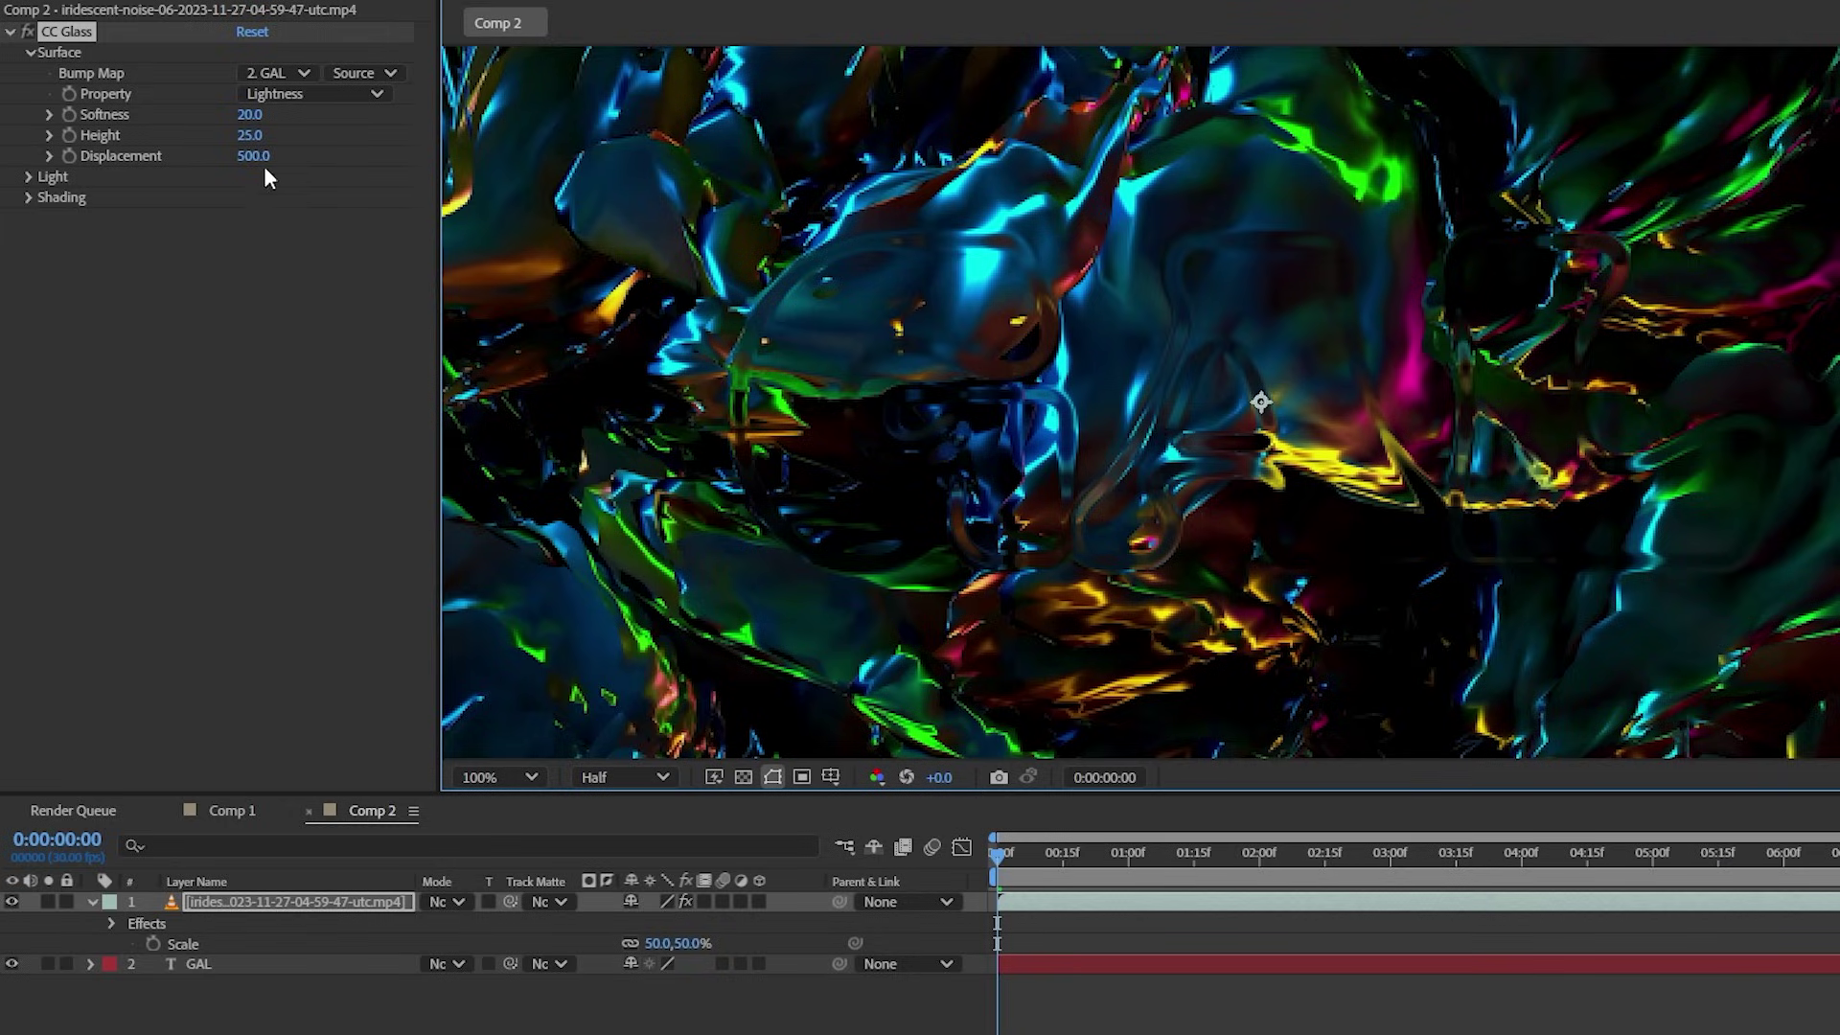
{"action": "left_click", "coordinate": [32, 28]}
{"action": "left_click", "coordinate": [32, 29]}
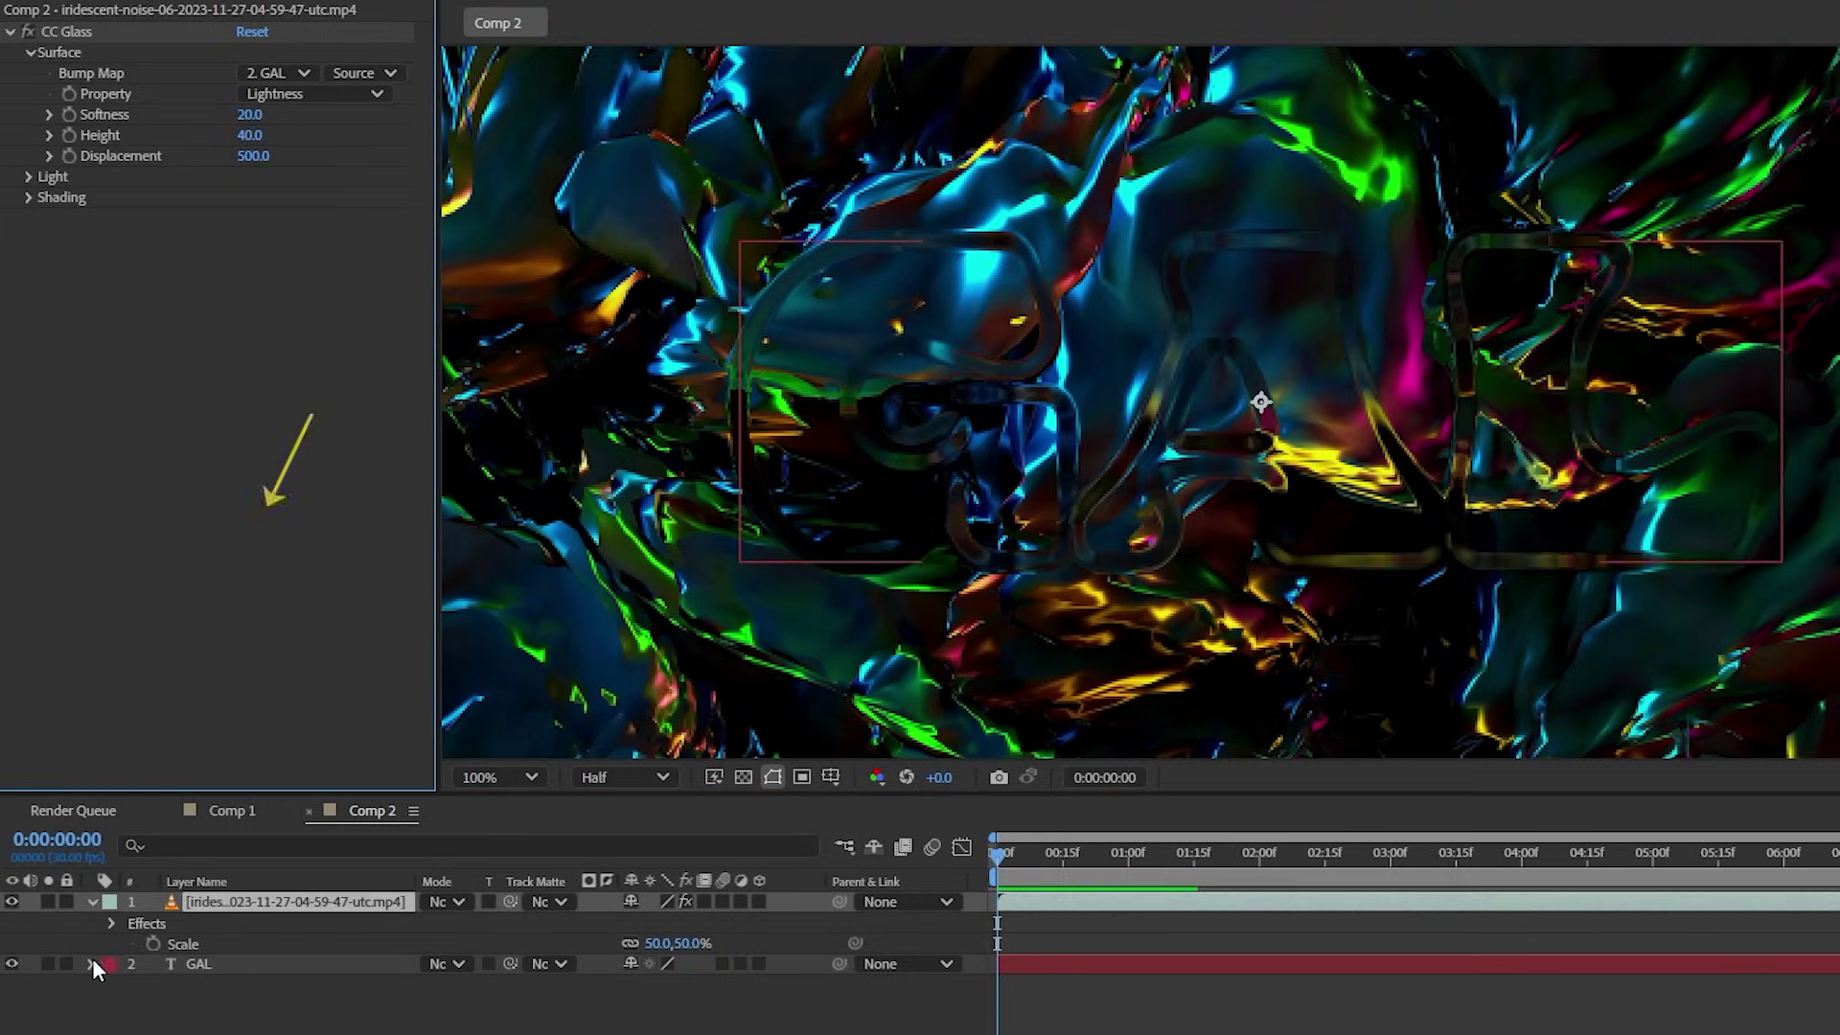
Solo the GAL text layer and apply Roughen Edges with a Border of 9.80 and an Evolution of -63°
{"action": "left_click", "coordinate": [53, 959]}
{"action": "left_click_drag", "start_coordinate": [1755, 369], "coordinate": [912, 384]}
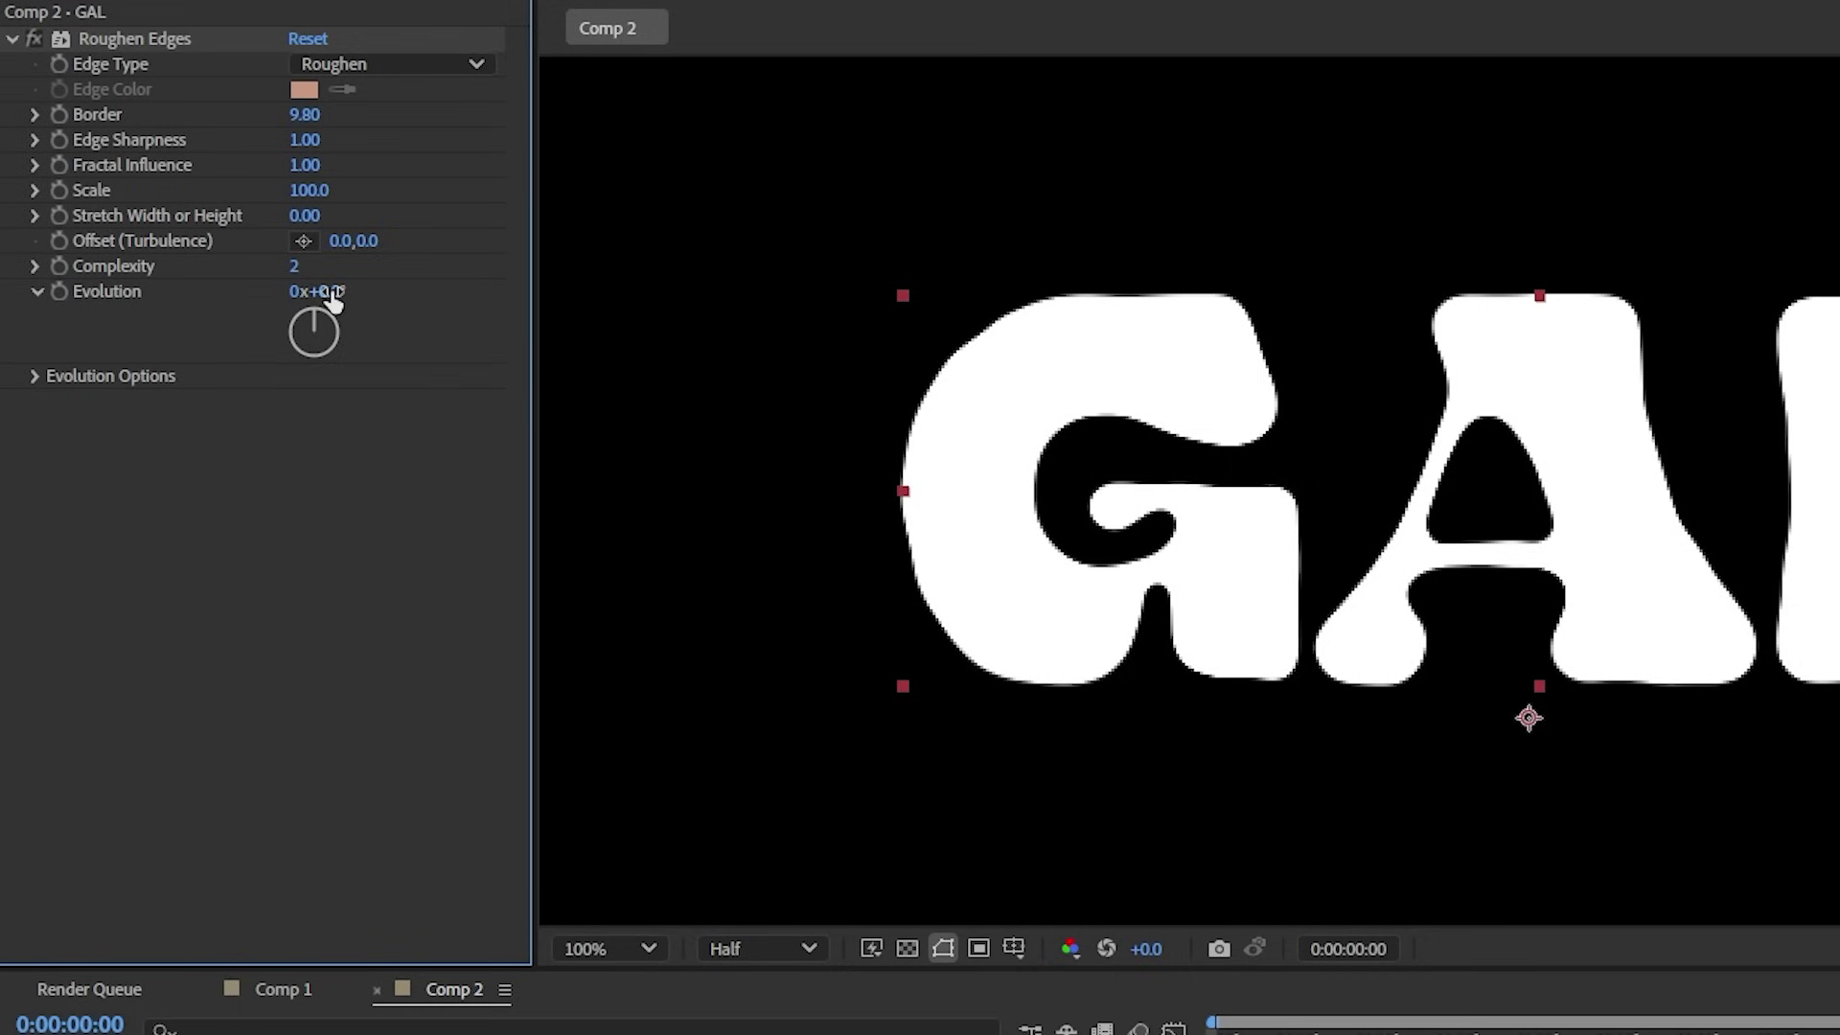
{"action": "left_click_drag", "start_coordinate": [332, 291], "coordinate": [329, 382]}
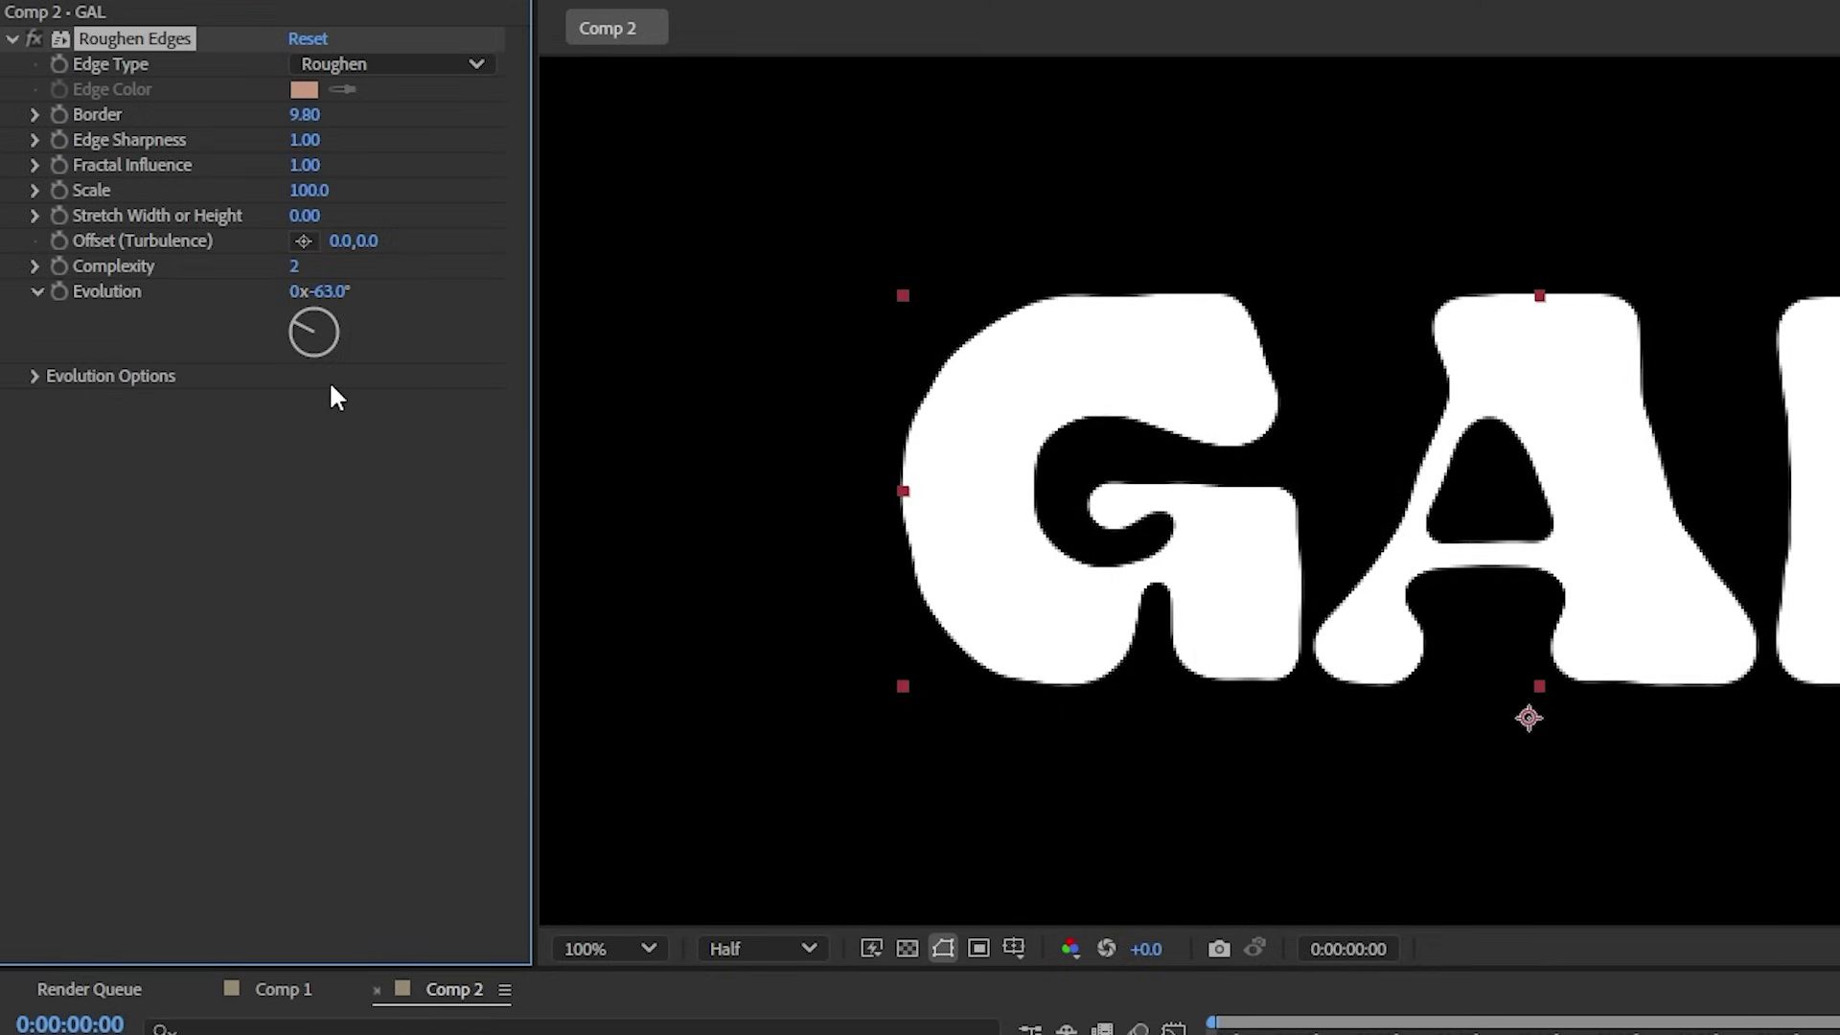
Drive Roughen Edges' Evolution on GAL with the expression time*150, and use GAL as the iridescent clip's track matte
{"action": "left_click", "coordinate": [61, 293], "text": "alt"}
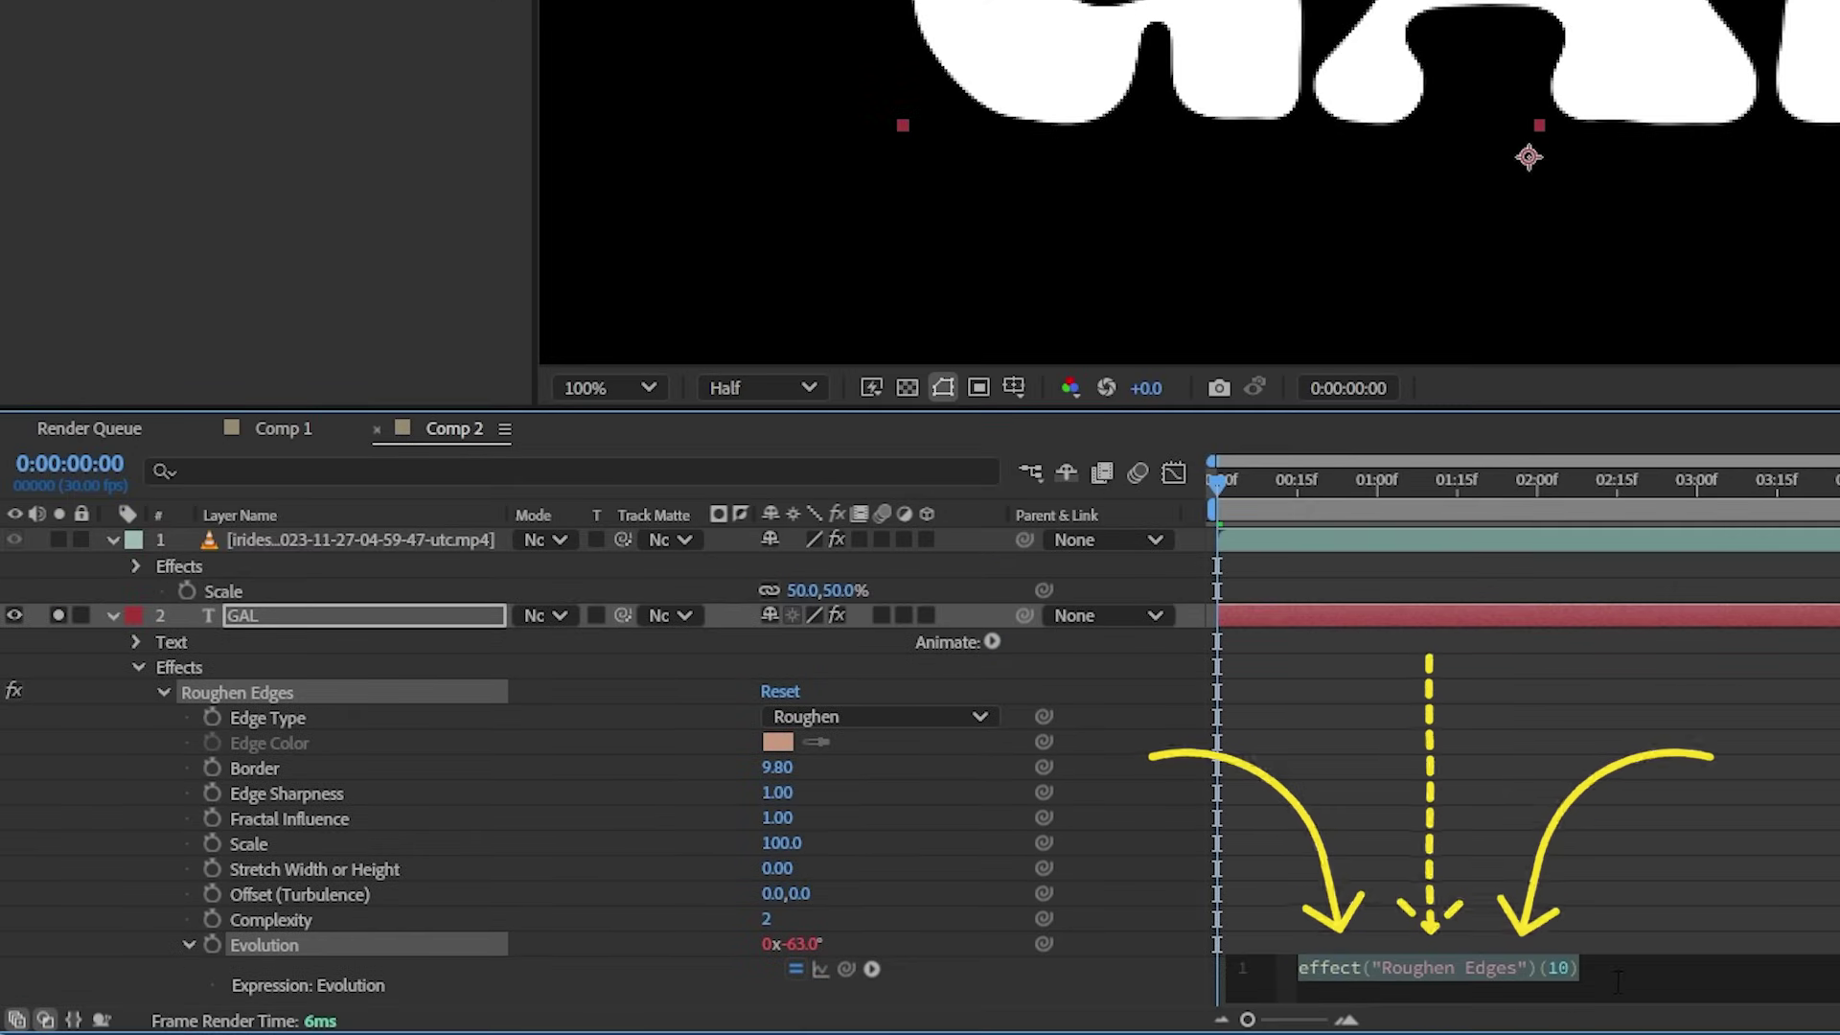
{"action": "type", "text": "ti"}
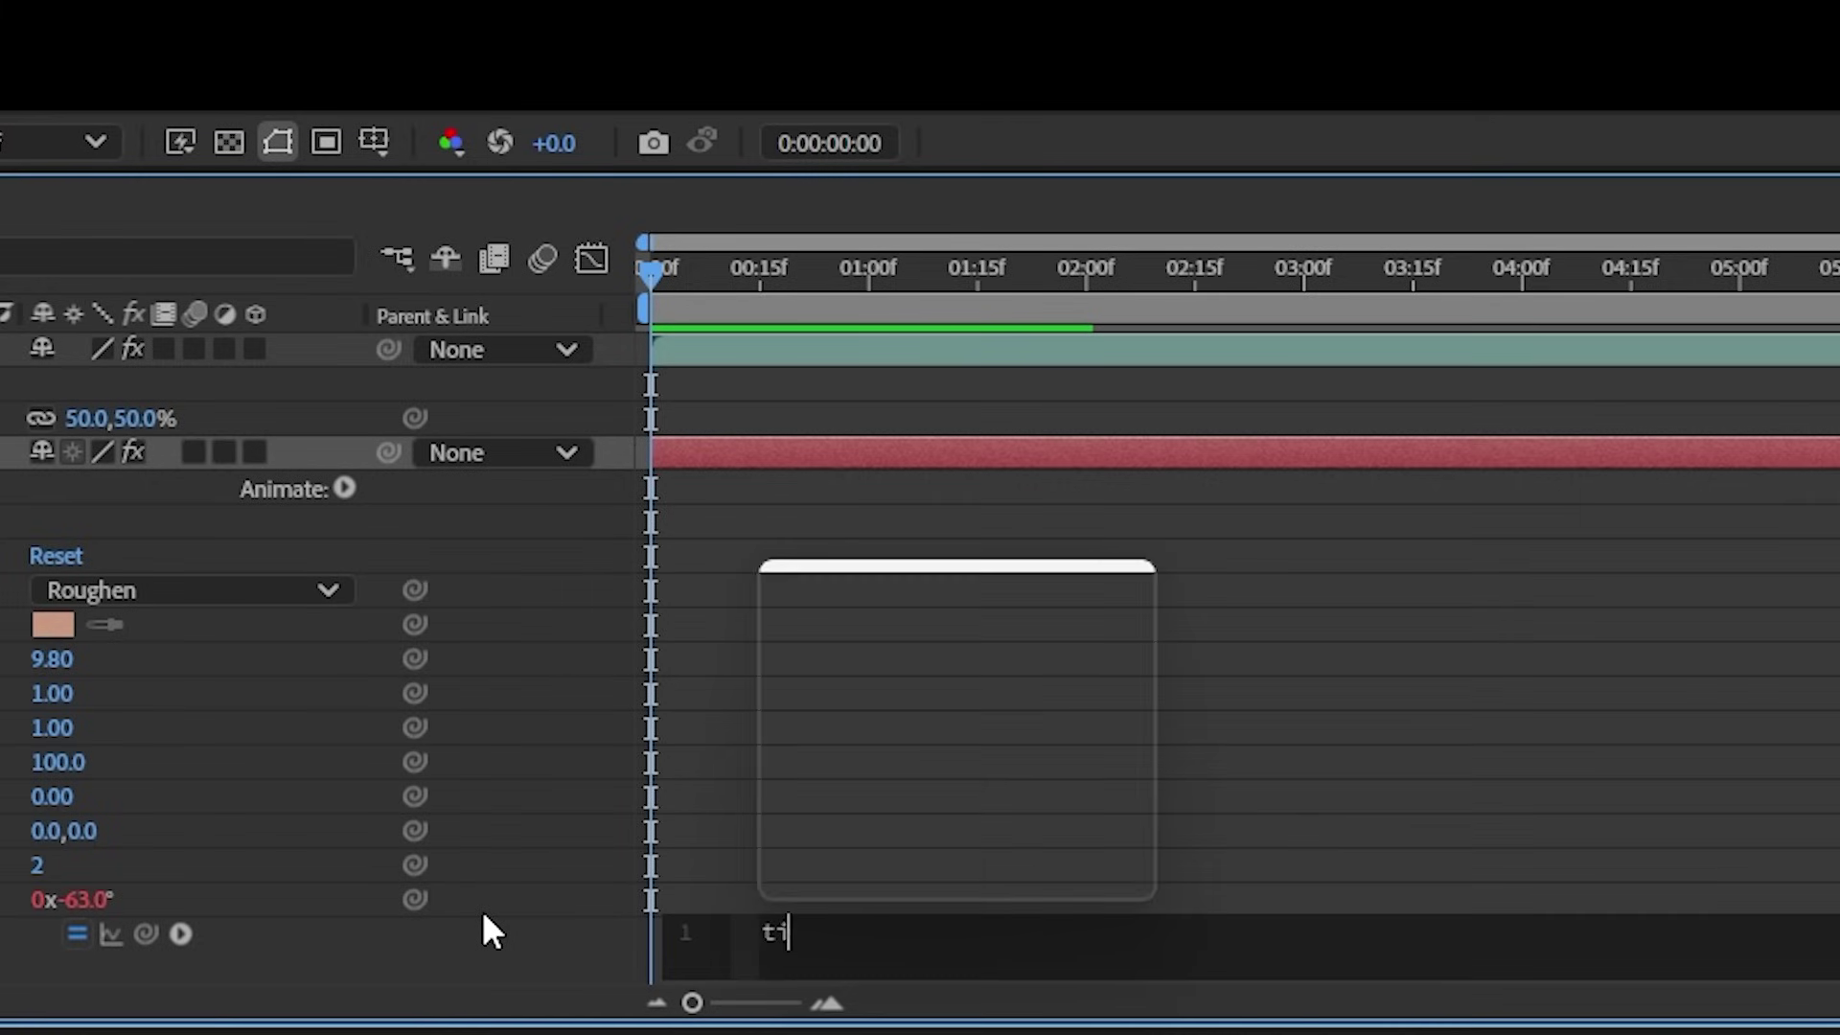
{"action": "type", "text": "me*"}
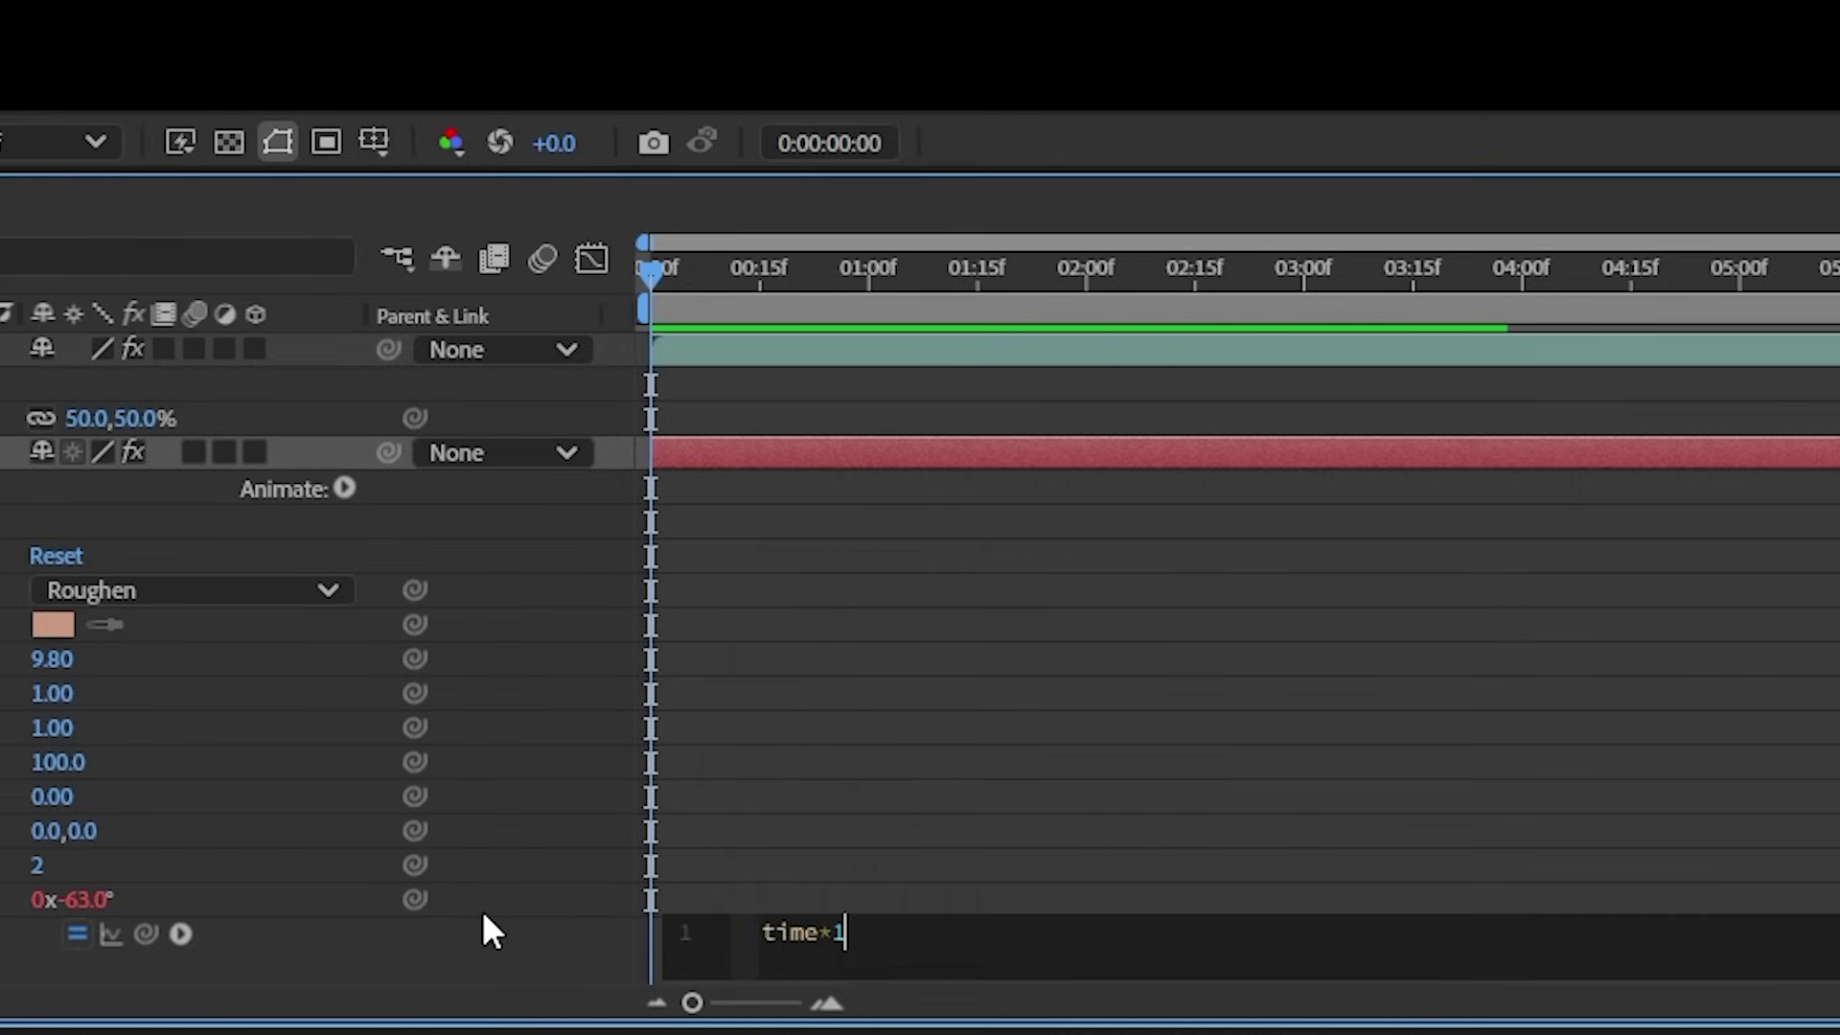
{"action": "left_click", "coordinate": [792, 862]}
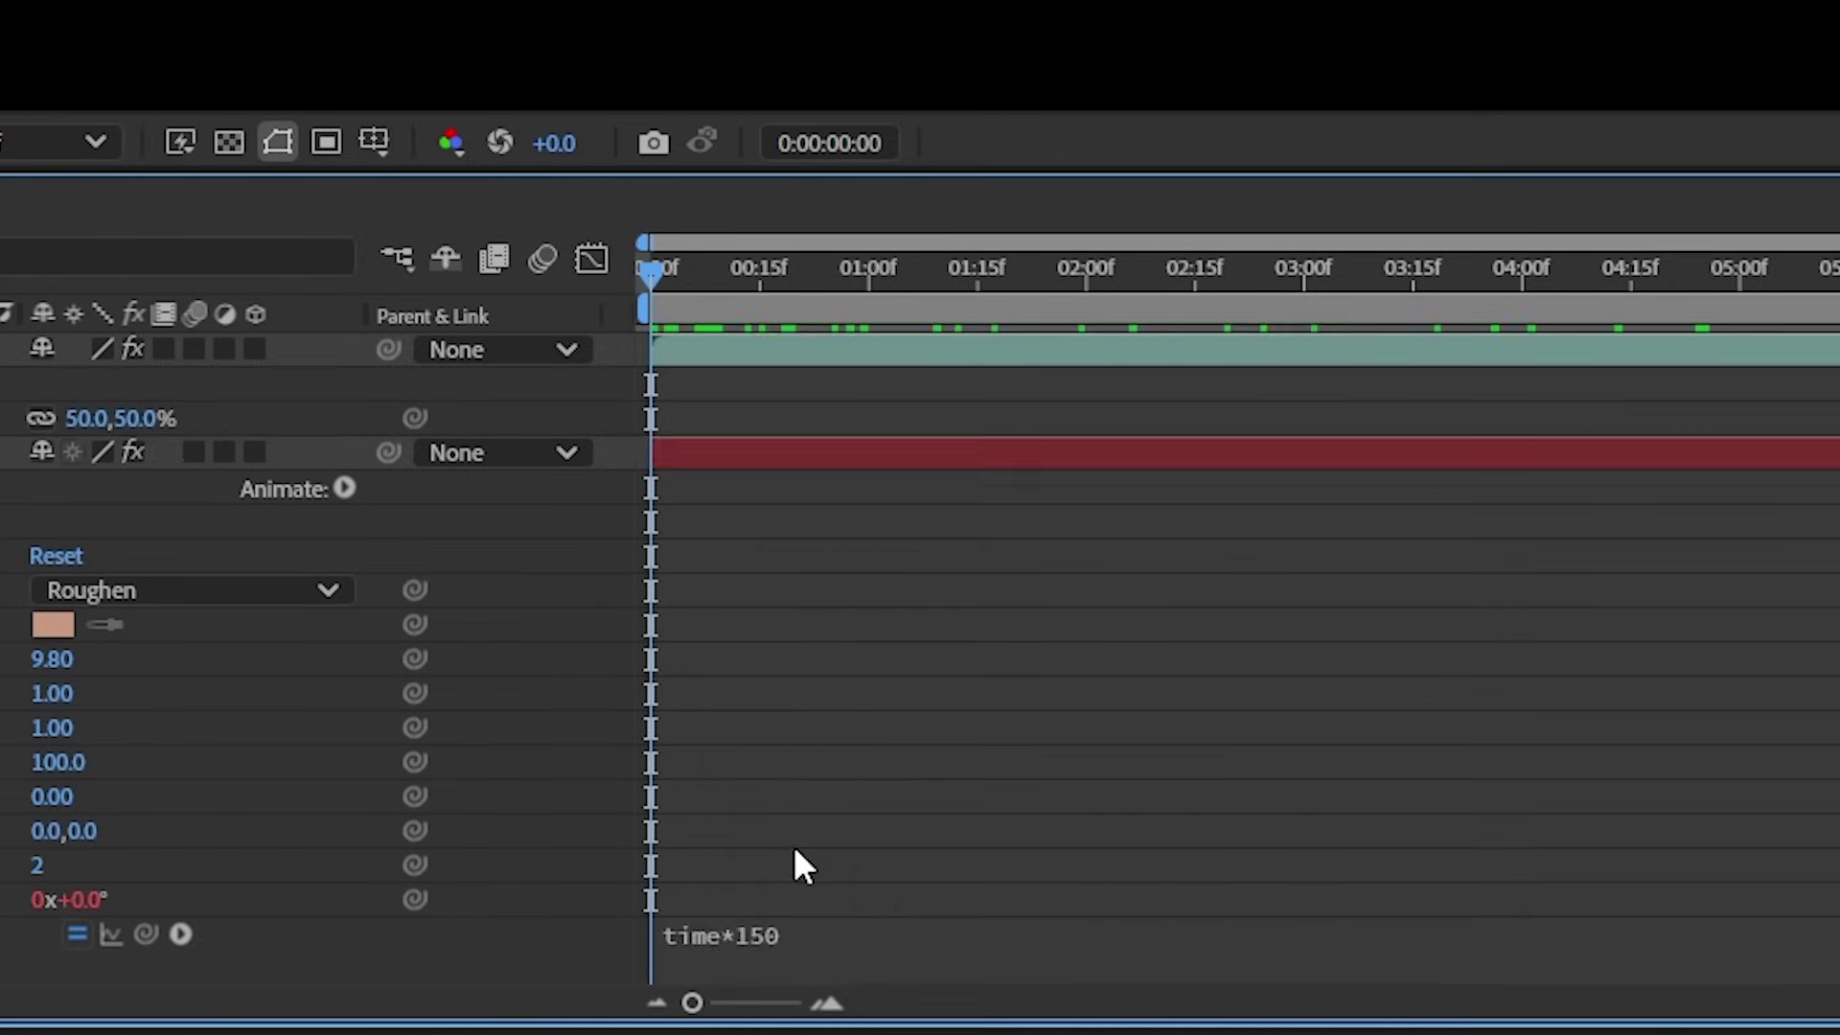
{"action": "key", "text": "space"}
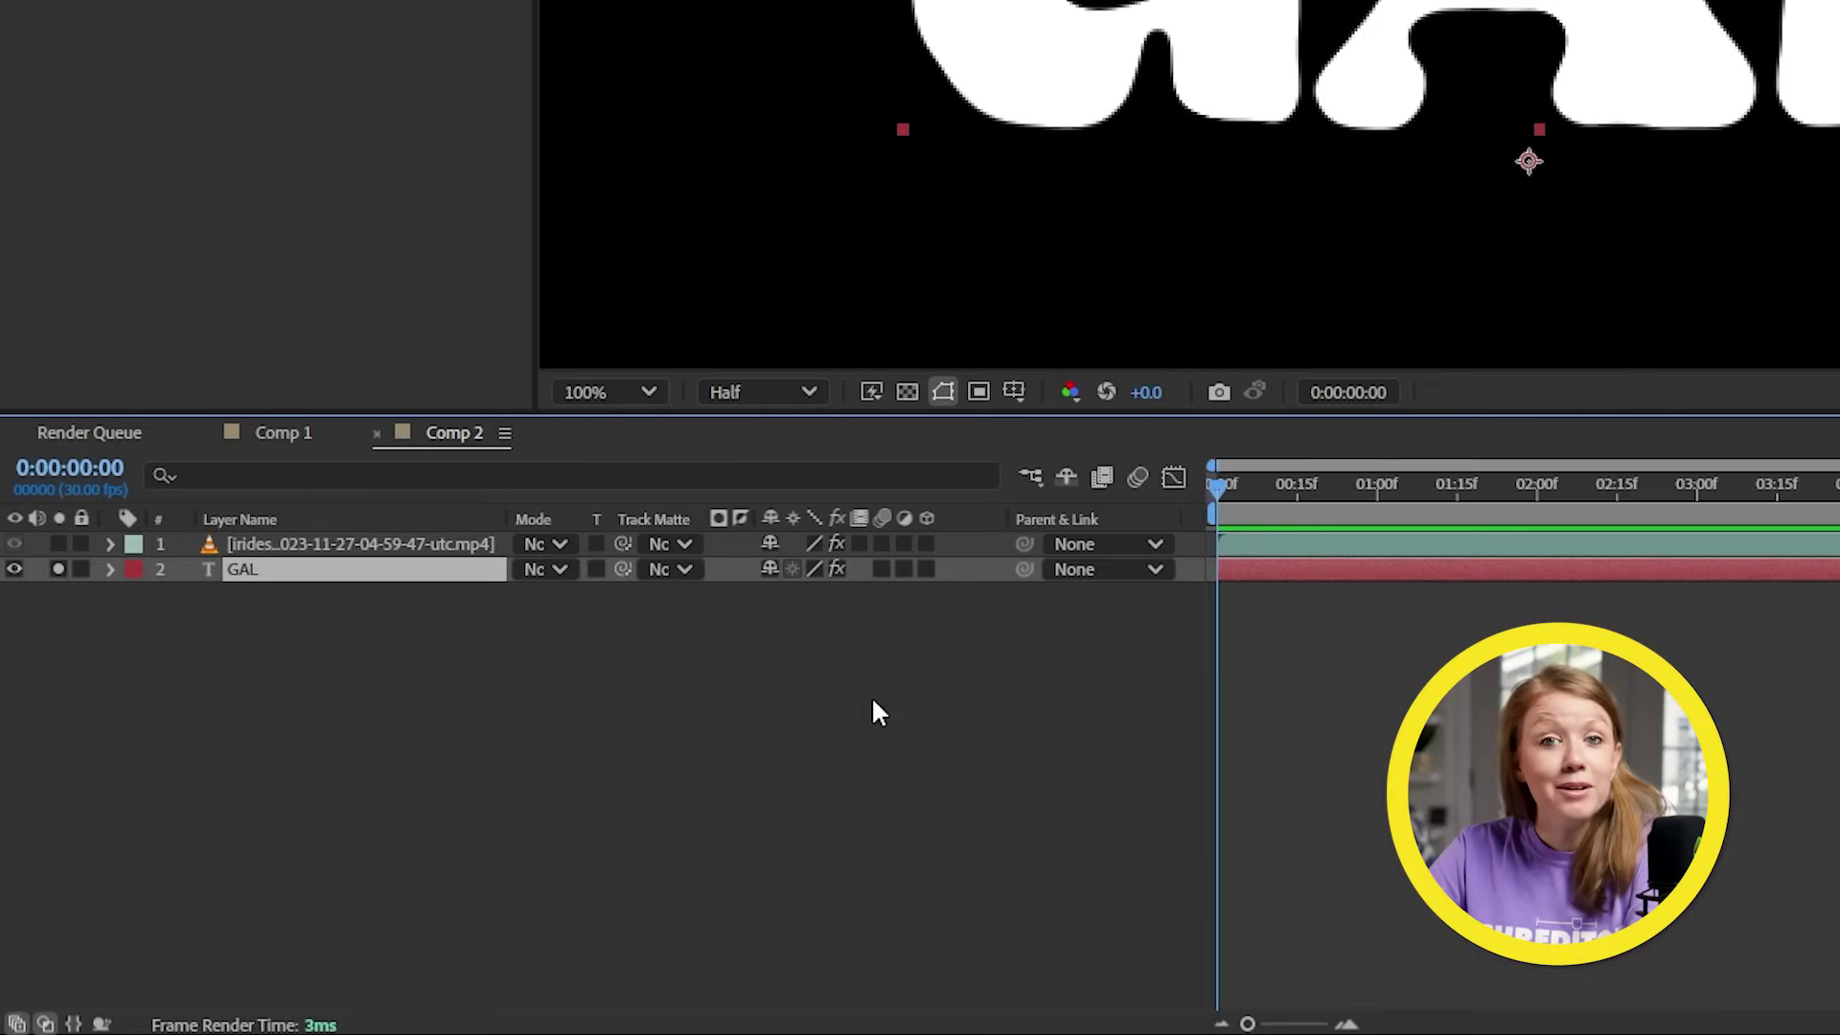
{"action": "left_click_drag", "start_coordinate": [623, 544], "coordinate": [367, 570]}
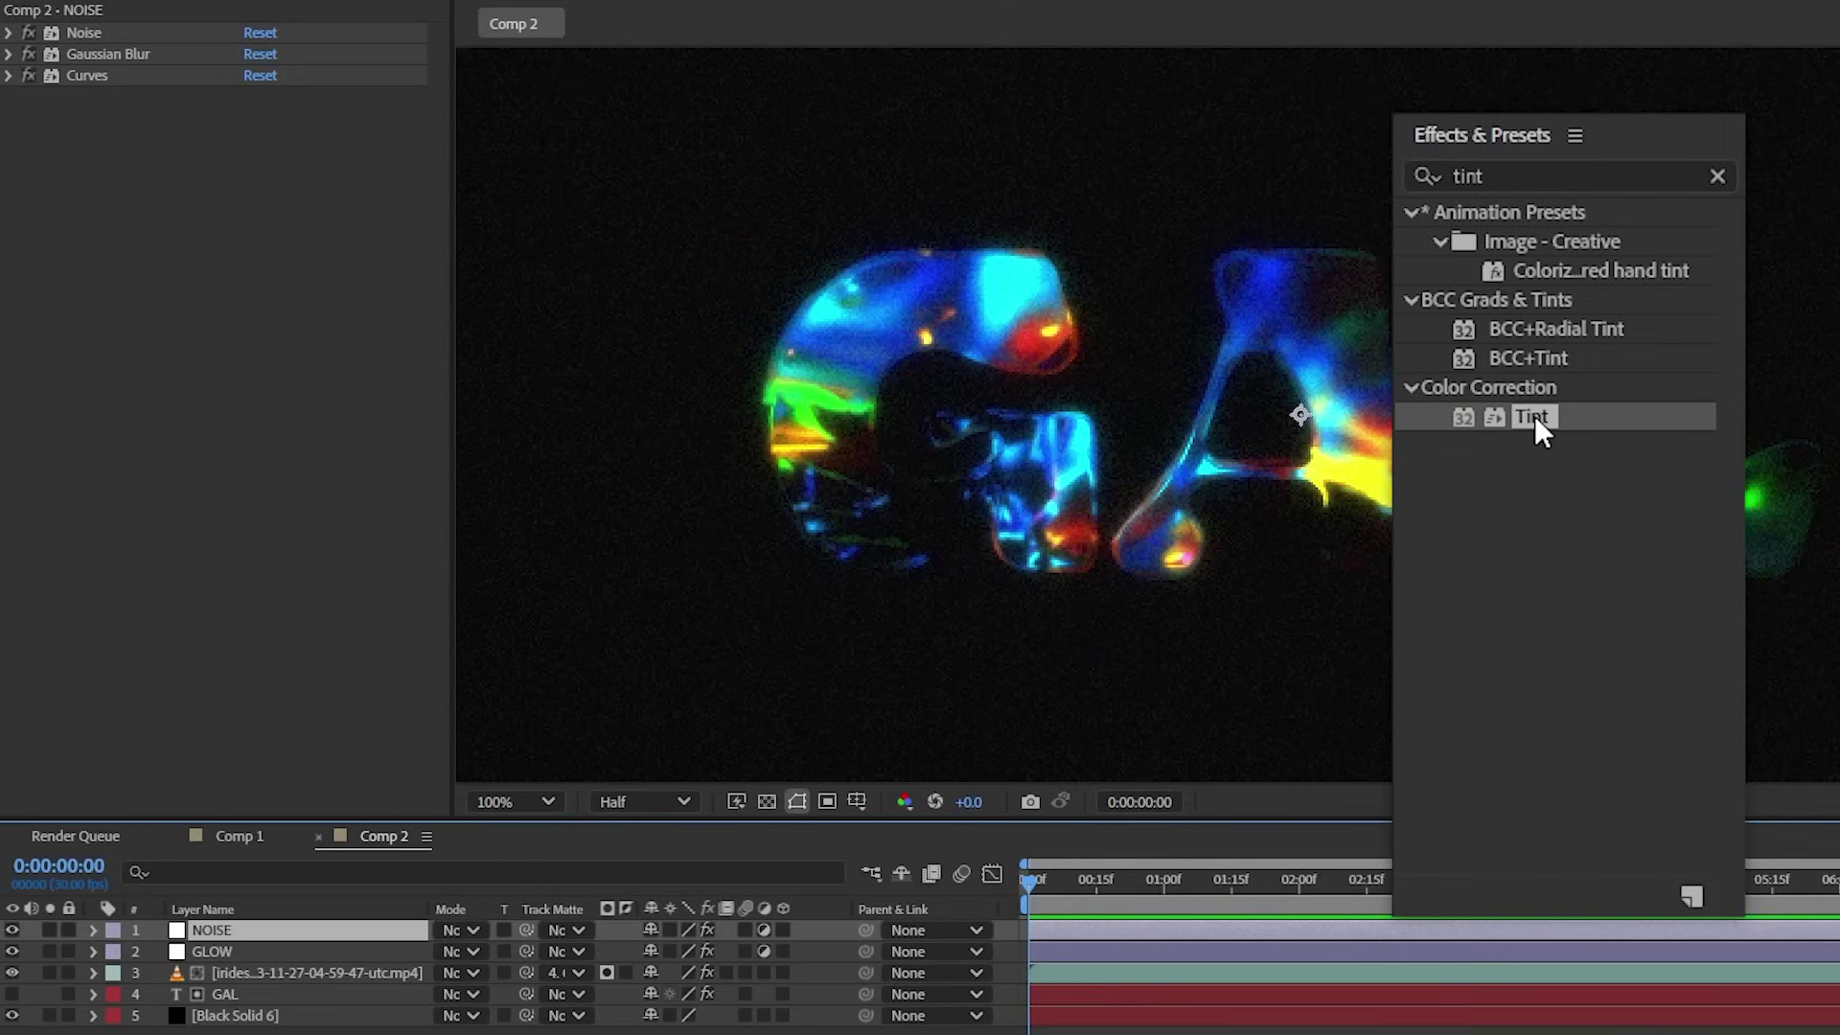
Apply Tint to the NOISE adjustment layer and pick a different Map White To color
{"action": "left_click_drag", "start_coordinate": [1533, 416], "coordinate": [255, 338]}
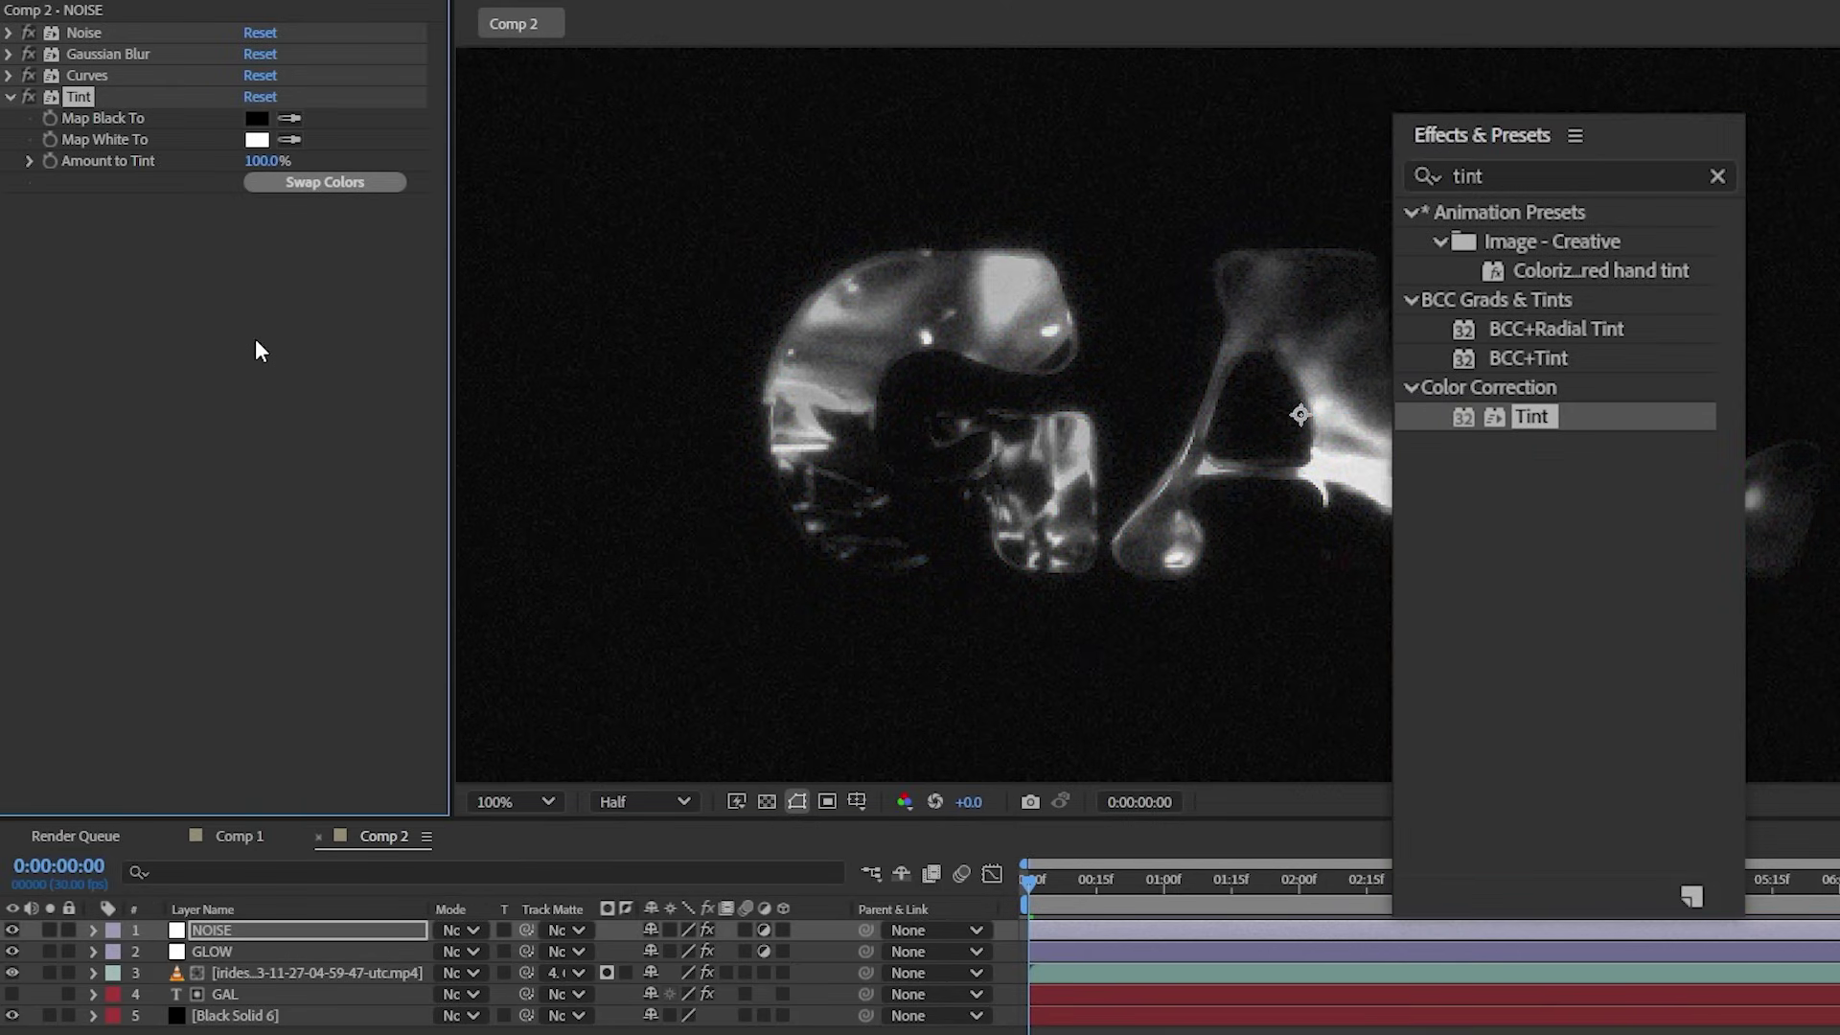
{"action": "left_click", "coordinate": [256, 139]}
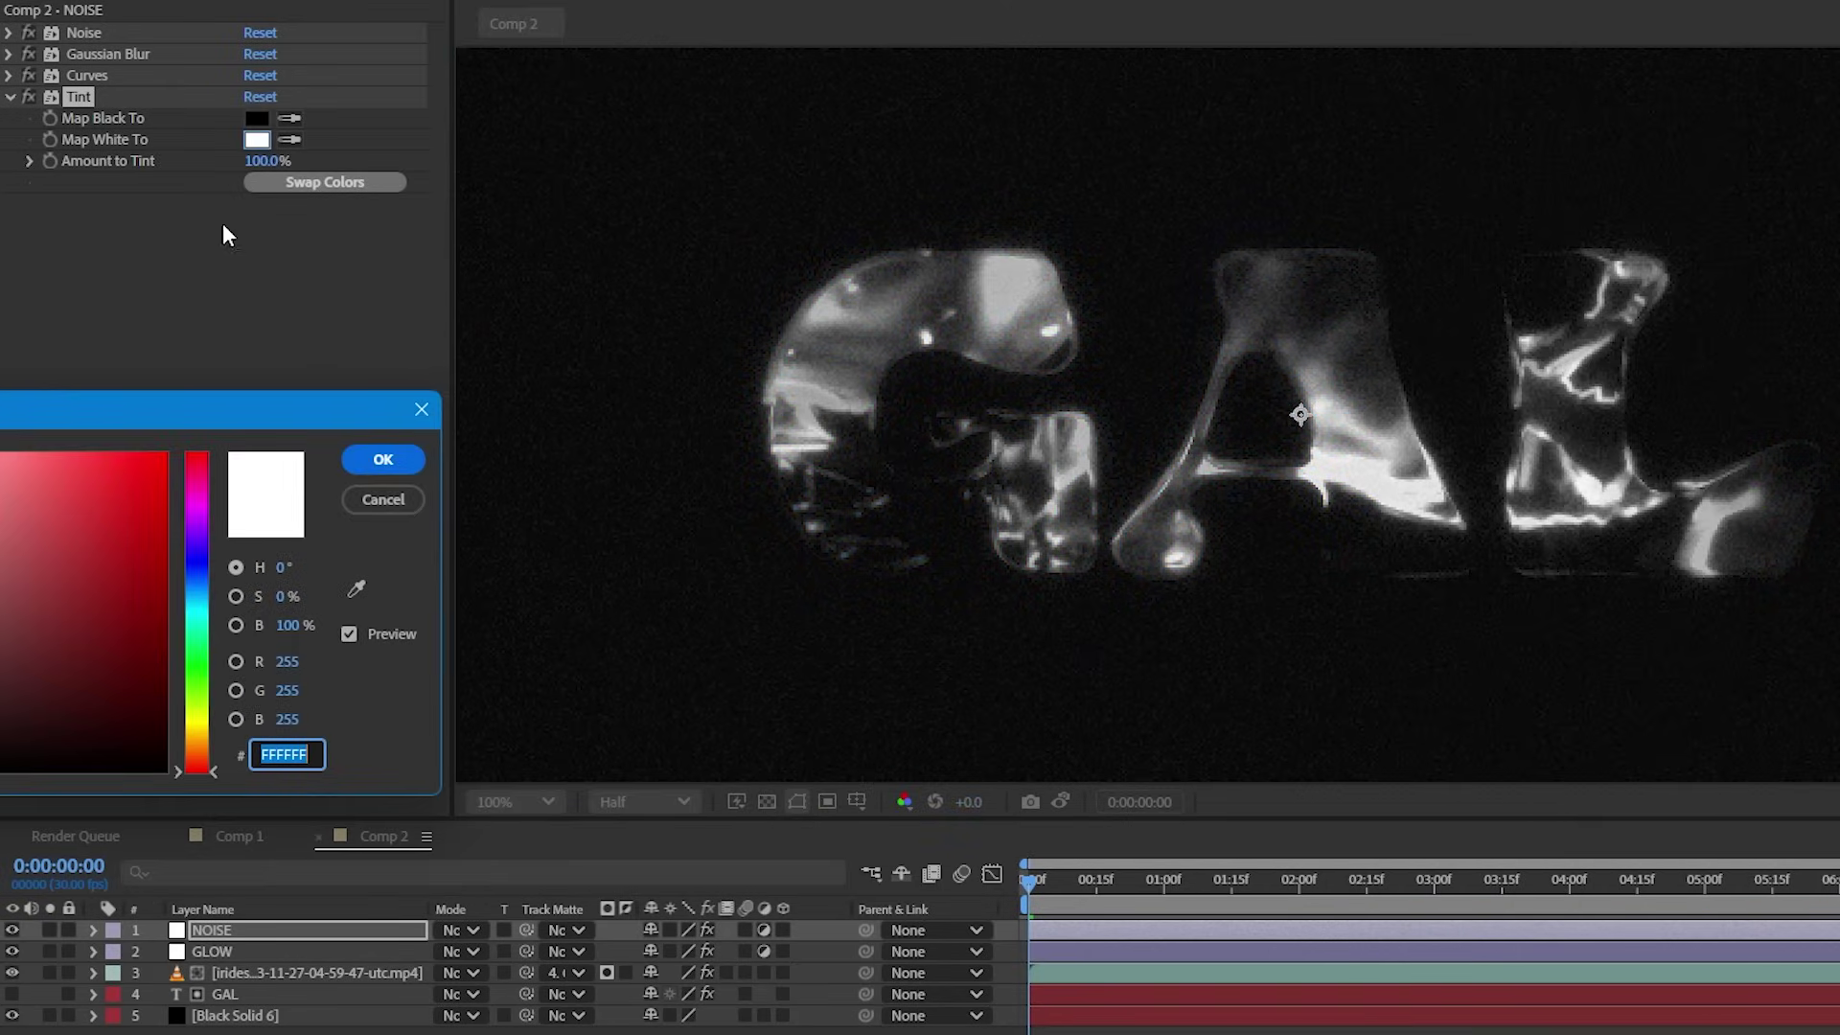
{"action": "mouse_move", "coordinate": [54, 469]}
{"action": "left_mouse_down"}
{"action": "mouse_move", "coordinate": [167, 452]}
{"action": "mouse_move", "coordinate": [205, 710]}
{"action": "left_mouse_up"}
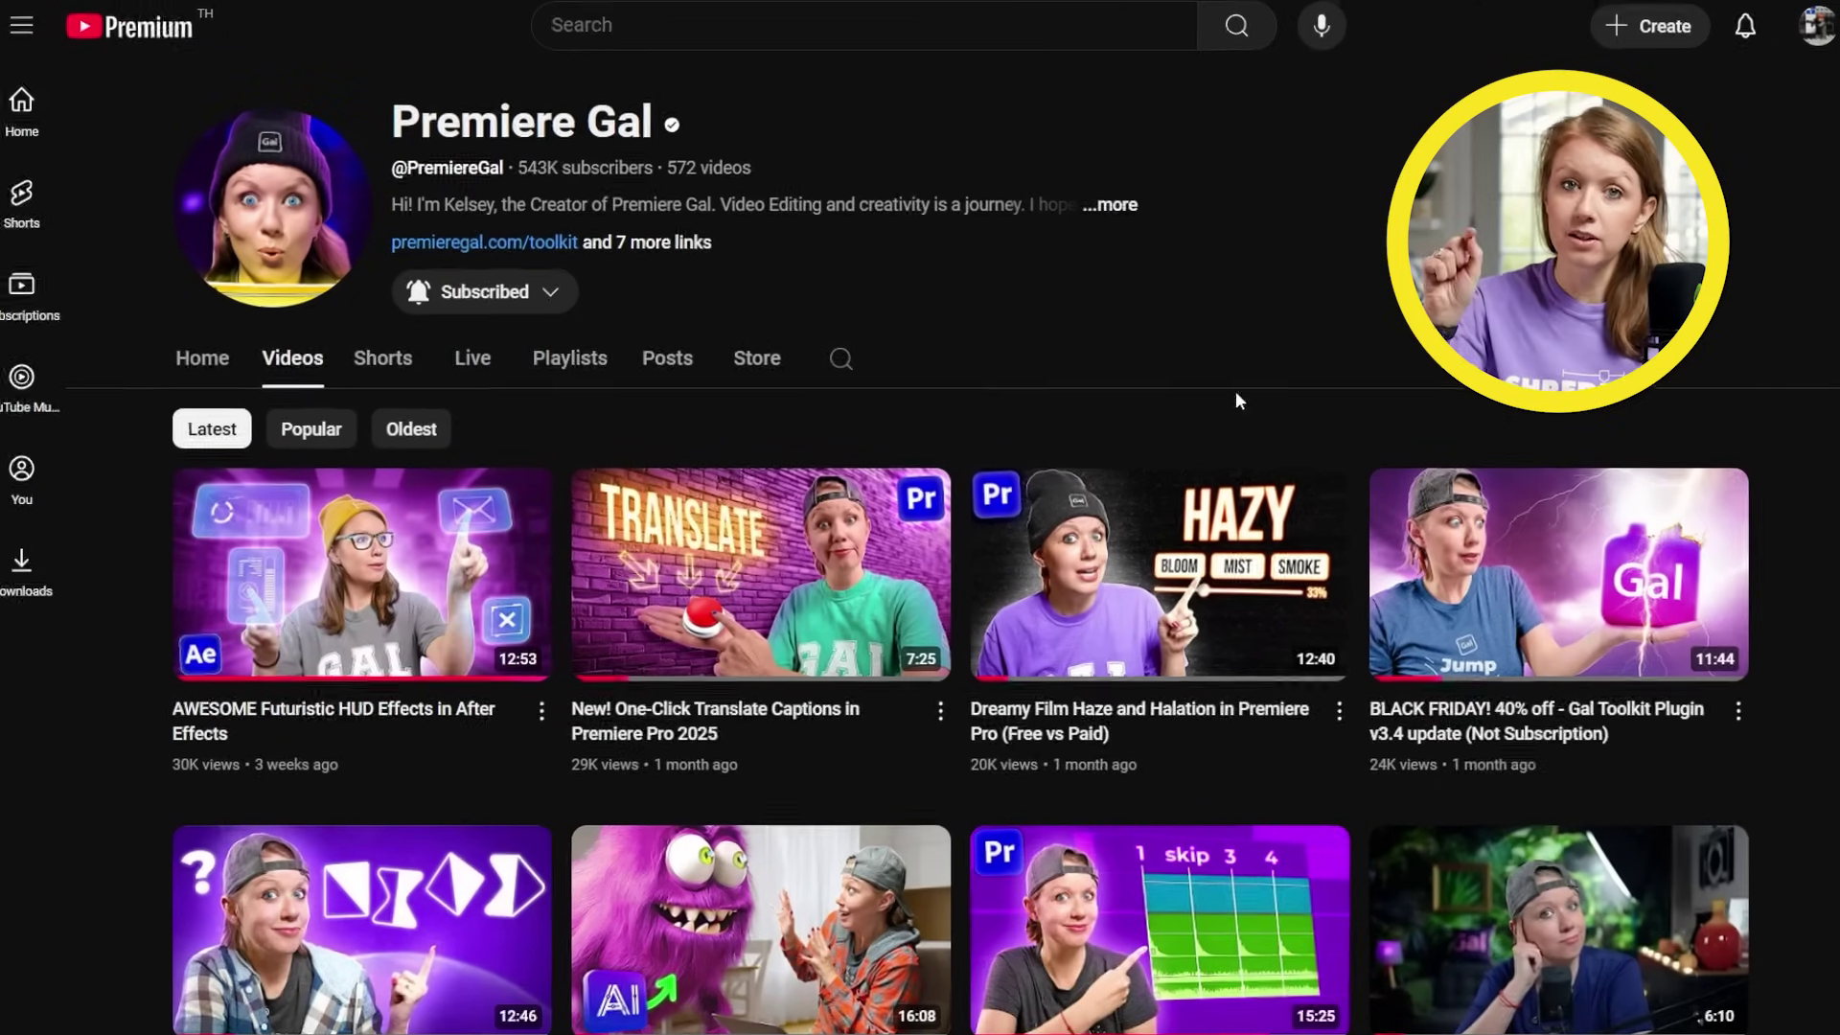
Switch to YouTube and search the Premiere Gal channel for music editing videos
{"action": "left_click", "coordinate": [829, 353]}
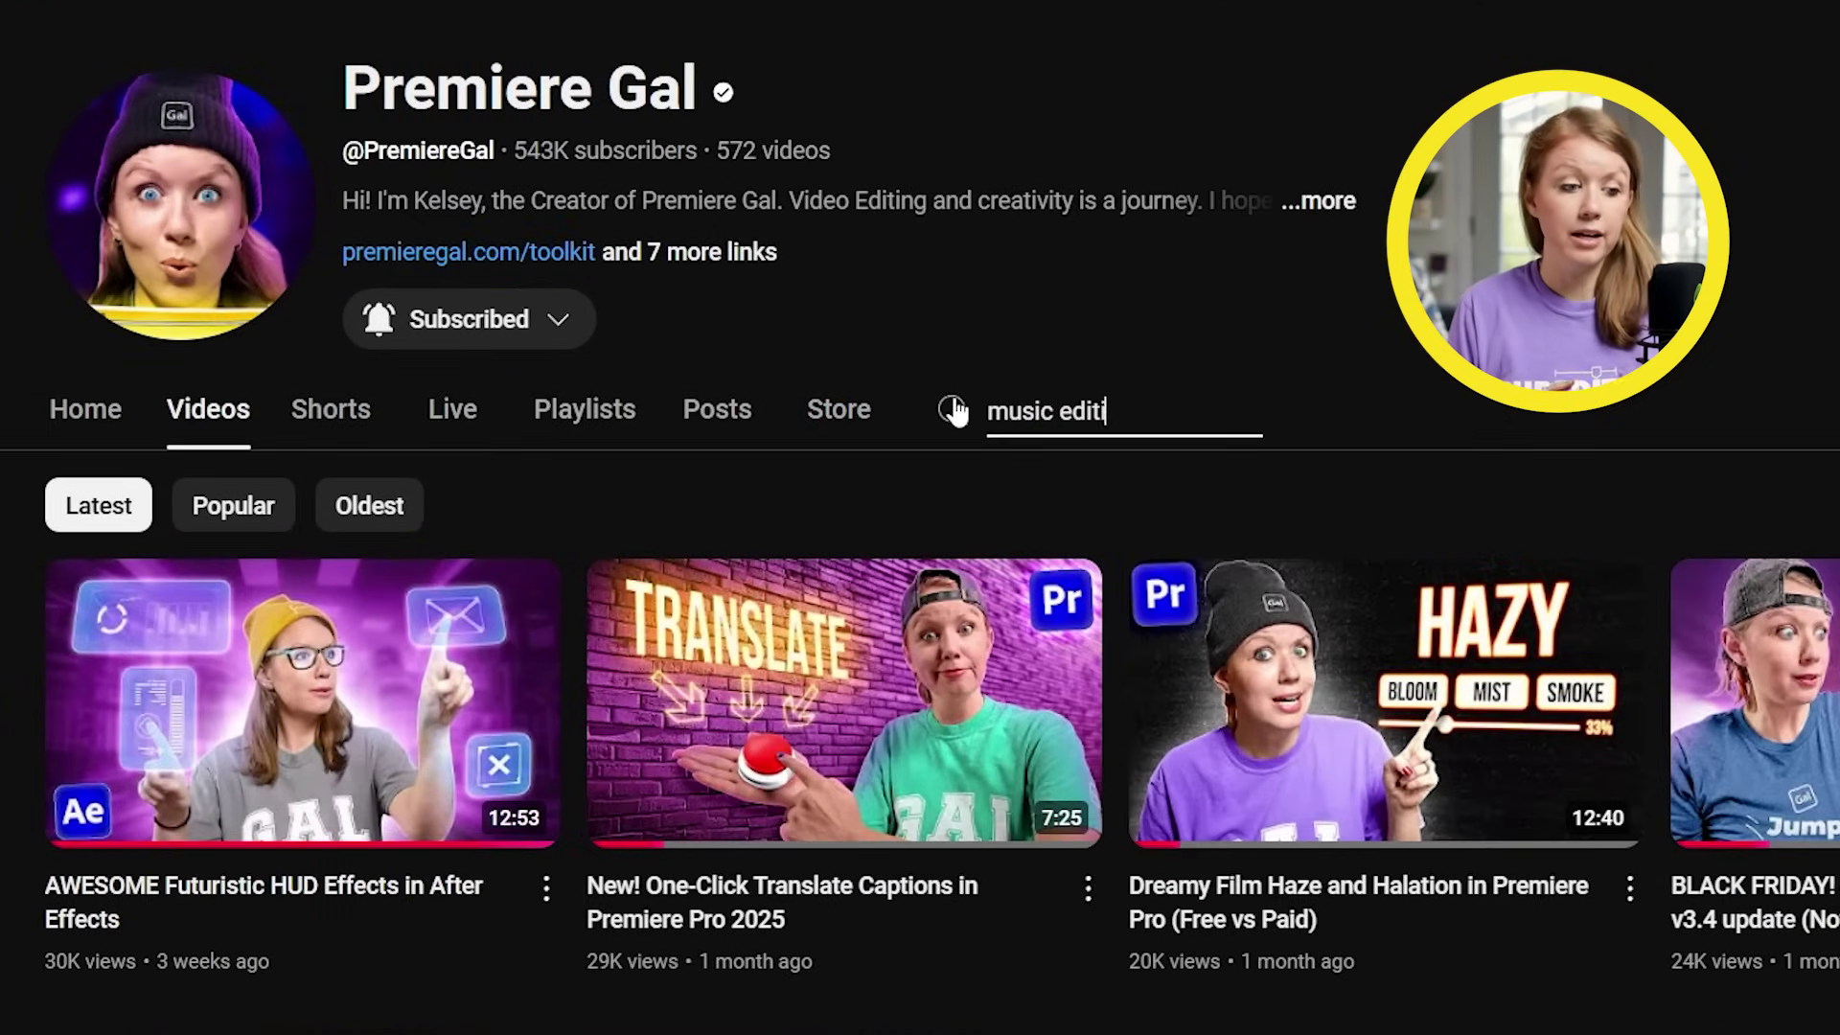
{"action": "key", "text": "Return"}
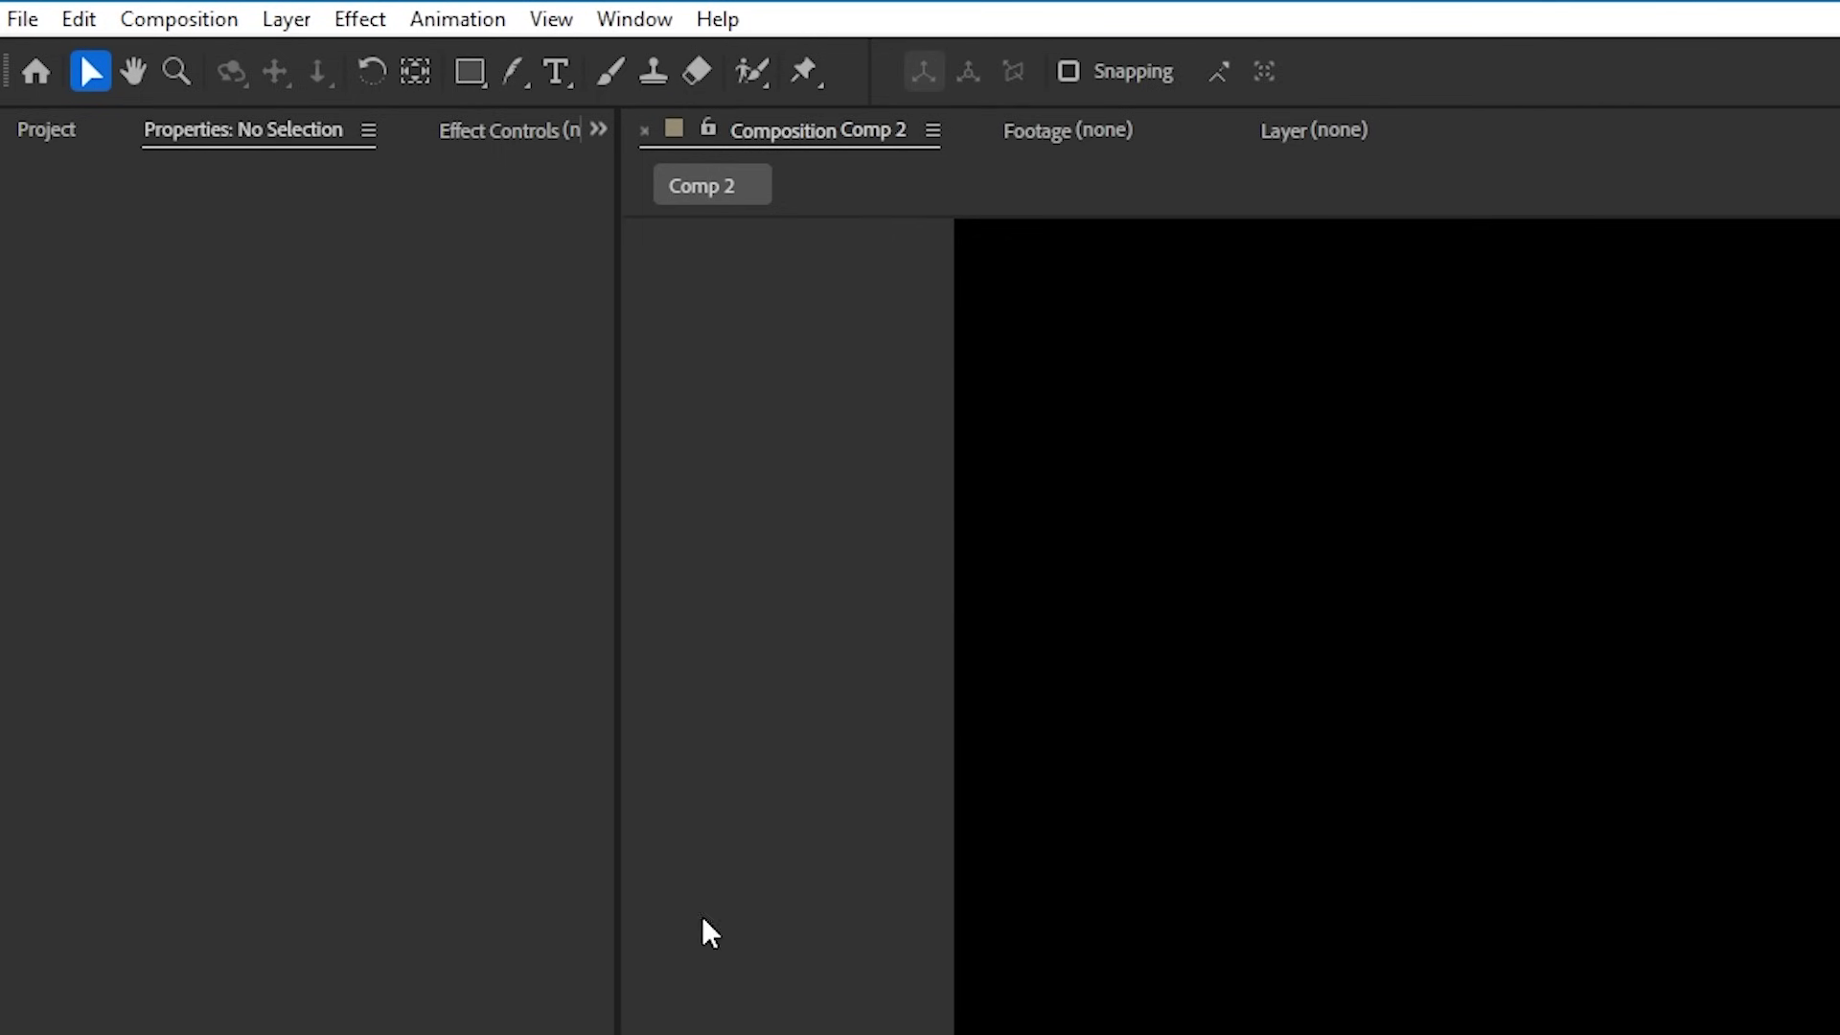
Draw a 508 by 508 px rounded square near the middle of Comp 2 and set its Roundness to 87
{"action": "left_click_drag", "start_coordinate": [473, 85], "coordinate": [579, 111]}
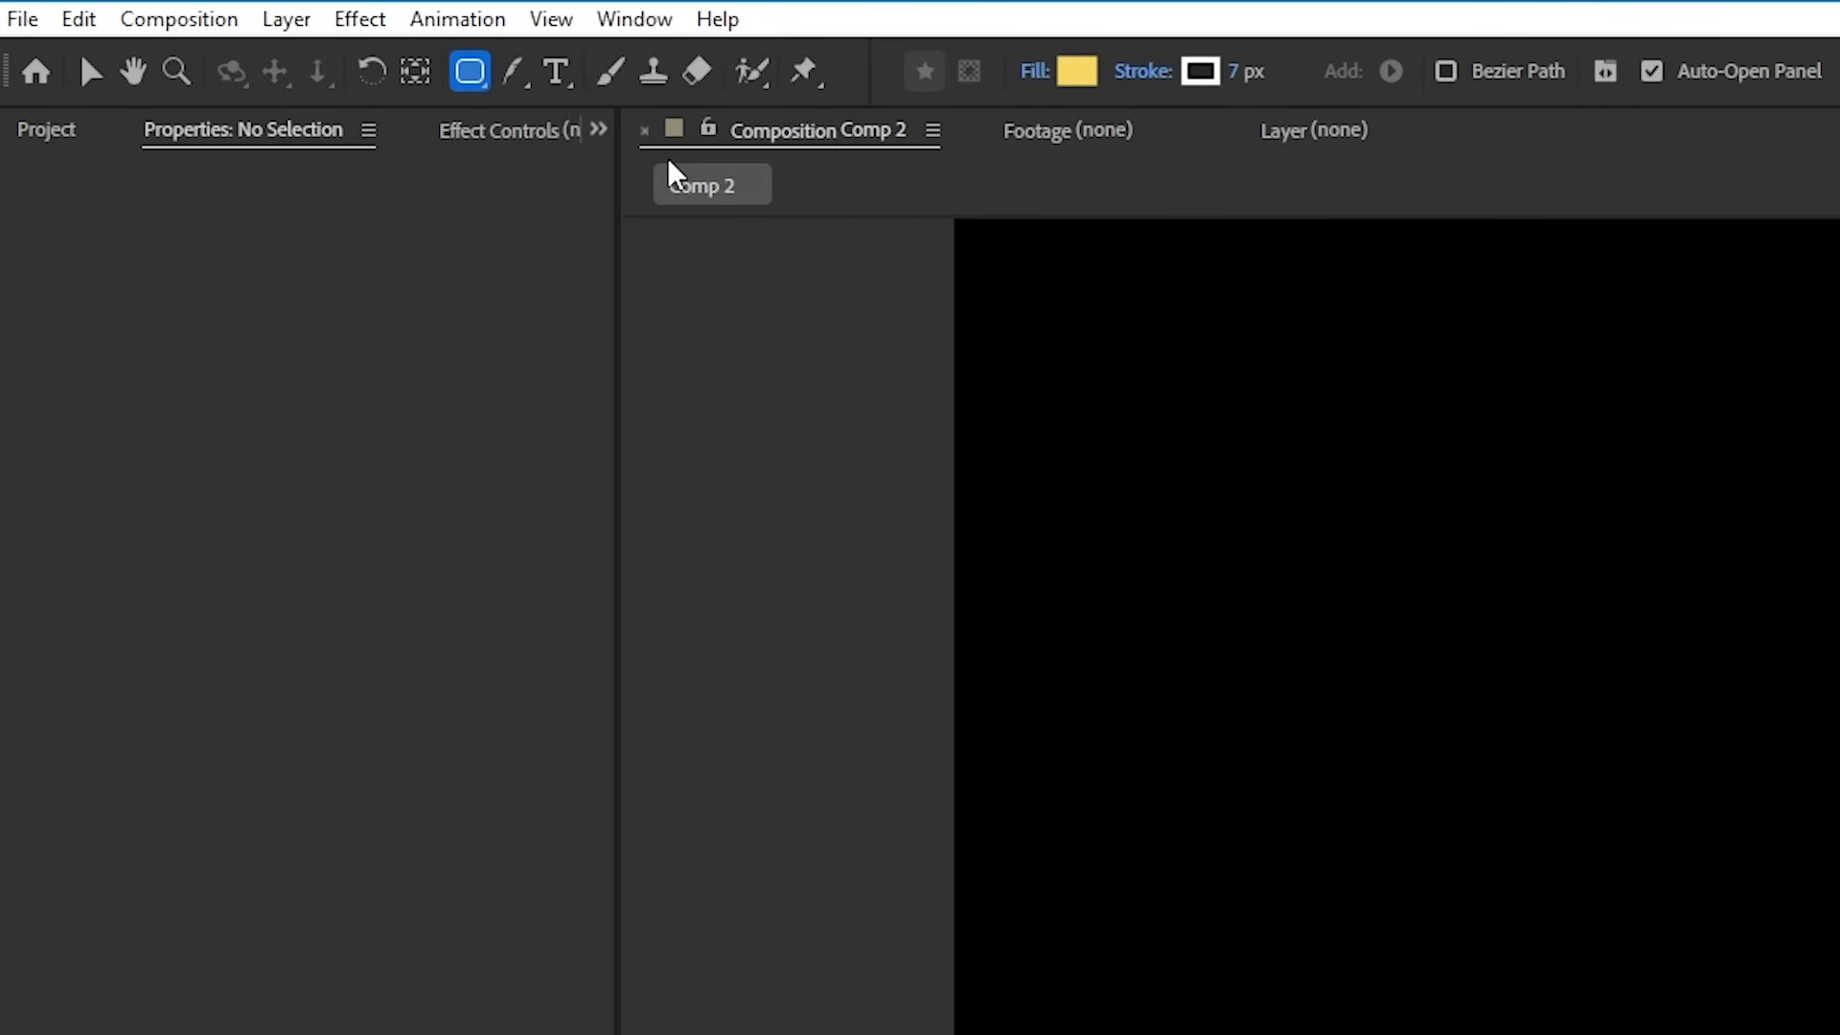
{"action": "left_click_drag", "start_coordinate": [1261, 369], "coordinate": [1591, 709]}
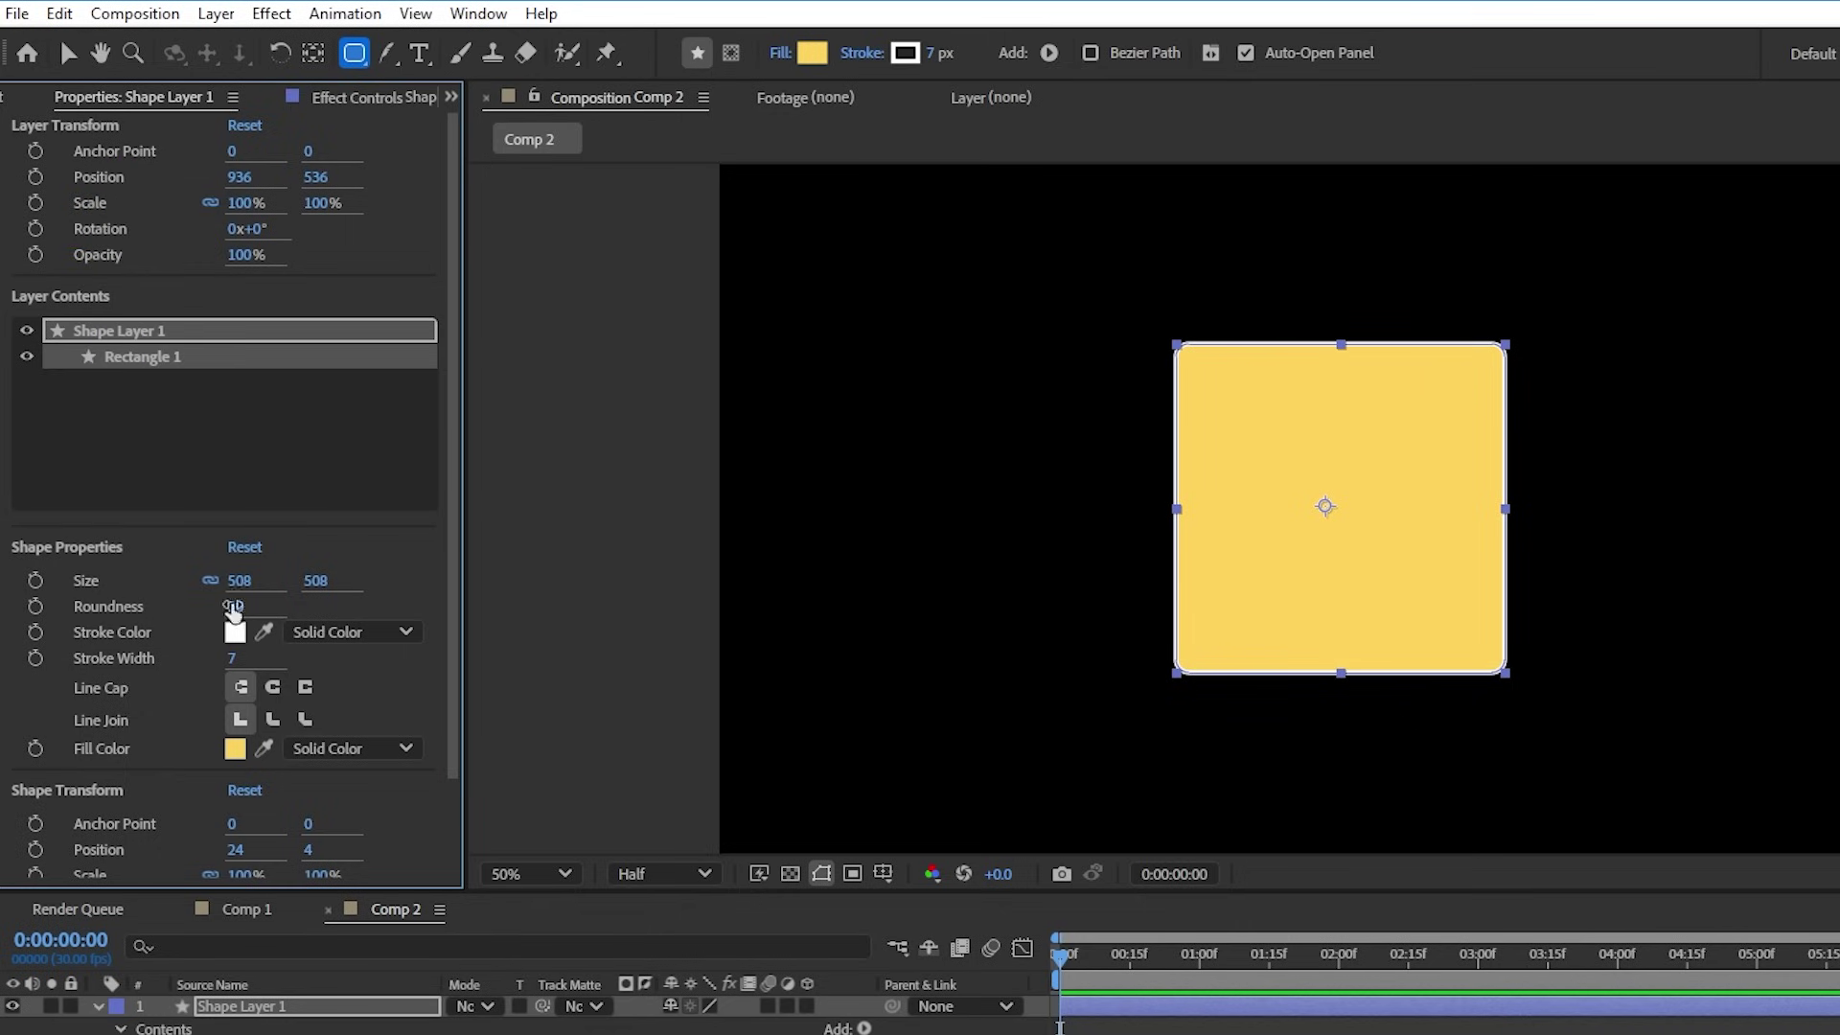
{"action": "left_click_drag", "start_coordinate": [337, 605], "coordinate": [394, 608]}
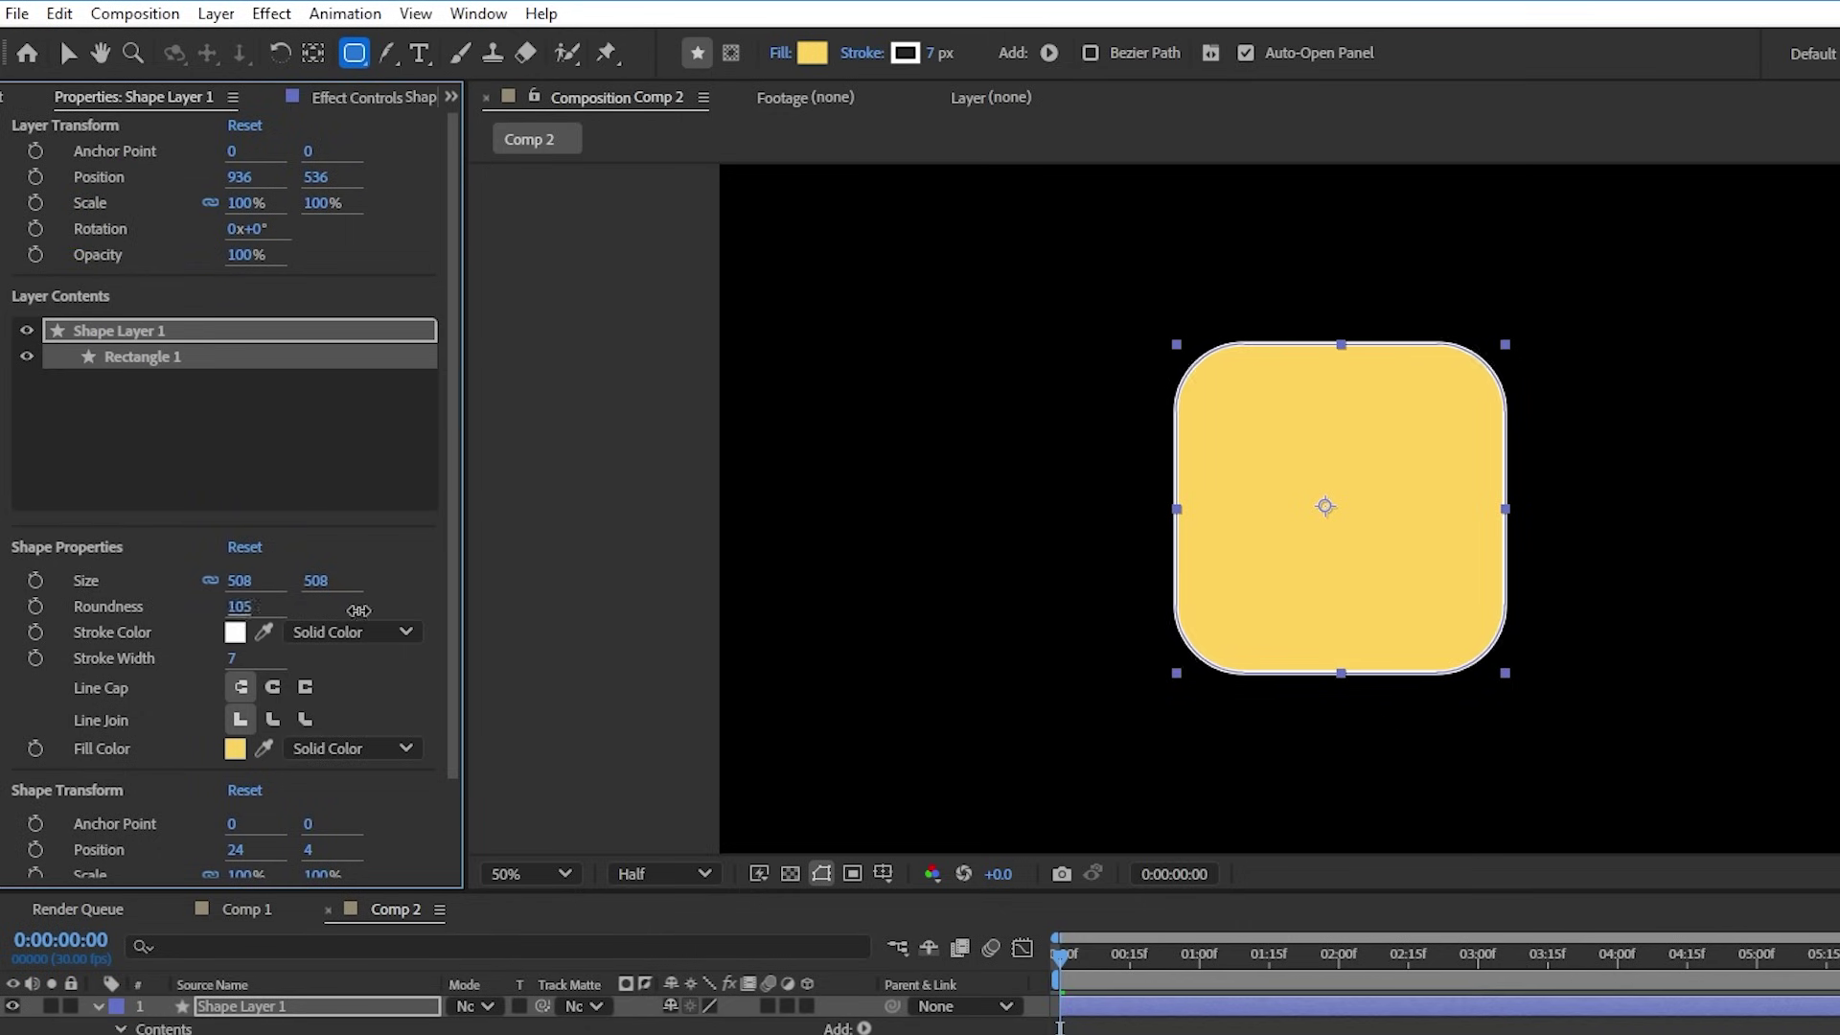
Apply Gradient Ramp to the rounded square, running from light purple at its top to dark purple at its bottom using the library swatches
{"action": "left_click", "coordinate": [482, 19]}
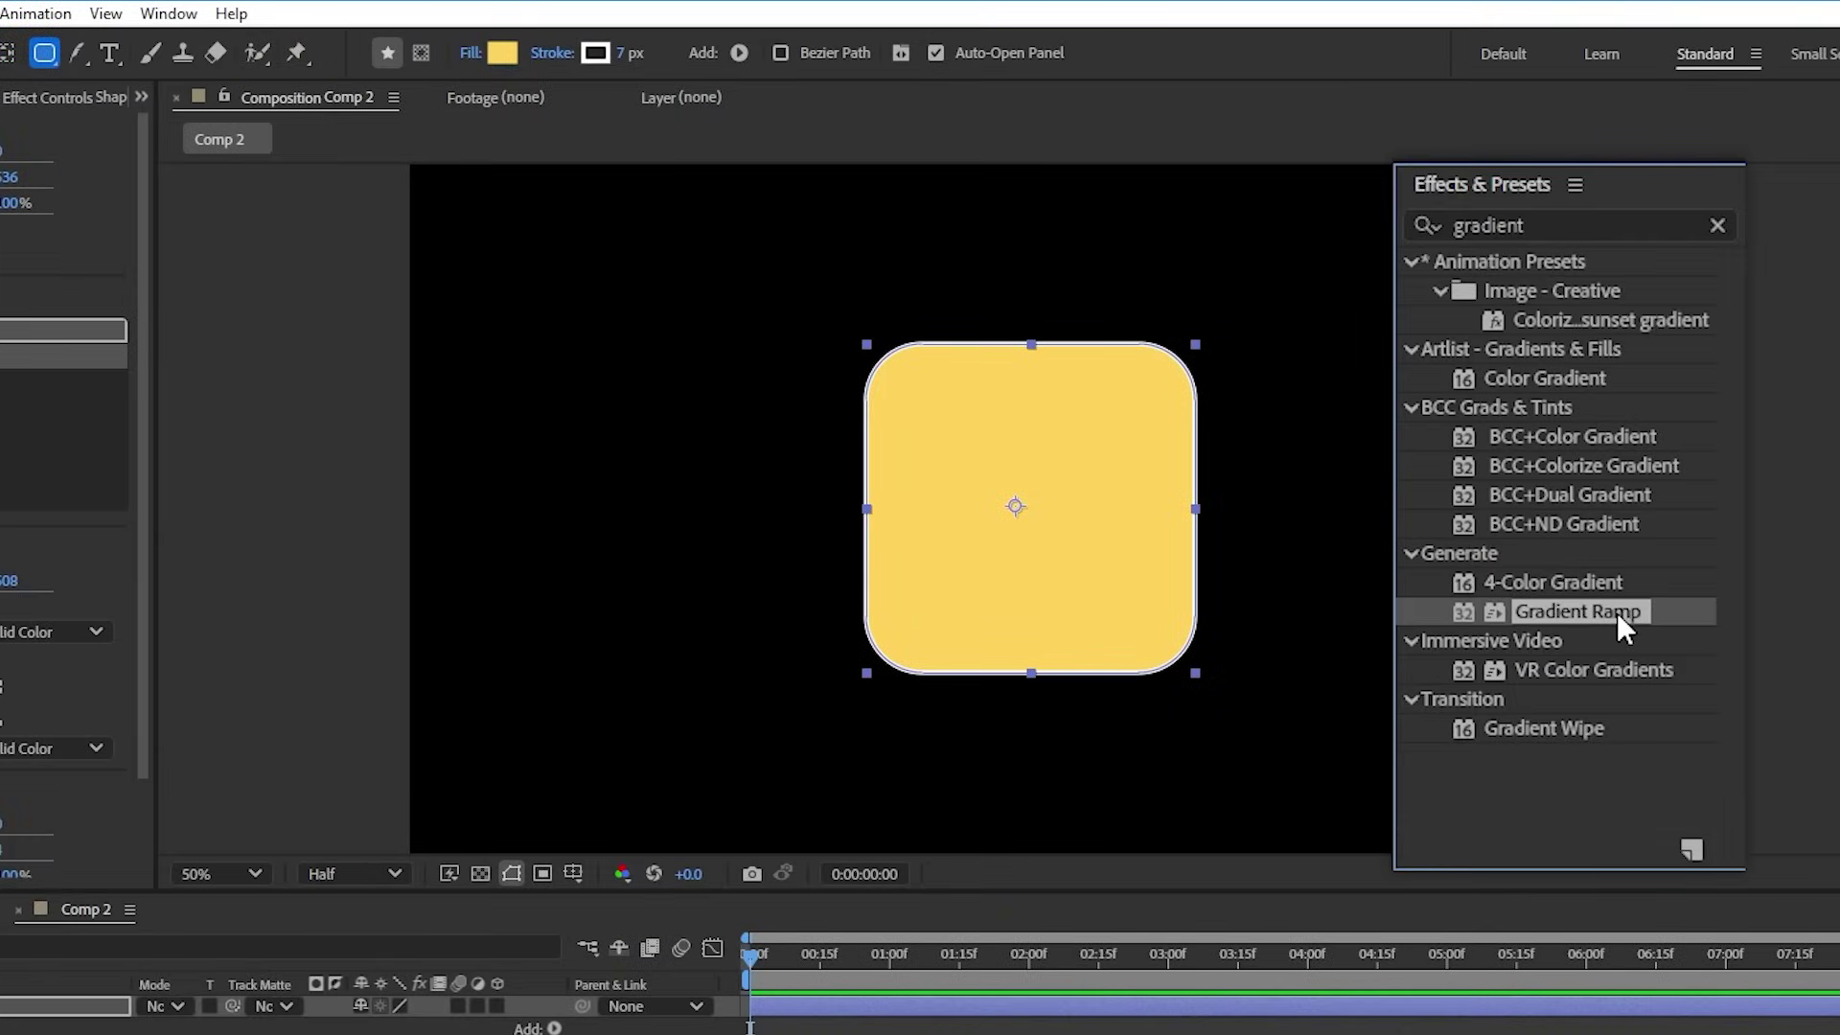
{"action": "left_click_drag", "start_coordinate": [1618, 613], "coordinate": [1064, 487]}
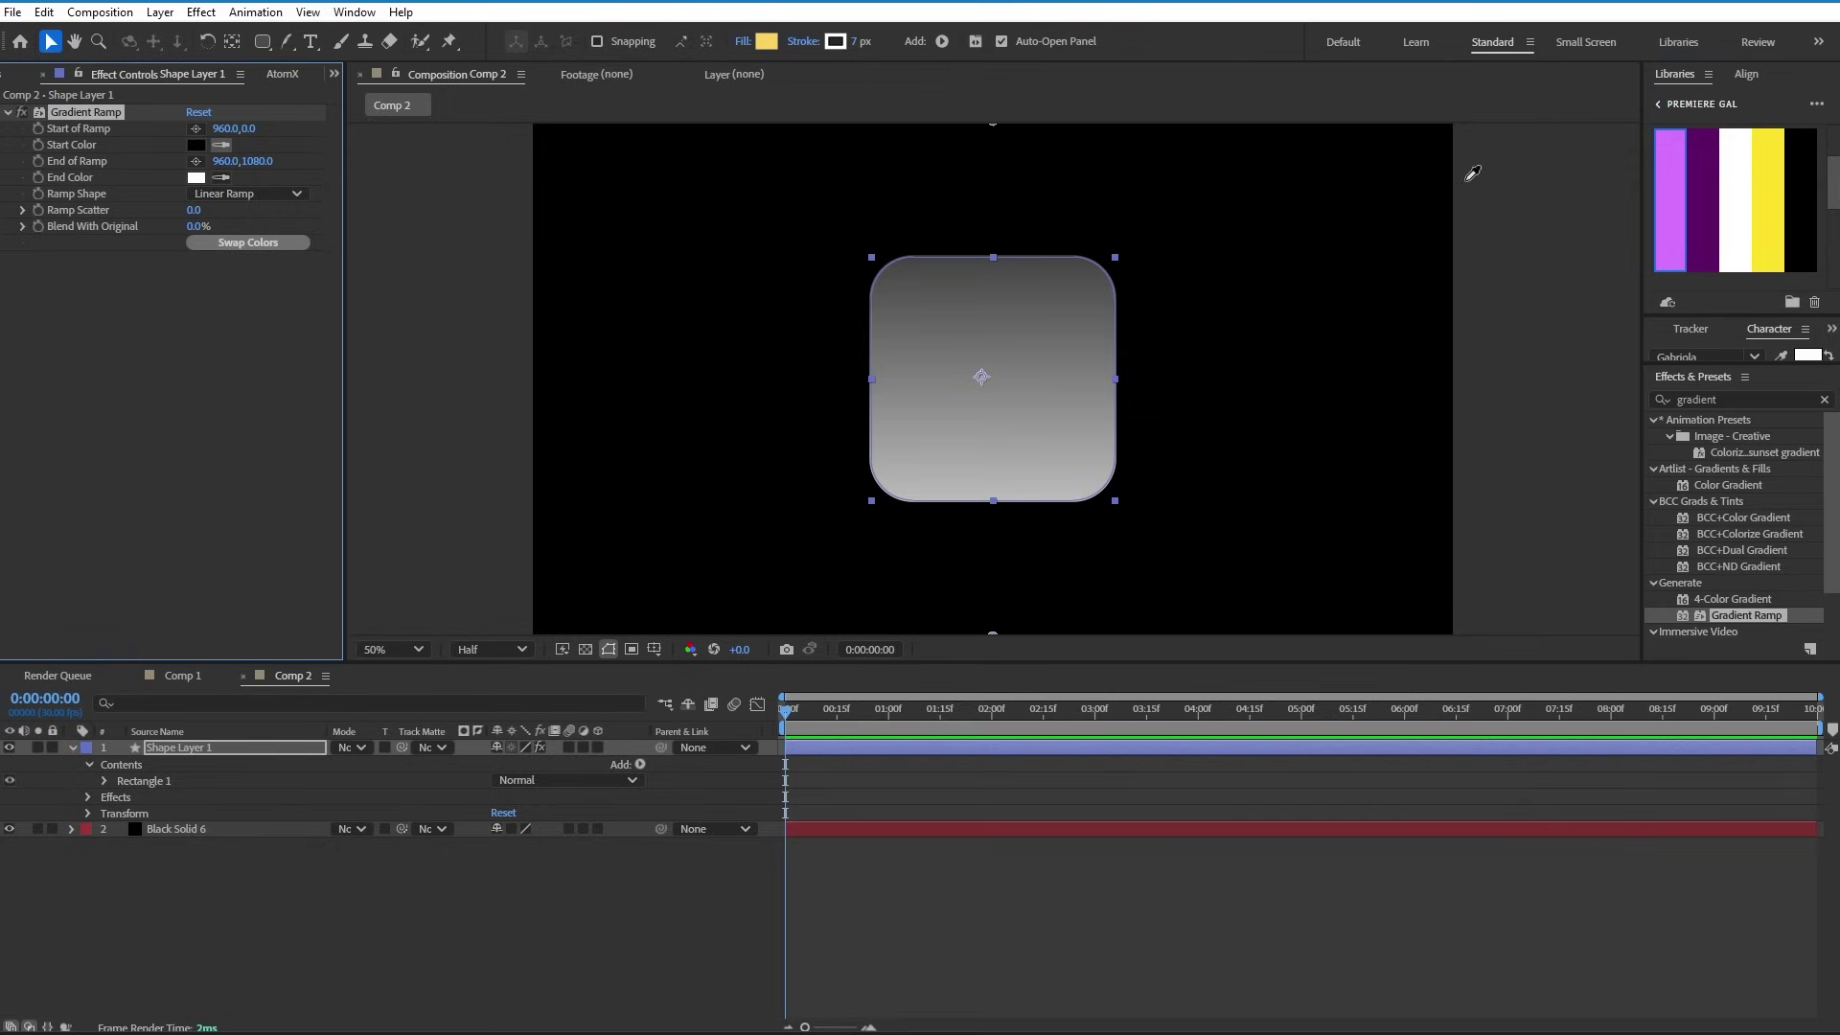
{"action": "left_click", "coordinate": [1703, 196]}
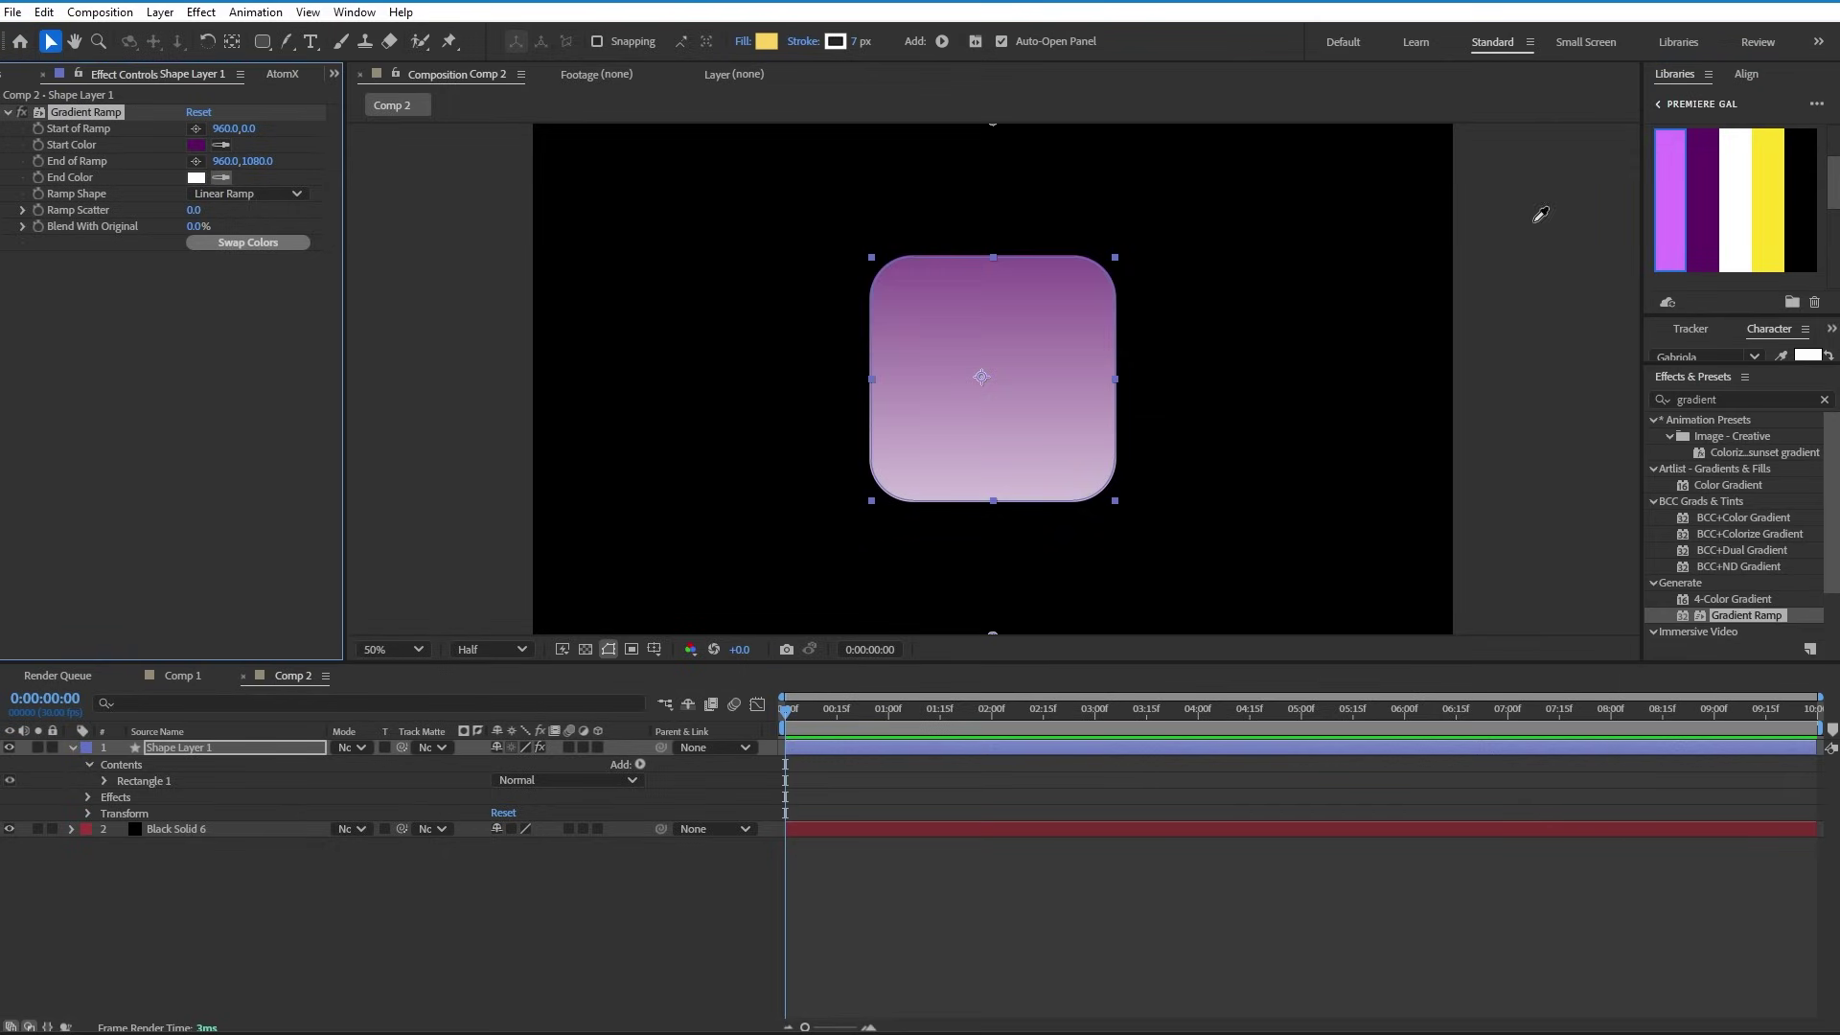
{"action": "left_click", "coordinate": [1674, 202]}
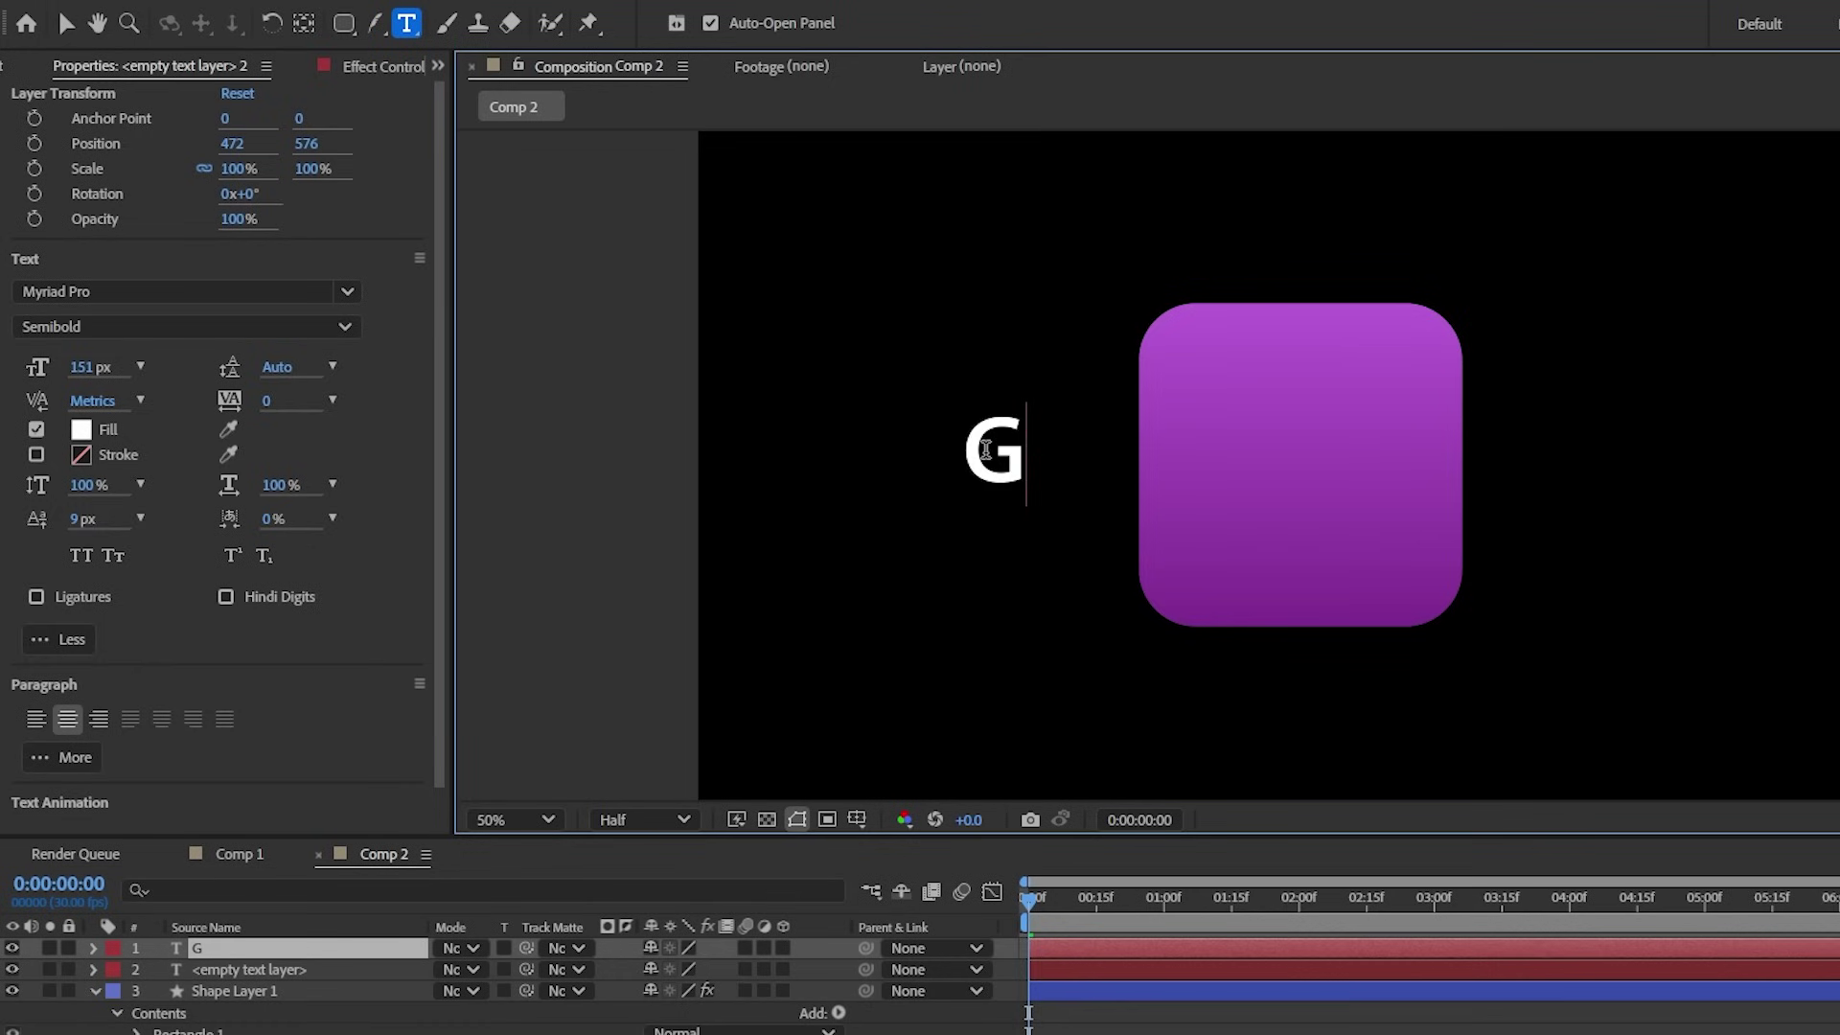
Add the white text "Gal" and center it horizontally and vertically in the composition
{"action": "key", "text": "Escape"}
{"action": "key", "text": "v"}
{"action": "left_click_drag", "start_coordinate": [1068, 447], "coordinate": [1107, 446]}
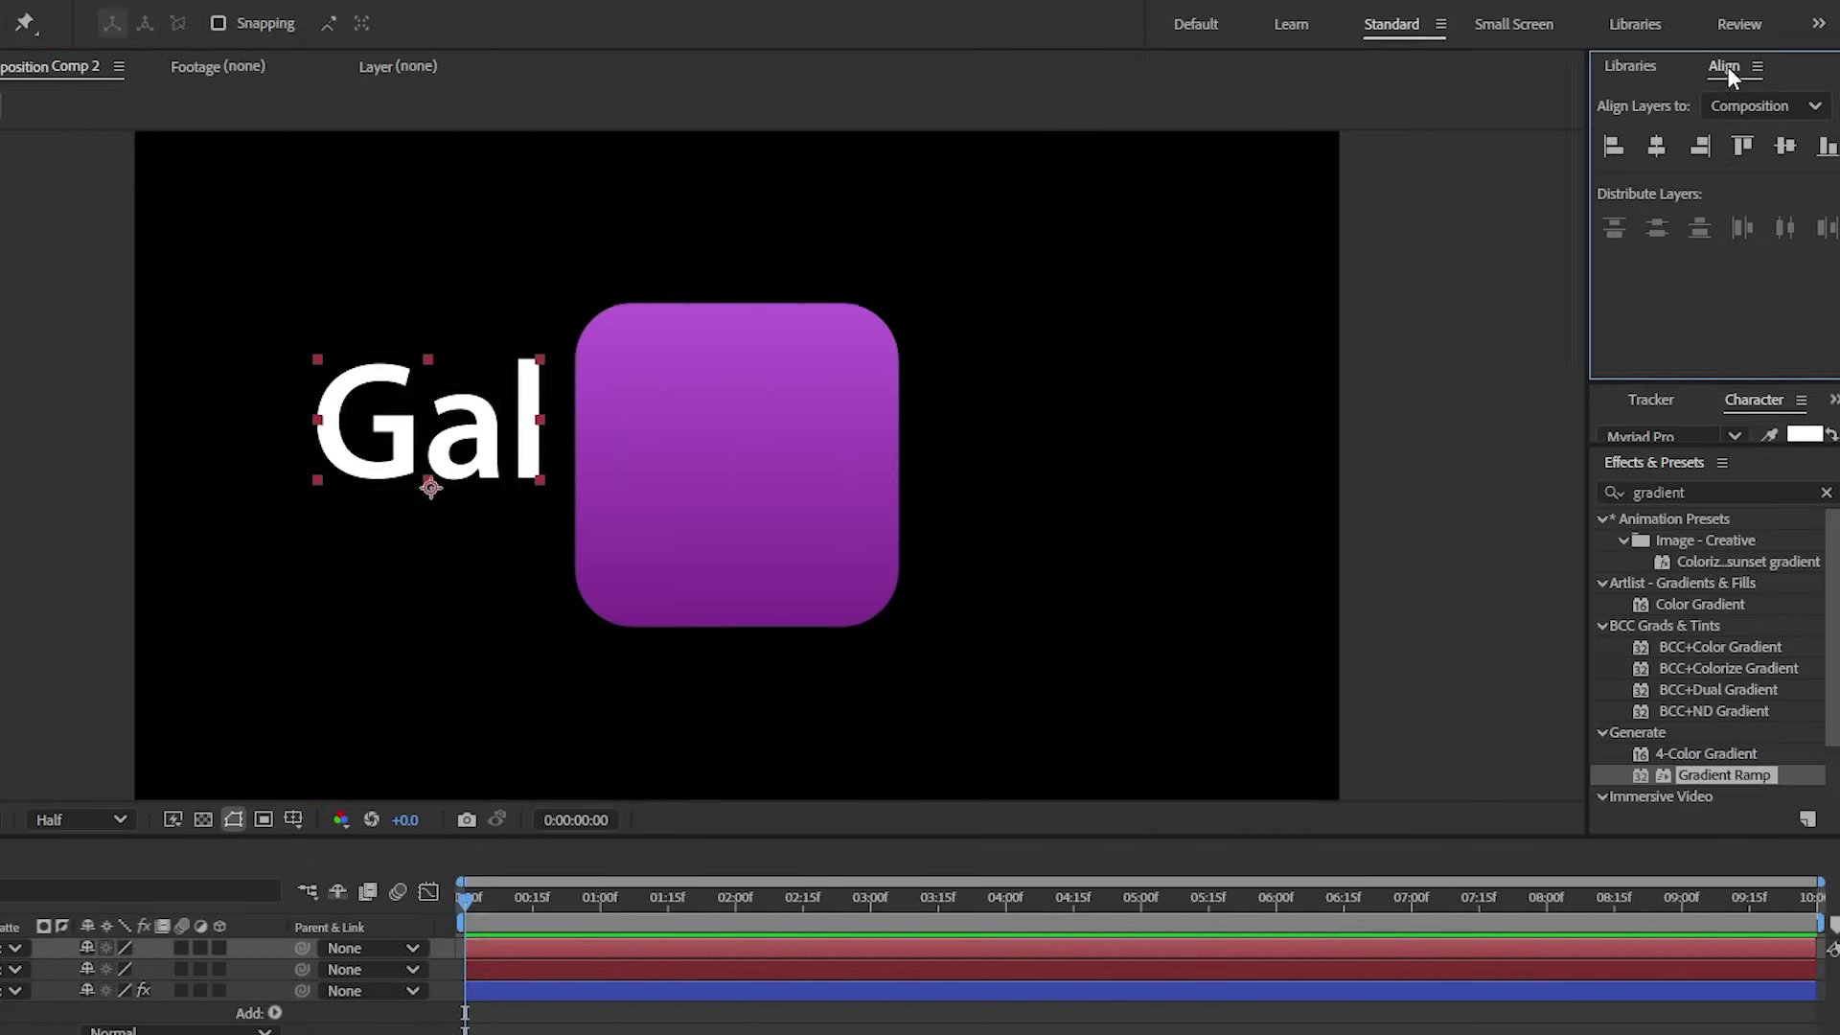
{"action": "left_click", "coordinate": [1656, 145]}
{"action": "left_click", "coordinate": [1783, 145]}
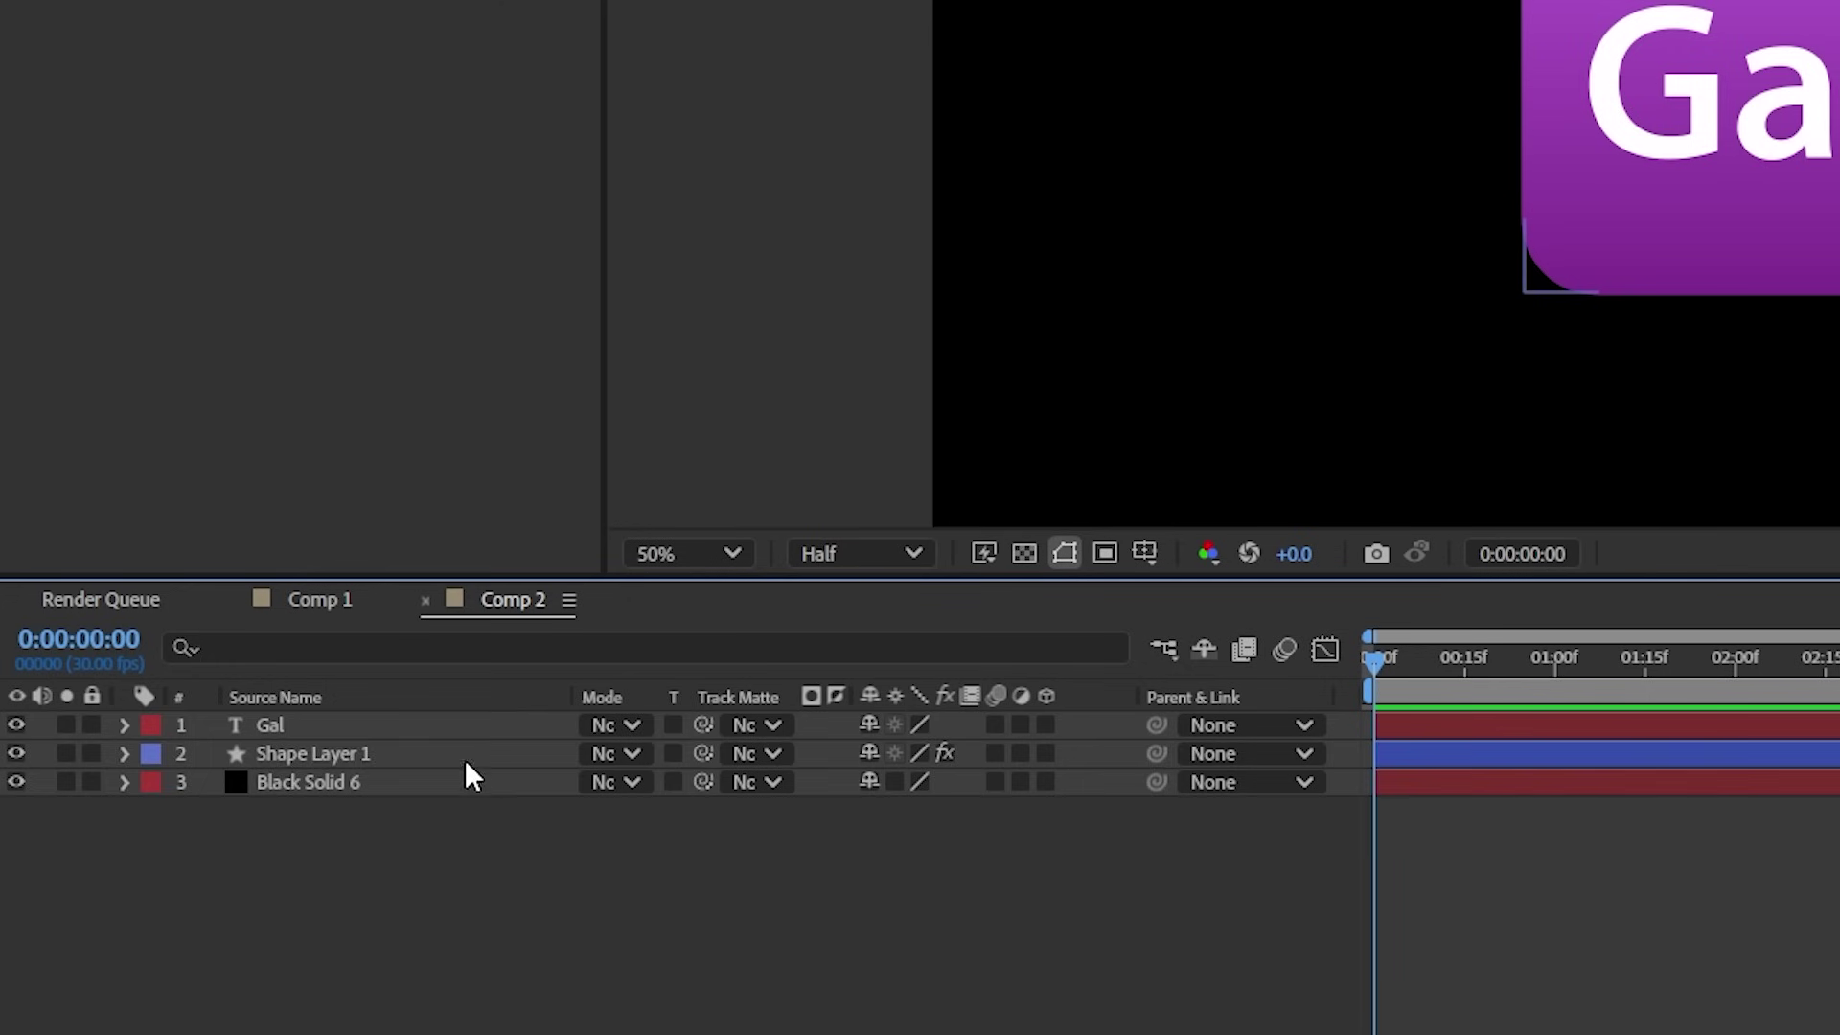
Set the Gal text layer as the track matte of Shape Layer 1 and invert the matte to cut out the letters
{"action": "left_click", "coordinate": [464, 757]}
{"action": "left_click_drag", "start_coordinate": [715, 747], "coordinate": [395, 717]}
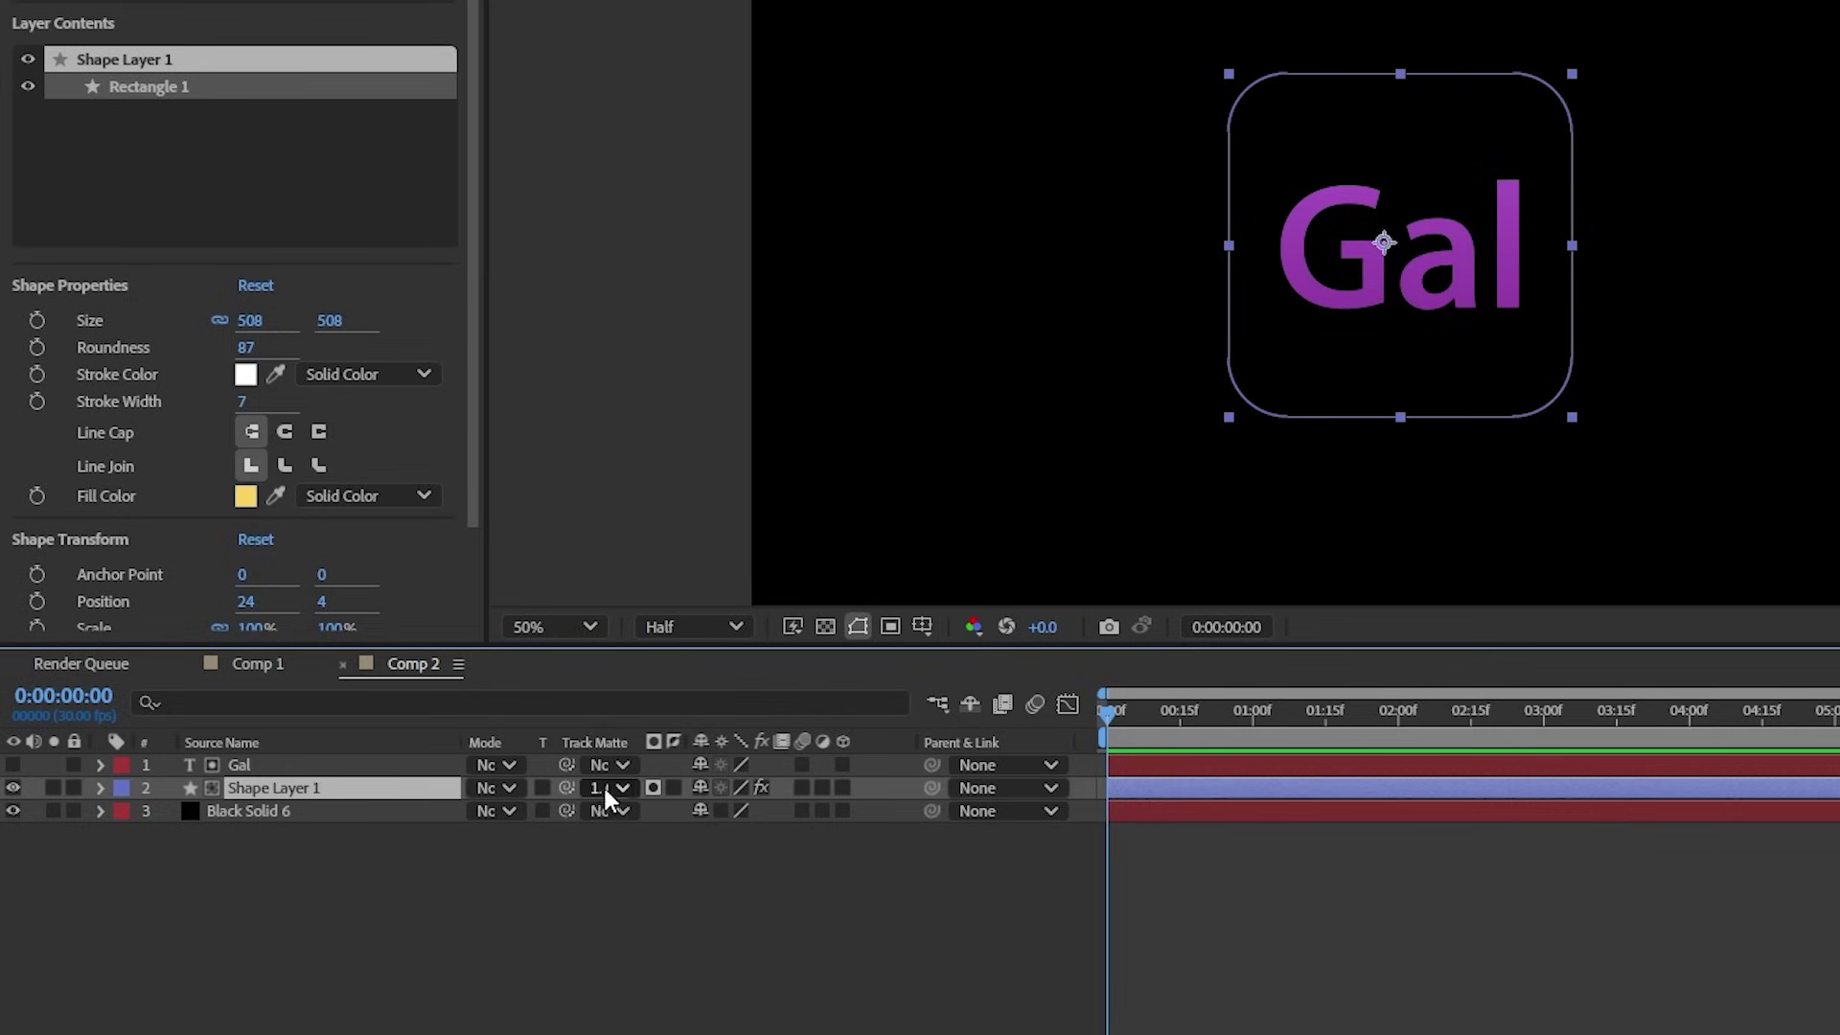
{"action": "left_click", "coordinate": [675, 788]}
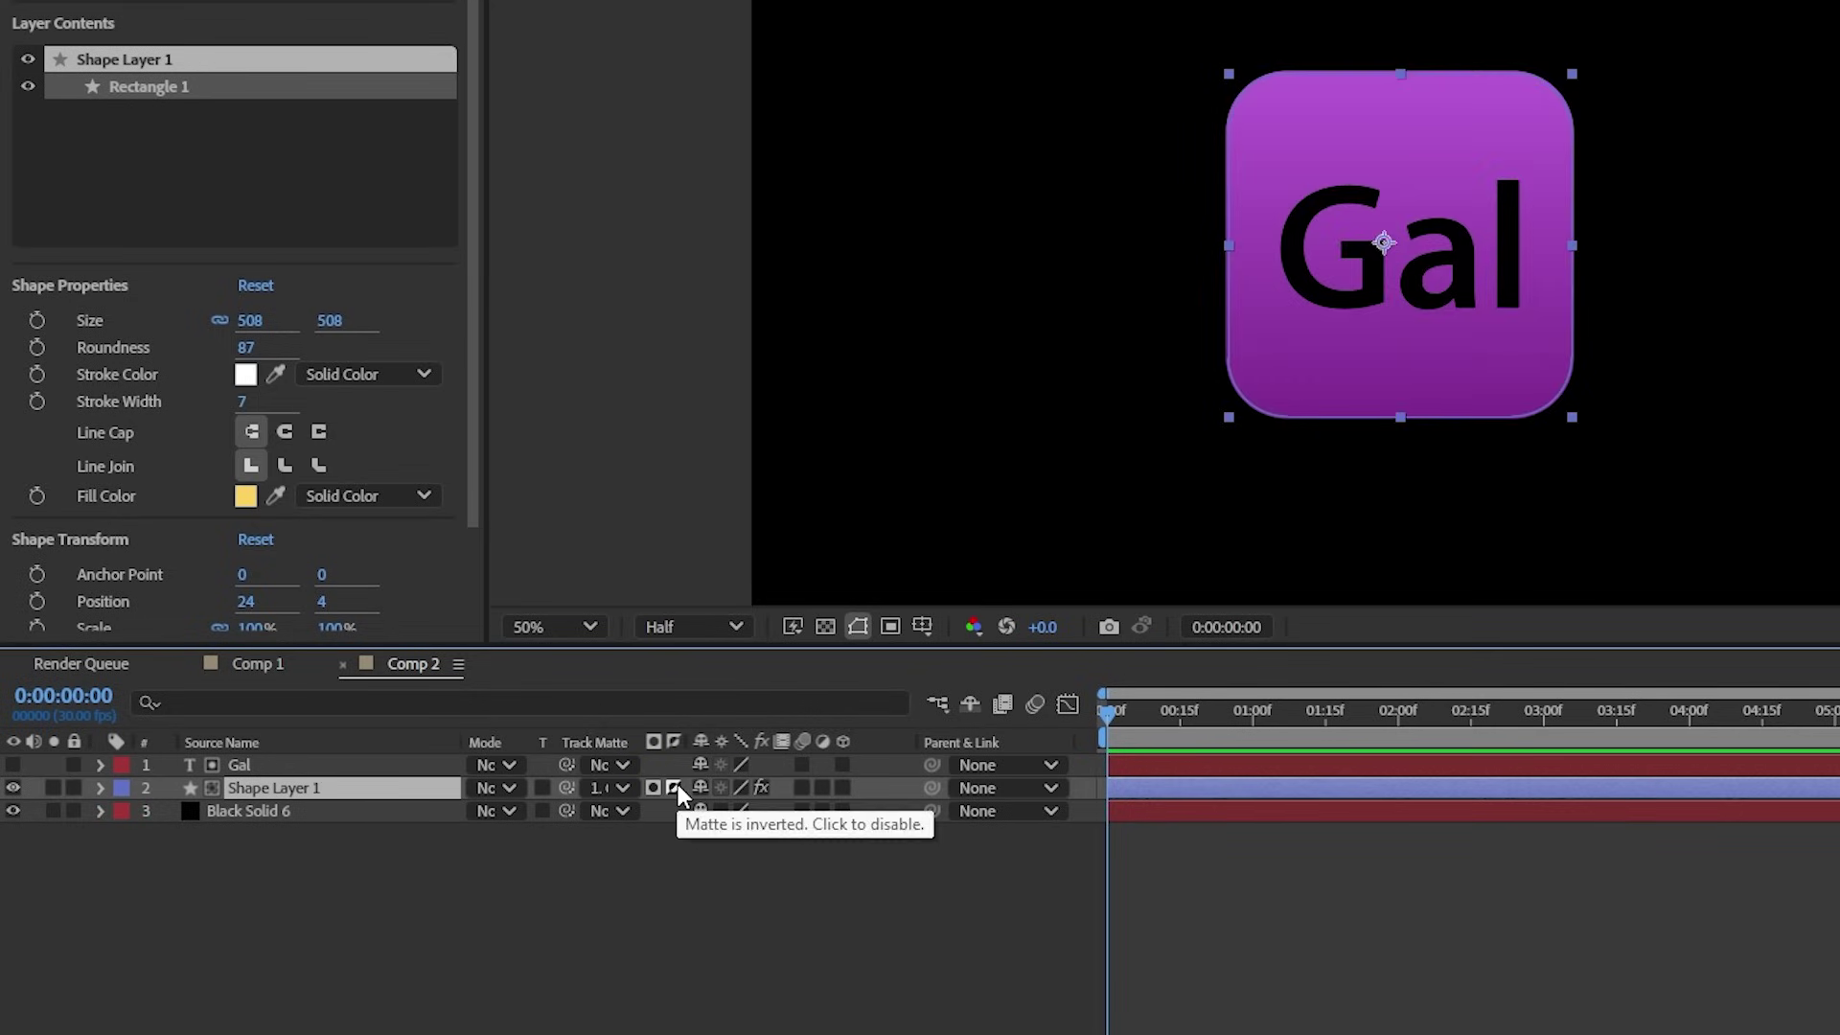
Keyframe the Gal text layer's Opacity shortly after 0:00:02:20 so that the cut-out letters fade in
{"action": "left_click", "coordinate": [1495, 739]}
{"action": "left_click", "coordinate": [1435, 763]}
{"action": "key", "text": "t"}
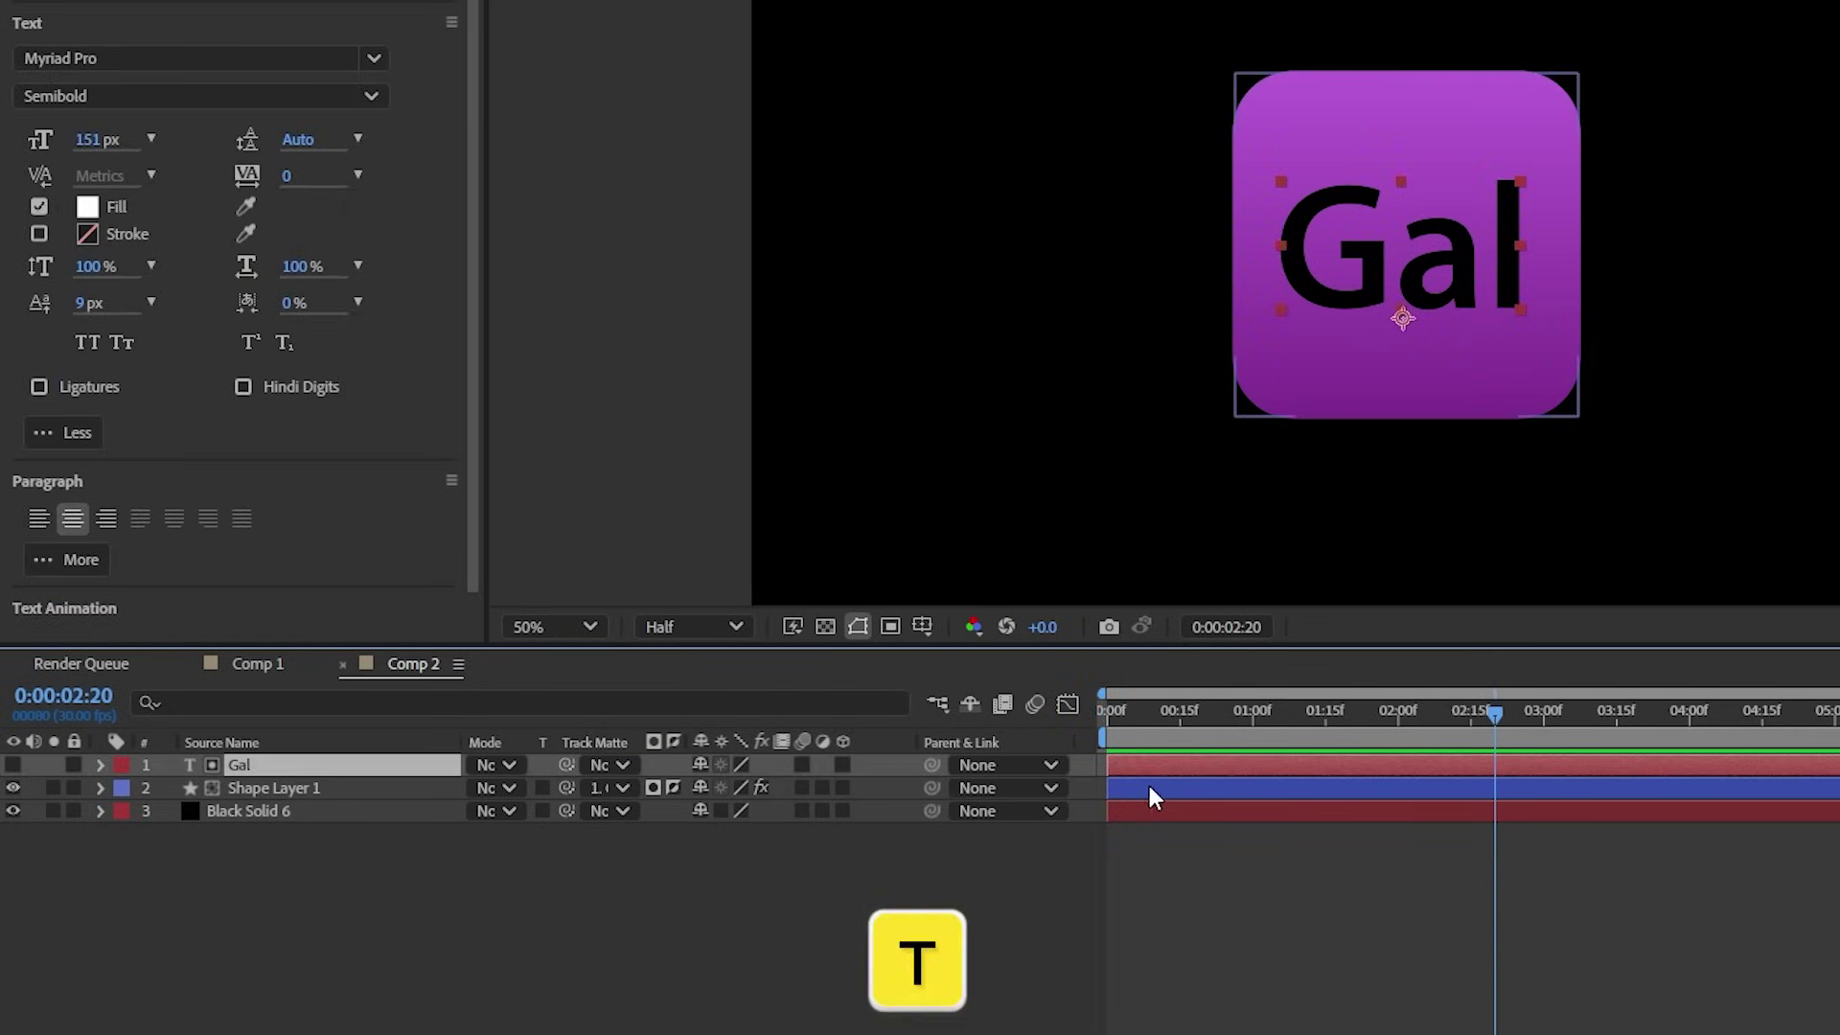
{"action": "key", "text": "alt+shift+t"}
{"action": "key", "text": "Page_Down"}
{"action": "key", "text": "Page_Down"}
{"action": "key", "text": "Page_Down"}
{"action": "key", "text": "Page_Down"}
{"action": "key", "text": "Page_Down"}
{"action": "key", "text": "Page_Down"}
{"action": "key", "text": "Page_Down"}
{"action": "key", "text": "Page_Down"}
{"action": "key", "text": "Page_Down"}
{"action": "key", "text": "Page_Down"}
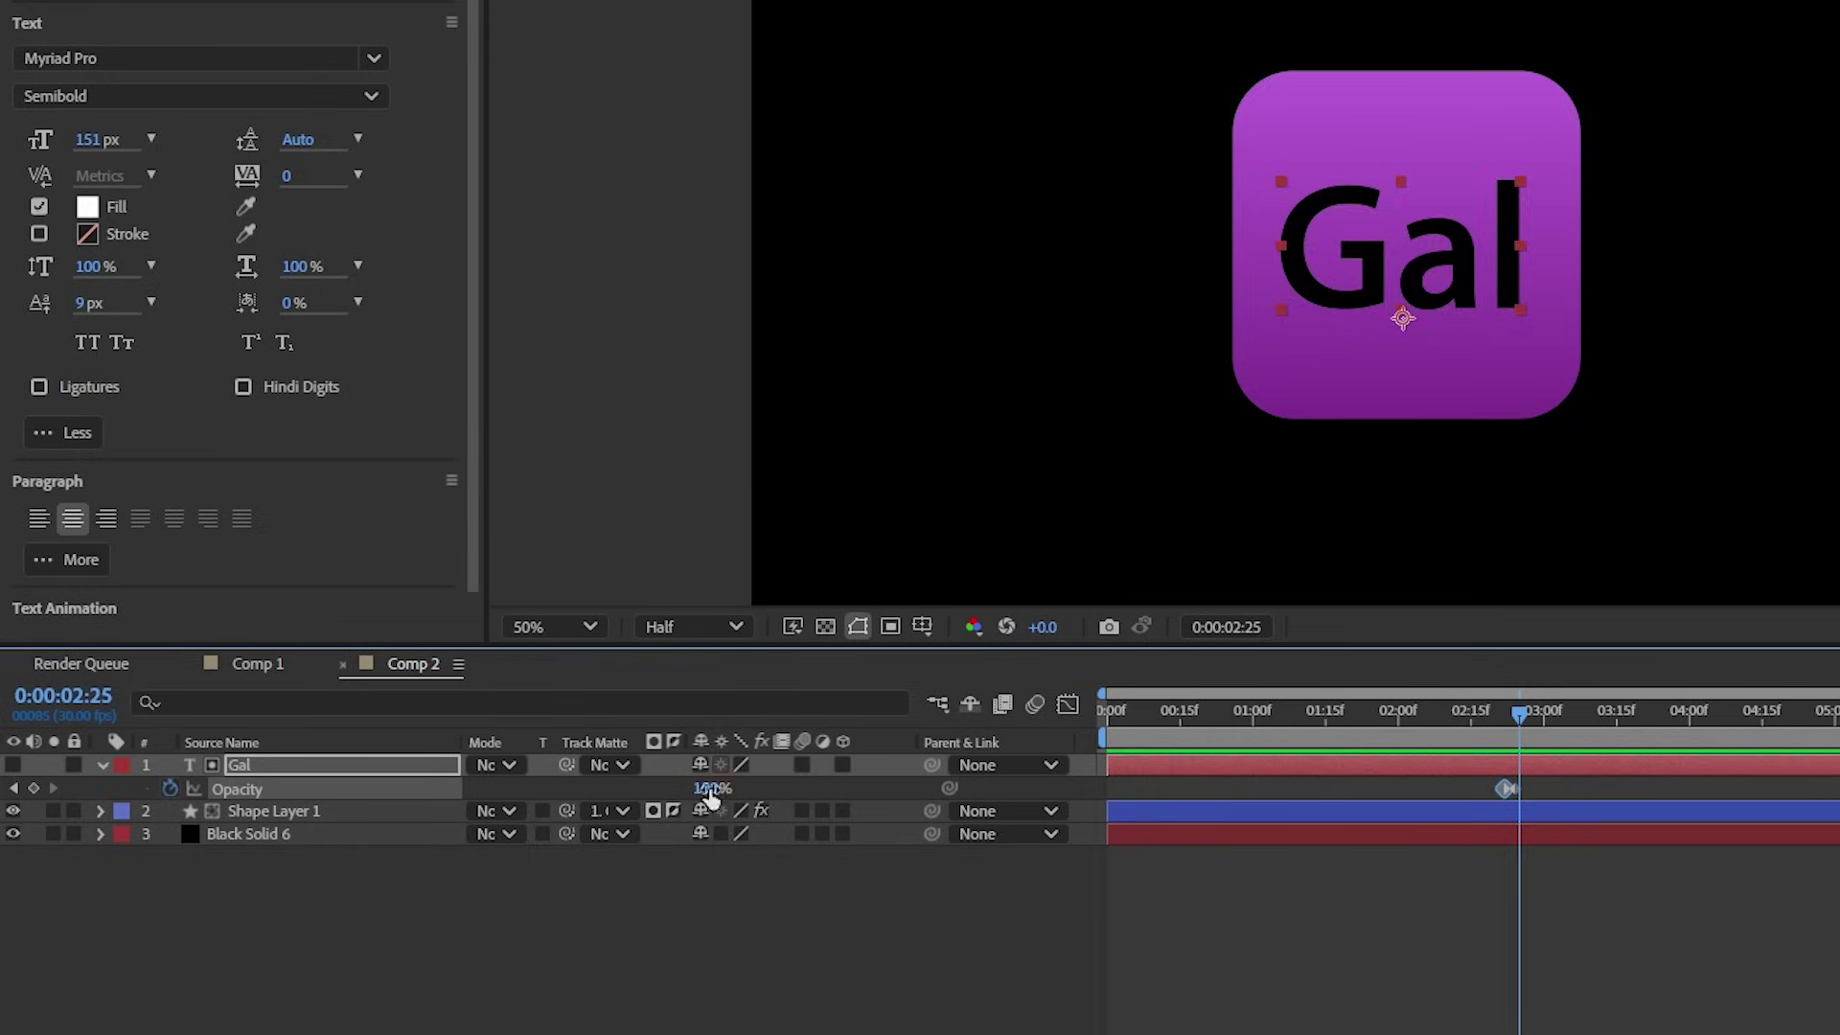
{"action": "left_click_drag", "start_coordinate": [707, 788], "coordinate": [706, 789]}
{"action": "key", "text": "Page_Down"}
{"action": "key", "text": "Page_Down"}
{"action": "key", "text": "Page_Down"}
{"action": "key", "text": "Page_Down"}
{"action": "key", "text": "Page_Down"}
{"action": "key", "text": "Page_Down"}
{"action": "left_click", "coordinate": [1478, 1008]}
{"action": "key", "text": "shift+Page_Up"}
{"action": "key", "text": "shift+Page_Up"}
{"action": "key", "text": "shift+Page_Up"}
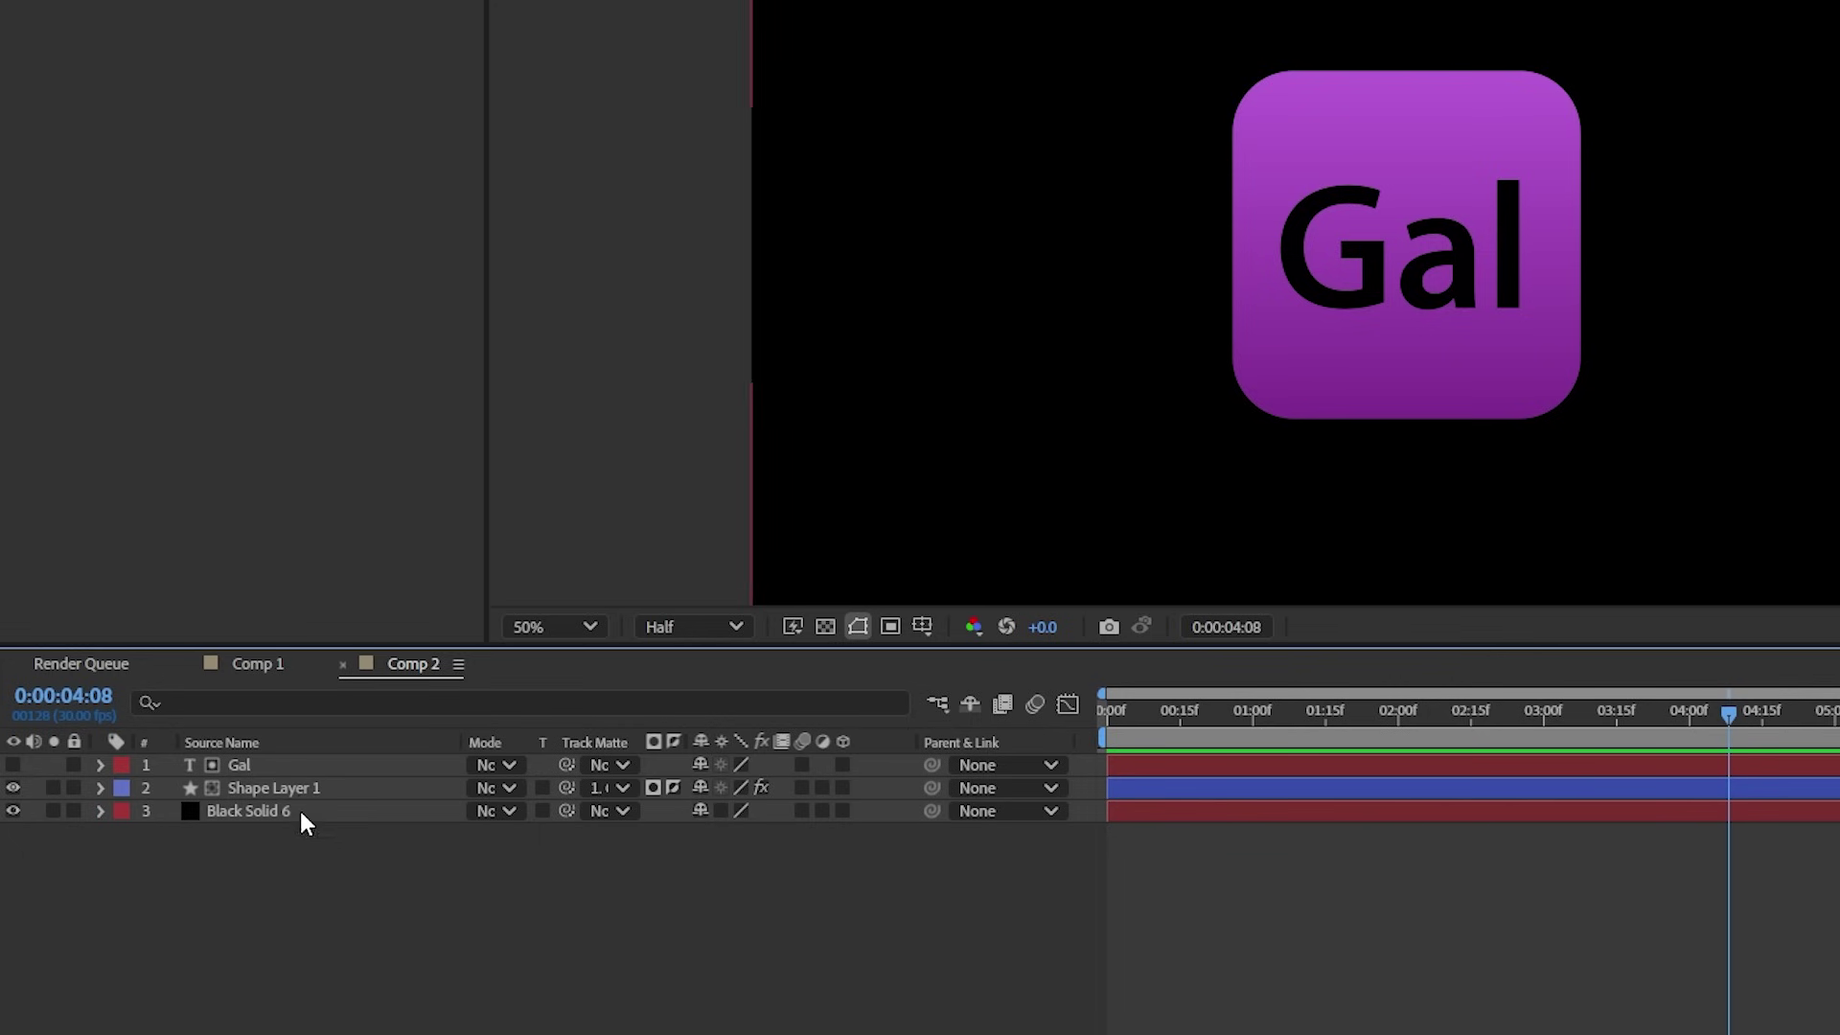
Pre-compose the Gal text layer and Shape Layer 1 into a new composition named LOGO, moving all attributes into it
{"action": "left_click", "coordinate": [286, 786]}
{"action": "left_click", "coordinate": [285, 767], "text": "ctrl"}
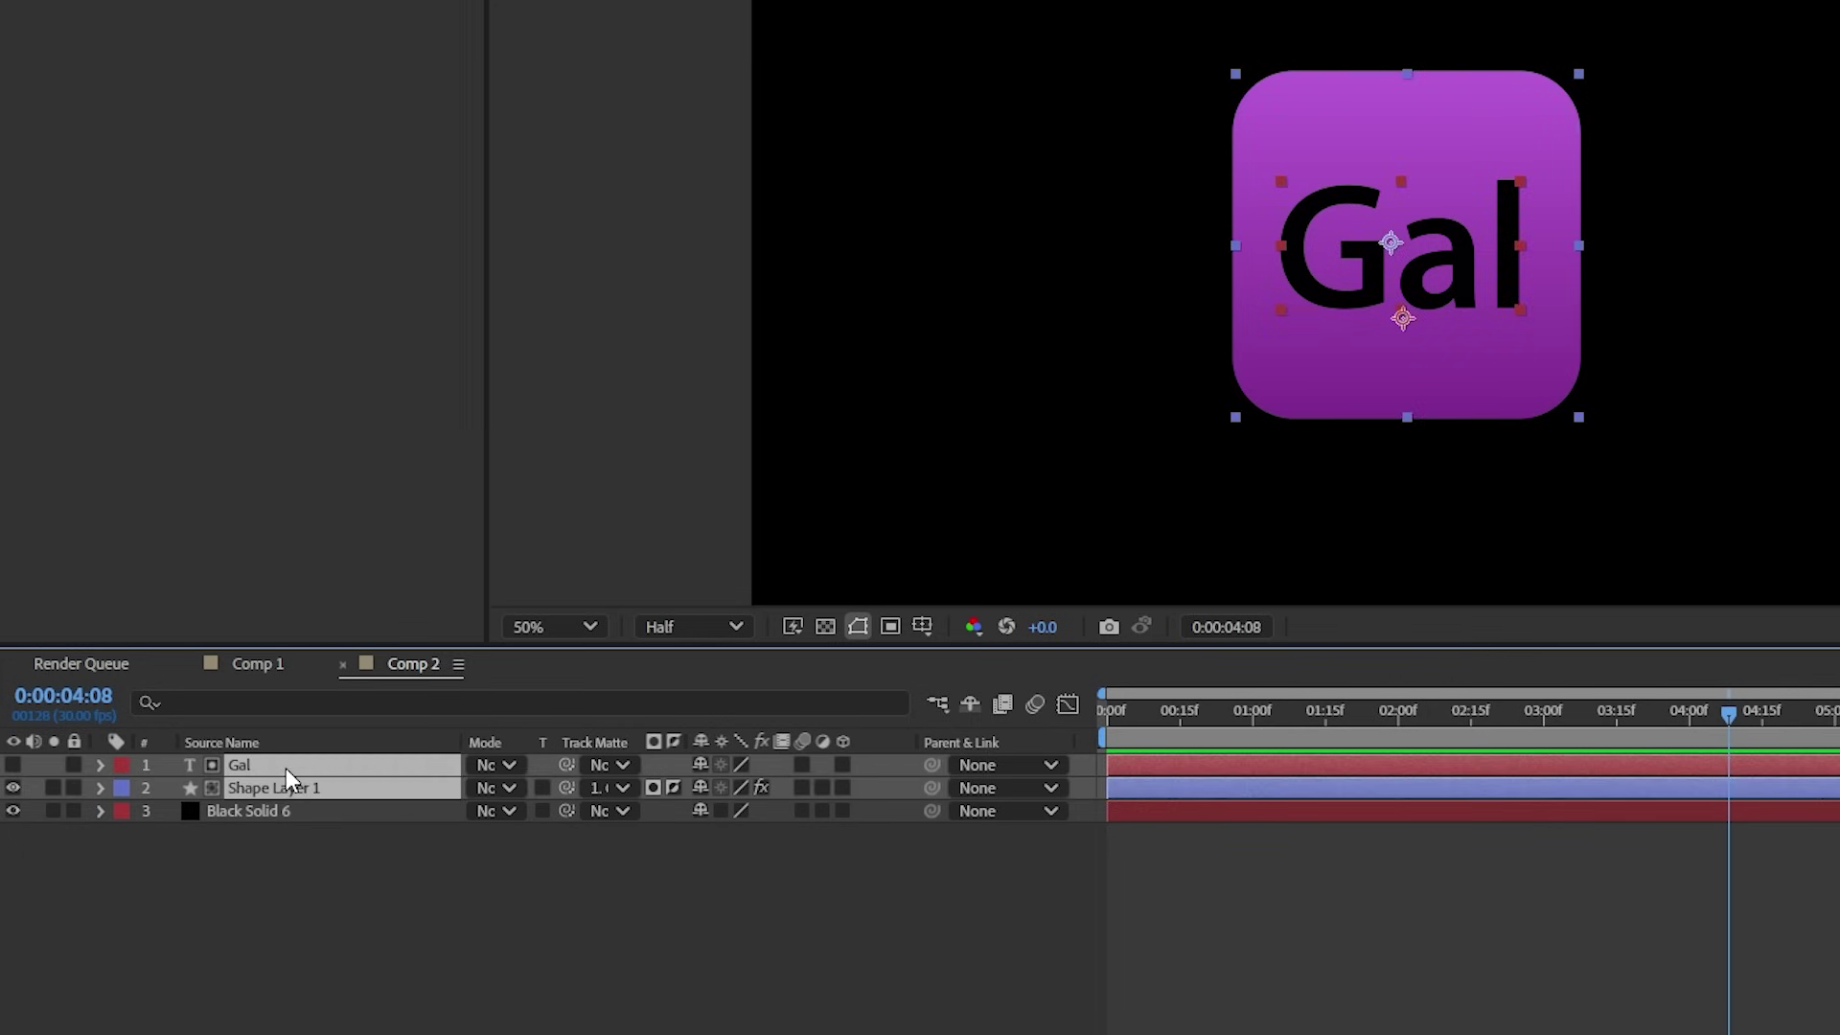
{"action": "right_click", "coordinate": [285, 767]}
{"action": "left_click", "coordinate": [407, 589]}
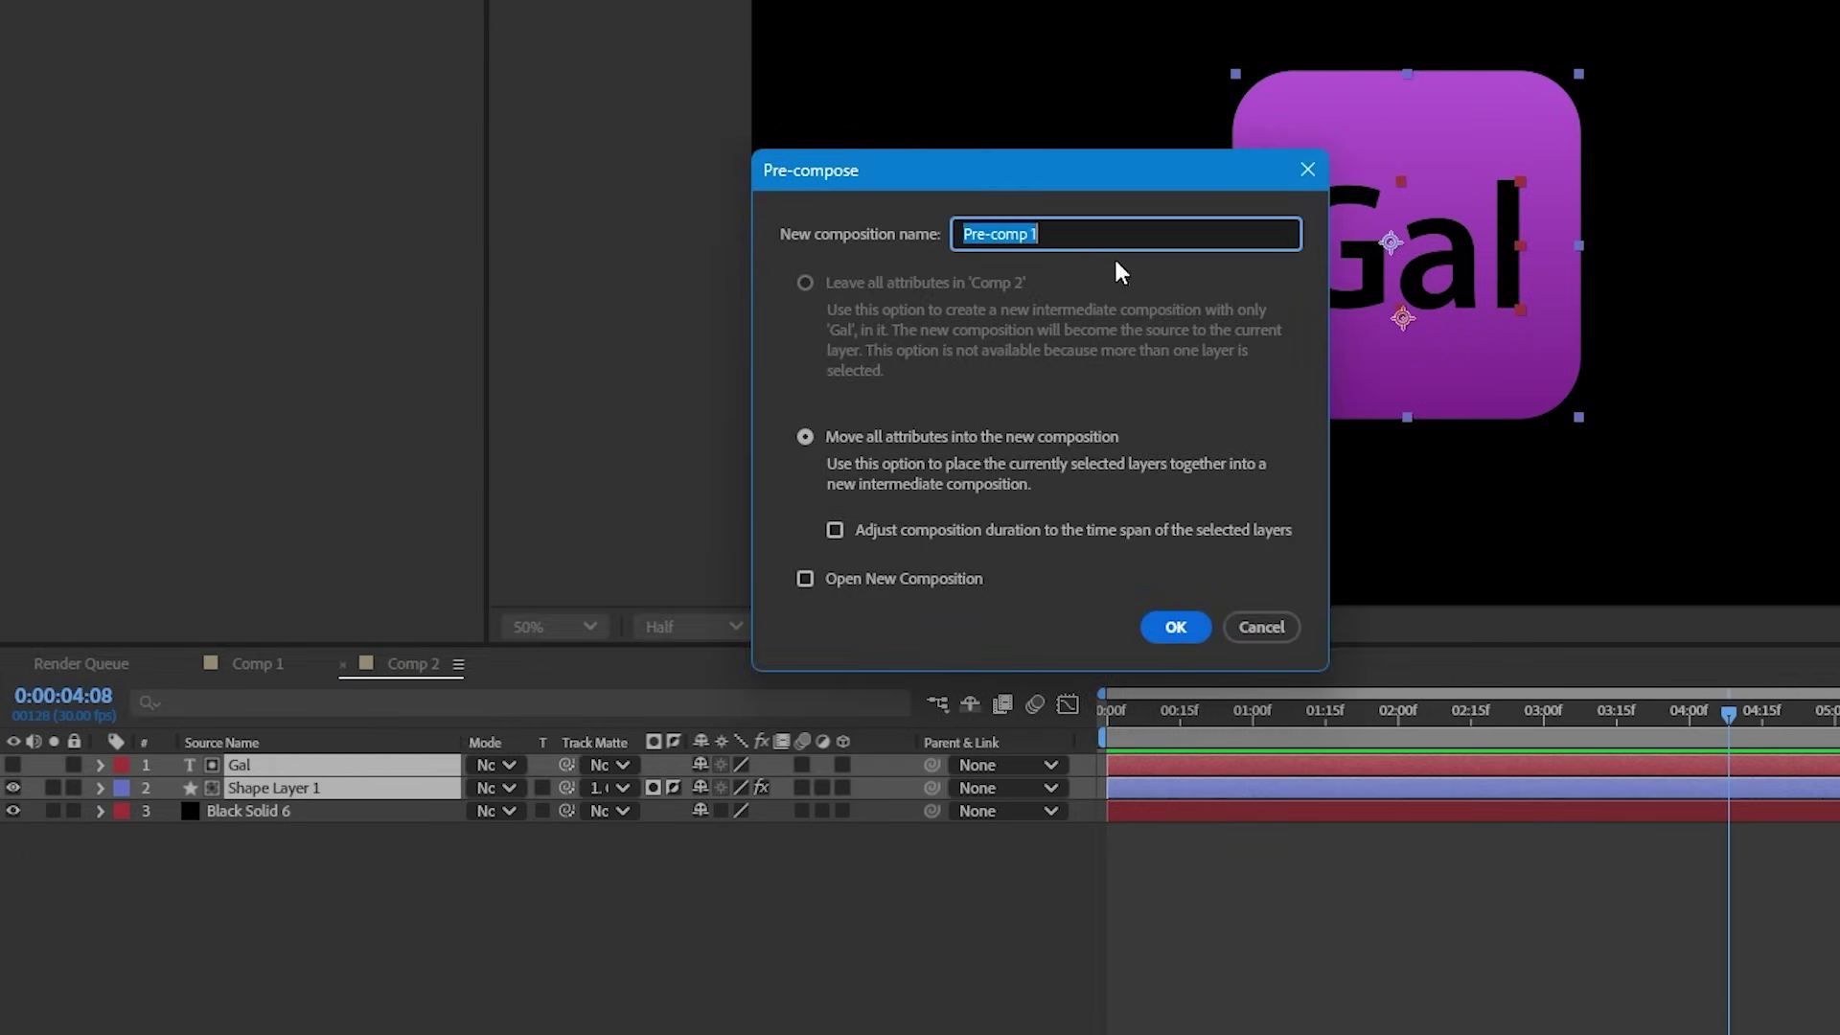
{"action": "left_click", "coordinate": [1175, 627]}
Add the text "PREMIERE" in white and place it centered just above the logo square
{"action": "key", "text": "ctrl+t"}
{"action": "left_click", "coordinate": [1253, 28]}
{"action": "type", "text": "PREMIERE"}
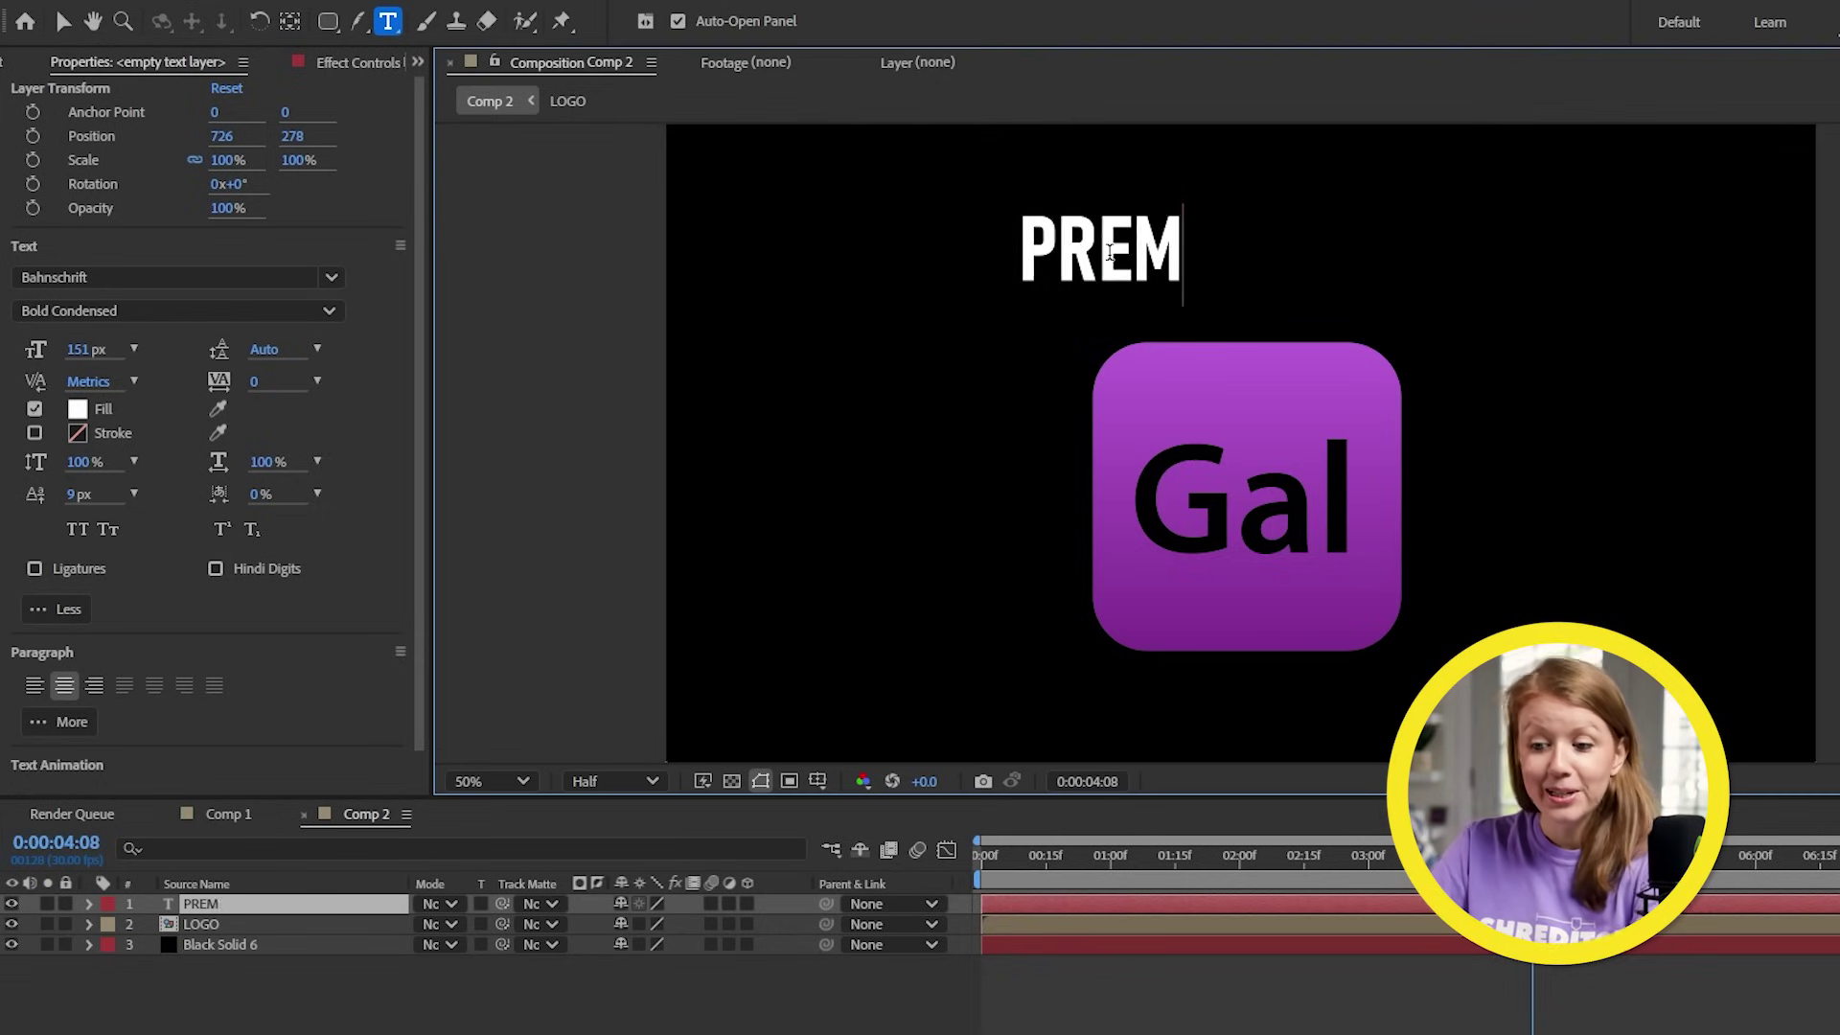
{"action": "key", "text": "Escape"}
{"action": "key", "text": "v"}
{"action": "left_click_drag", "start_coordinate": [1122, 240], "coordinate": [1253, 275]}
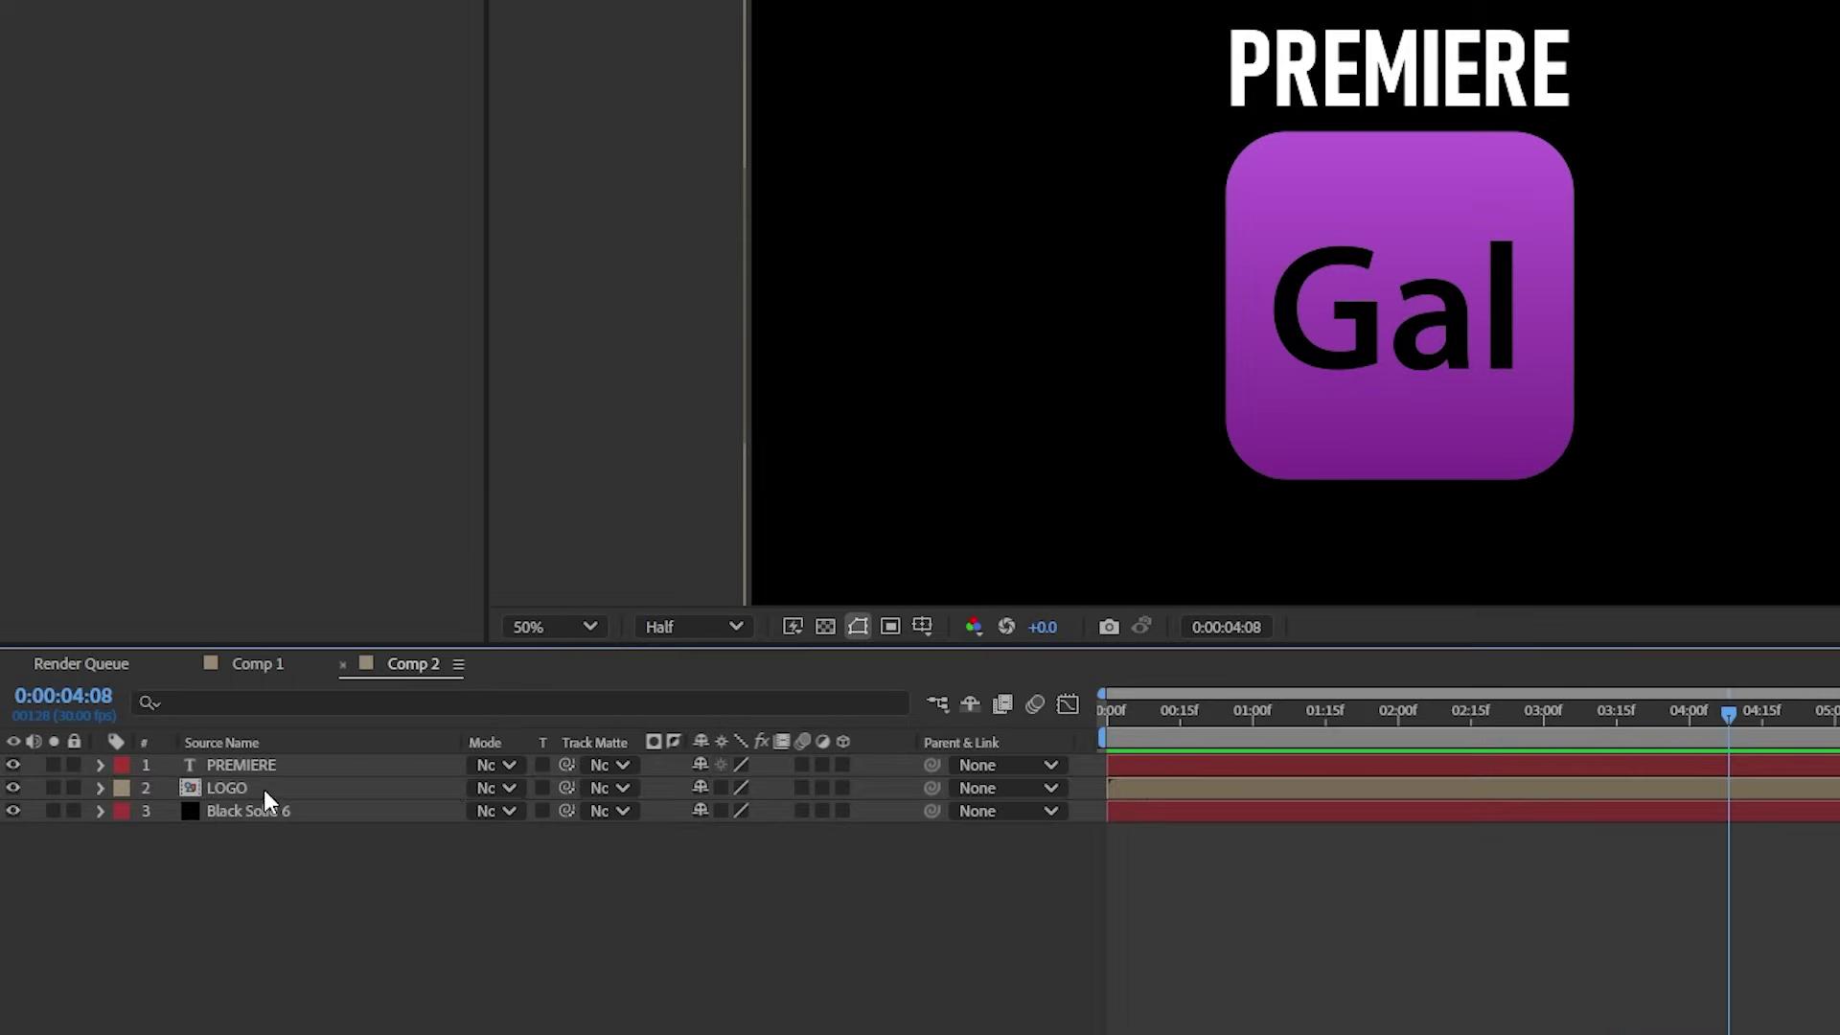
Animate the LOGO layer's Position to rise from 950, 1388 at 0:00:00:00 to 950, 630 at 0:00:02:14
{"action": "left_click", "coordinate": [263, 790]}
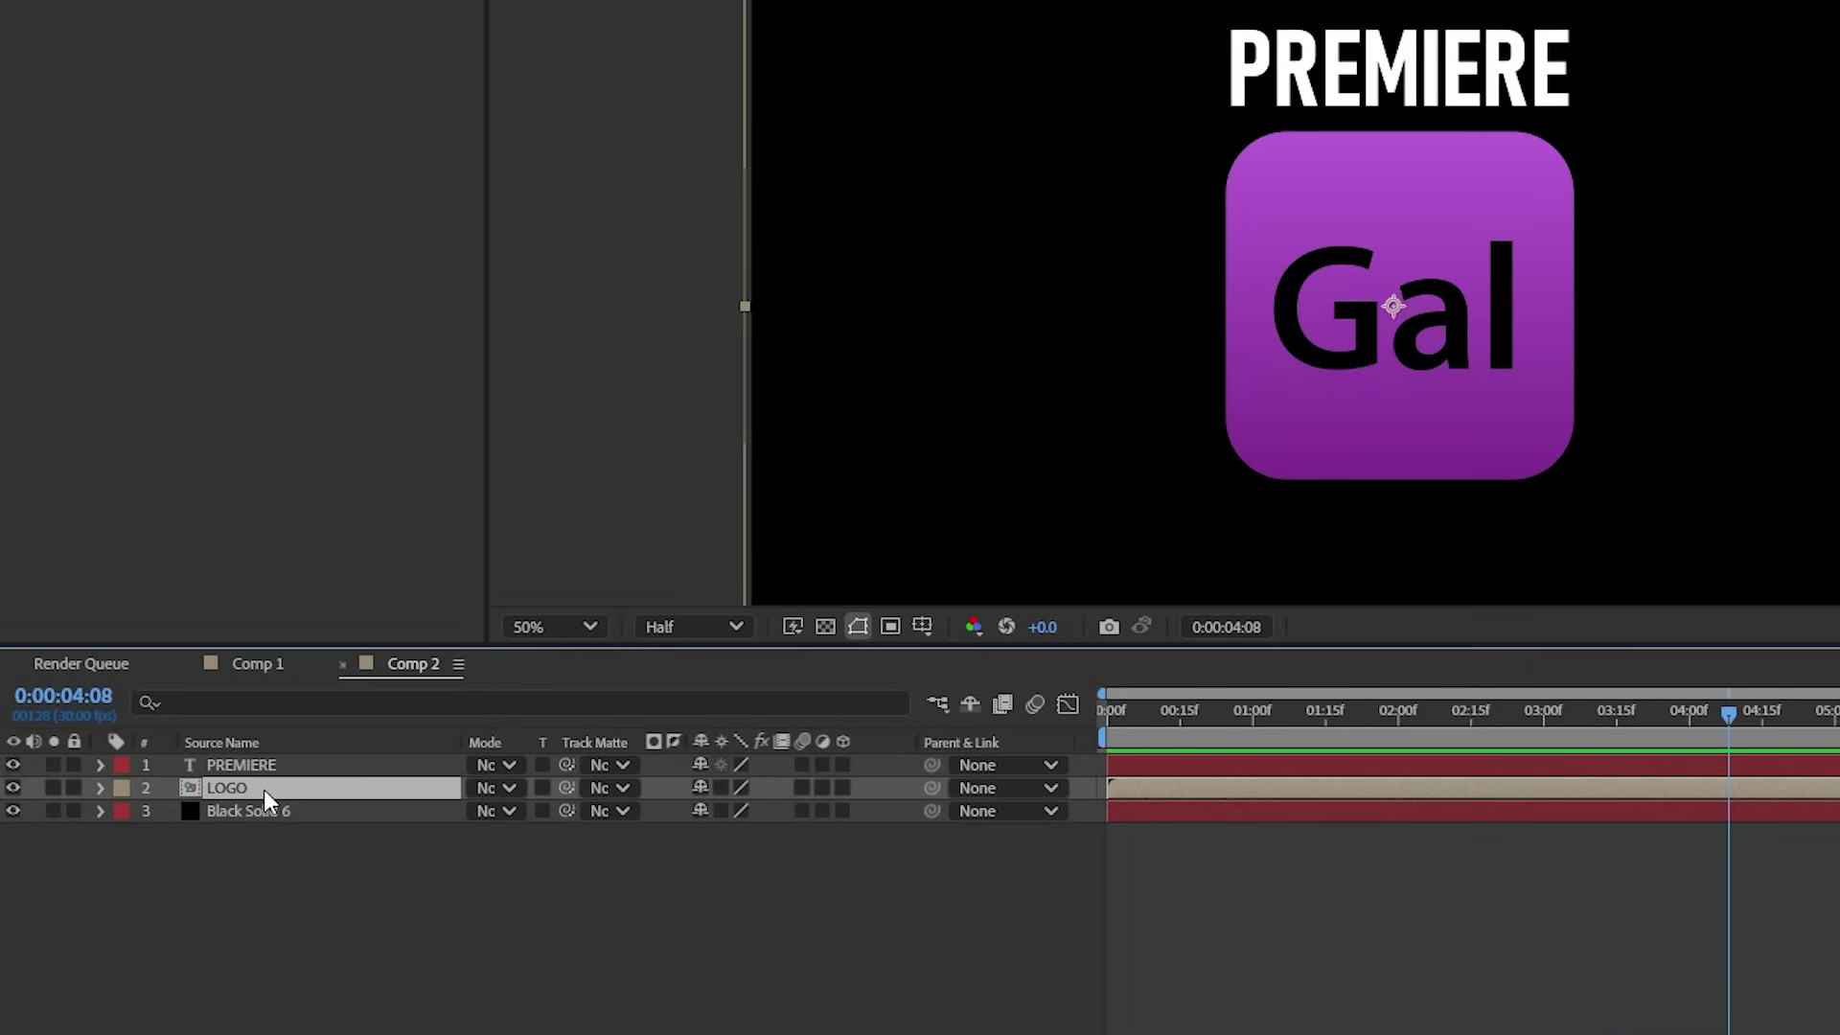
{"action": "key", "text": "p"}
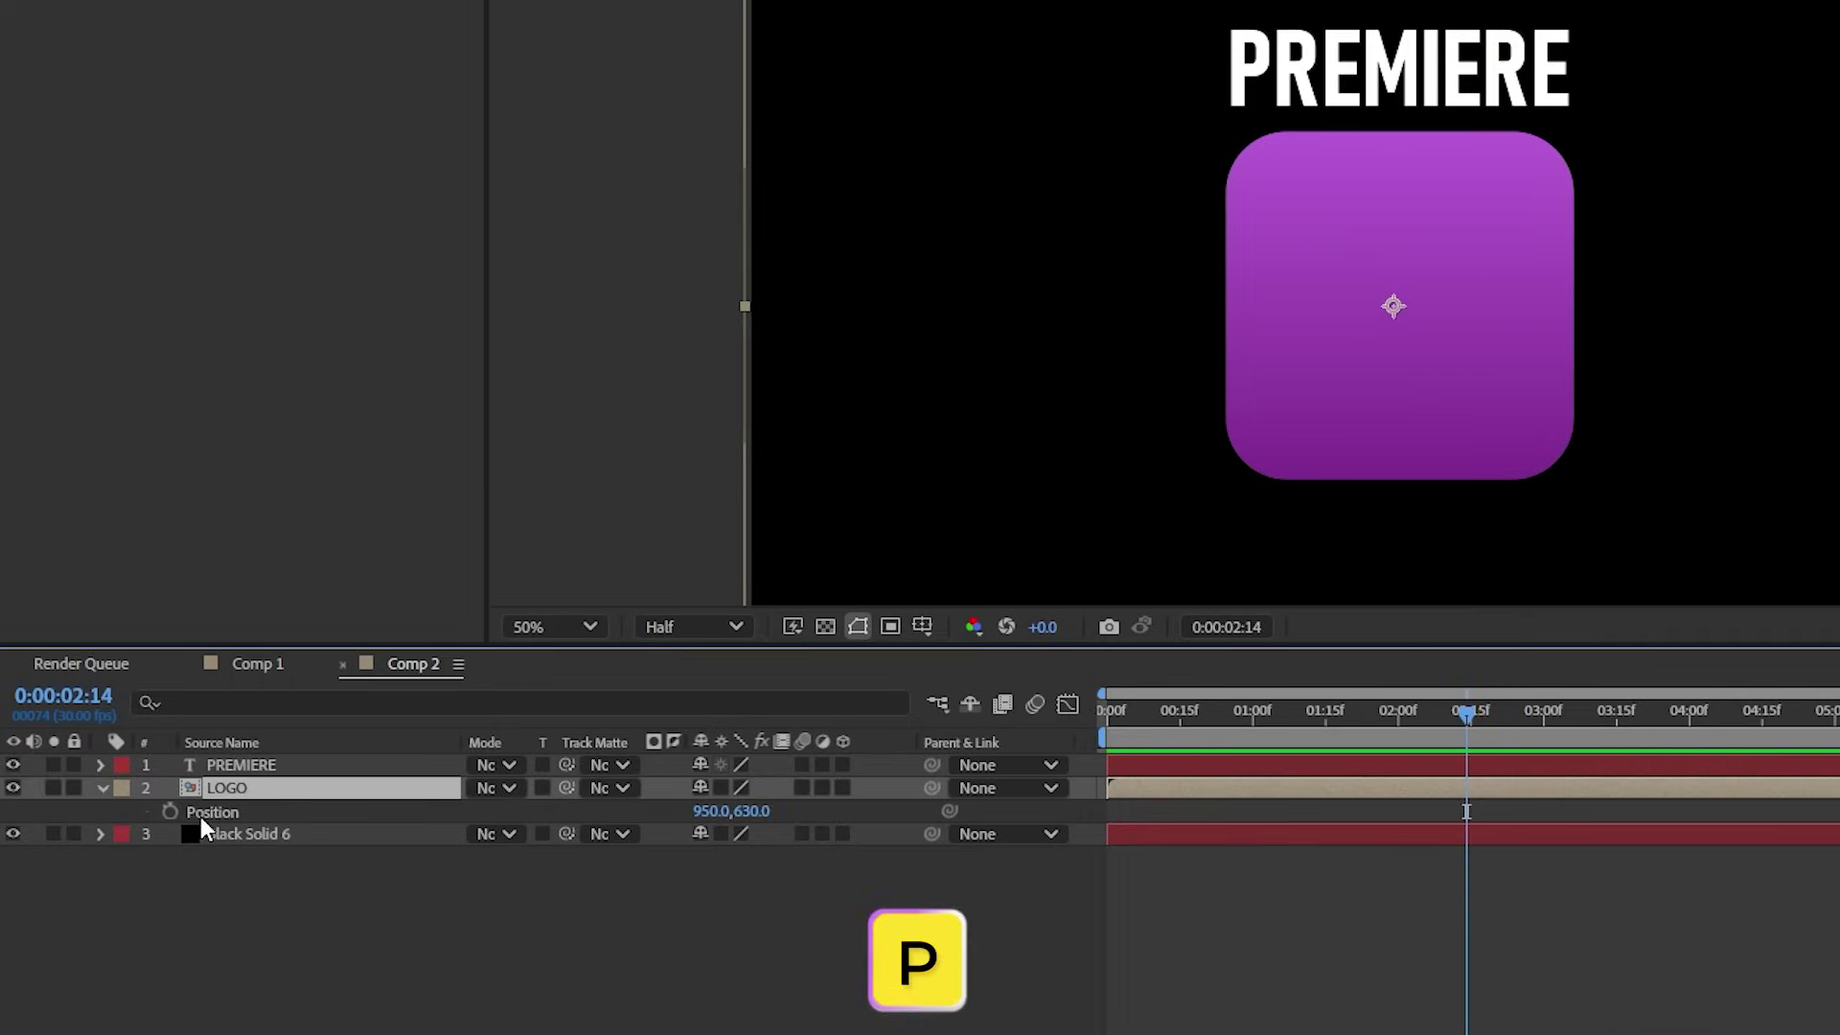
{"action": "left_click", "coordinate": [170, 810]}
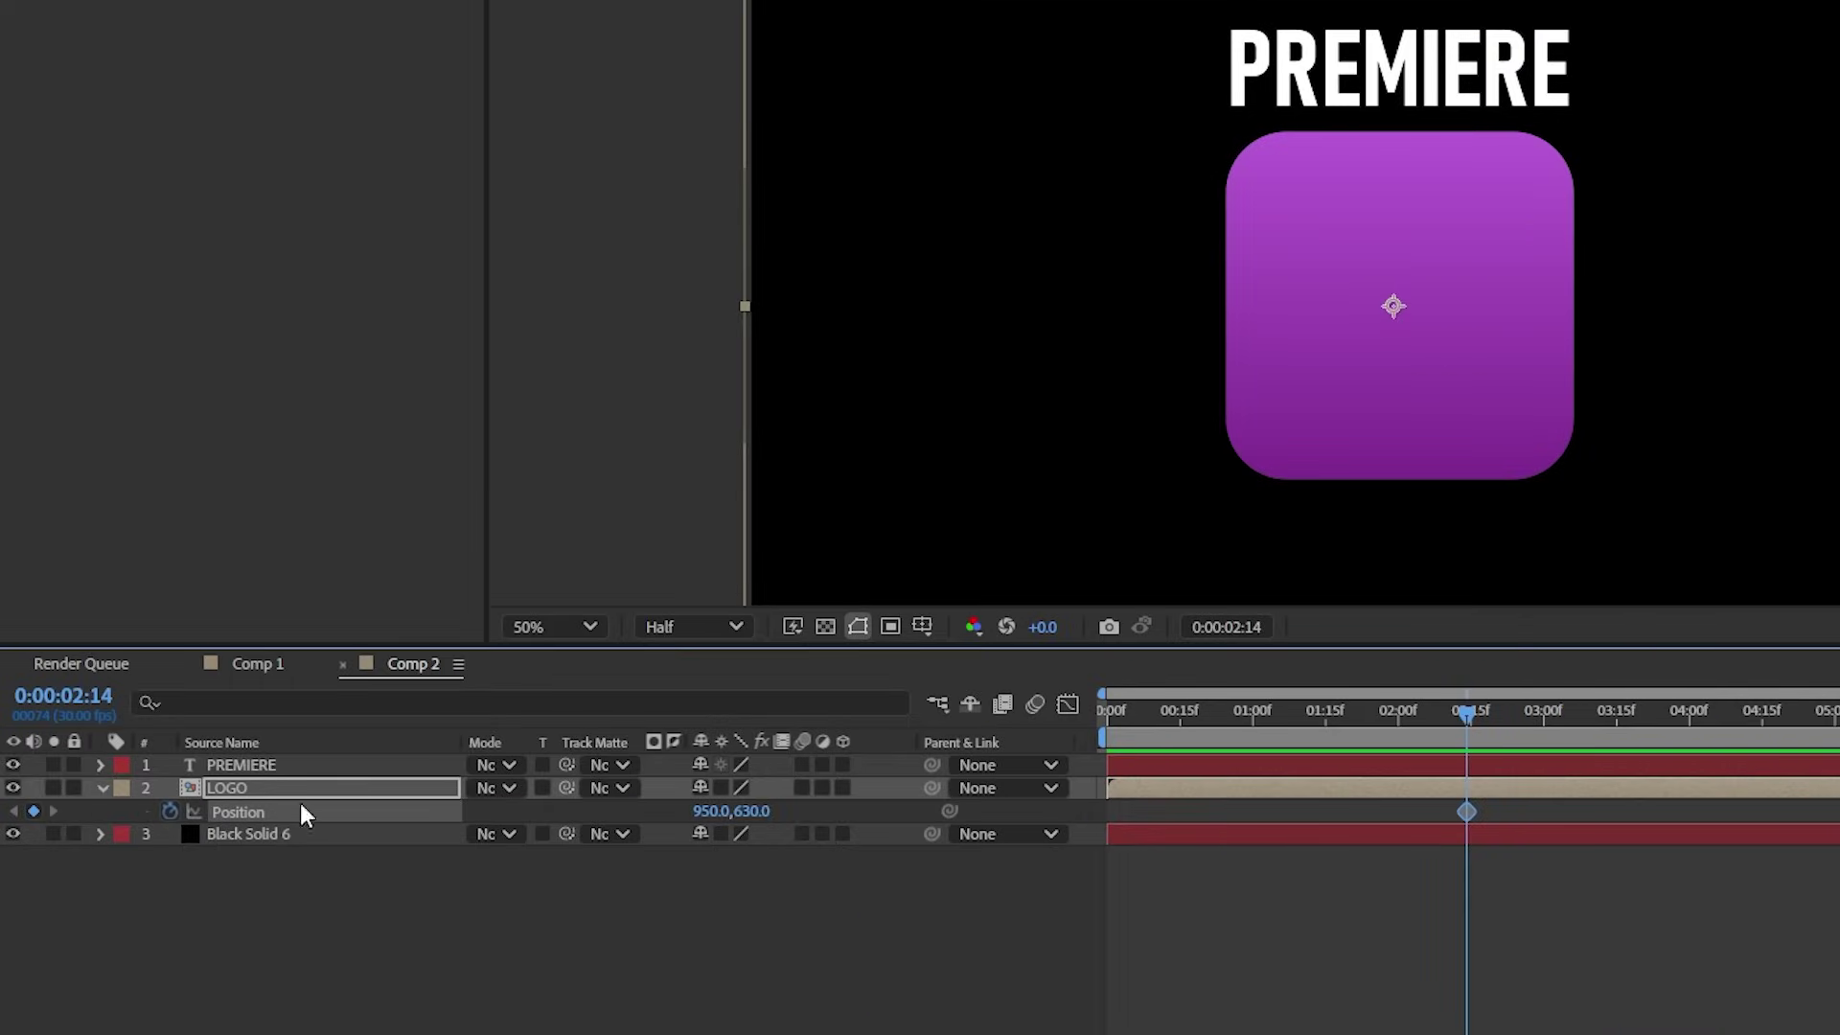
{"action": "left_click_drag", "start_coordinate": [1286, 352], "coordinate": [1285, 834]}
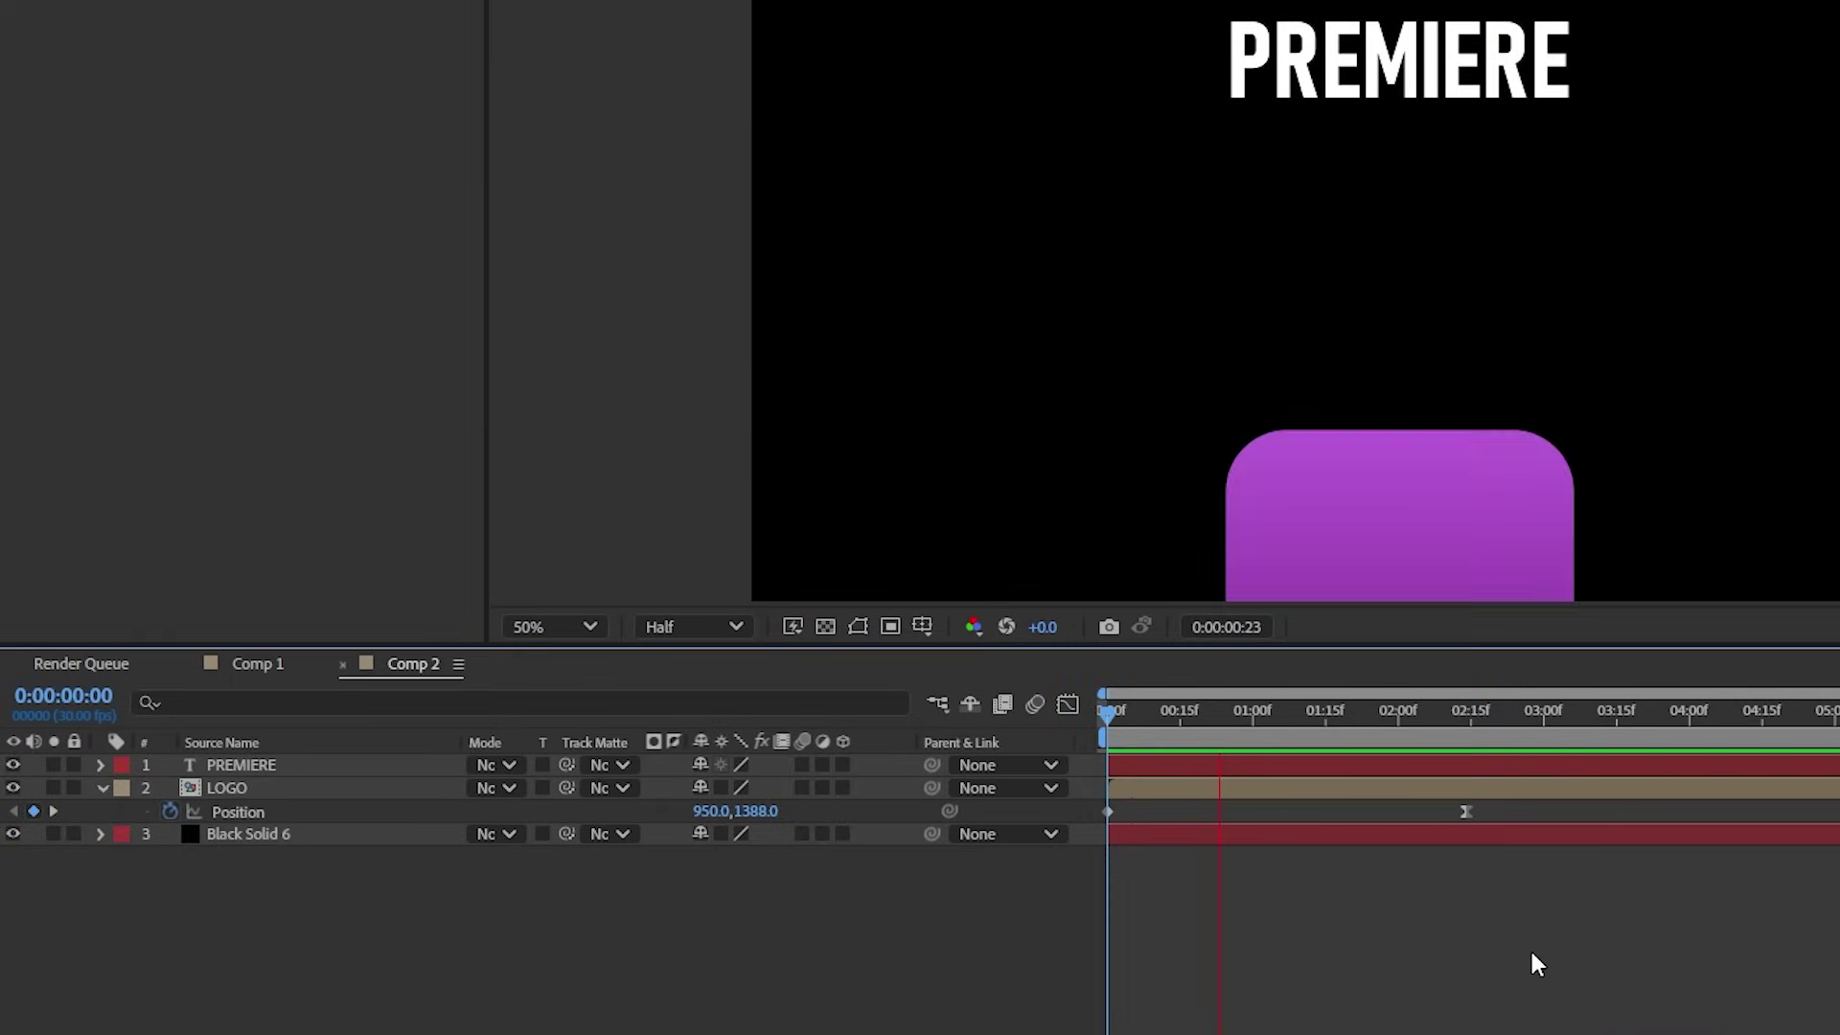
Duplicate the LOGO layer and apply Gaussian Blur to one of the two copies
{"action": "left_click", "coordinate": [281, 791]}
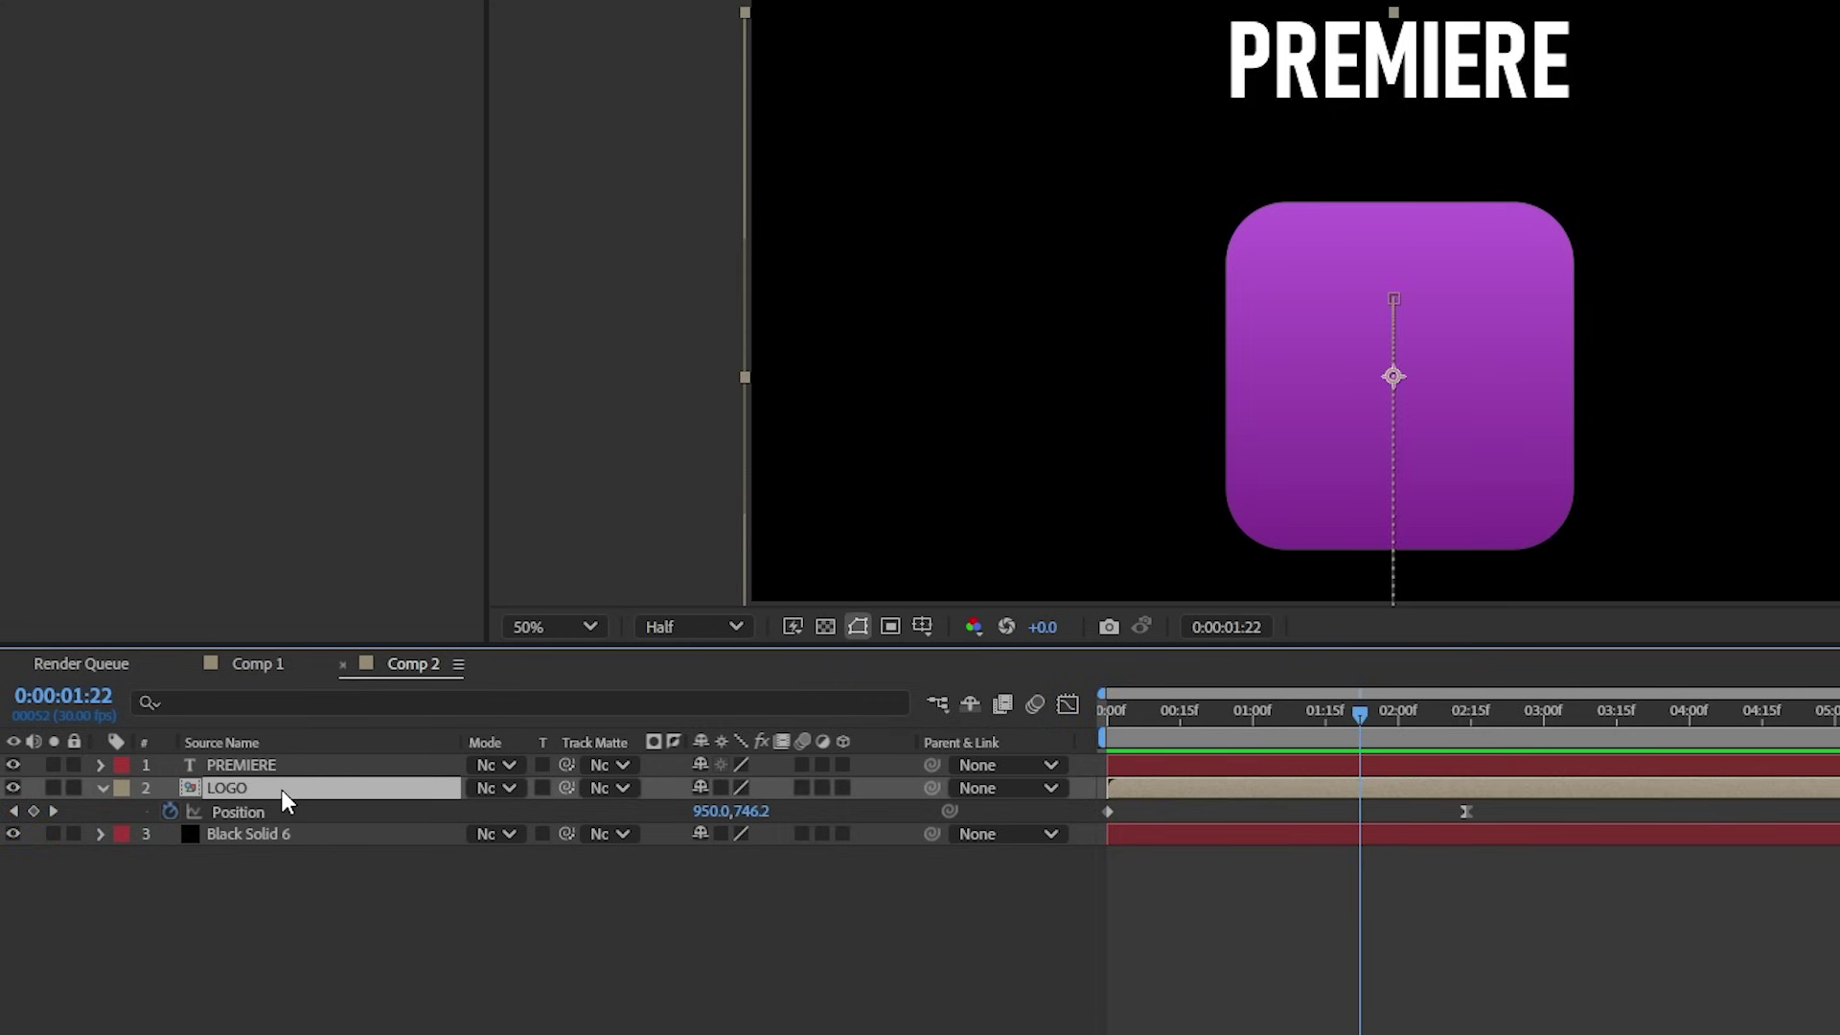
{"action": "key", "text": "ctrl+d"}
{"action": "key", "text": "ctrl+space"}
{"action": "type", "text": "gaus"}
{"action": "left_click", "coordinate": [1501, 433]}
{"action": "left_click_drag", "start_coordinate": [1501, 422], "coordinate": [448, 801]}
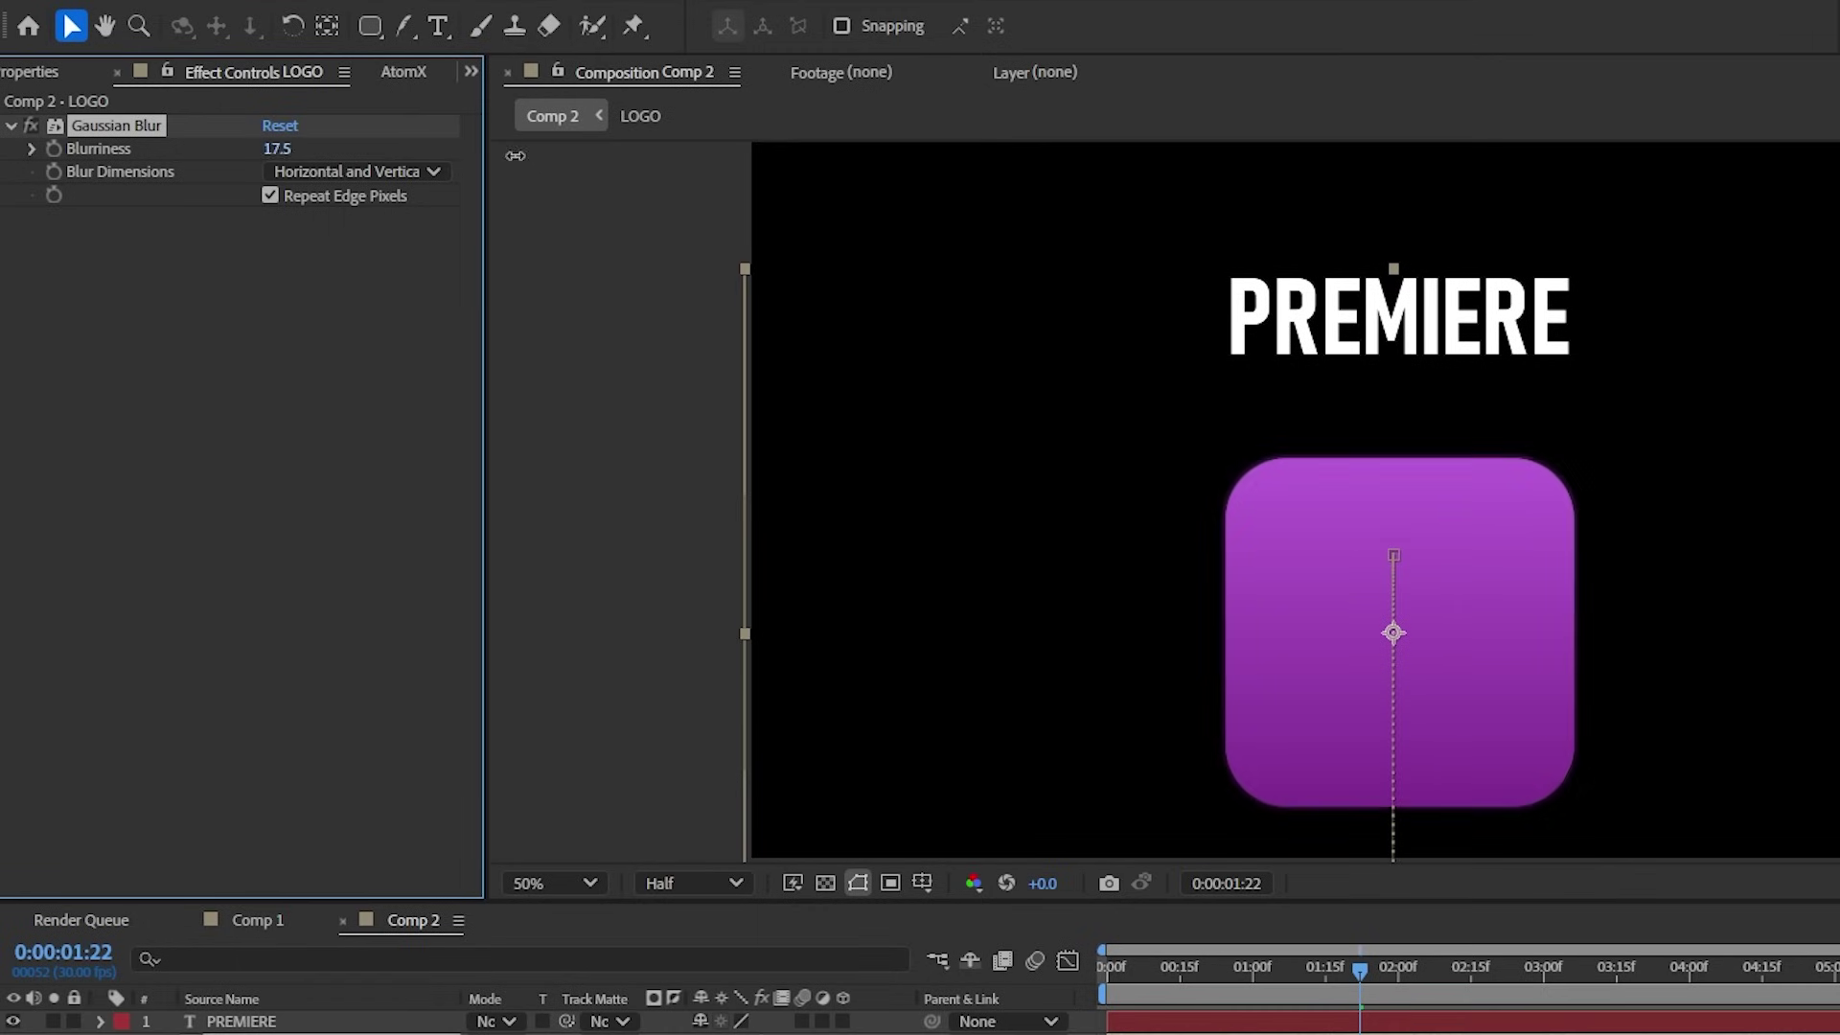
Raise the duplicate LOGO layer's Gaussian Blur Blurriness to 454.9 and use the PREMIERE text as its track matte
{"action": "left_click_drag", "start_coordinate": [277, 148], "coordinate": [403, 149]}
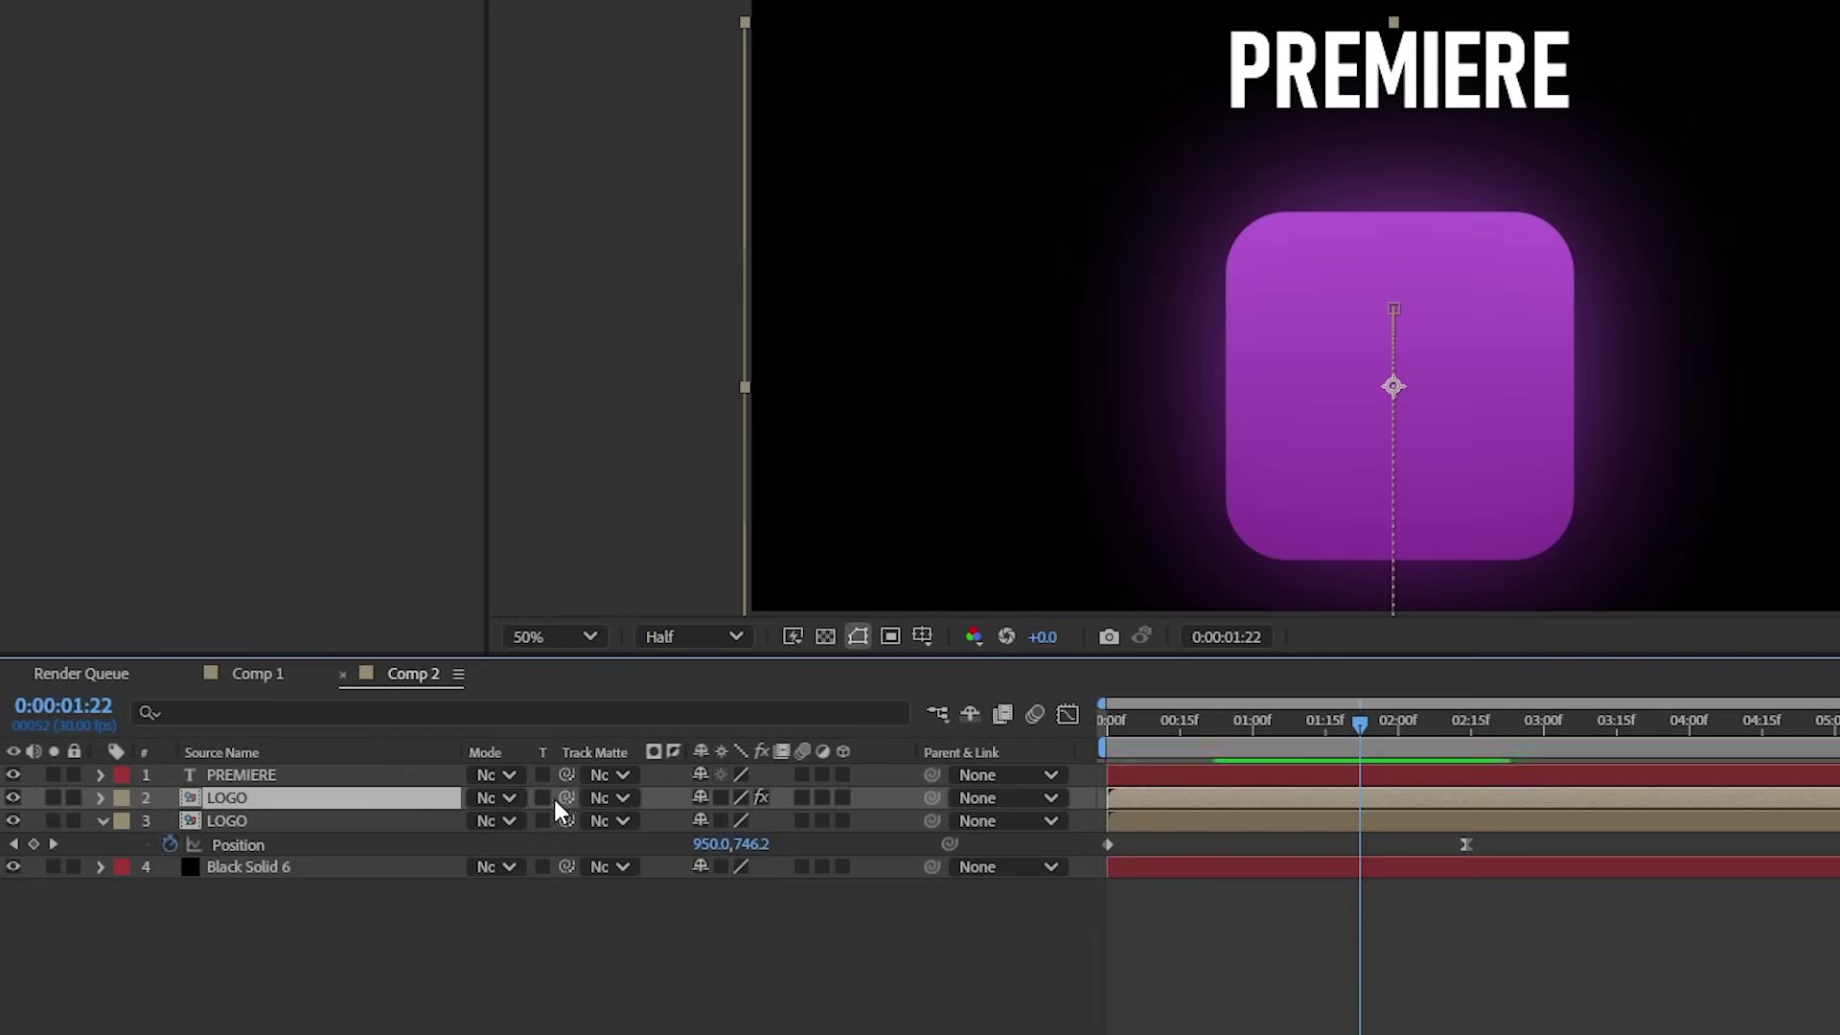
{"action": "left_click_drag", "start_coordinate": [566, 799], "coordinate": [339, 778]}
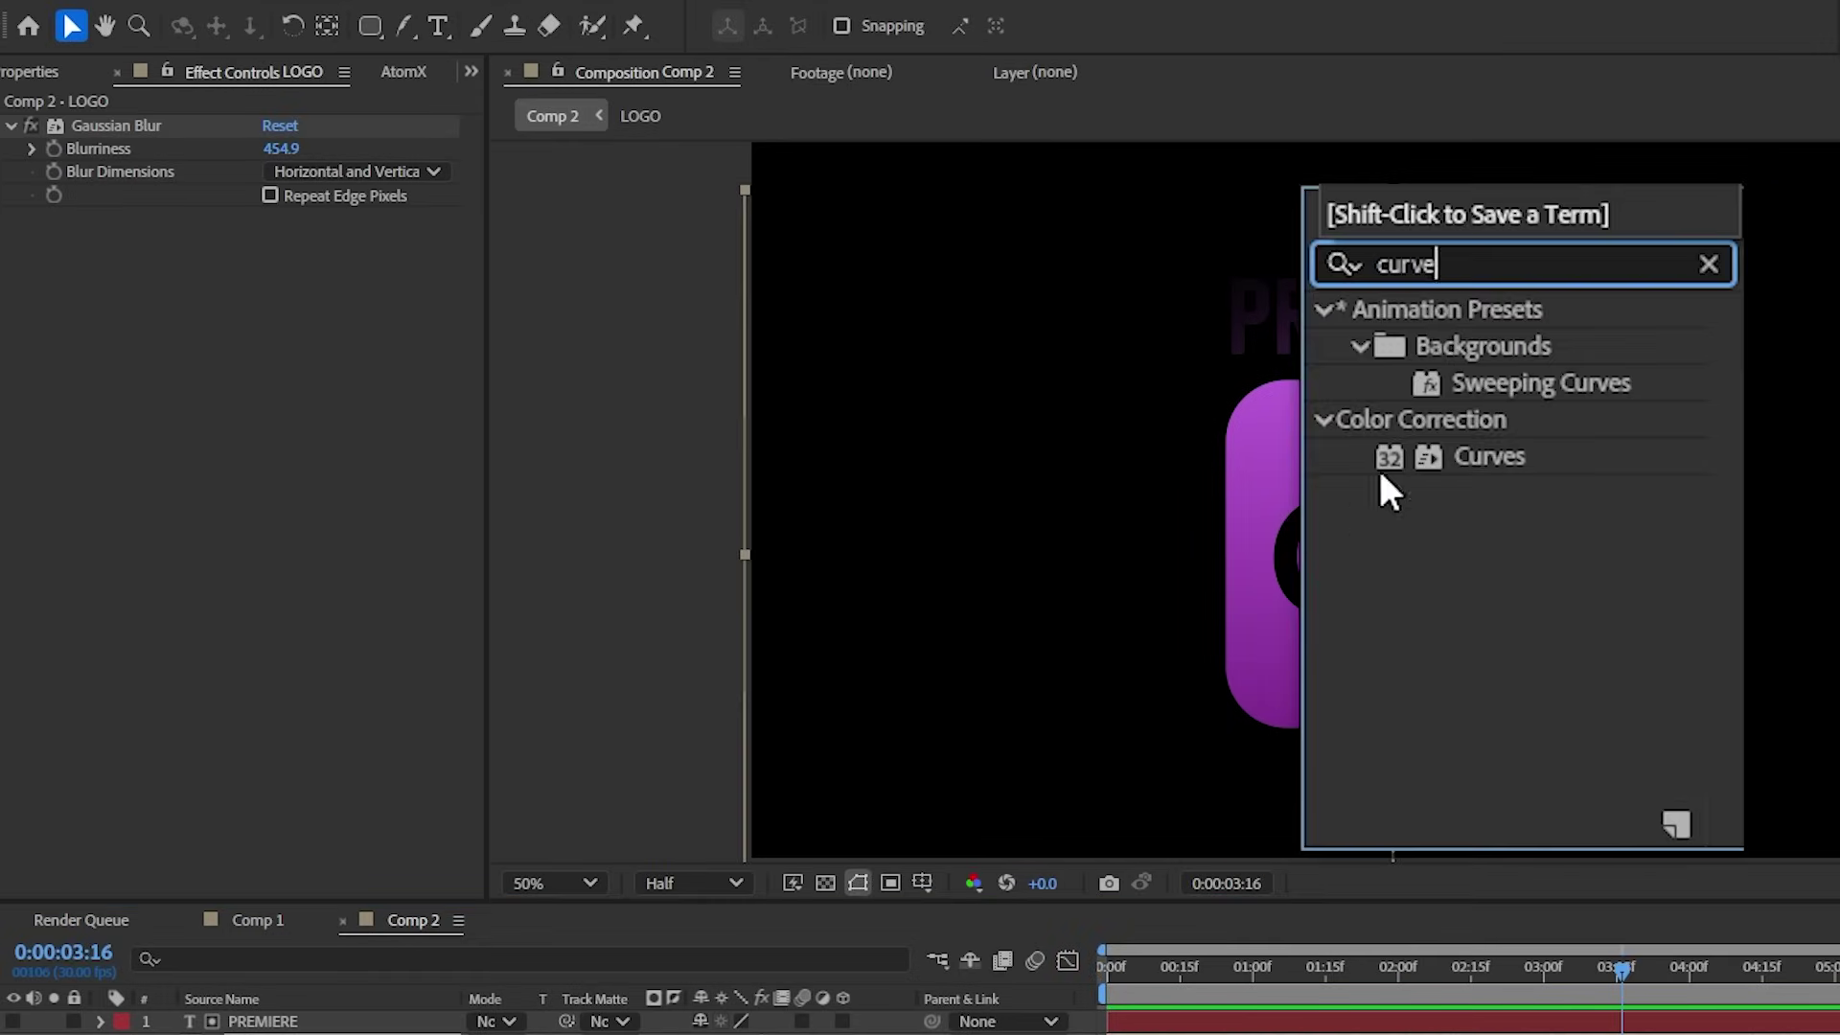
Apply Curves to the blurred LOGO layer, raise the RGB midtones, and preview the animation from the start
{"action": "left_click_drag", "start_coordinate": [1490, 460], "coordinate": [247, 342]}
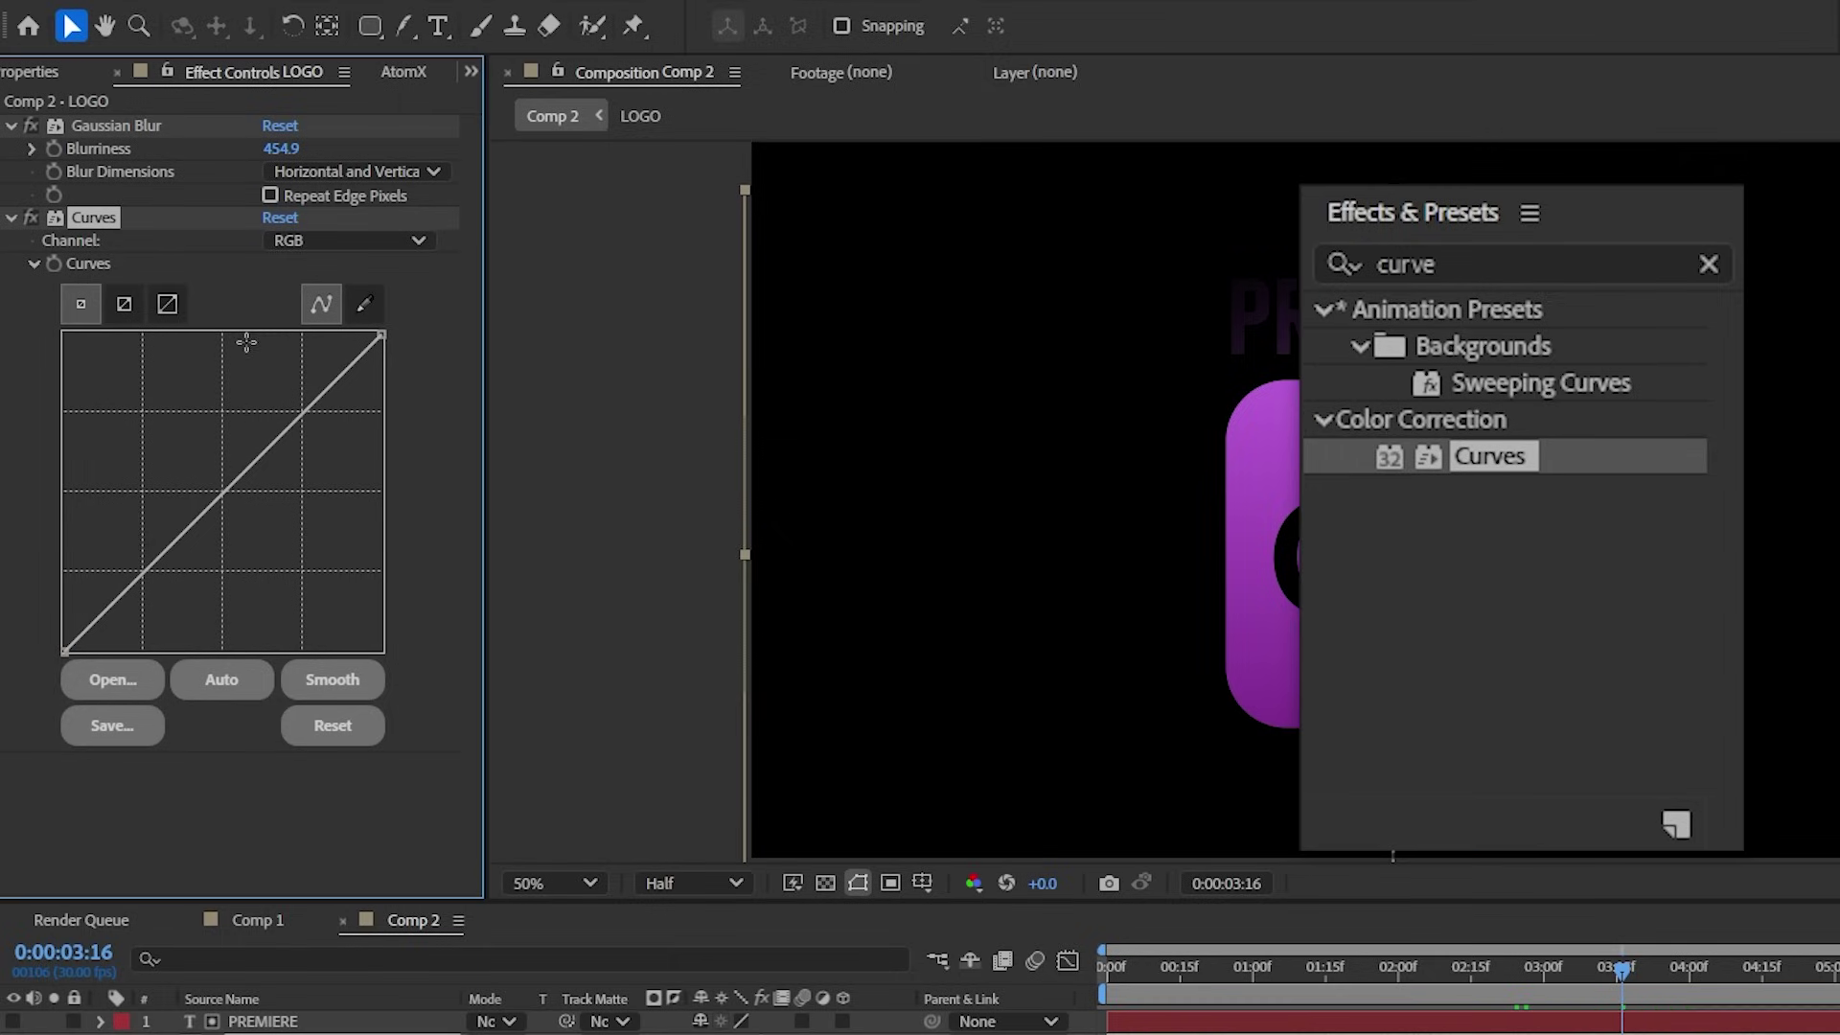
{"action": "left_click_drag", "start_coordinate": [221, 489], "coordinate": [265, 401]}
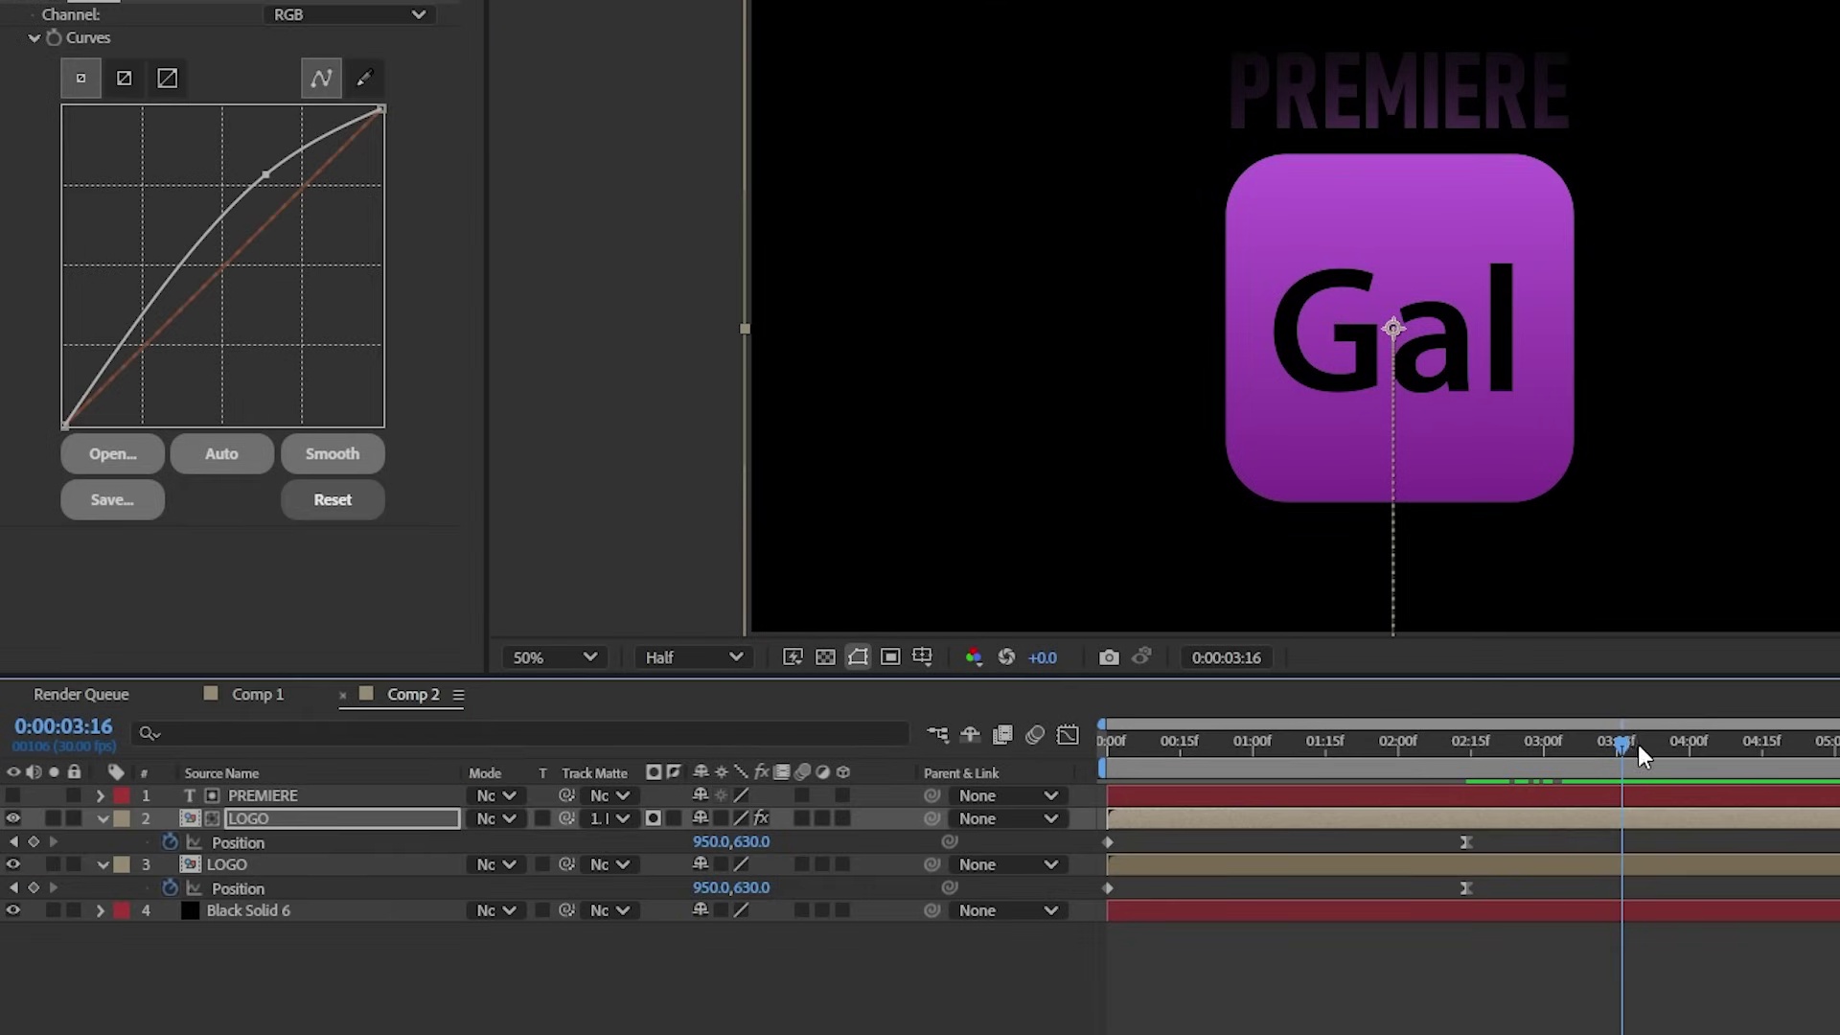
{"action": "left_click_drag", "start_coordinate": [1641, 757], "coordinate": [1465, 774]}
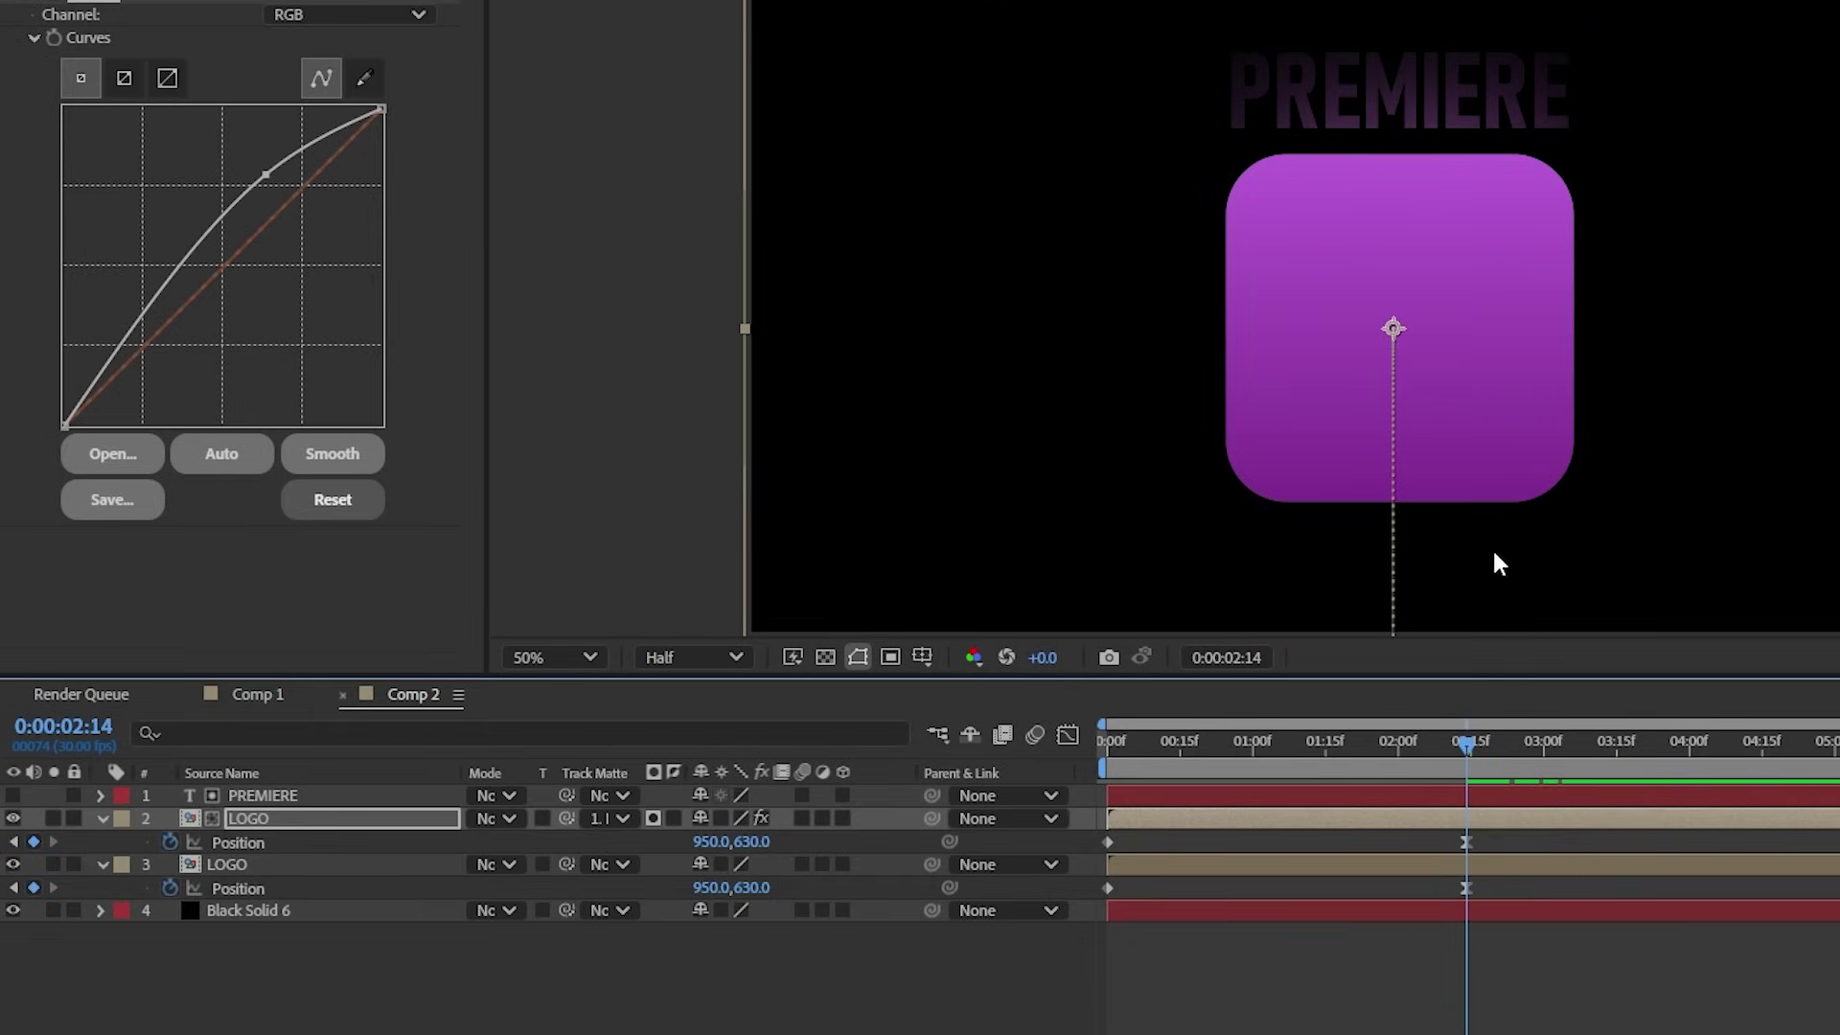
{"action": "left_click_drag", "start_coordinate": [1508, 499], "coordinate": [1509, 482]}
{"action": "key", "text": "Home"}
{"action": "key", "text": "space"}
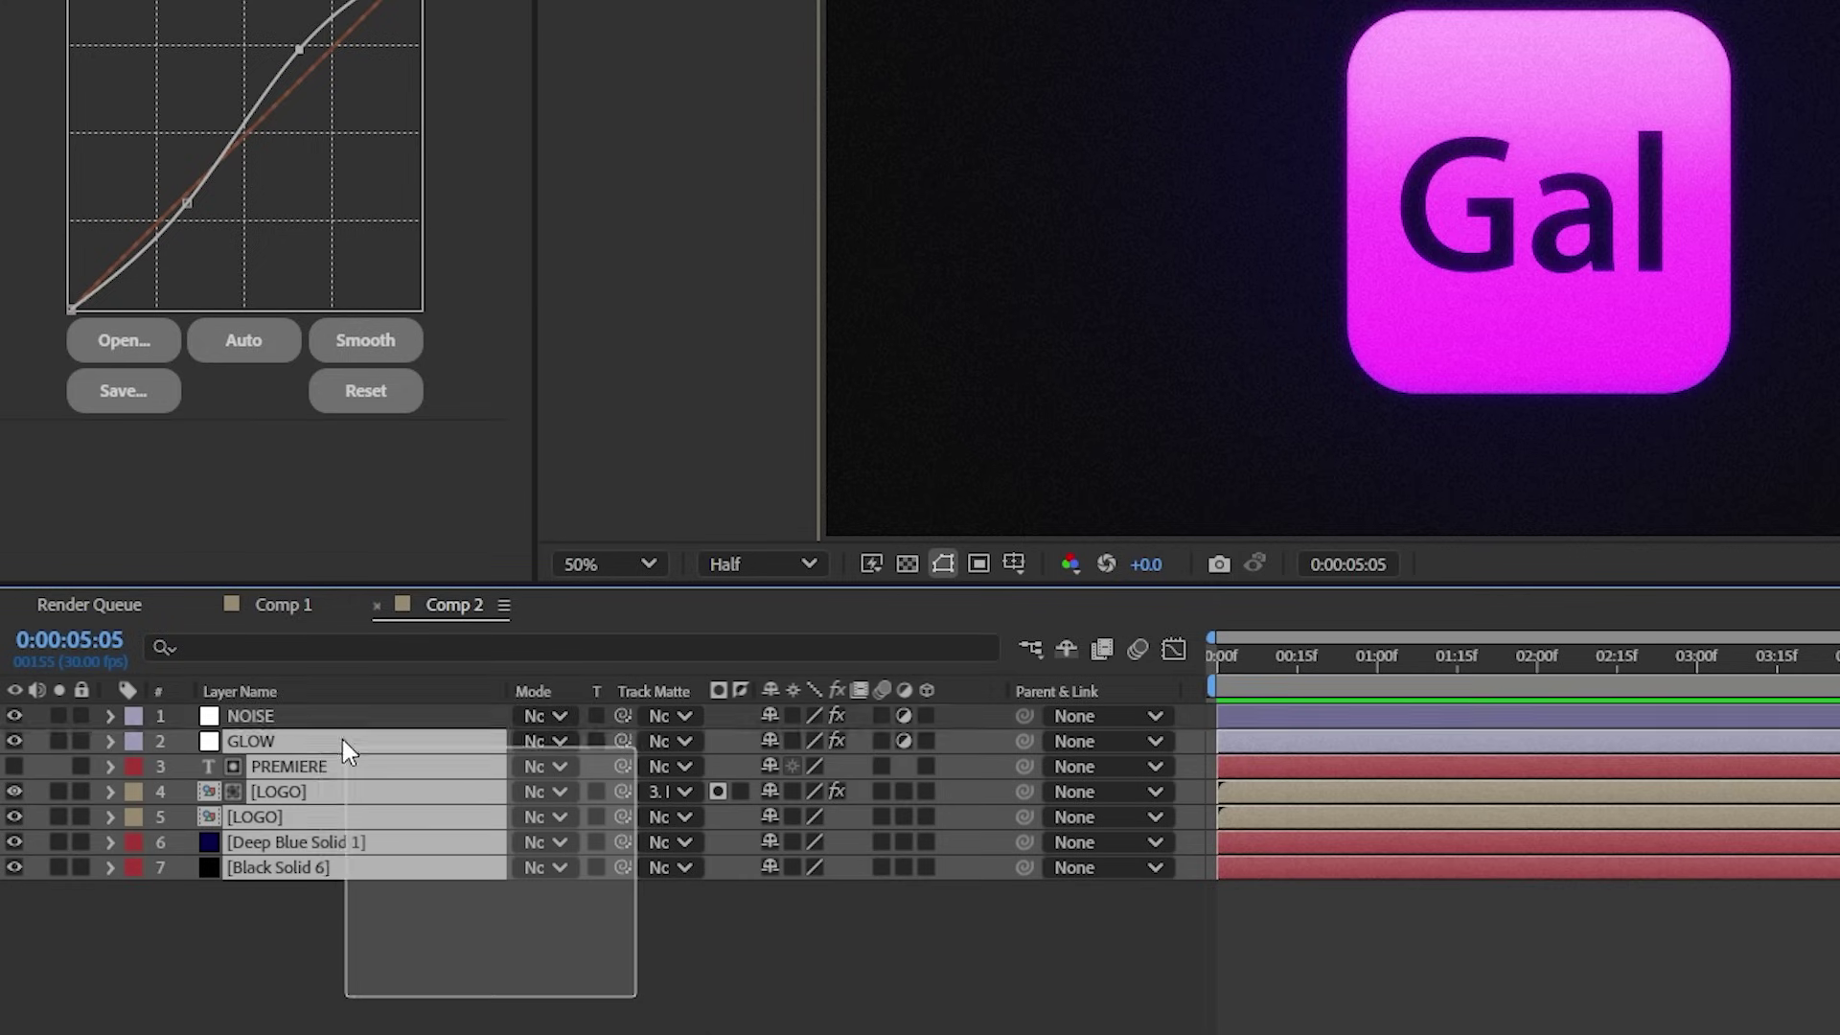
Pre-compose all seven layers of Comp 2, from NOISE down to Black Solid 6, into a single composition
{"action": "left_click", "coordinate": [313, 782]}
{"action": "right_click", "coordinate": [314, 785]}
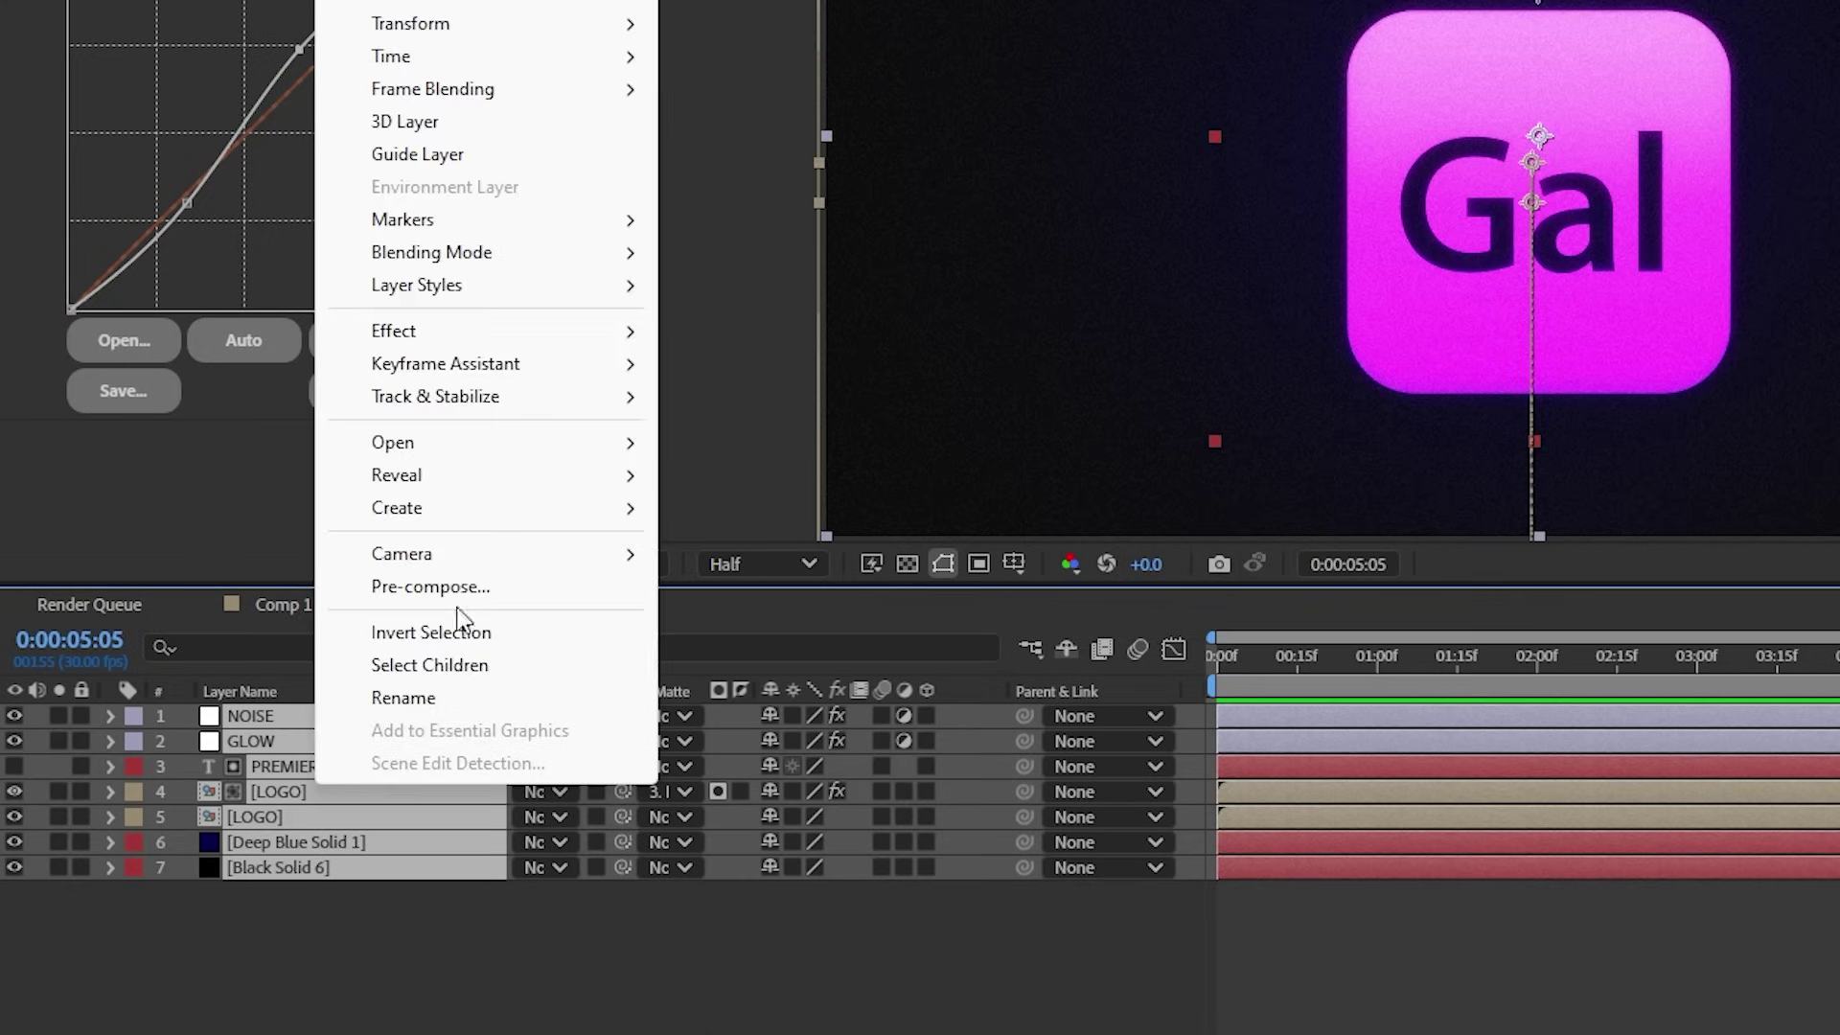
{"action": "left_click", "coordinate": [460, 583]}
{"action": "key", "text": "Return"}
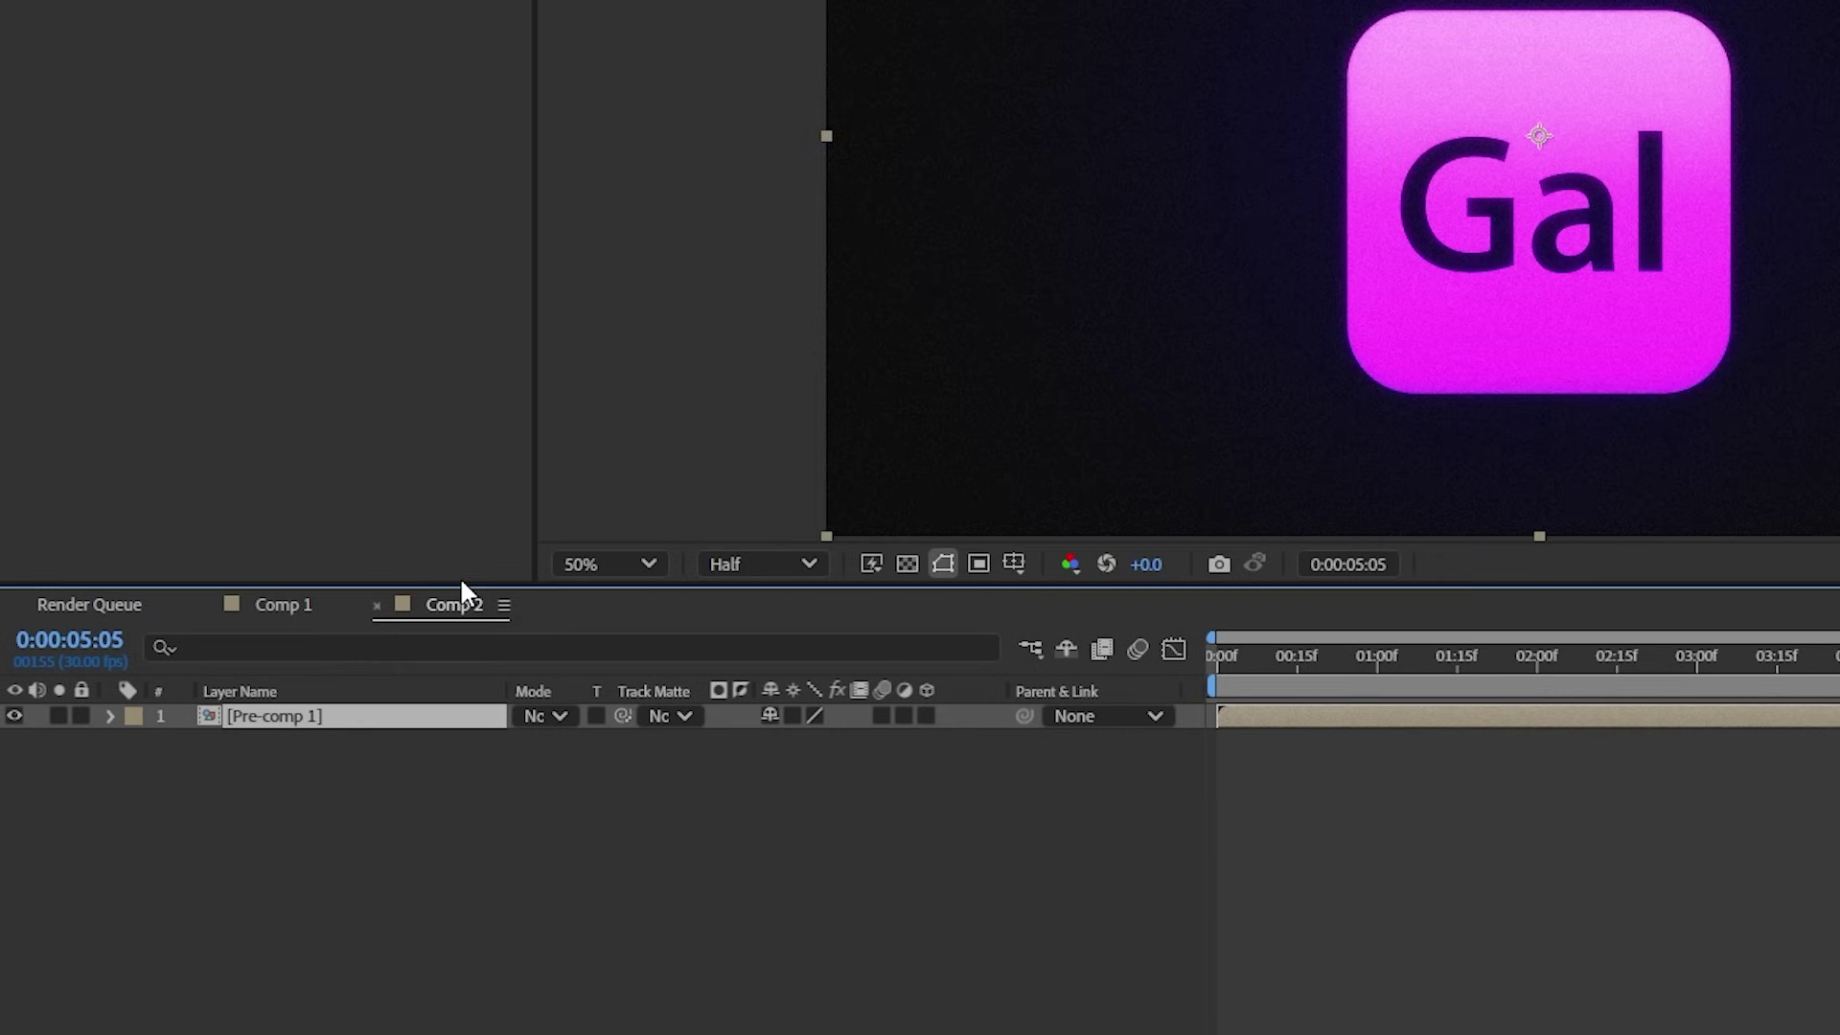
Add the expression wiggle(12,1) to the Position of the pre-composed layer
{"action": "key", "text": "p"}
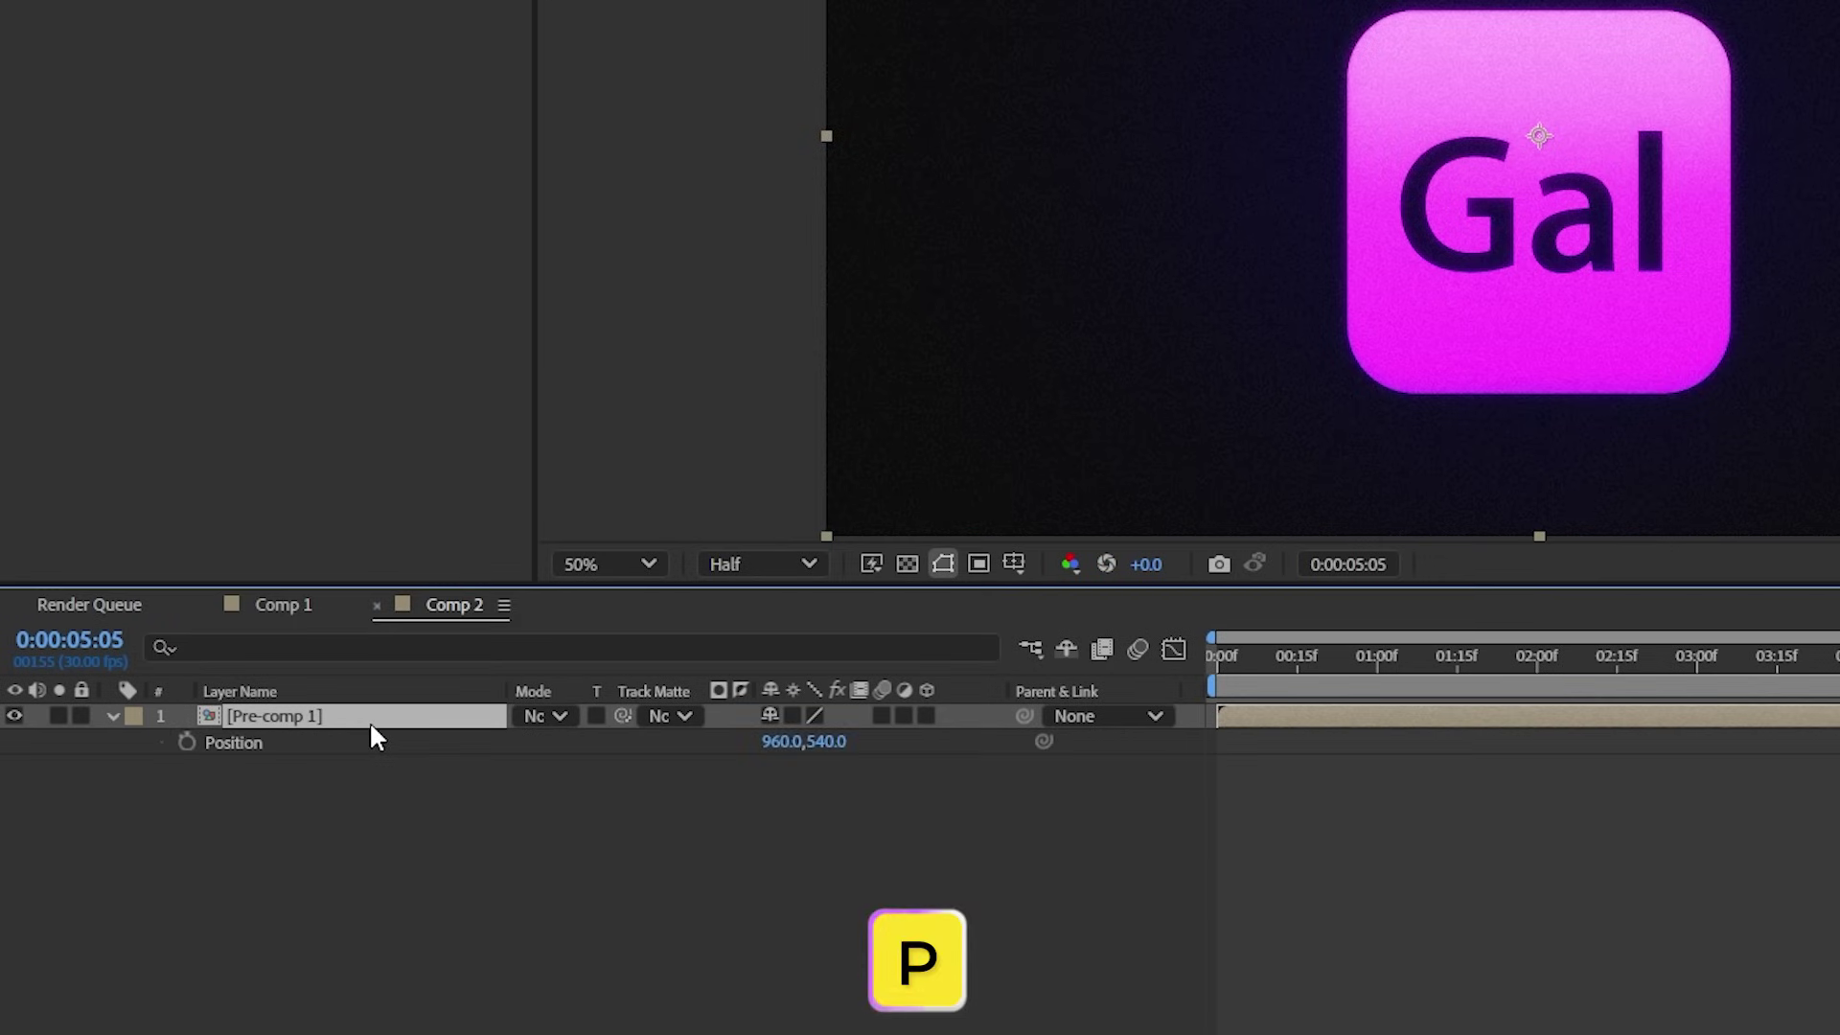
{"action": "left_click", "coordinate": [189, 743], "text": "alt"}
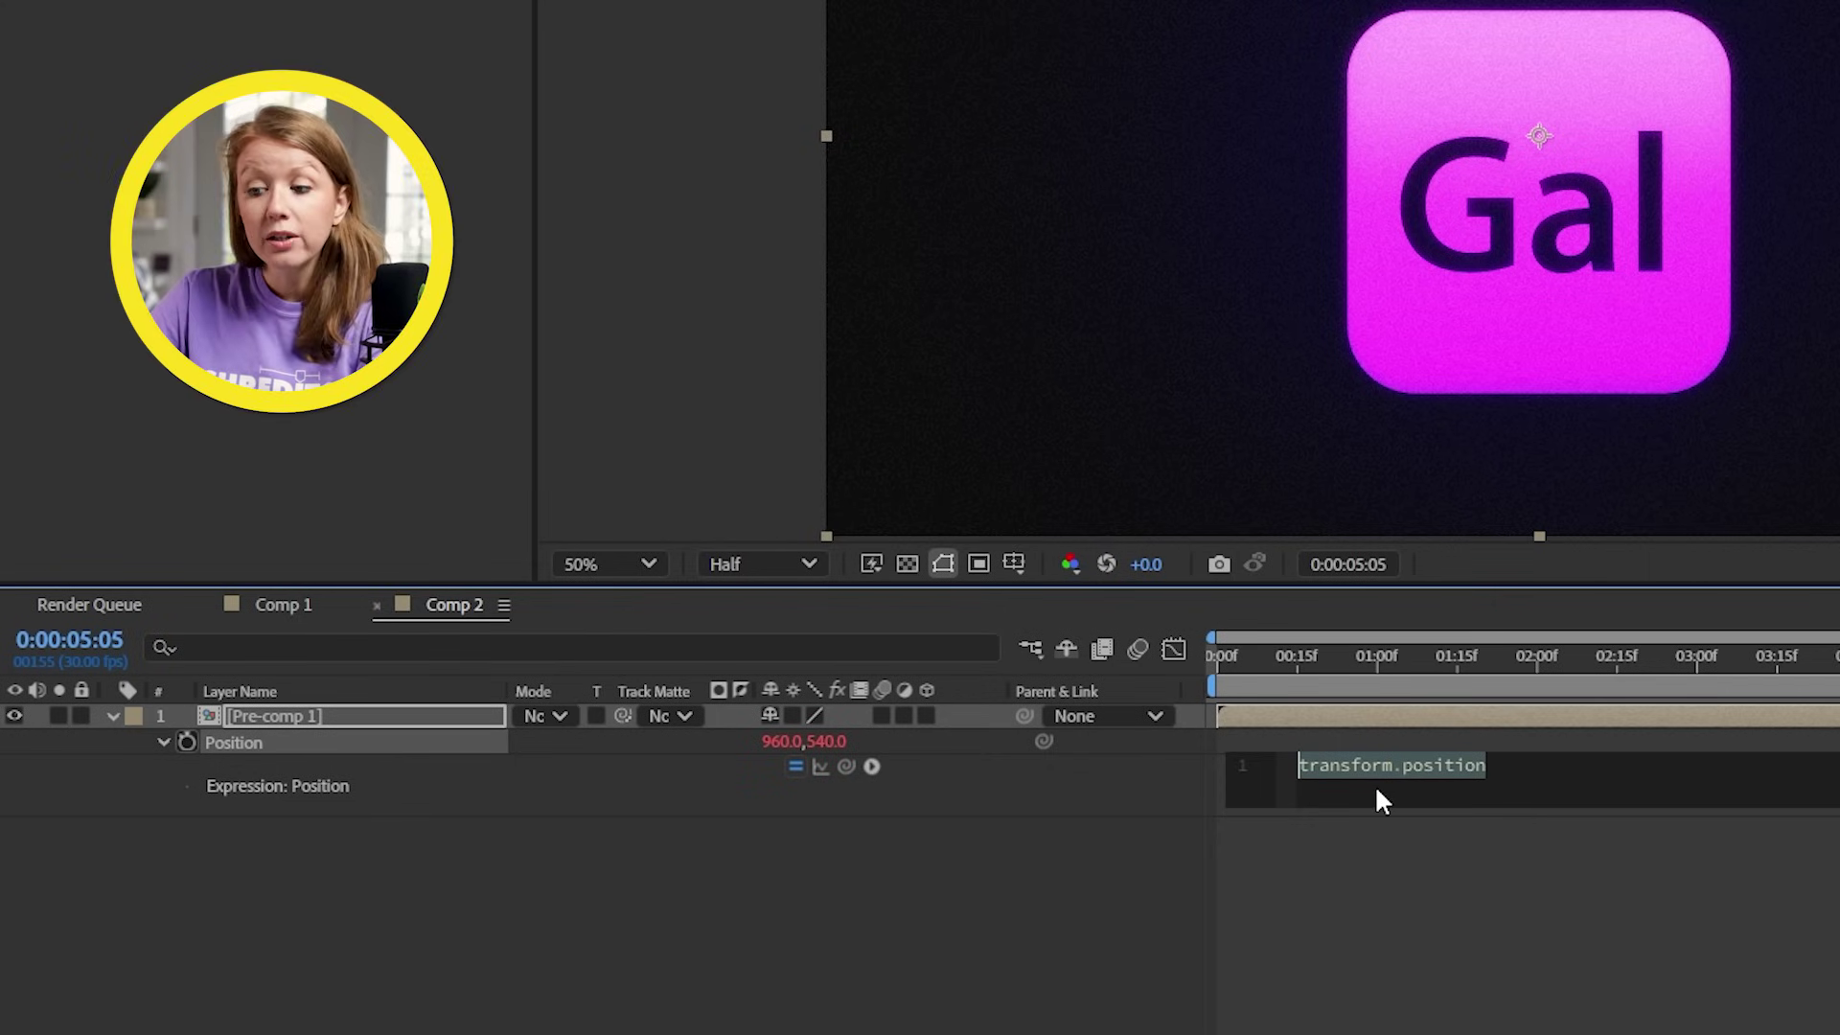
{"action": "type", "text": "wiggl"}
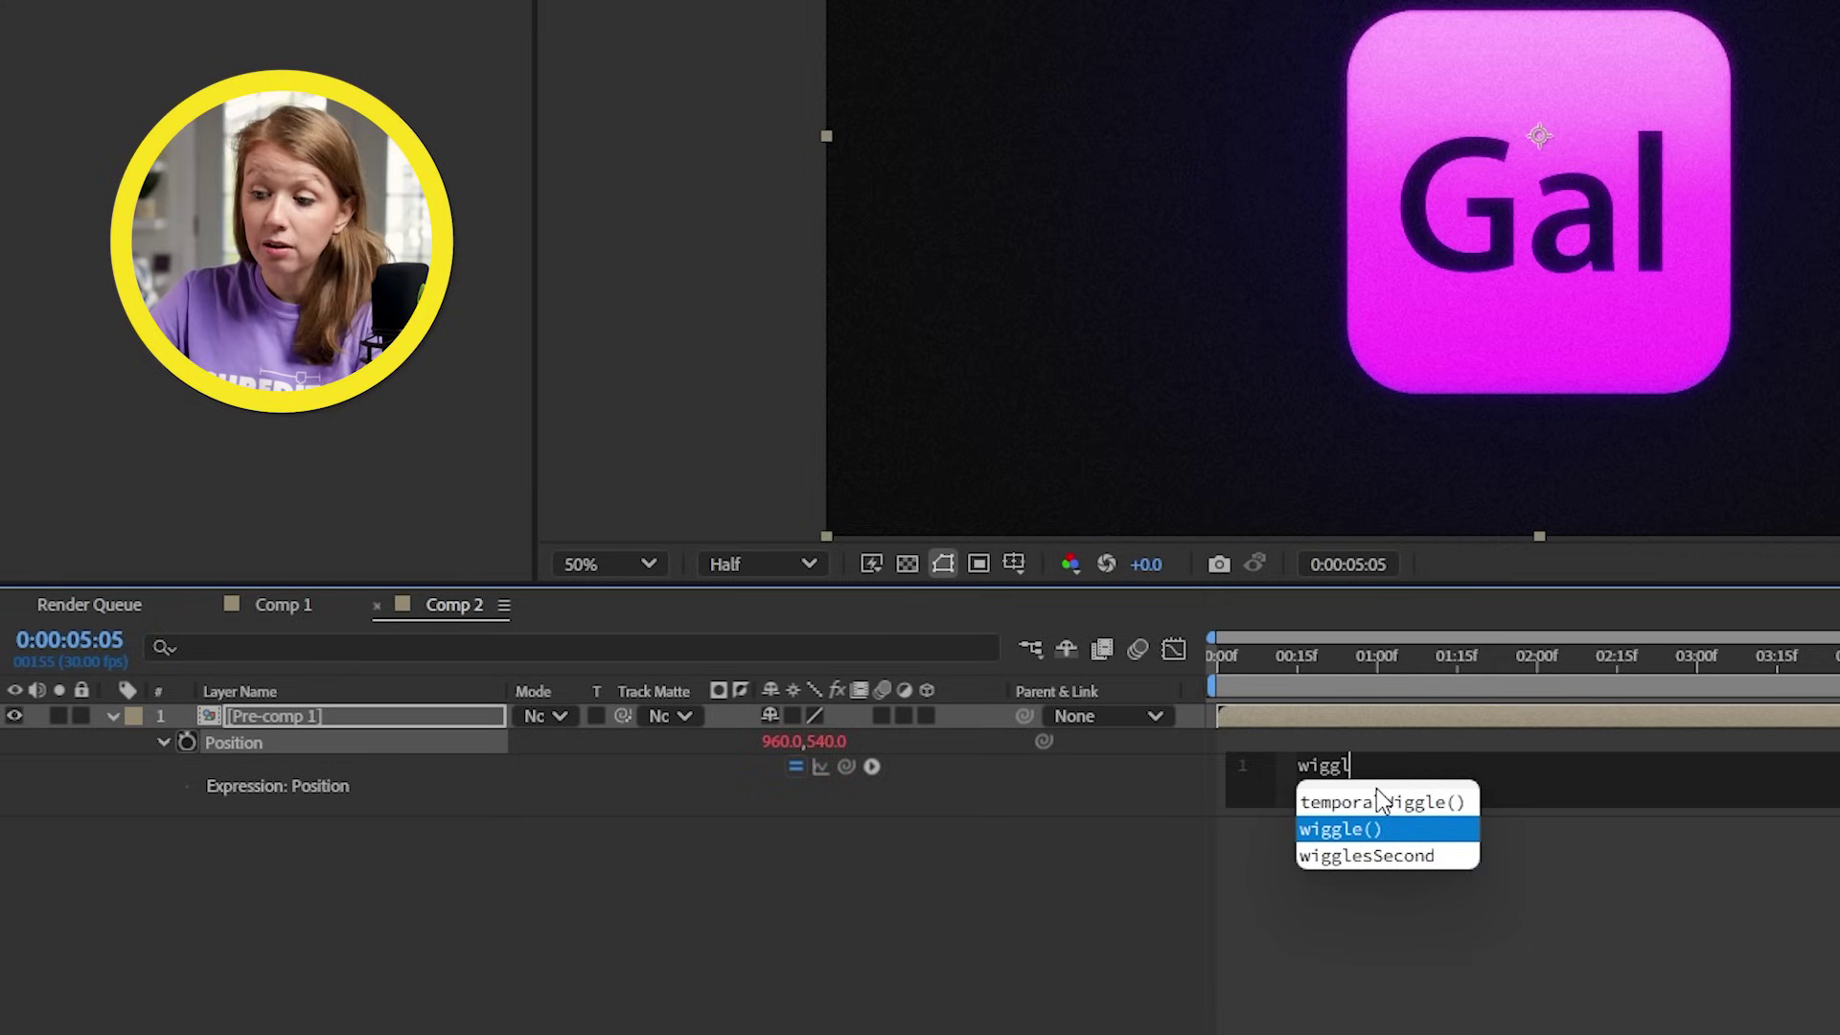
{"action": "type", "text": "e"}
{"action": "key", "text": "Return"}
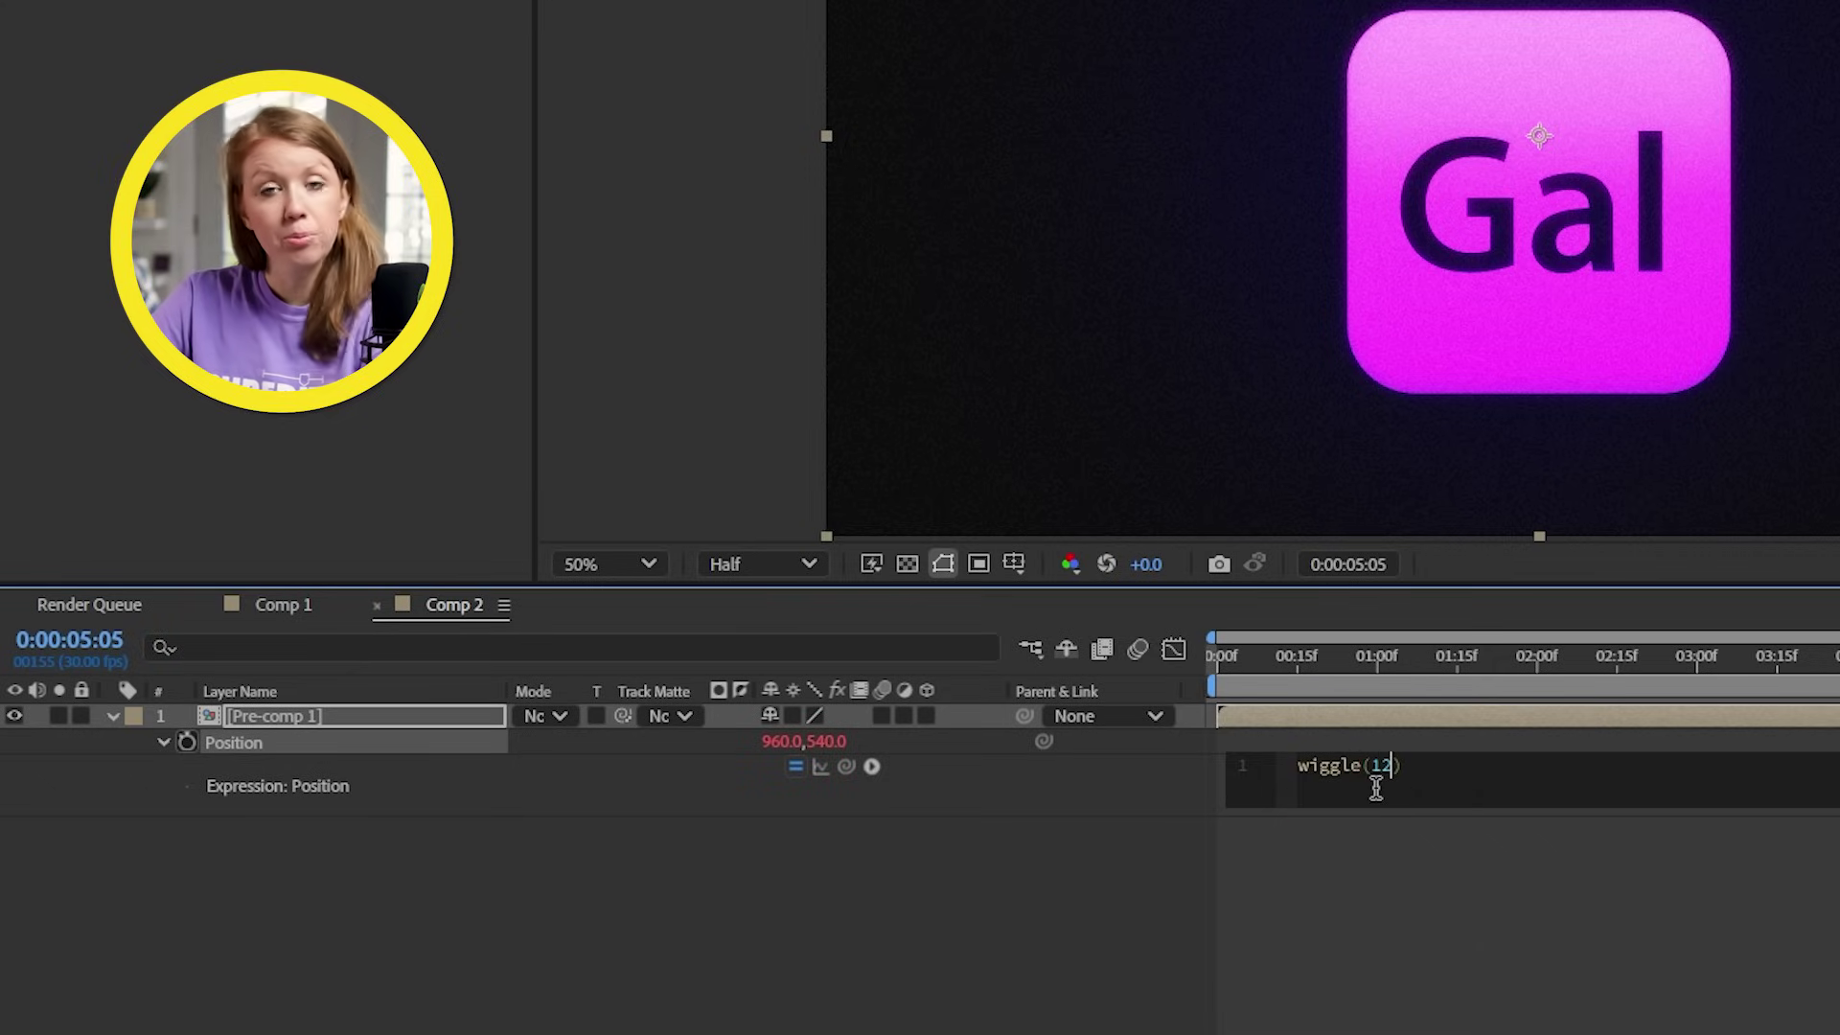
{"action": "left_click", "coordinate": [1419, 884]}
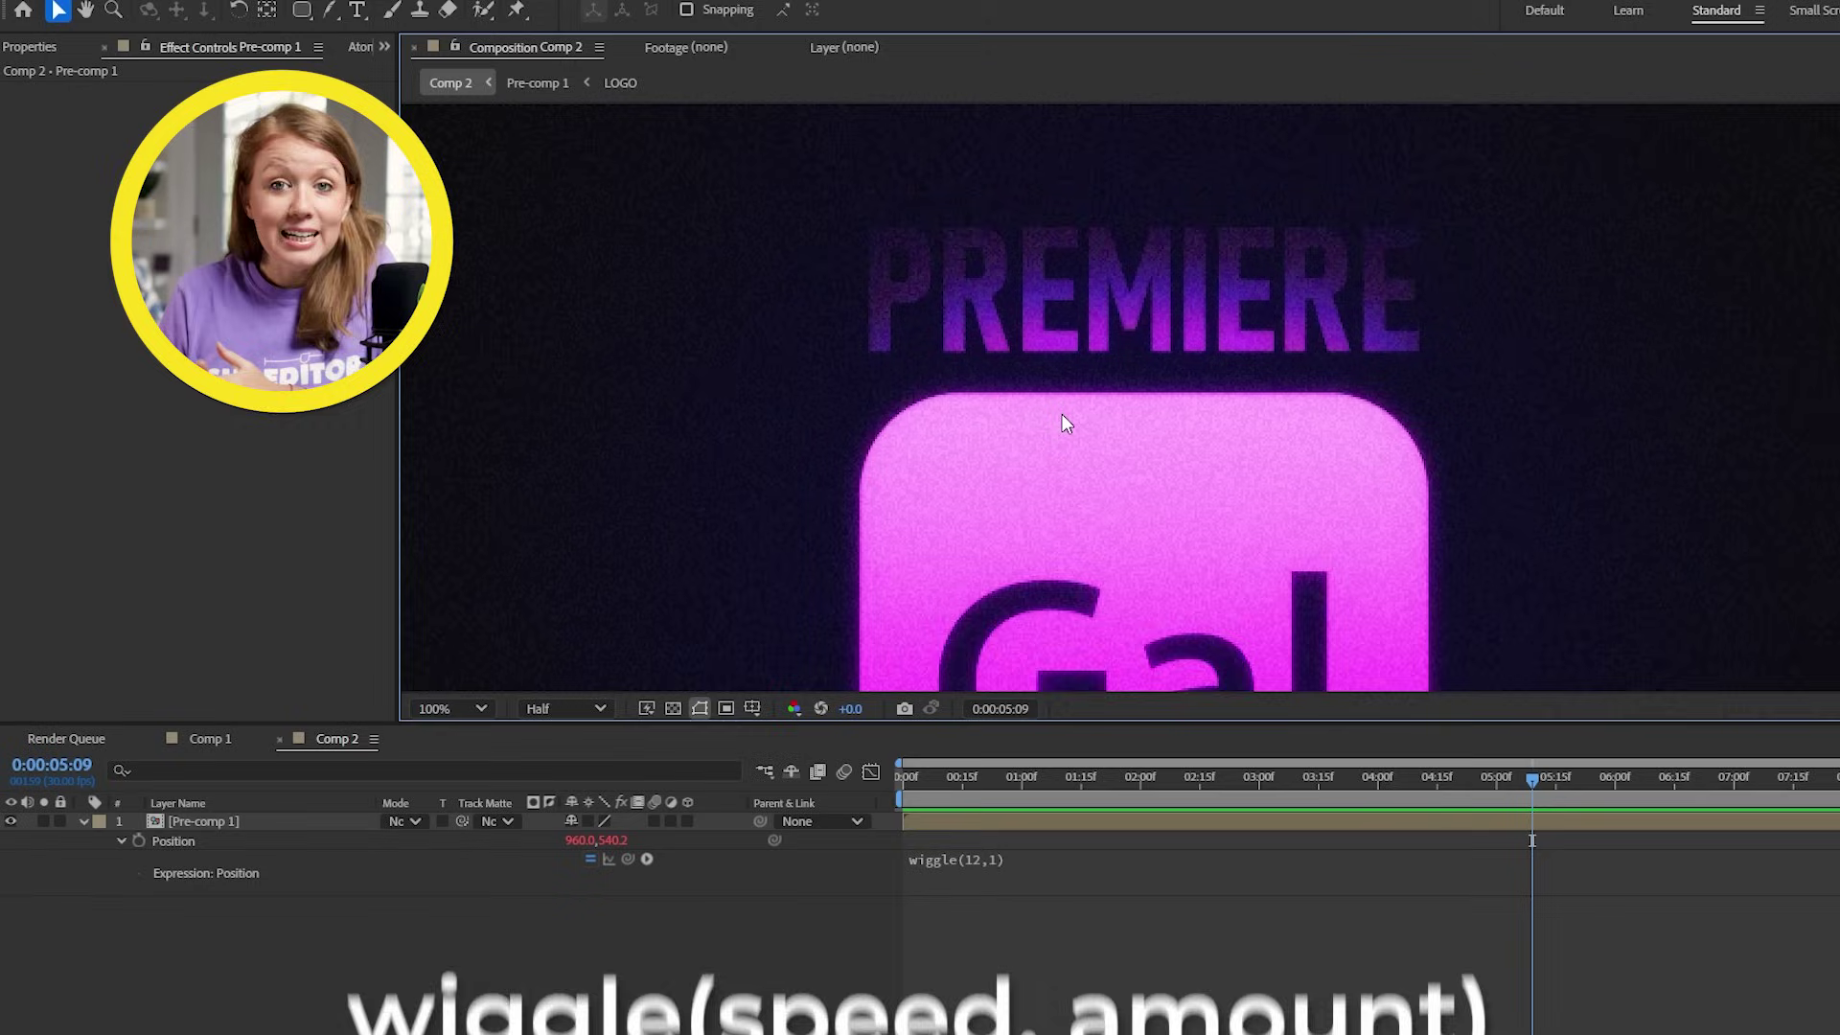
Play back the wiggle motion from around 0:00:01:25 at 200% magnification
{"action": "scroll", "coordinate": [1066, 402], "scroll_direction": "up", "scroll_amount": 3}
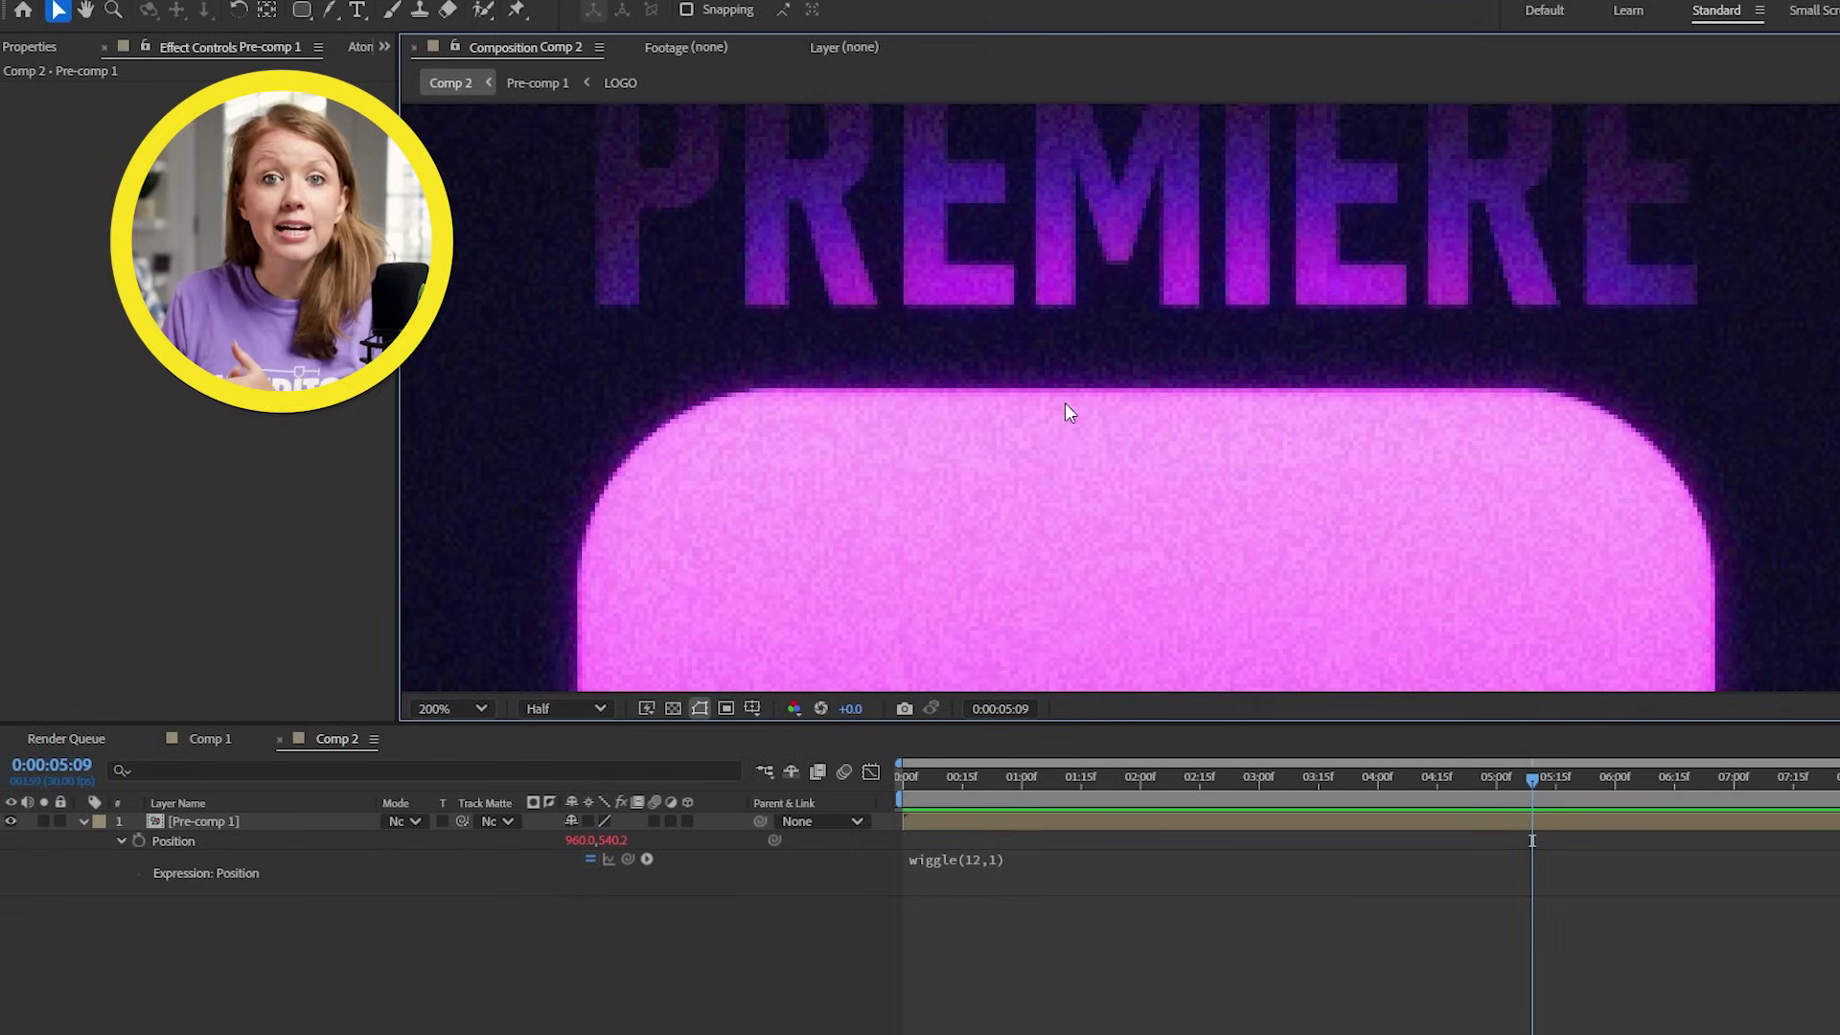
{"action": "left_click", "coordinate": [1123, 780]}
{"action": "key", "text": "space"}
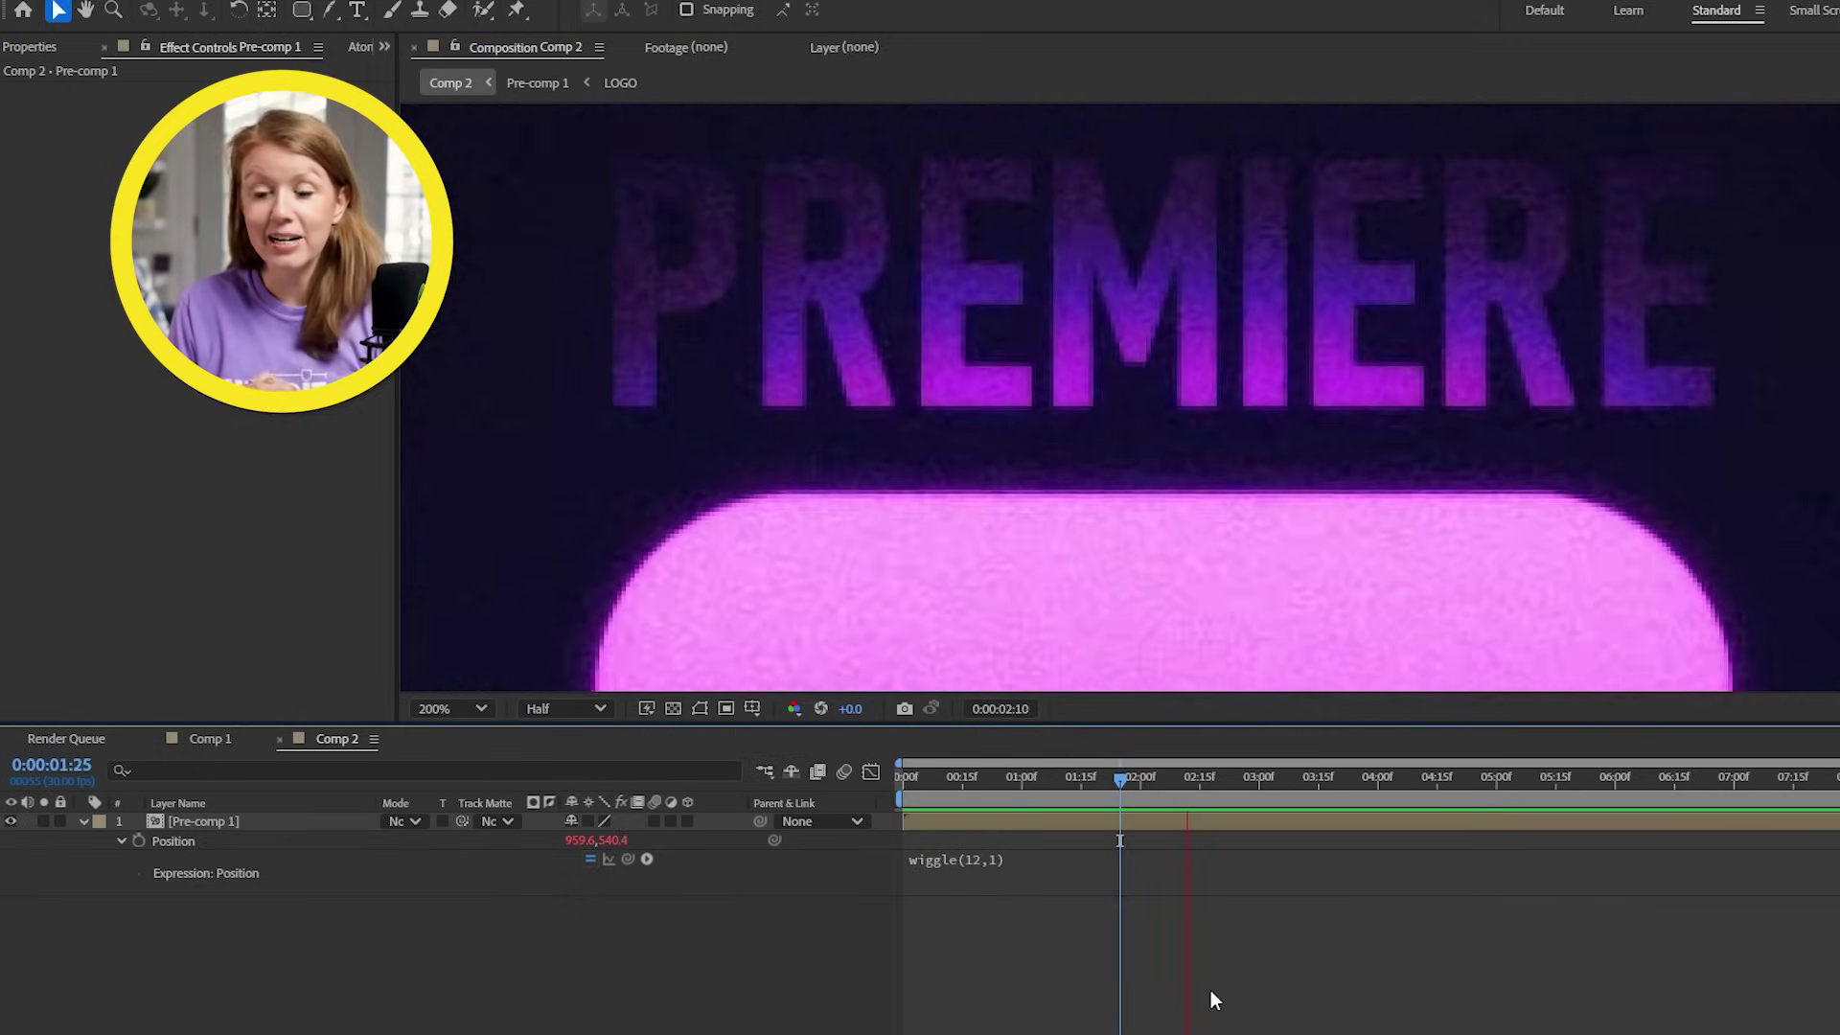
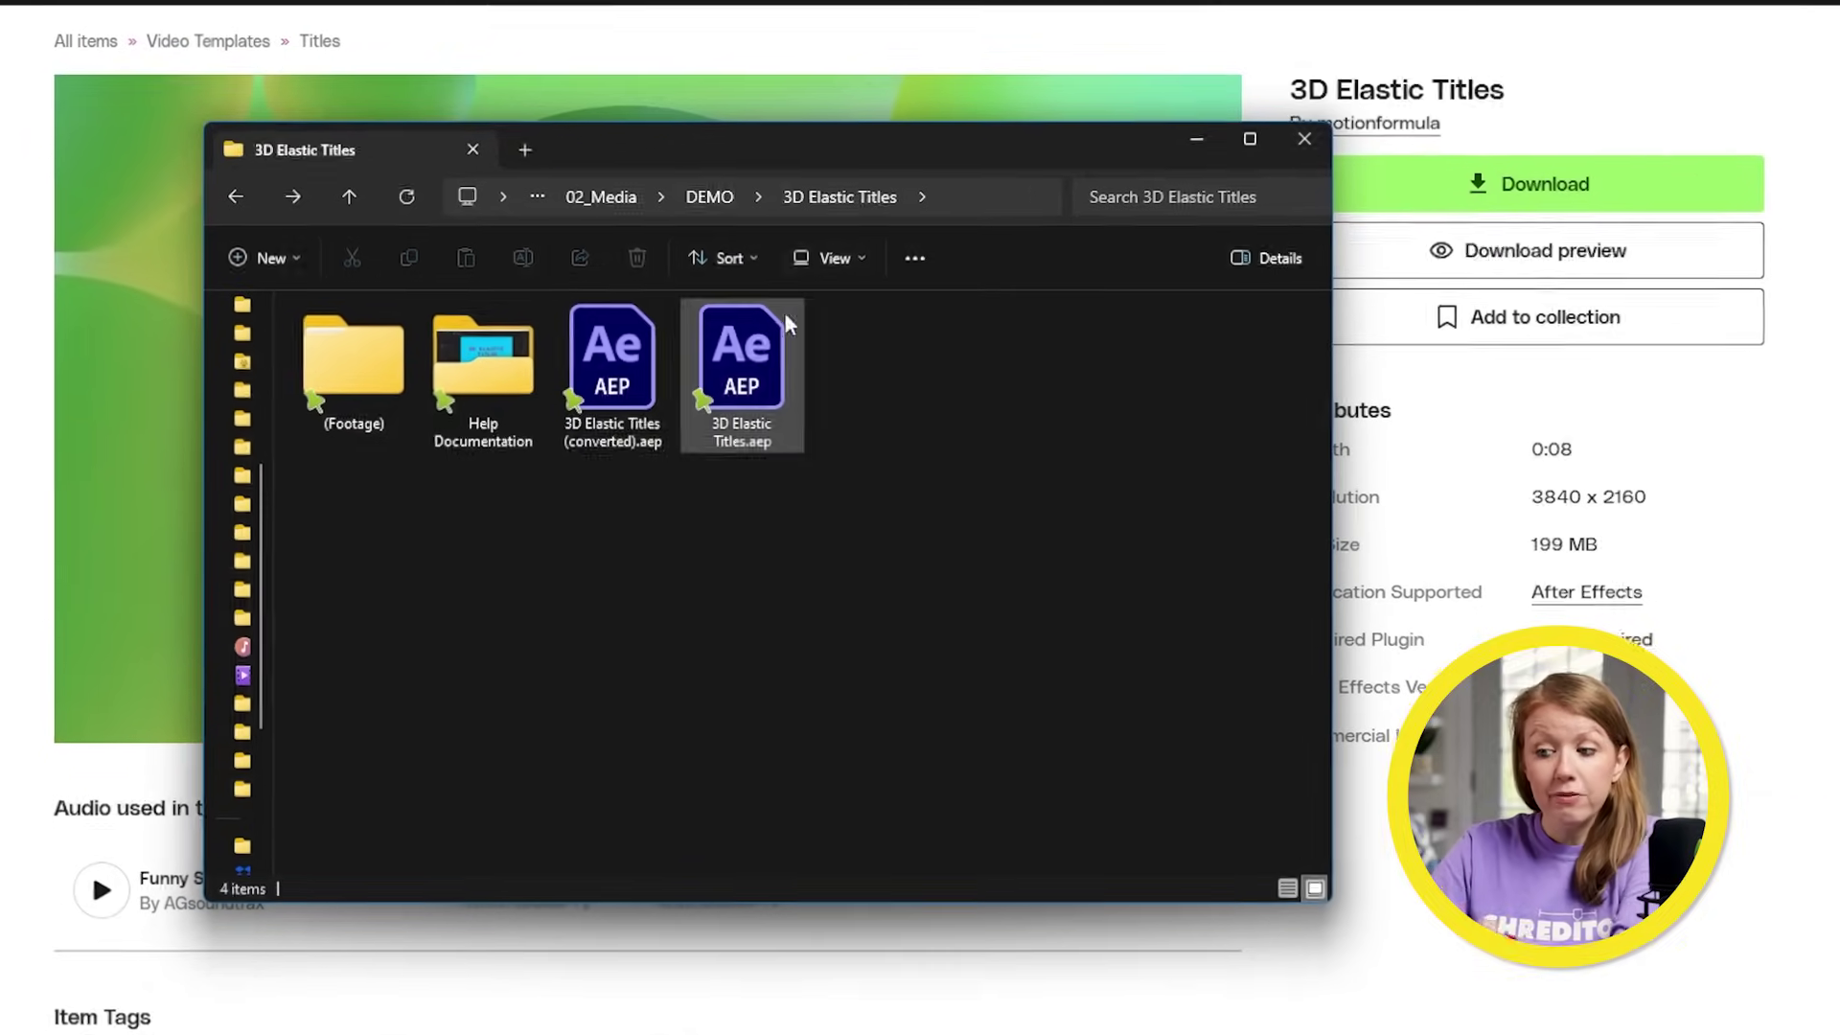
Look through the 3D Elastic Titles template folder, including its project file and the Help Documentation folder
{"action": "left_click", "coordinate": [757, 351]}
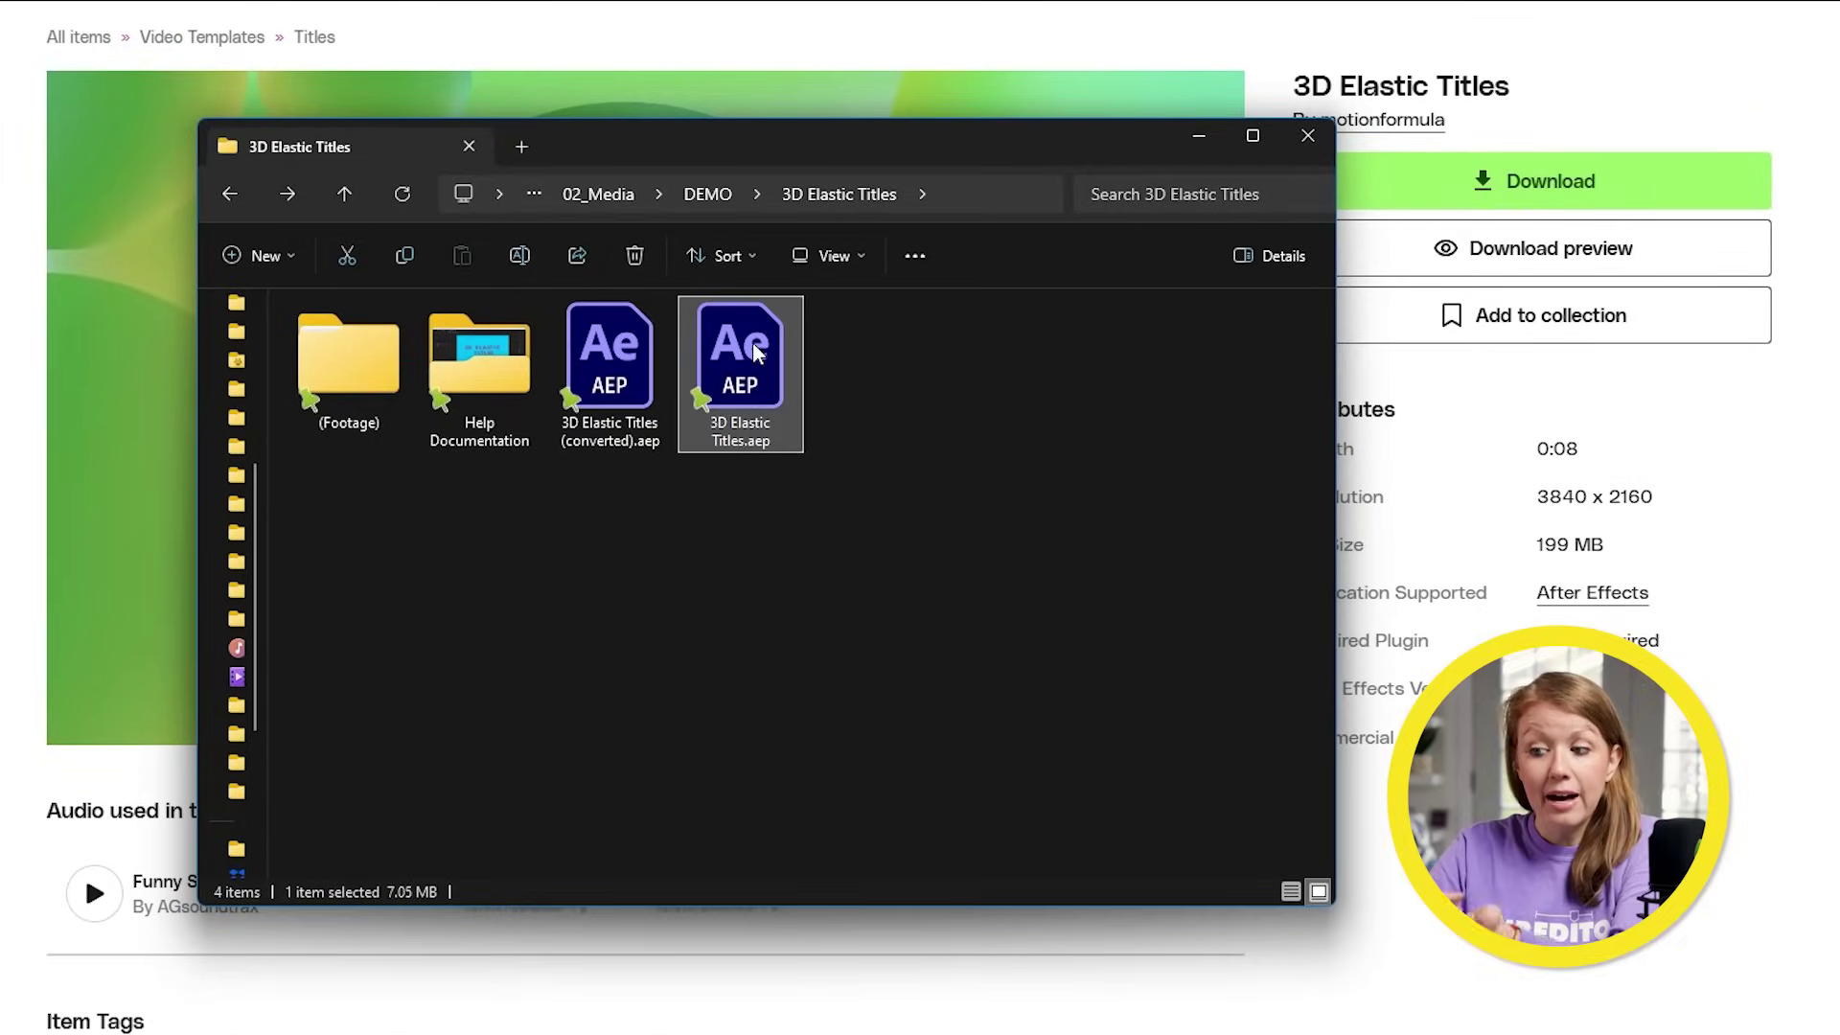
{"action": "double_click", "coordinate": [477, 373]}
{"action": "left_click", "coordinate": [365, 390]}
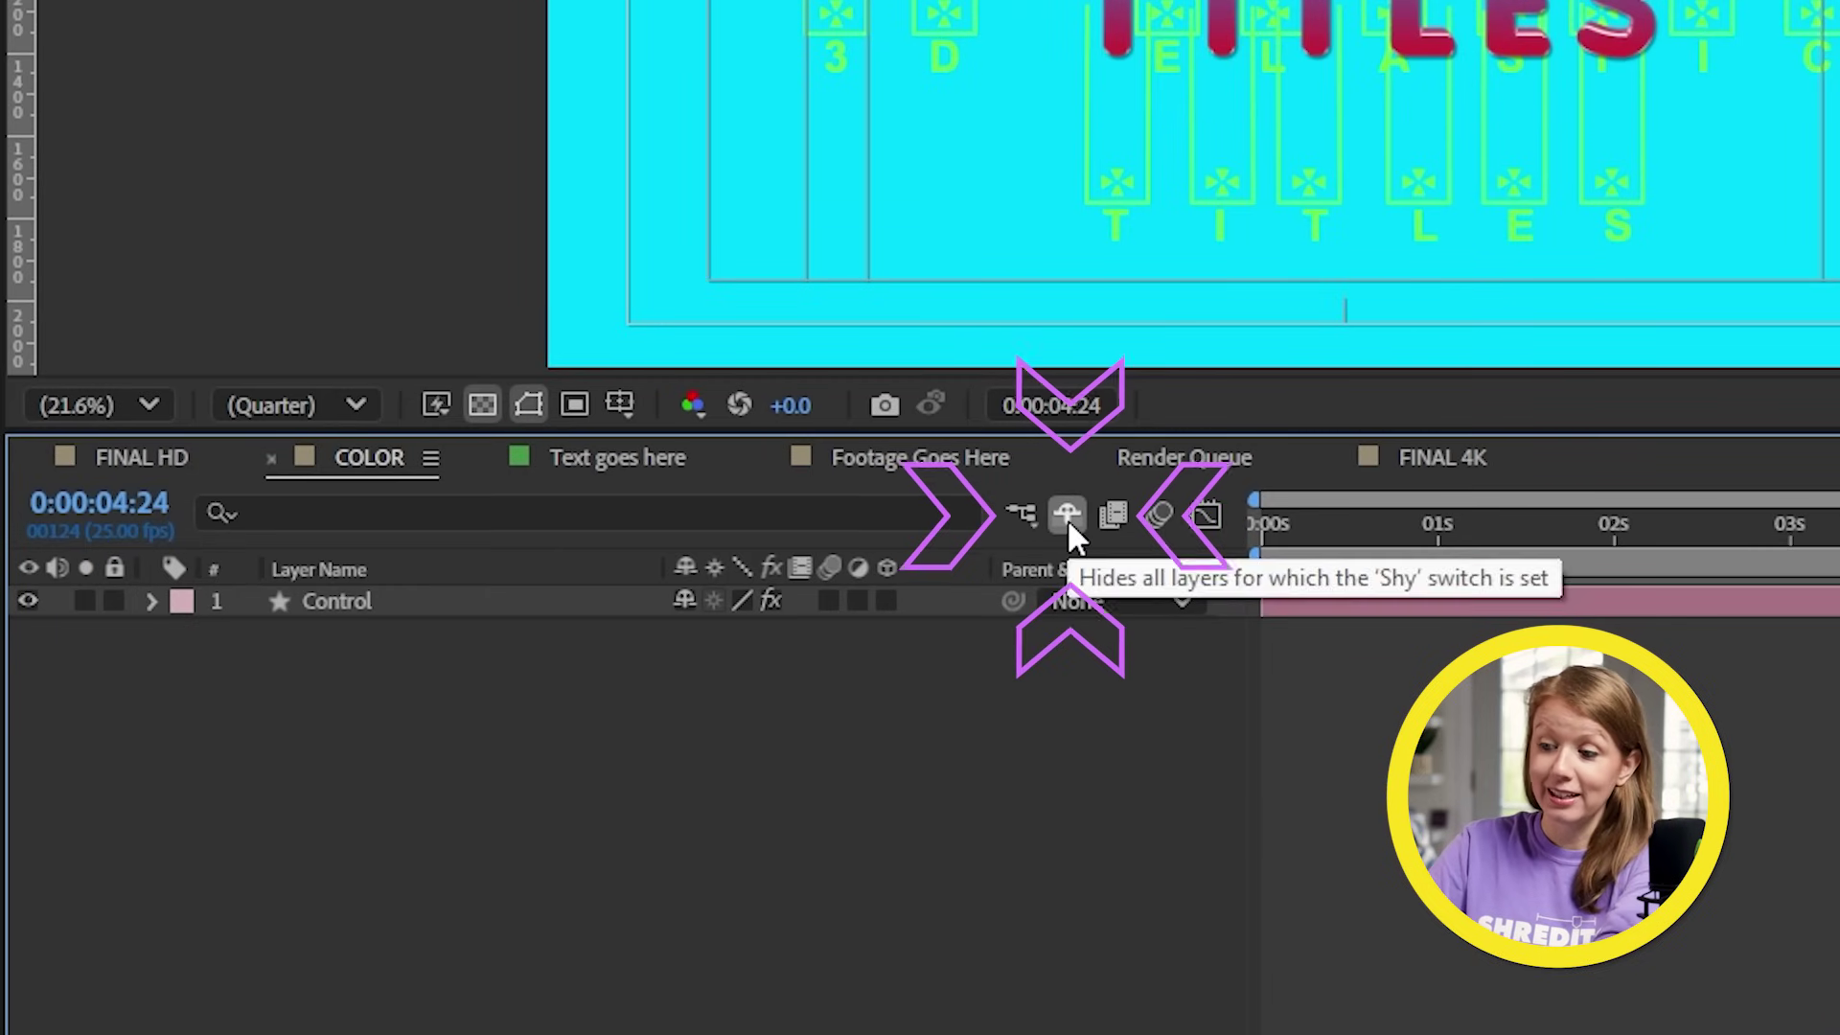
Reveal the hidden shy layers in the COLOR composition and look through the layer list
{"action": "left_click", "coordinate": [1067, 517]}
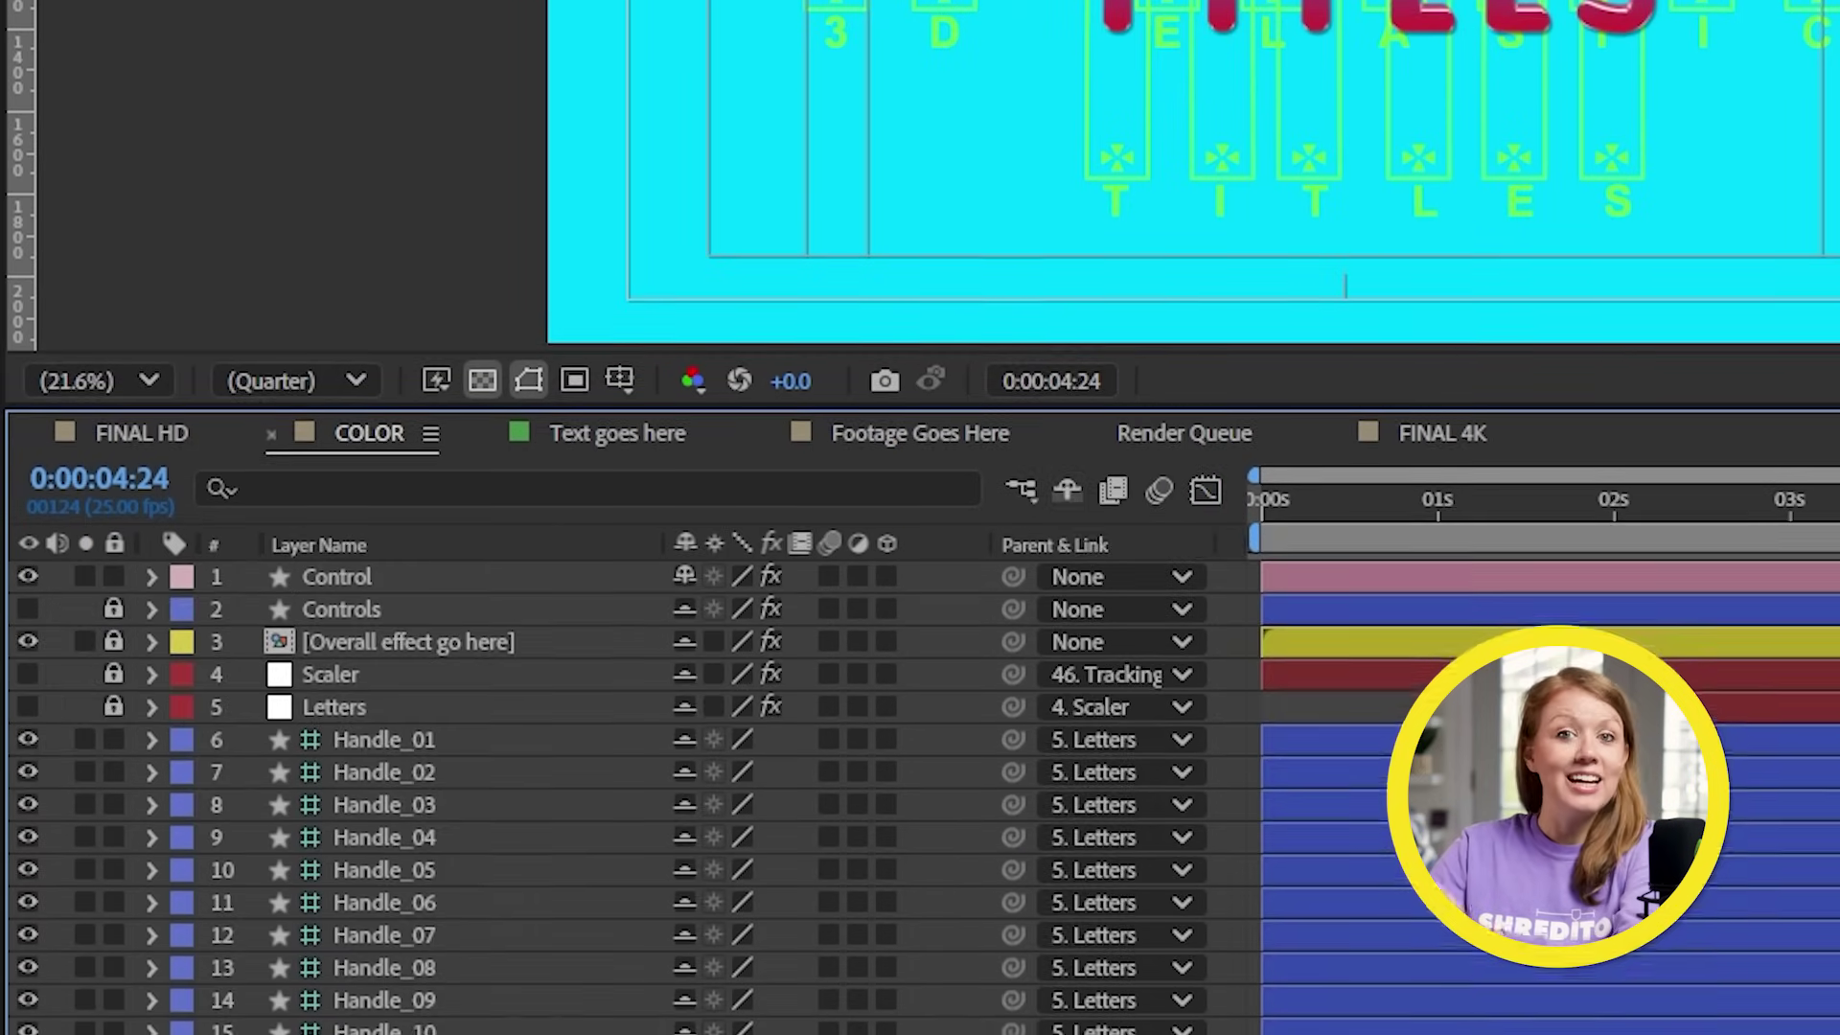
{"action": "scroll", "coordinate": [632, 814], "scroll_direction": "down", "scroll_amount": 10}
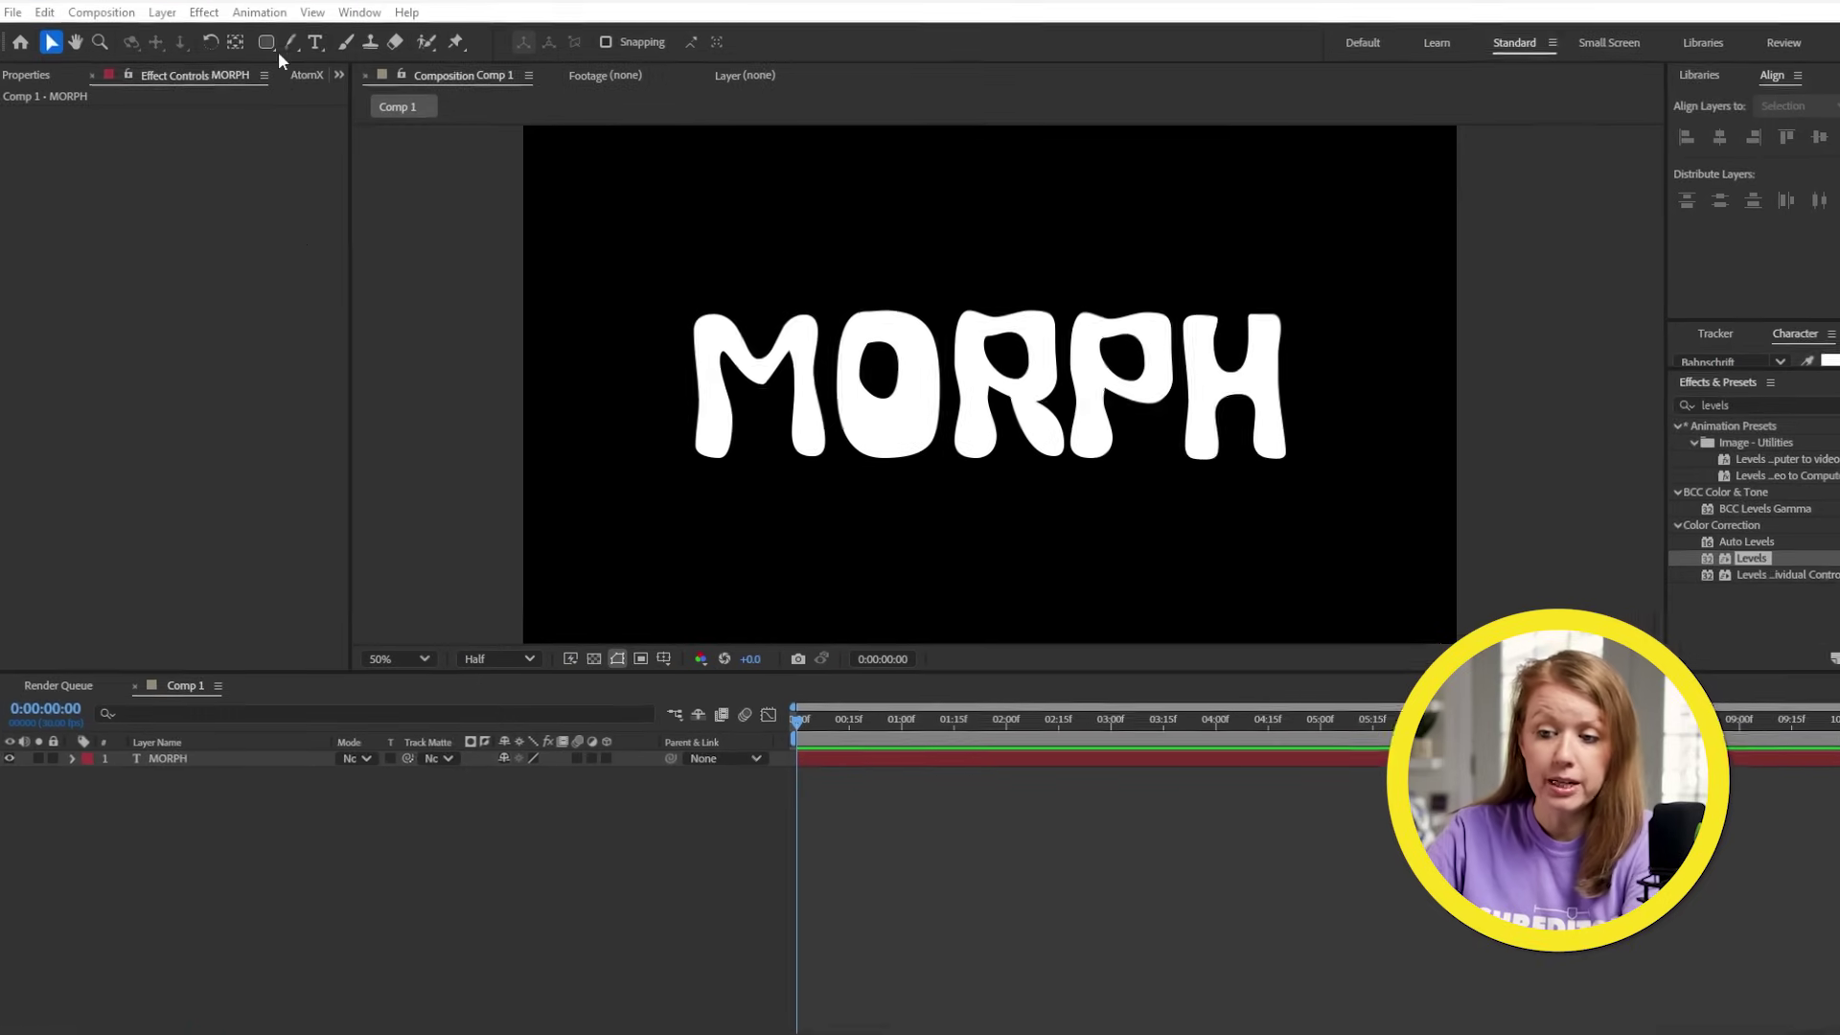
Draw a white rounded rectangle that covers the whole MORPH text in Comp 1
{"action": "left_click", "coordinate": [262, 42]}
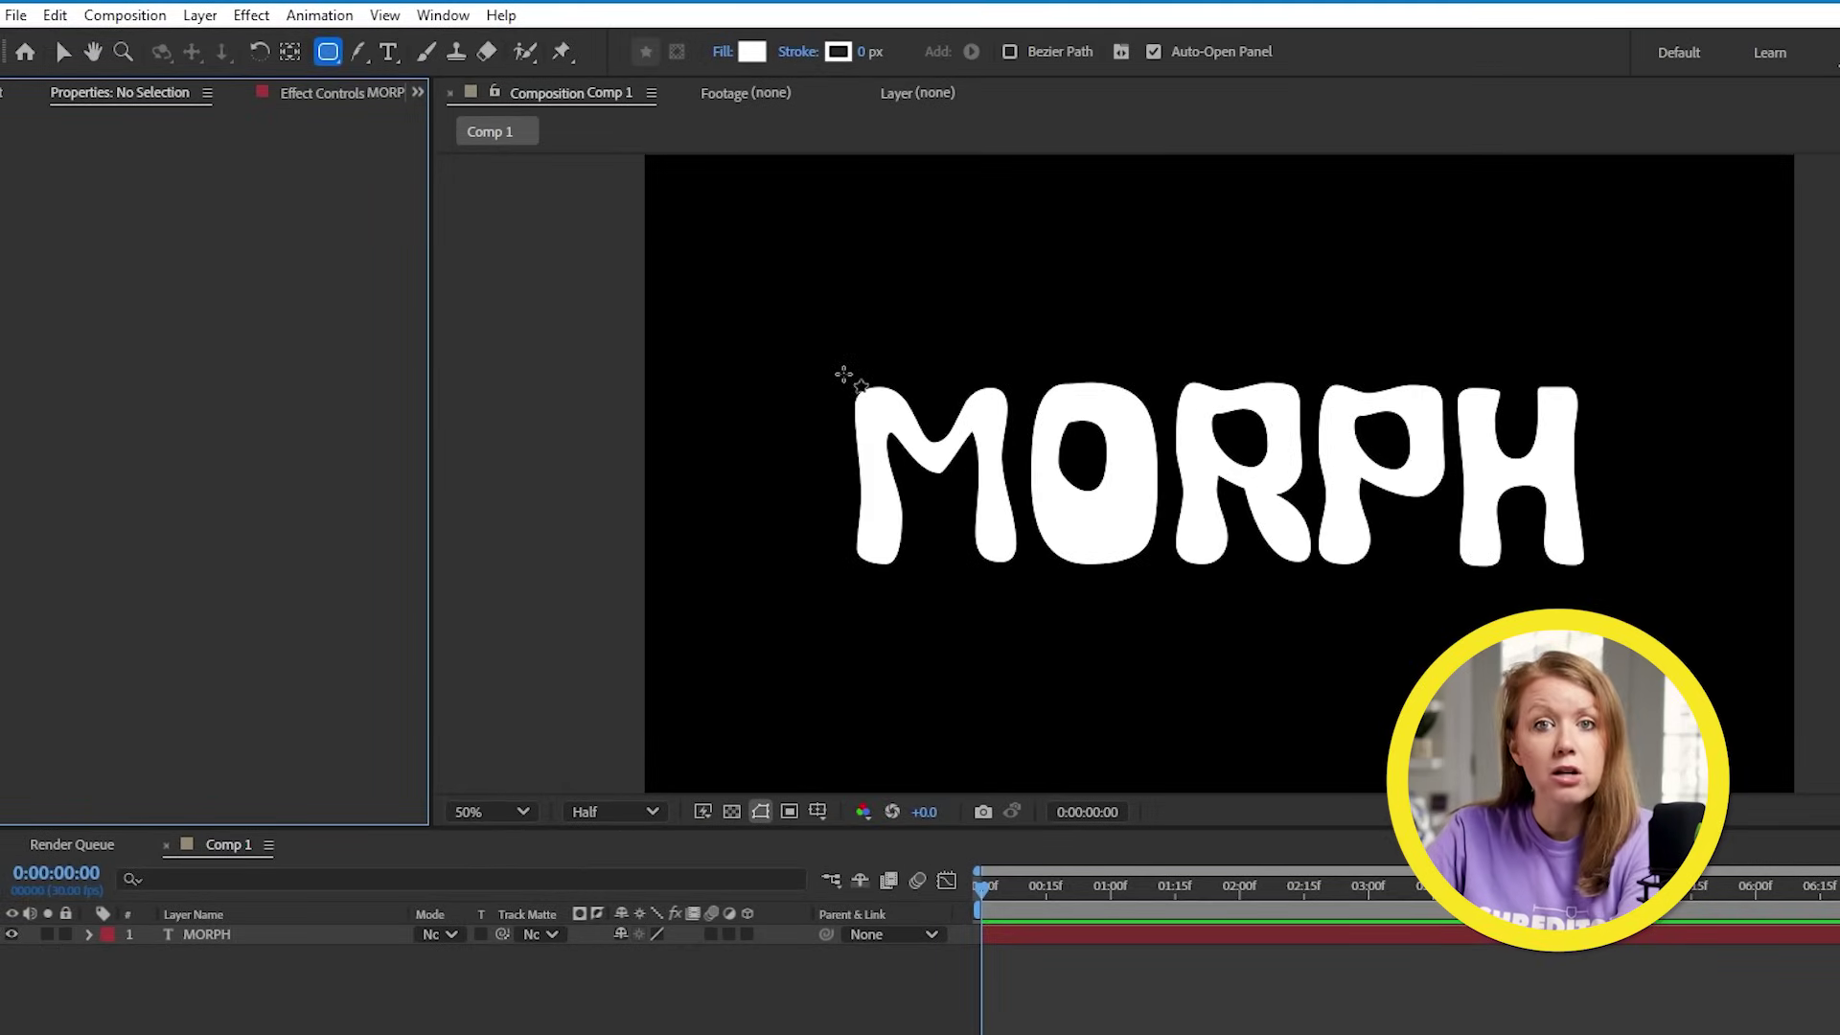
{"action": "left_click_drag", "start_coordinate": [844, 374], "coordinate": [1570, 580]}
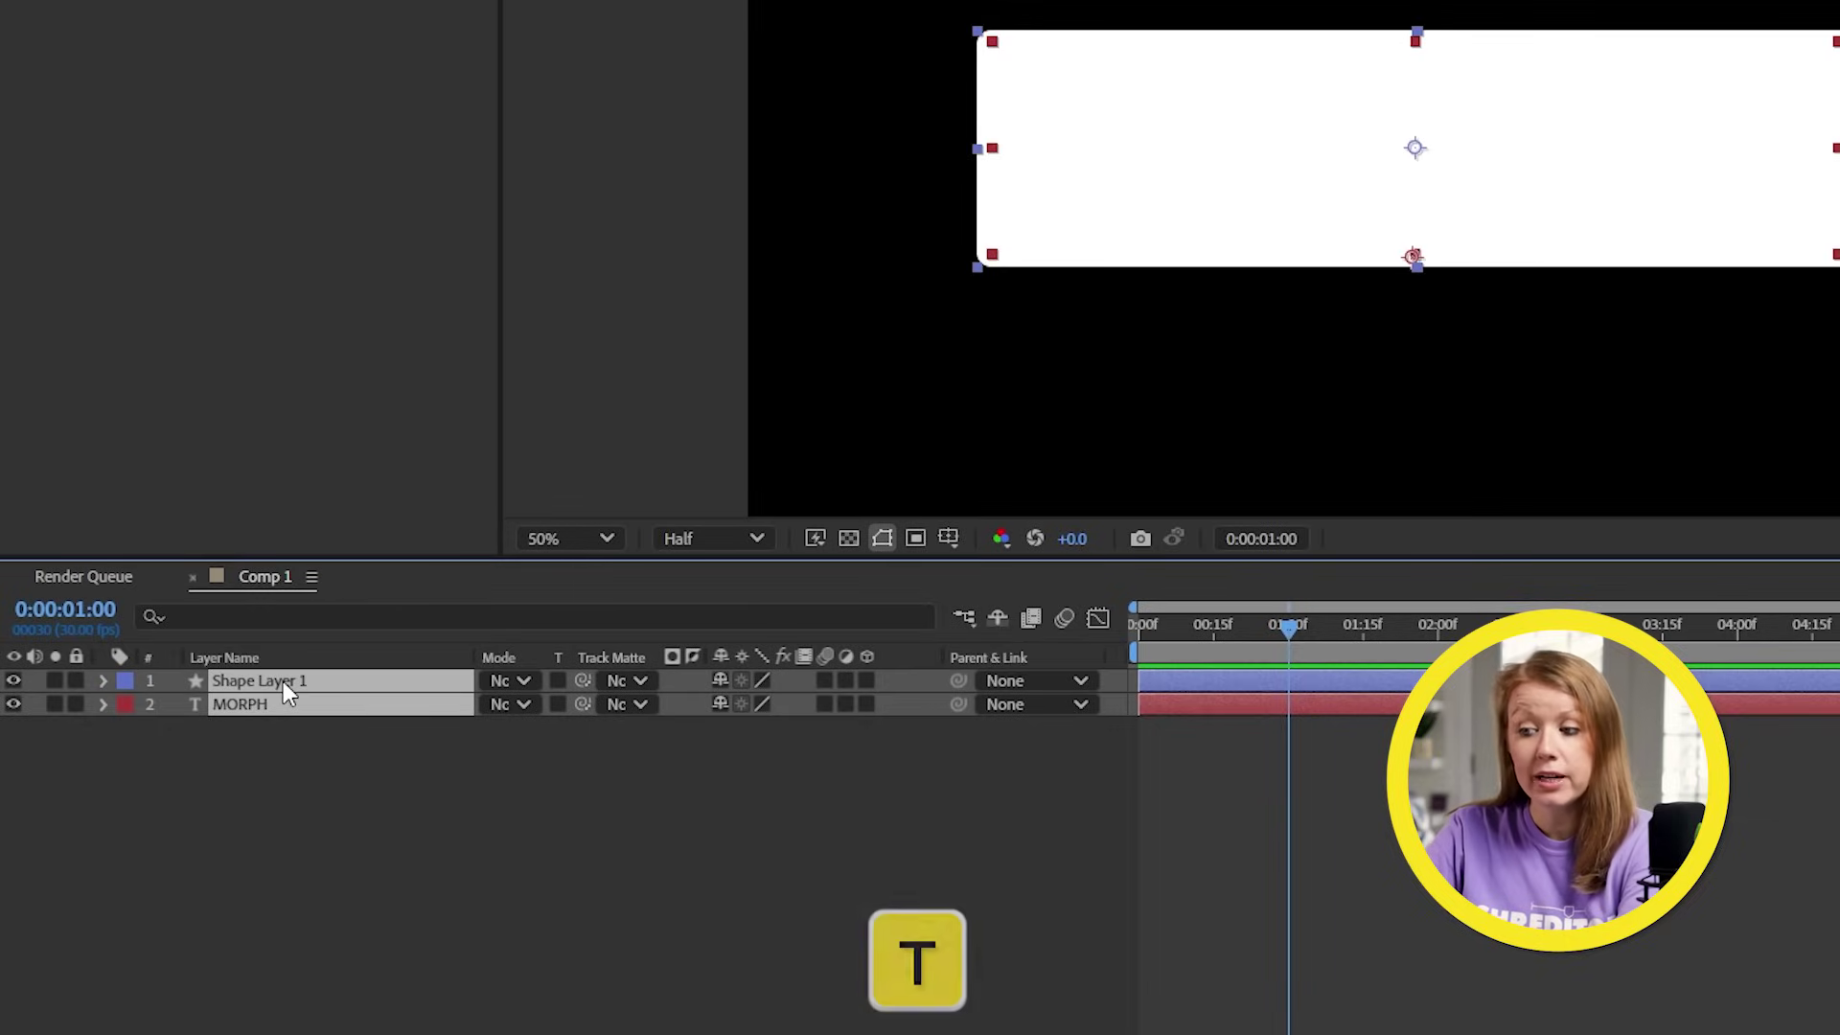
Add Opacity keyframes at 0:00:01:00, with Shape Layer 1 at 100% and the MORPH text at 0%
{"action": "key", "text": "t"}
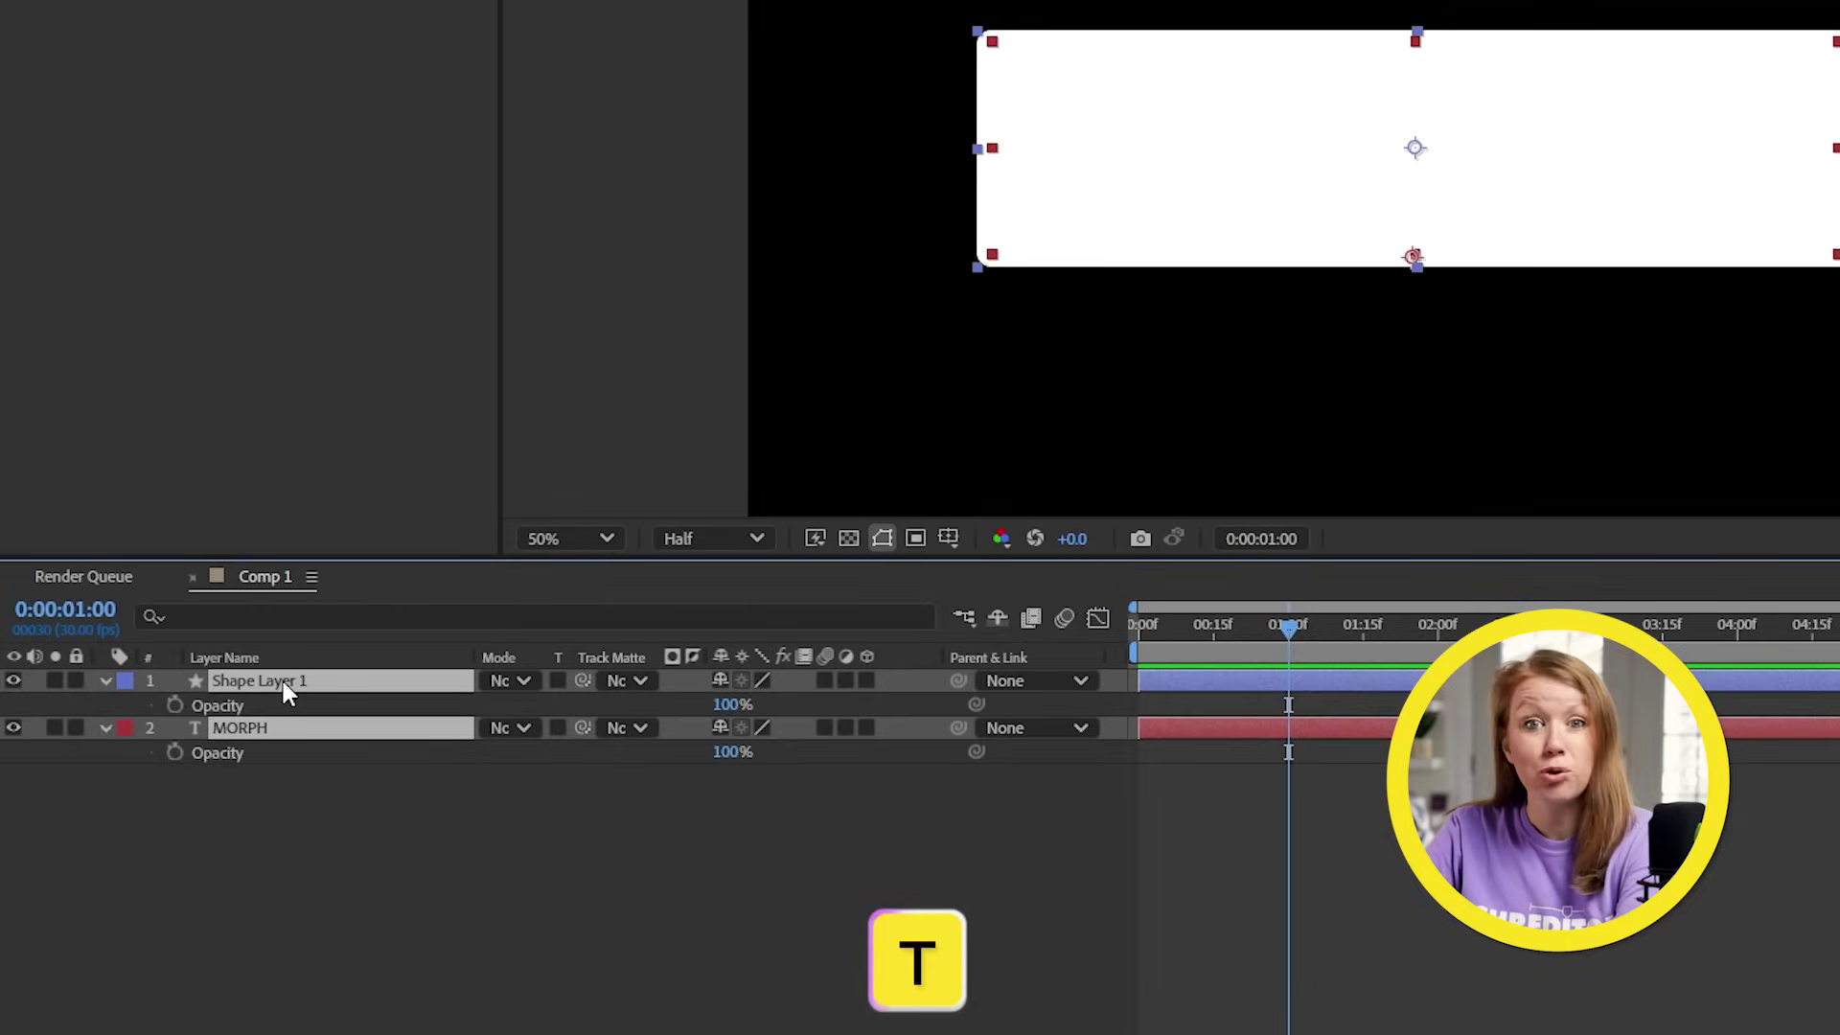
{"action": "left_click", "coordinate": [172, 704]}
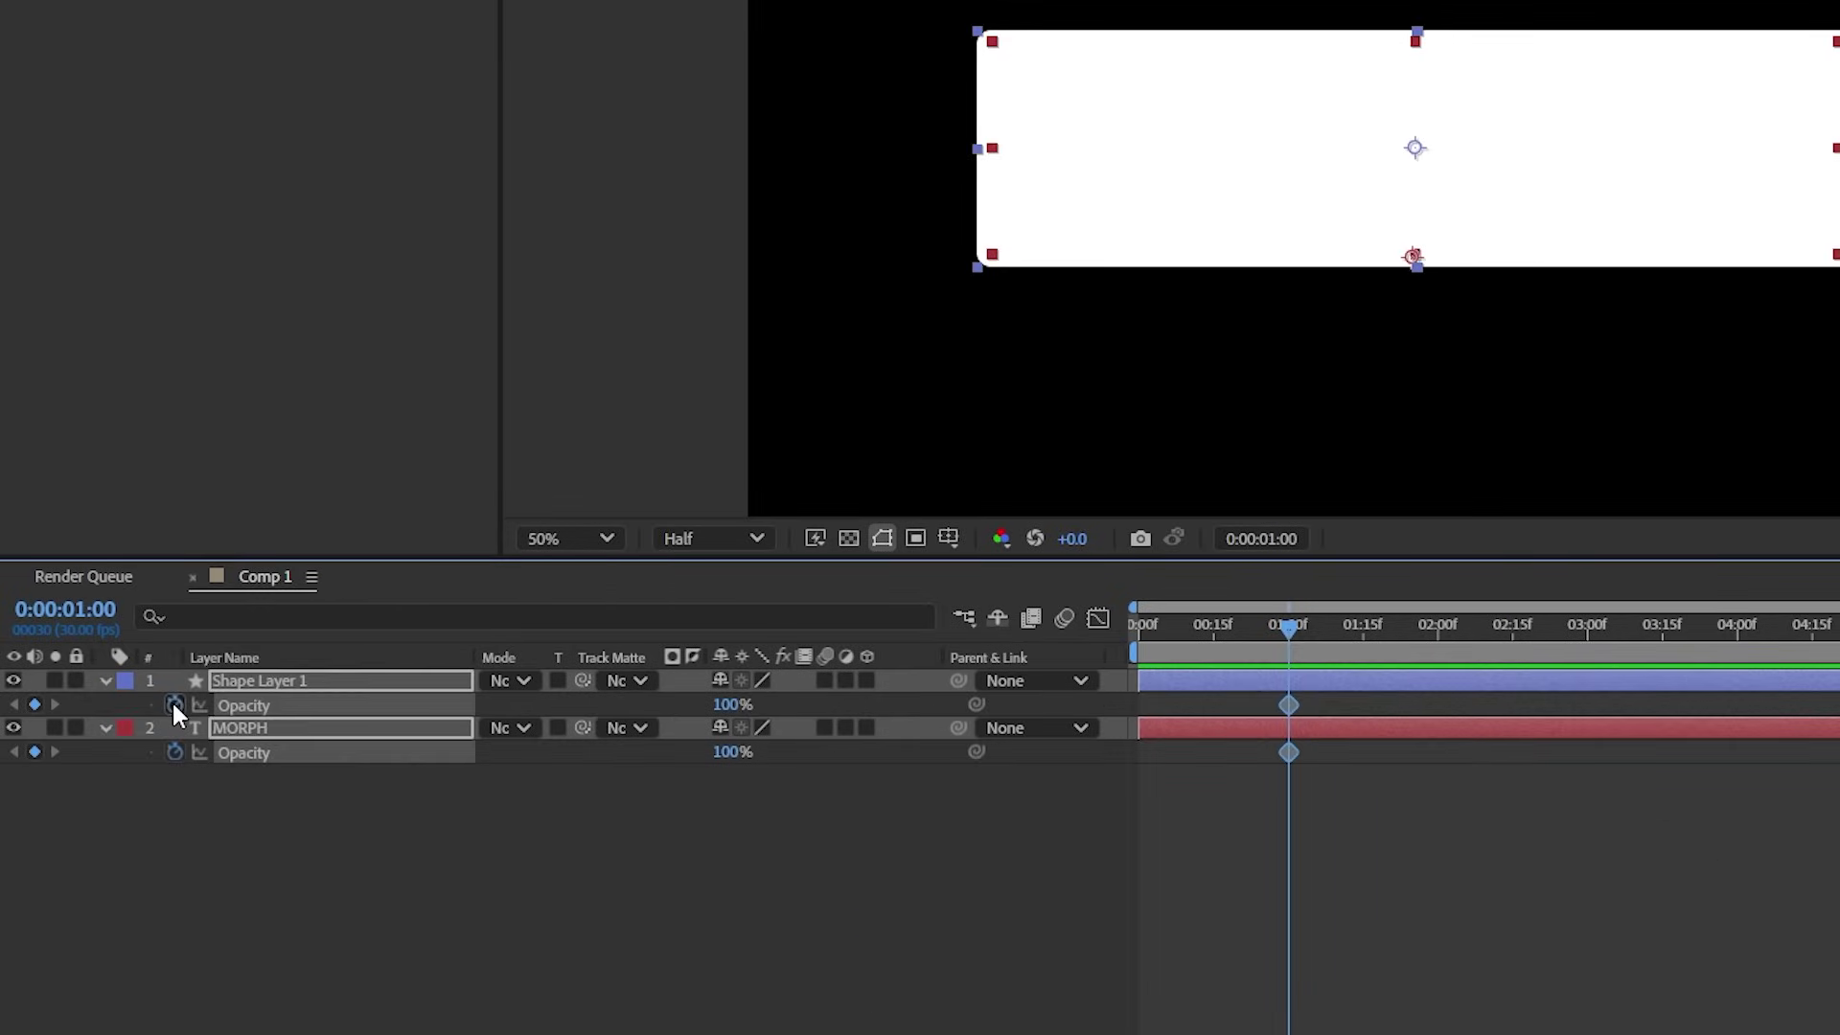
{"action": "left_click", "coordinate": [803, 848]}
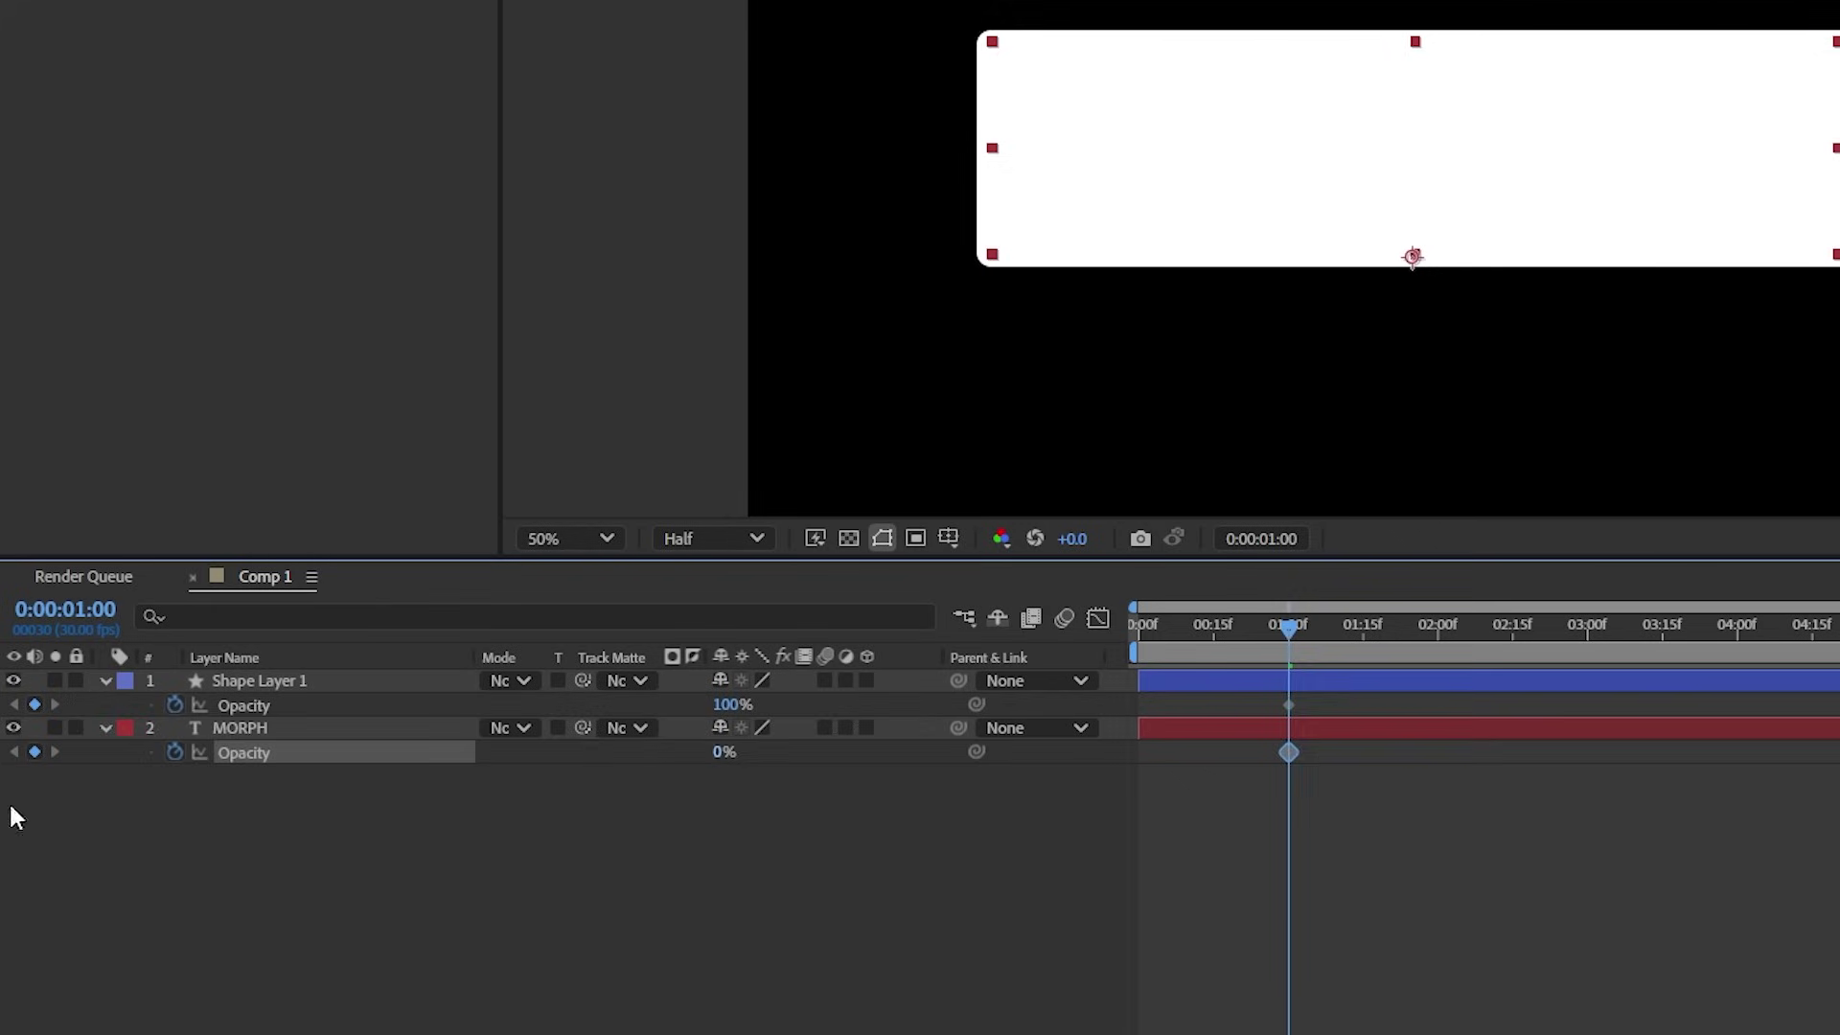
Add Opacity keyframes at 0:00:03:00 that fade out Shape Layer 1 and fade in the MORPH text
{"action": "left_click", "coordinate": [1284, 731]}
{"action": "left_click_drag", "start_coordinate": [1595, 668], "coordinate": [1584, 665]}
{"action": "left_click", "coordinate": [700, 820]}
{"action": "left_click_drag", "start_coordinate": [728, 720], "coordinate": [614, 805]}
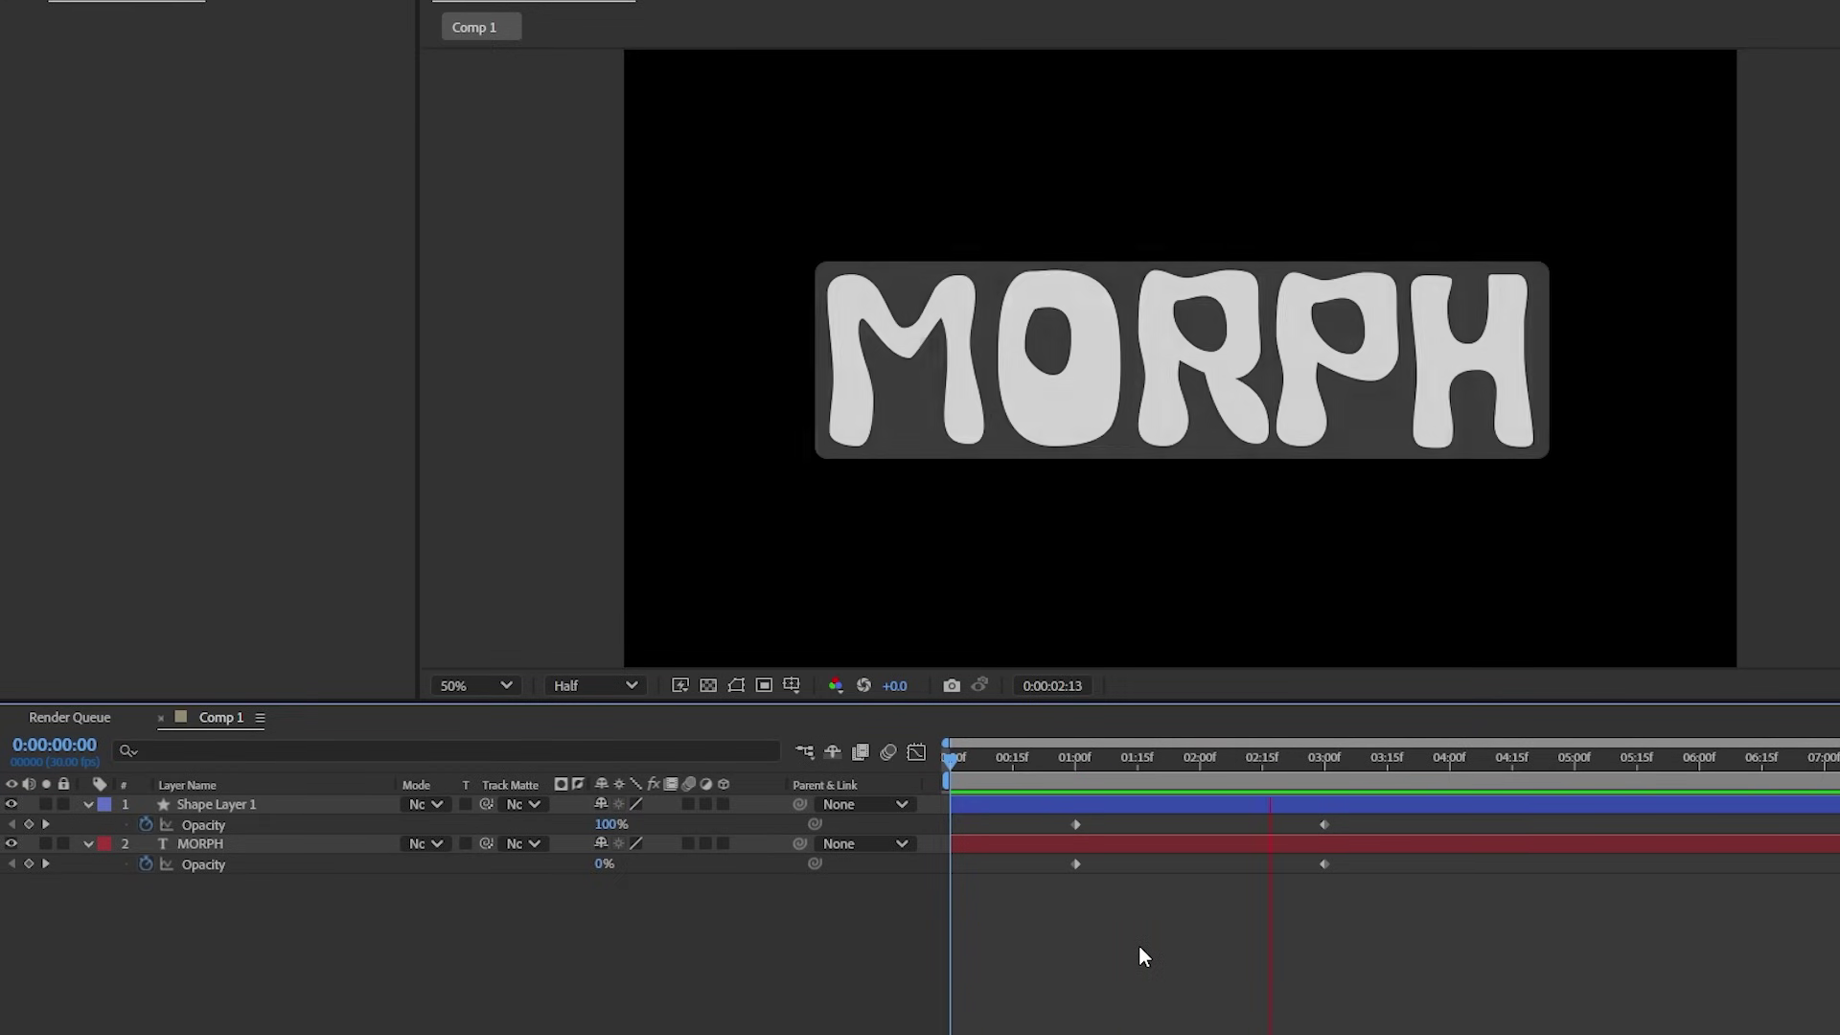
Create an adjustment layer above Shape Layer 1 and MORPH, and apply Gaussian Blur to it
{"action": "right_click", "coordinate": [372, 922]}
{"action": "mouse_move", "coordinate": [522, 634]}
{"action": "left_click", "coordinate": [751, 821]}
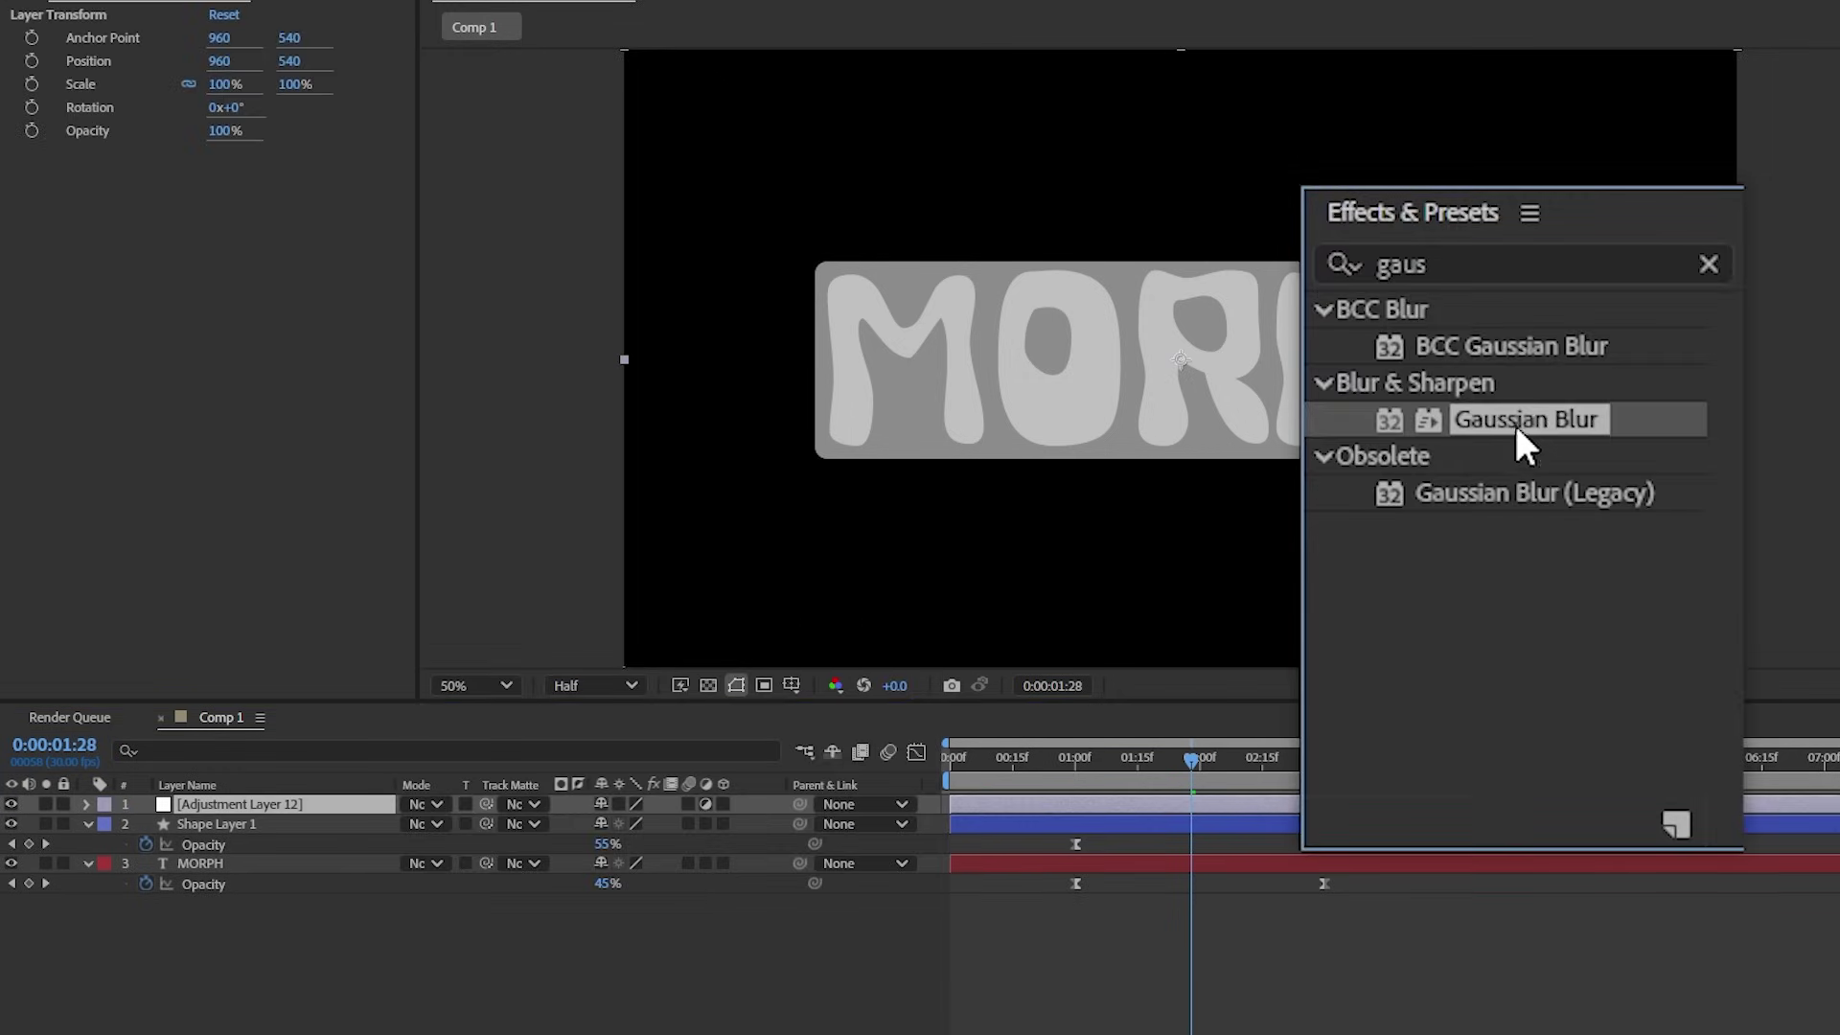
{"action": "left_click_drag", "start_coordinate": [353, 803], "coordinate": [319, 812]}
Add a Gaussian Blur Blurriness keyframe of 0 at 0:00:01:00 on the adjustment layer
{"action": "left_click", "coordinate": [88, 803]}
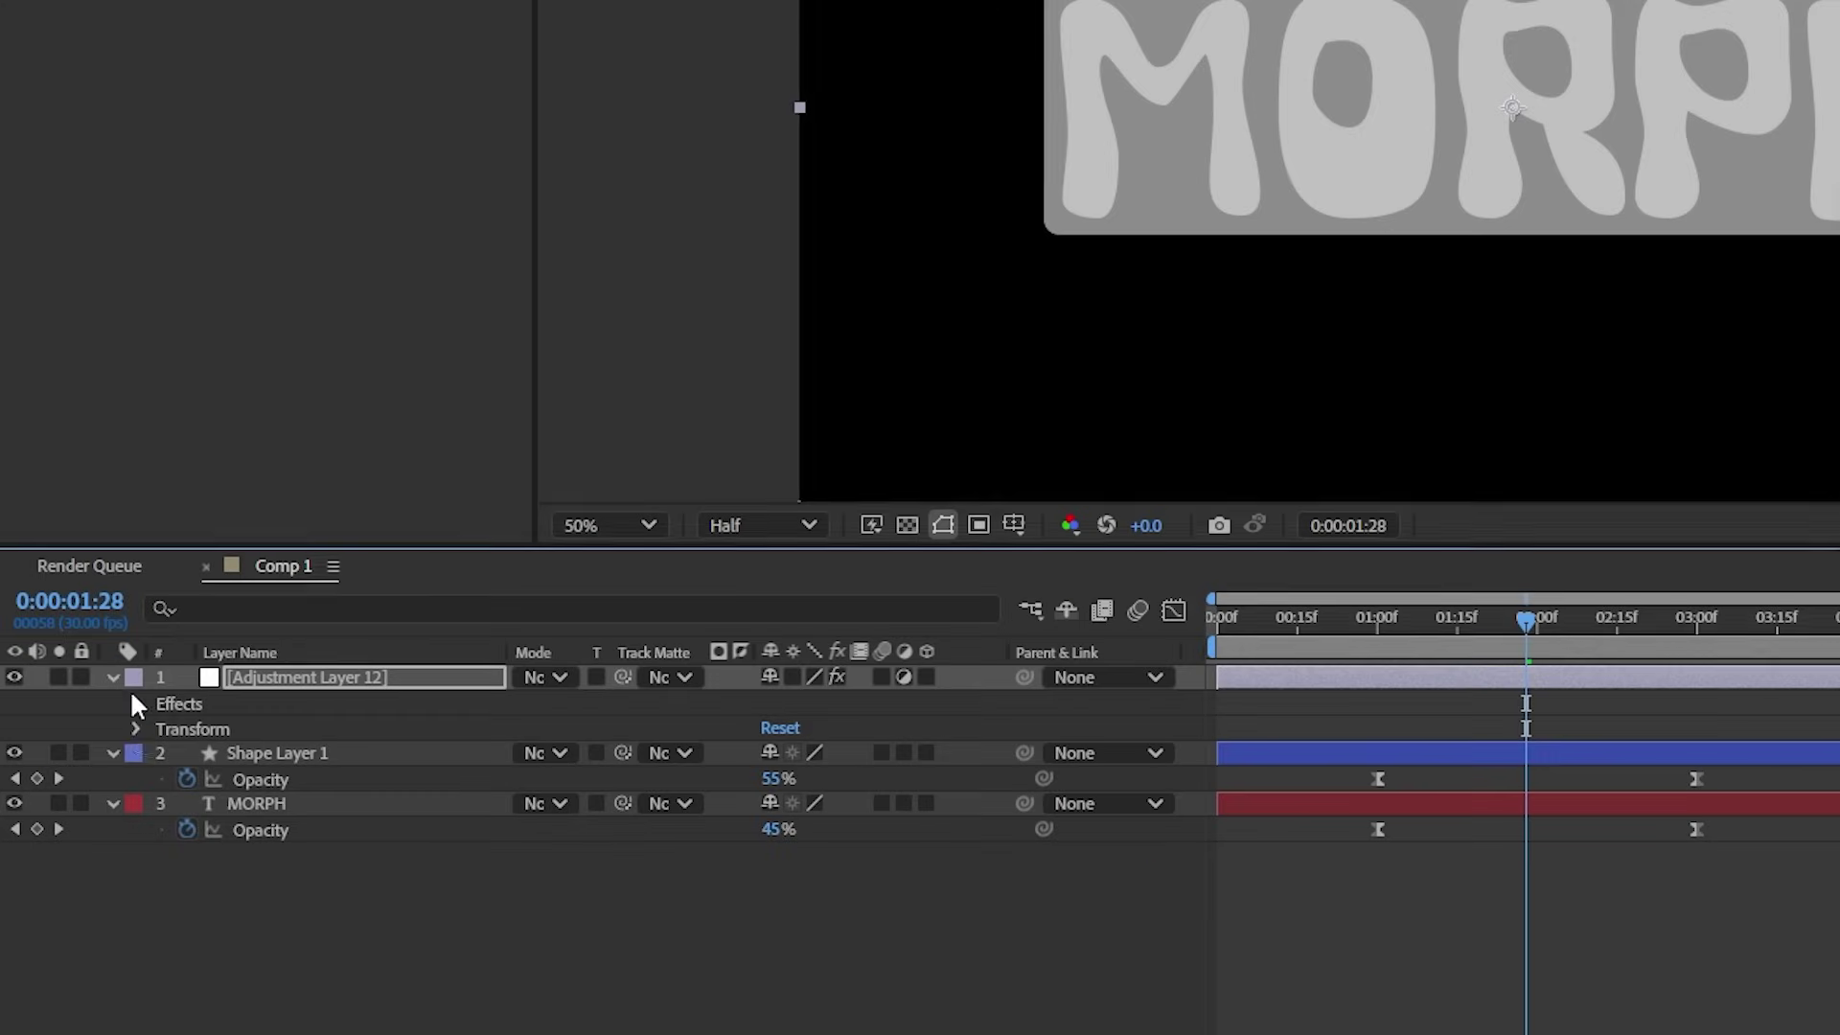
{"action": "left_click", "coordinate": [136, 703]}
{"action": "left_click", "coordinate": [164, 728]}
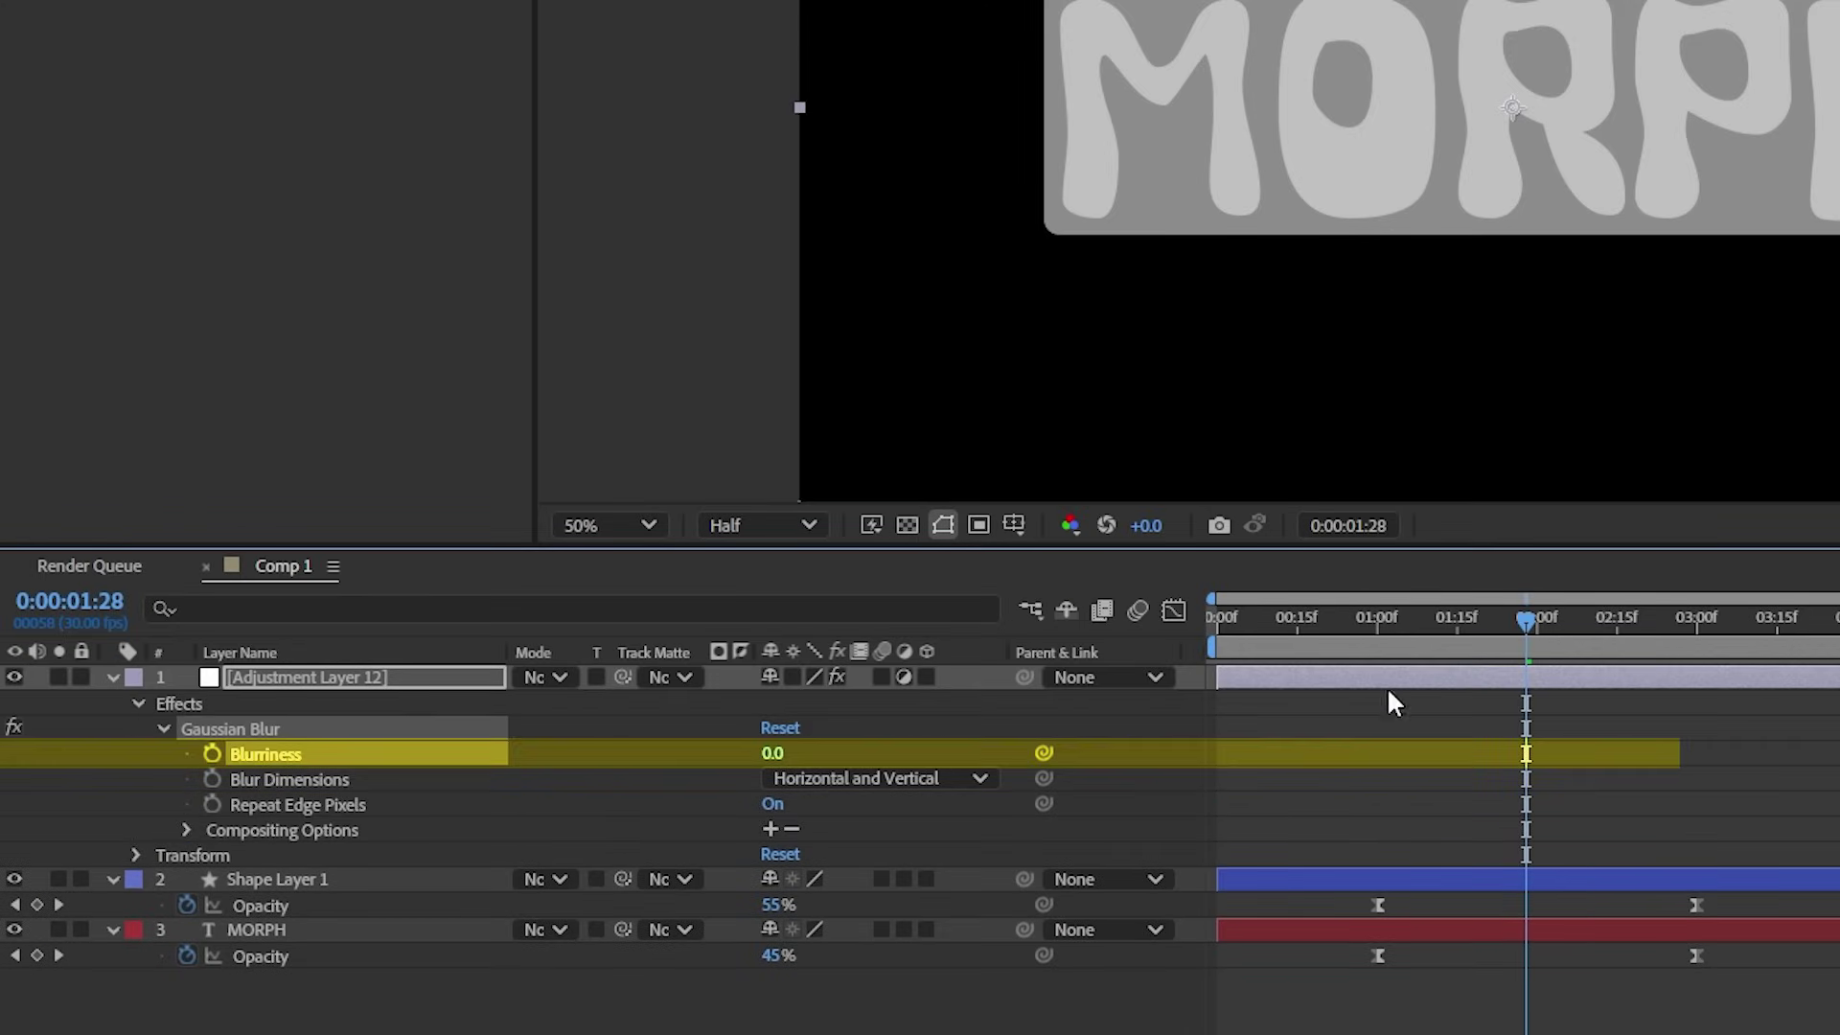
{"action": "left_click", "coordinate": [1390, 628]}
{"action": "left_click", "coordinate": [211, 754]}
Keyframe the Blurriness at 111.0 at 0:00:01:29 and turn off Repeat Edge Pixels
{"action": "left_click_drag", "start_coordinate": [1378, 623], "coordinate": [1532, 639]}
{"action": "left_click", "coordinate": [36, 753]}
{"action": "left_click", "coordinate": [772, 803]}
{"action": "left_click_drag", "start_coordinate": [772, 753], "coordinate": [1821, 739]}
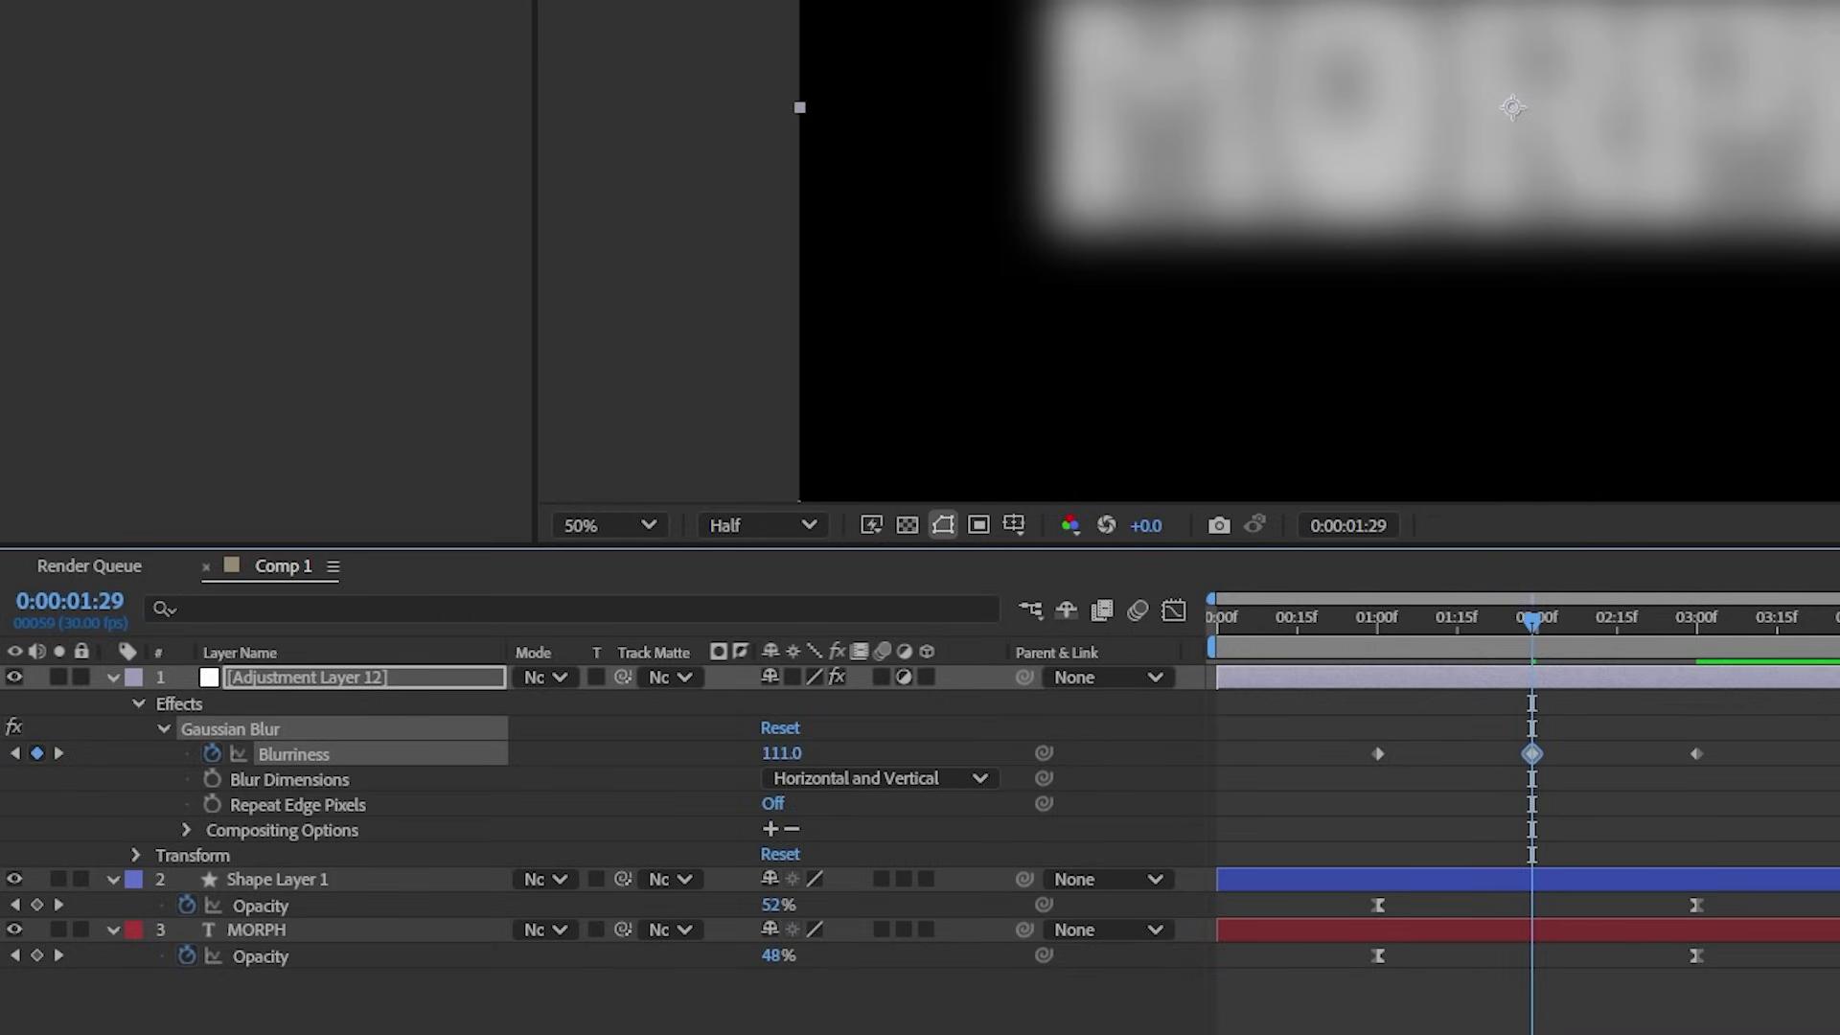
Find the Levels effect and apply it to the adjustment layer below Gaussian Blur
{"action": "key", "text": "ctrl+space"}
{"action": "type", "text": "lev"}
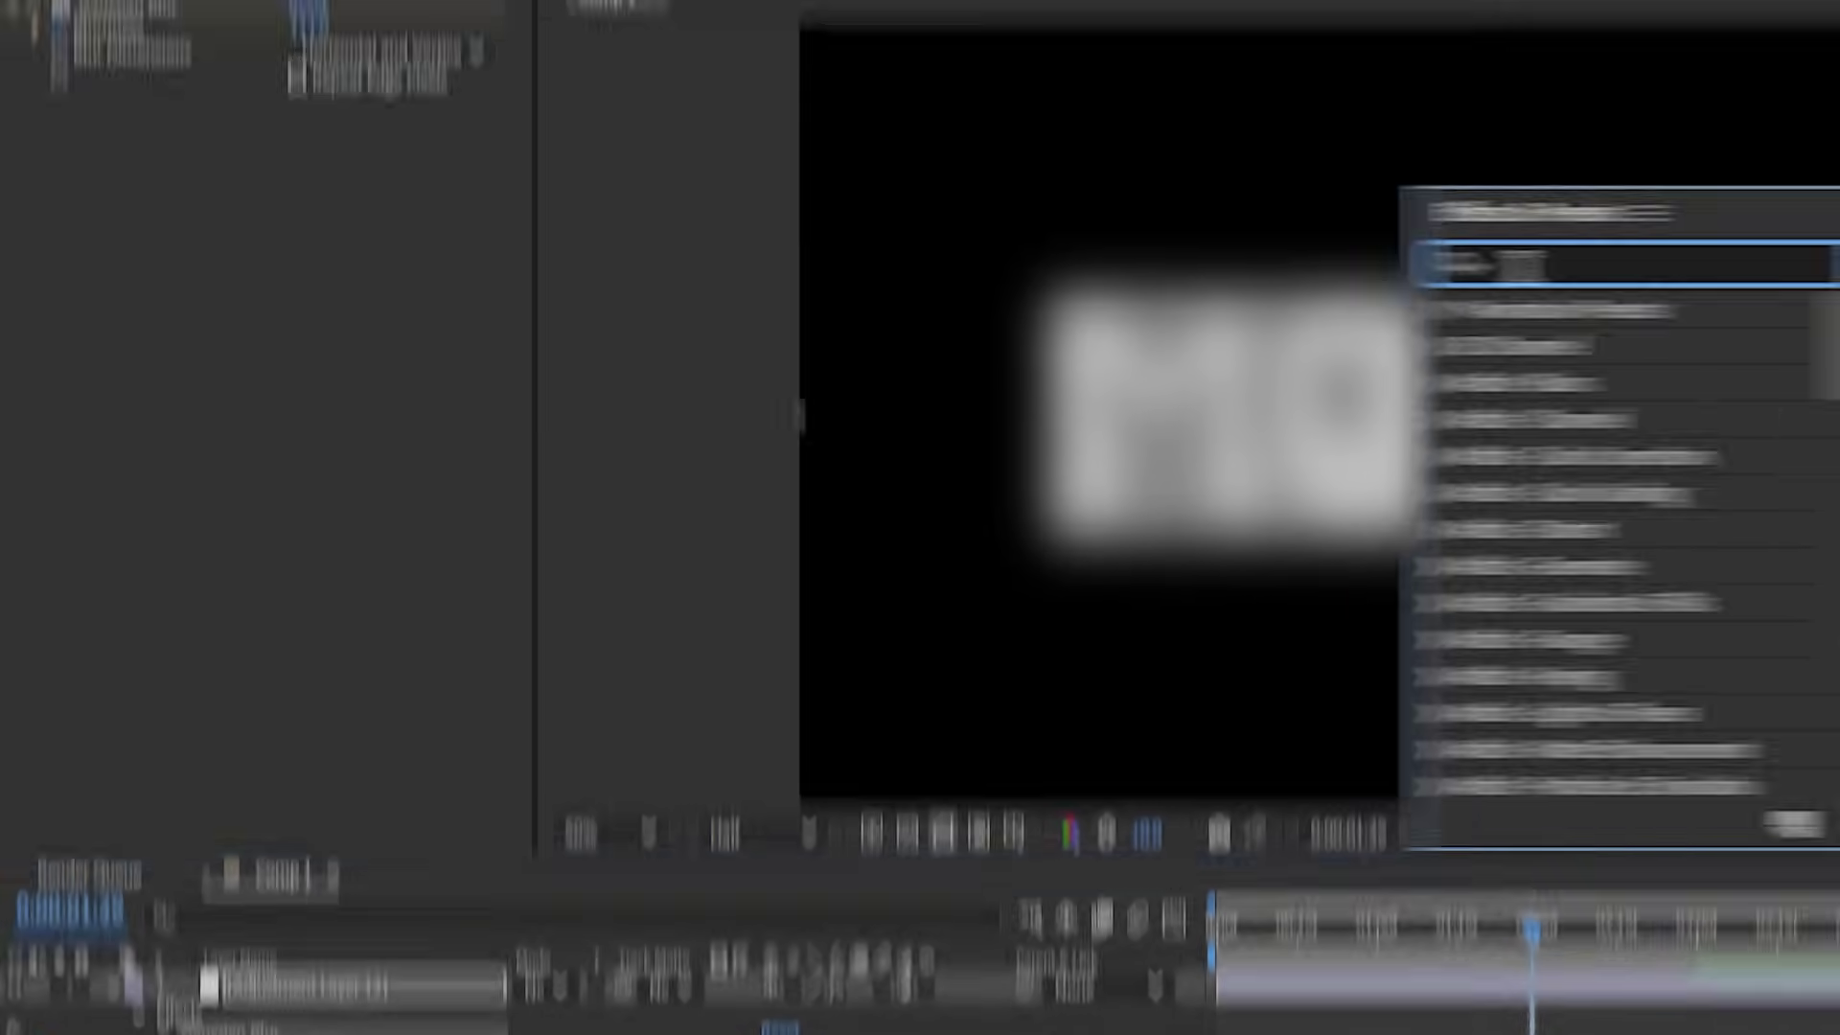
{"action": "left_click", "coordinate": [1487, 613]}
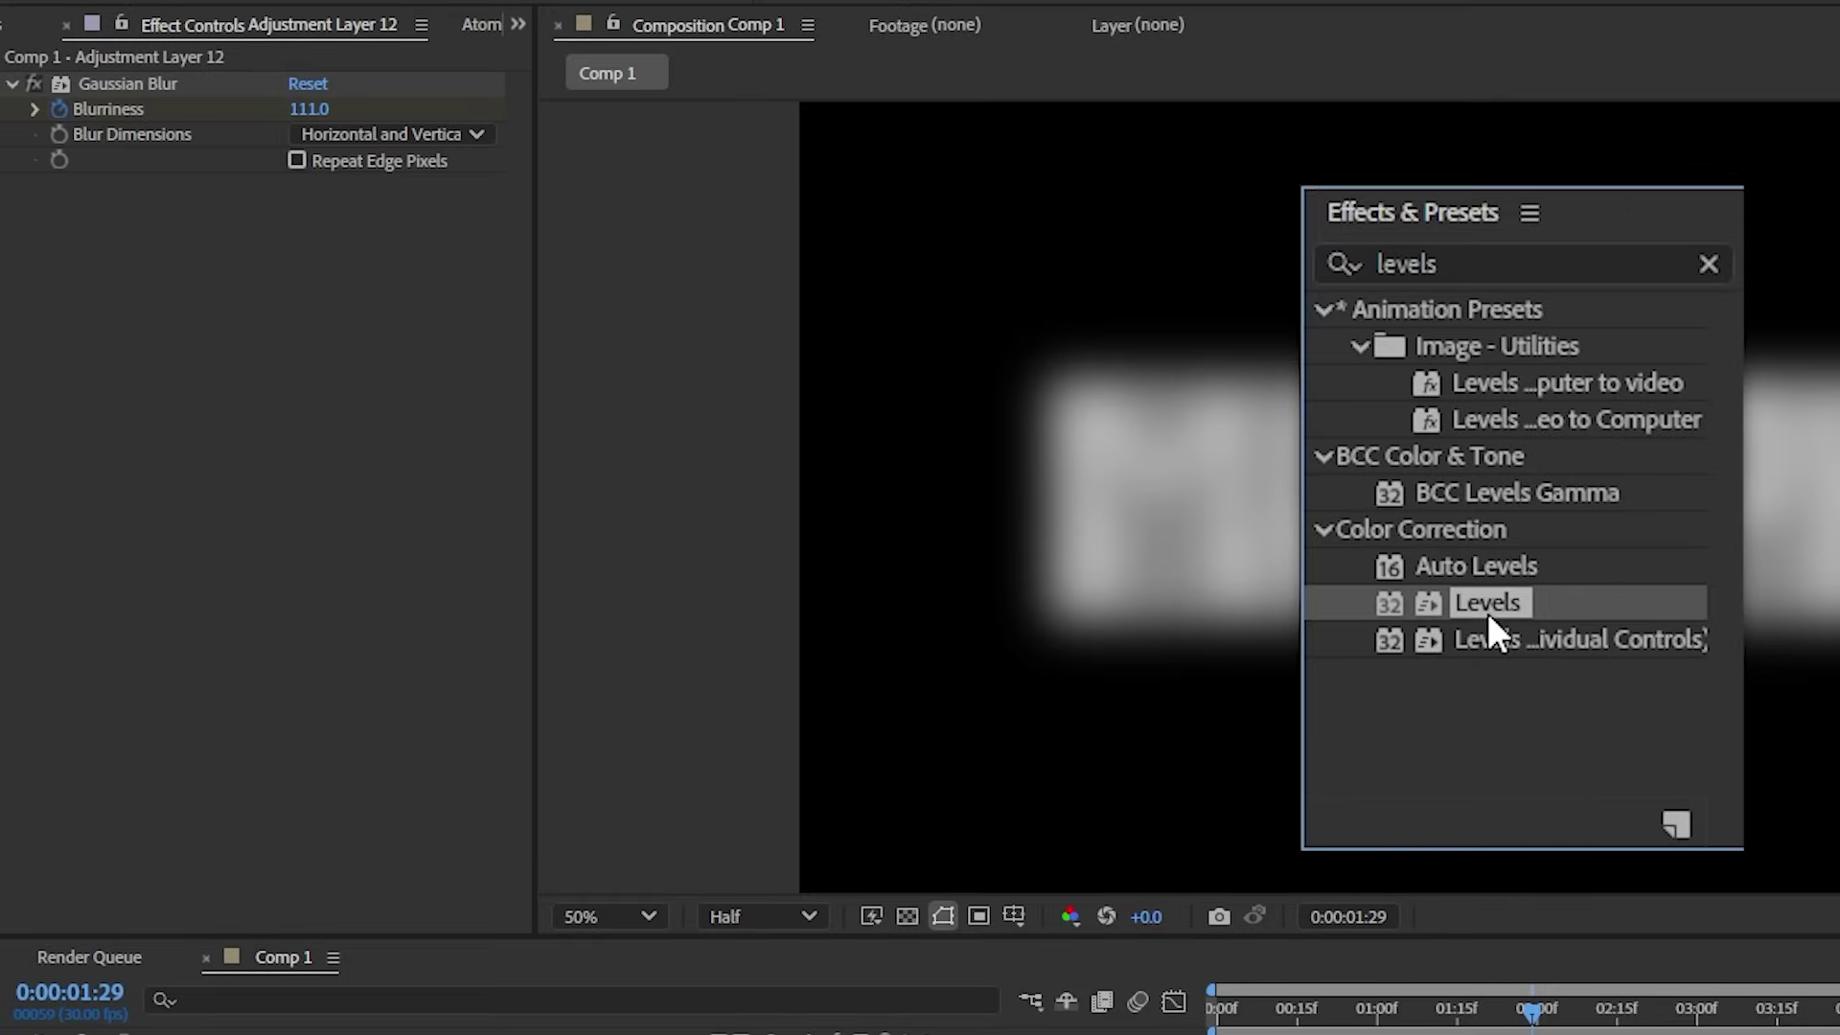
{"action": "left_click_drag", "start_coordinate": [332, 383], "coordinate": [330, 381]}
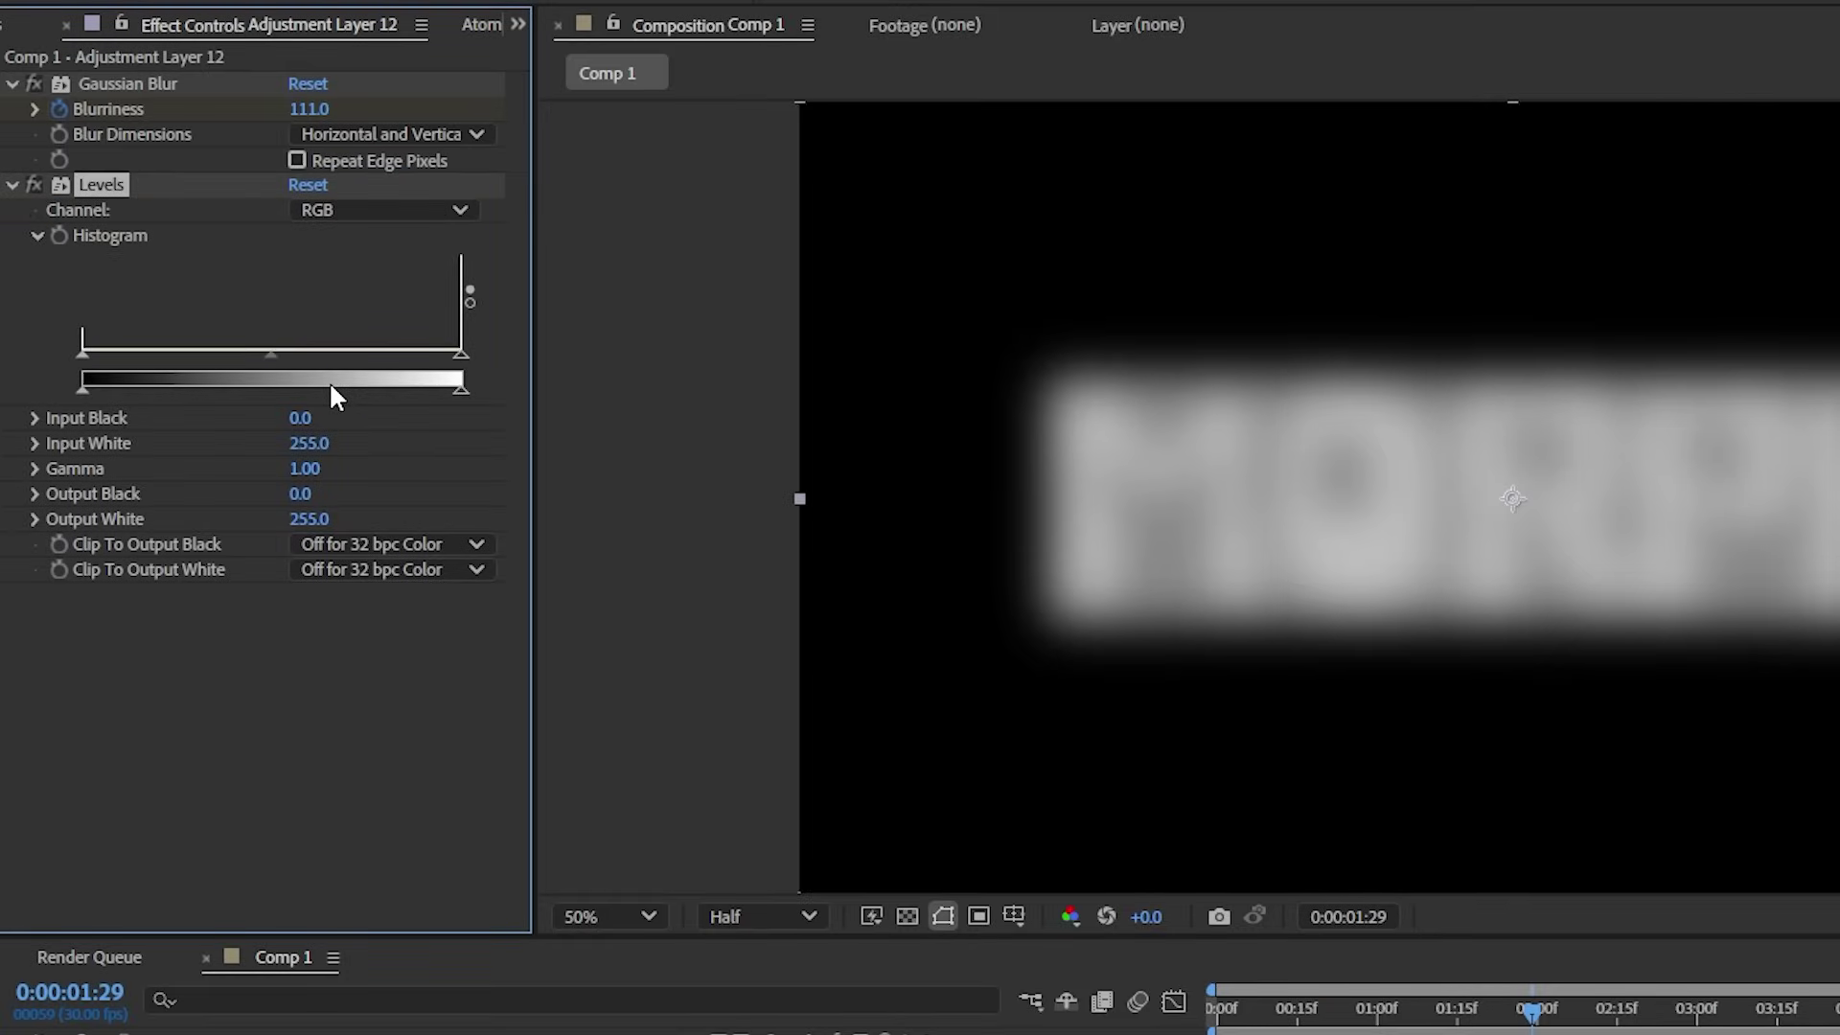
Switch Levels to the Alpha channel and set Alpha Input White to 147.0 and Alpha Input Black to 132.0
{"action": "left_click", "coordinate": [332, 213]}
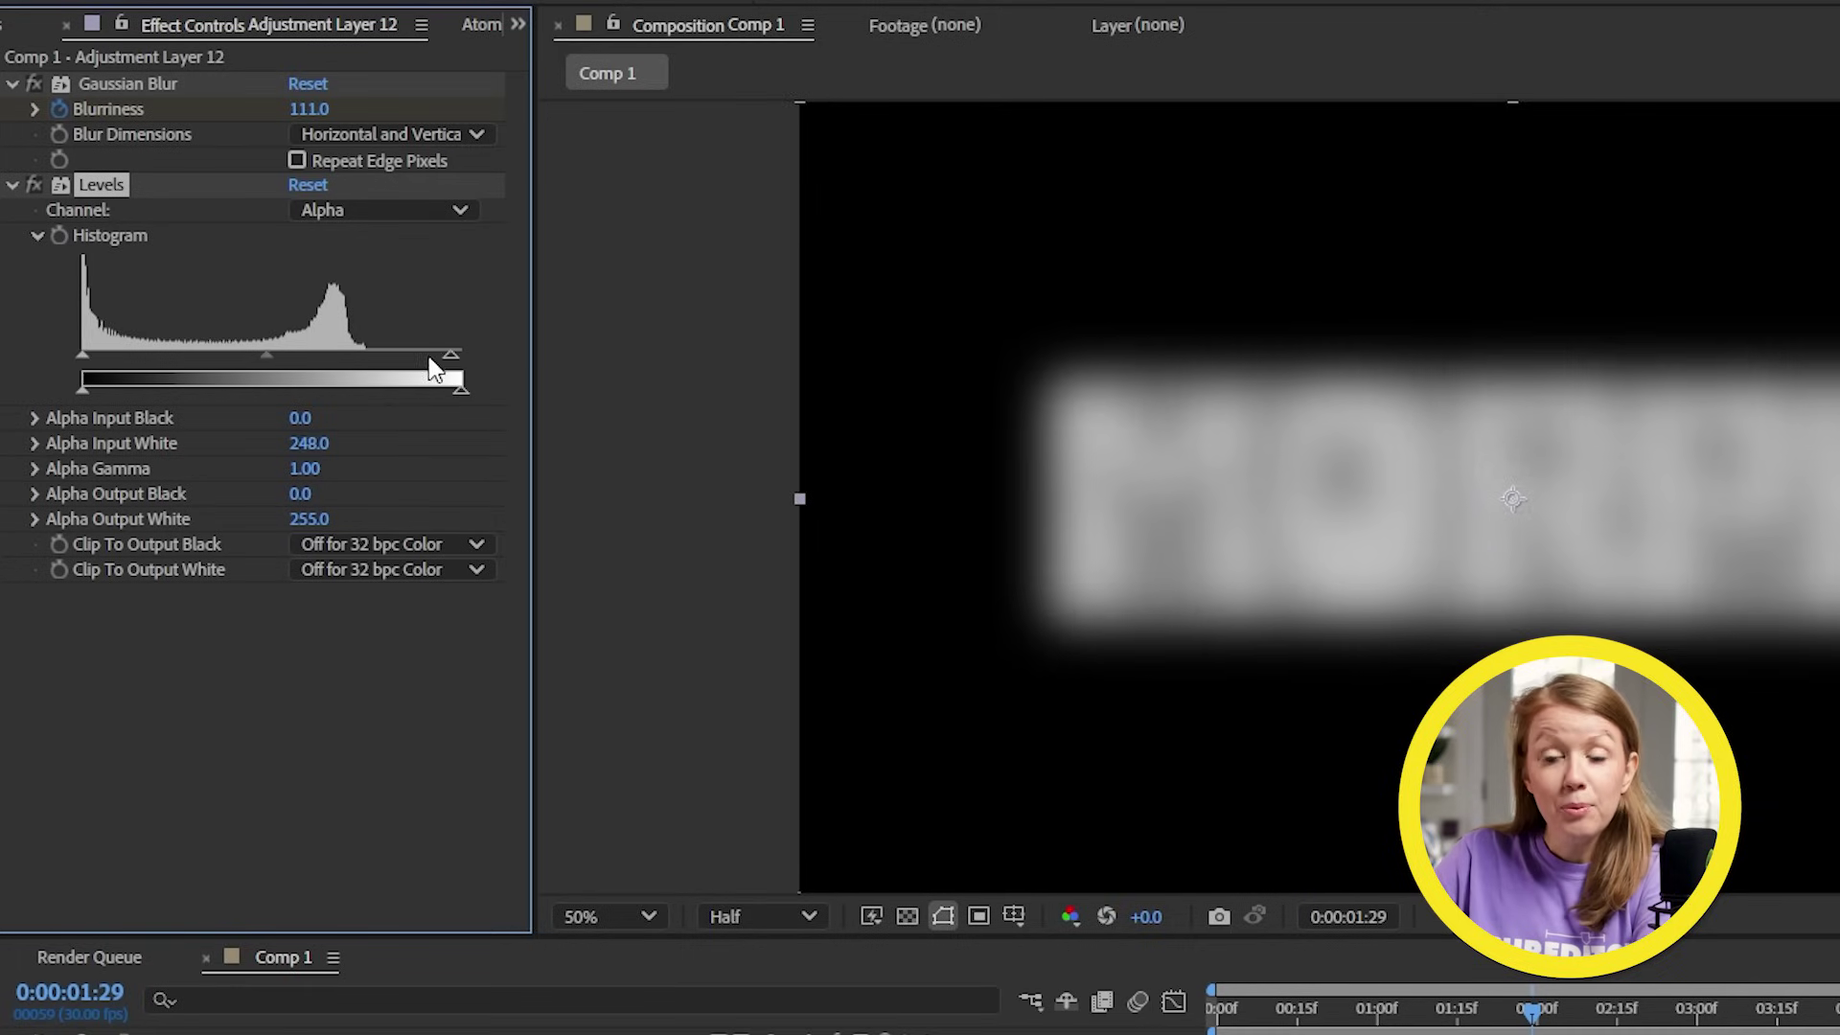
{"action": "left_click_drag", "start_coordinate": [431, 372], "coordinate": [351, 374]}
{"action": "left_click_drag", "start_coordinate": [80, 354], "coordinate": [332, 368]}
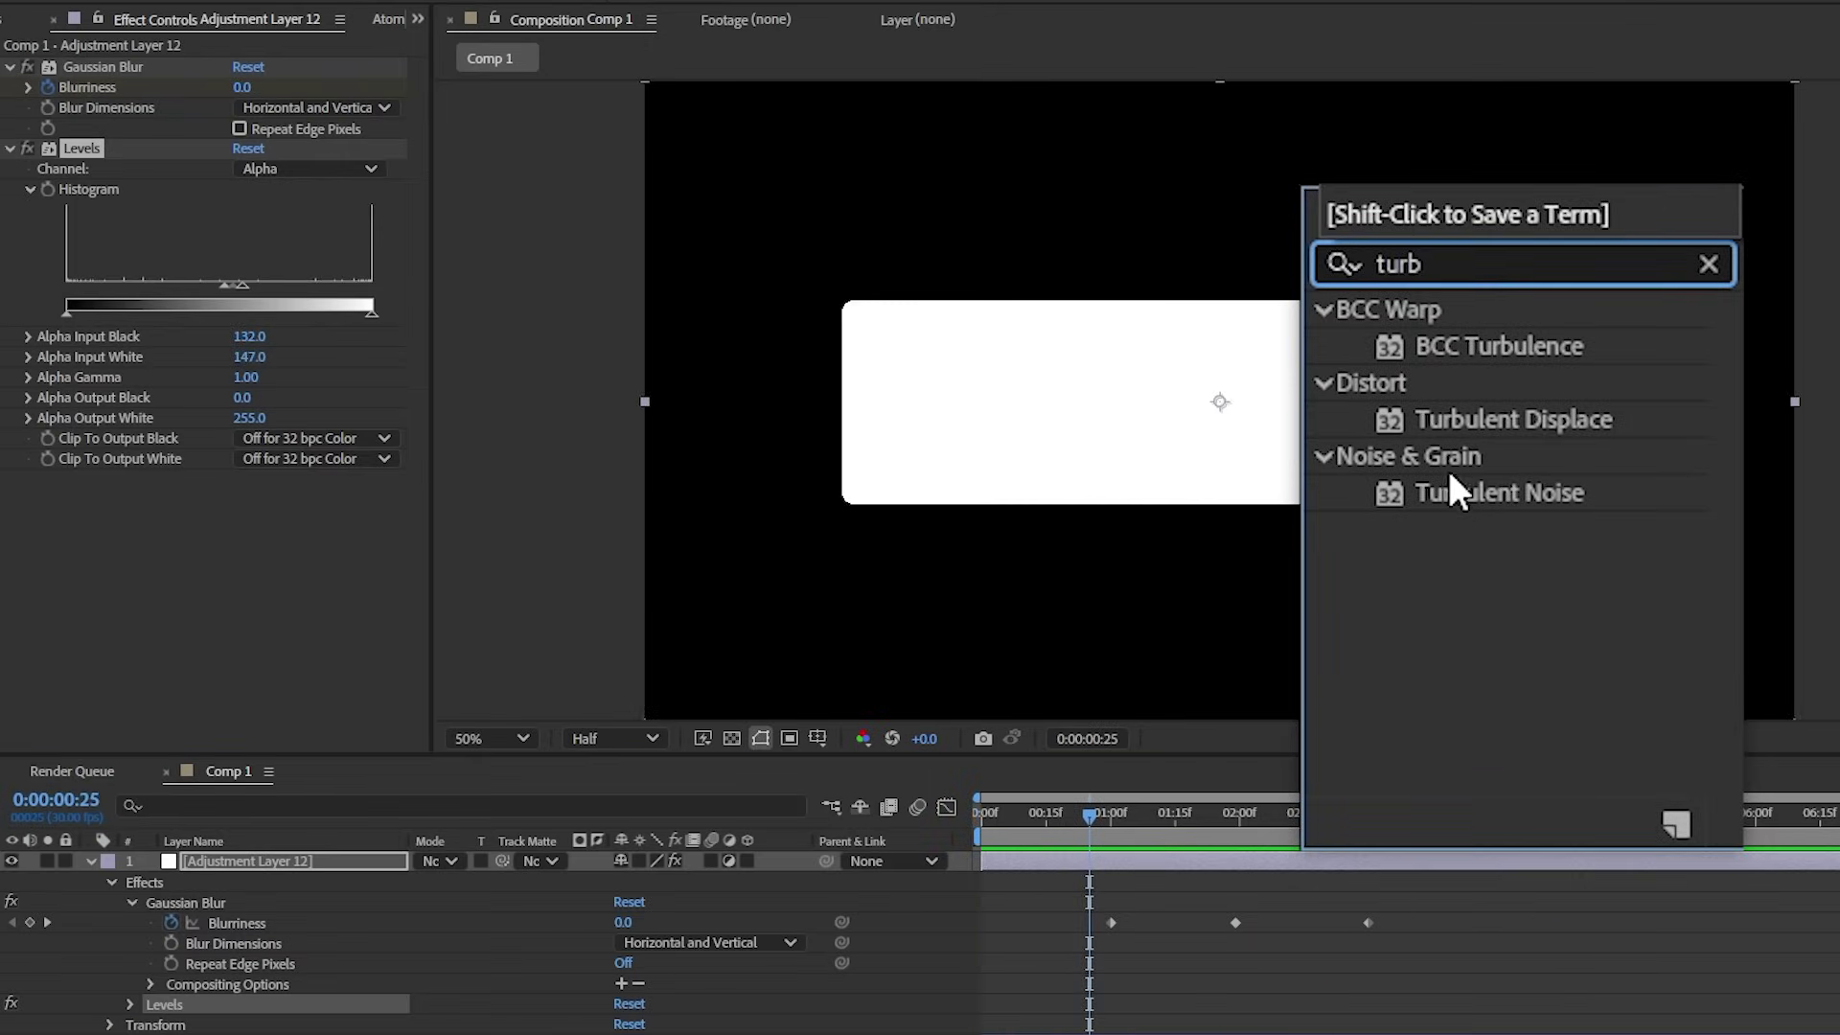
Apply Turbulent Displace to the adjustment layer below Levels and keyframe its Amount at 0 at 0:00:01:00
{"action": "left_click", "coordinate": [1492, 419]}
{"action": "left_click_drag", "start_coordinate": [192, 608], "coordinate": [175, 602]}
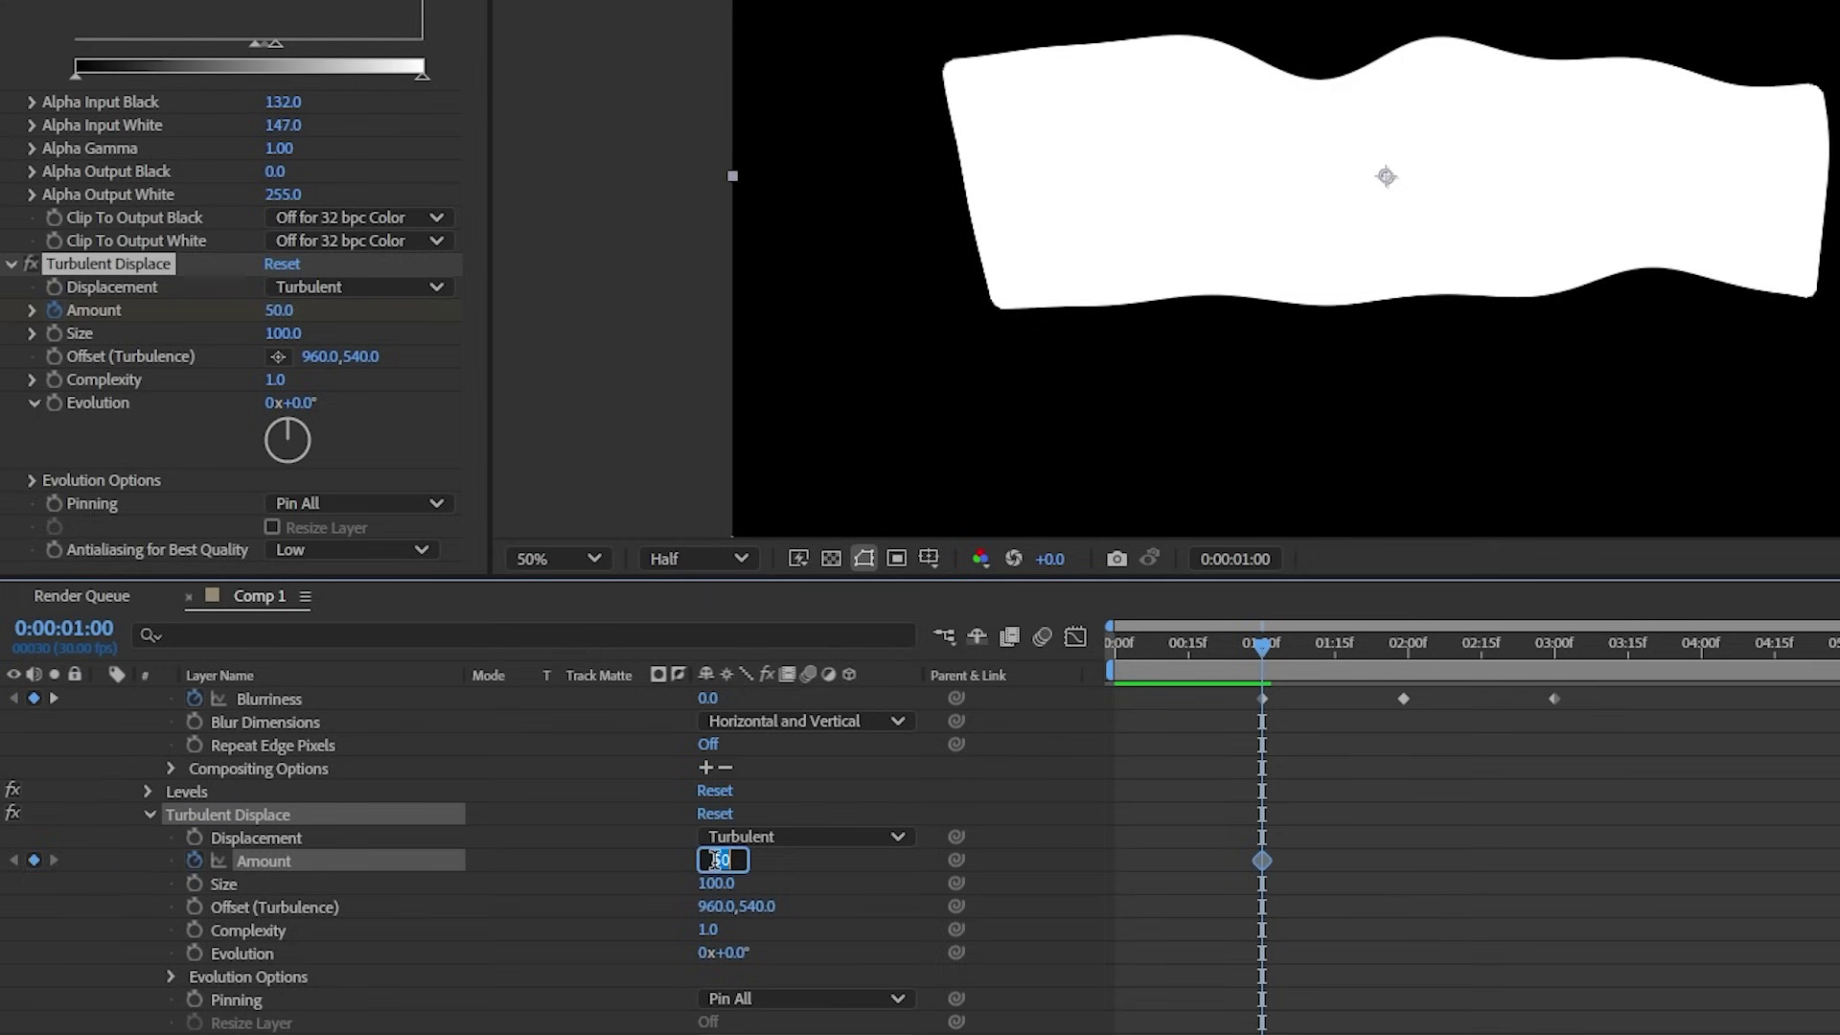
{"action": "left_click", "coordinate": [626, 1003]}
{"action": "type", "text": "0"}
{"action": "key", "text": "Return"}
Keyframe the Turbulent Displace Amount at 0 at 0:00:03:00 and at 30 at 0:00:01:29, with Complexity at 1.7
{"action": "left_click_drag", "start_coordinate": [1267, 655], "coordinate": [1555, 664]}
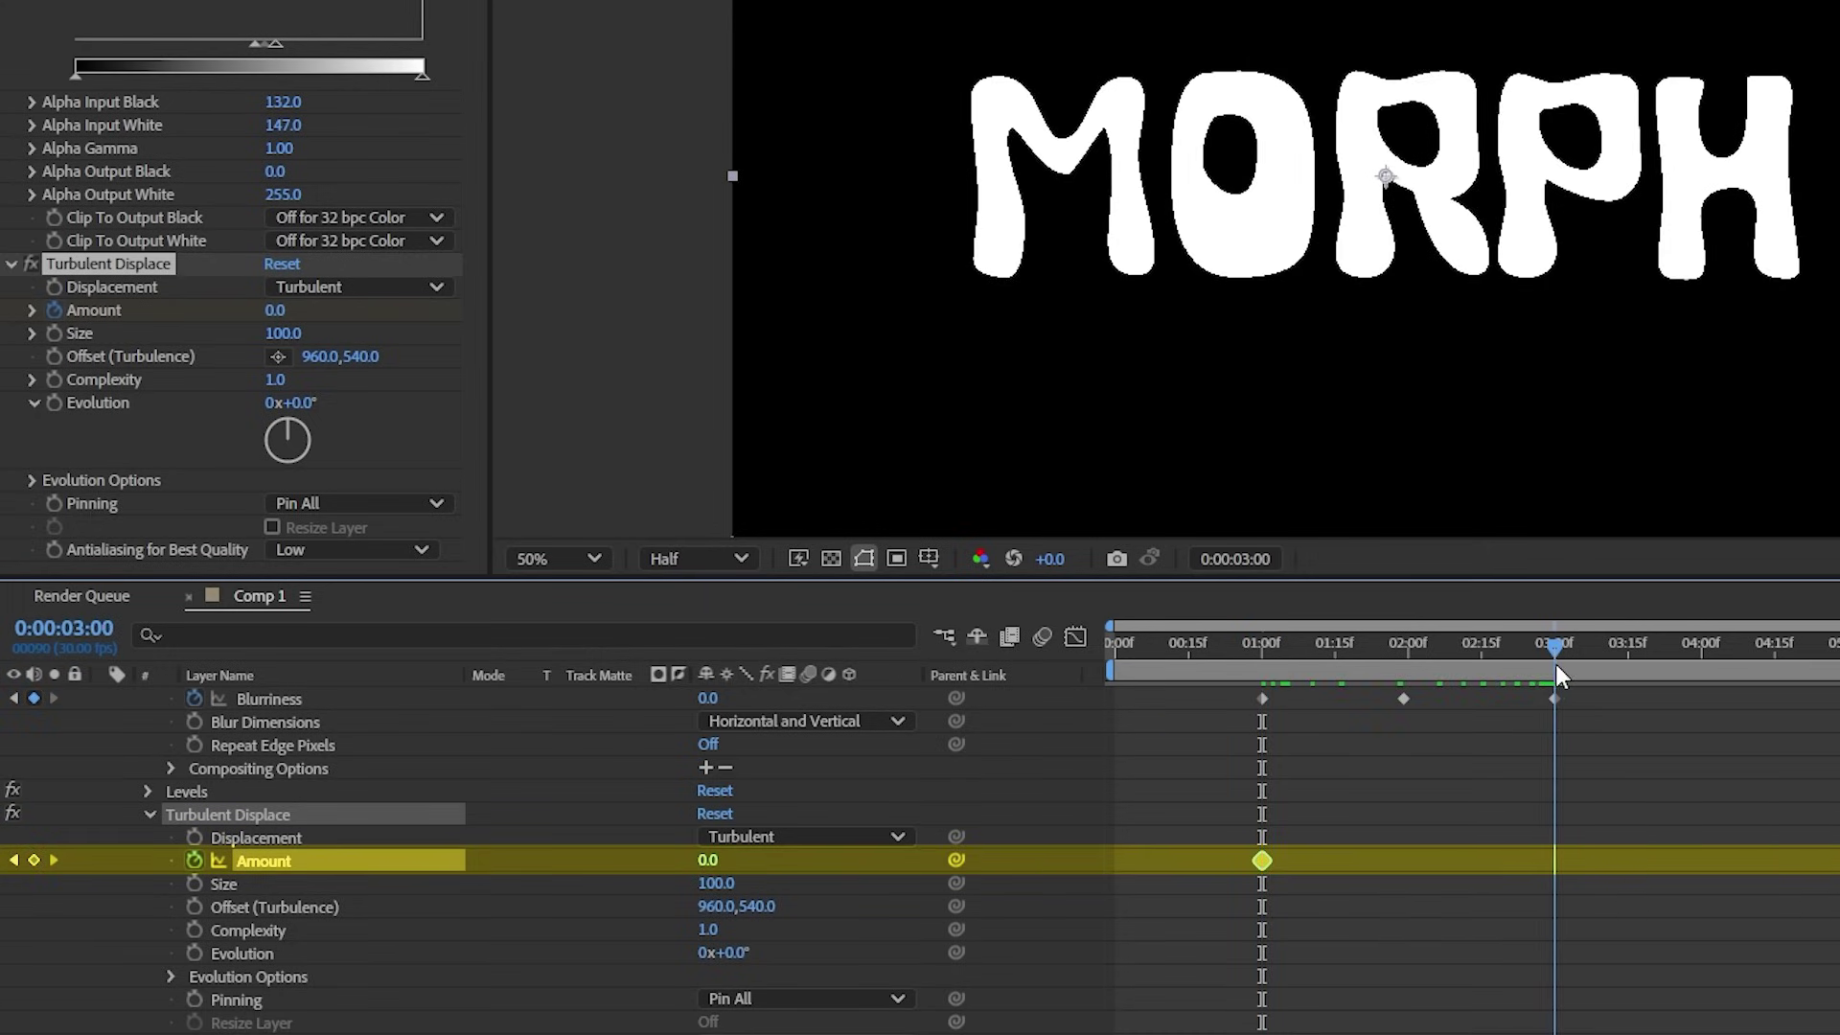
{"action": "left_click", "coordinate": [1406, 658]}
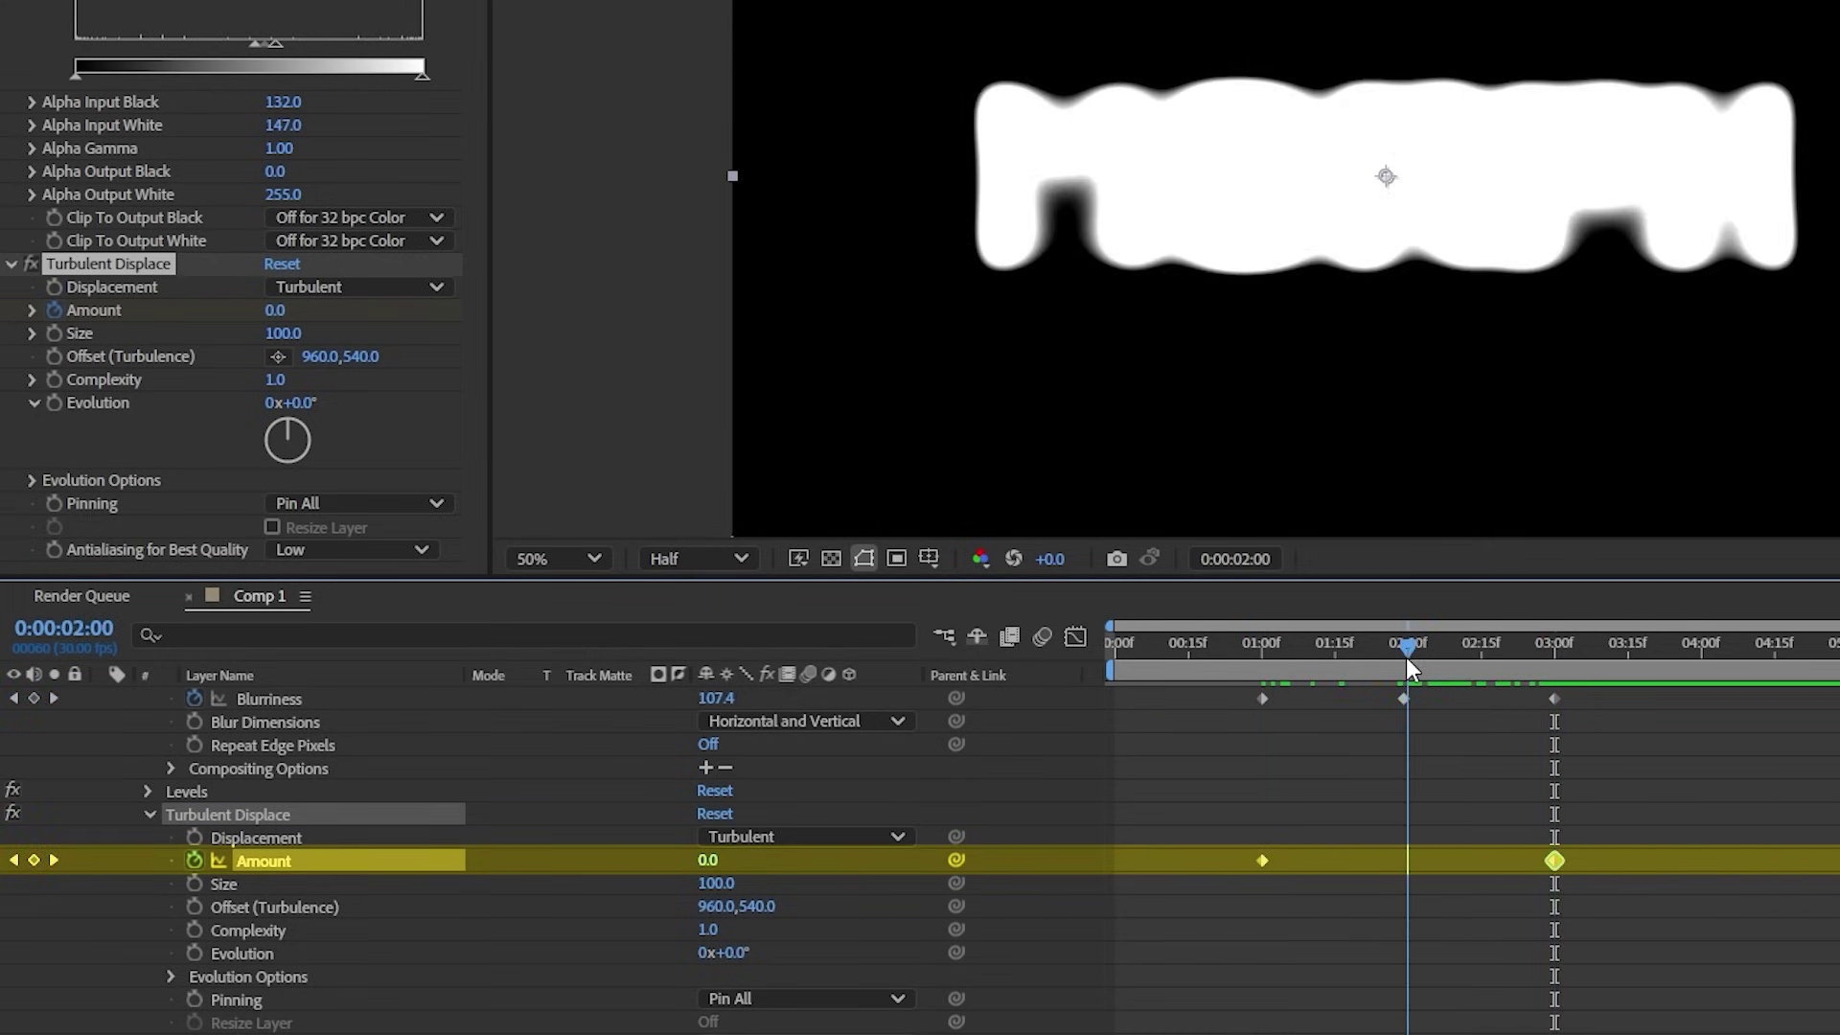
{"action": "left_click", "coordinate": [707, 860]}
{"action": "type", "text": "30"}
{"action": "key", "text": "Return"}
{"action": "scroll", "coordinate": [821, 872], "scroll_direction": "down", "scroll_amount": 1}
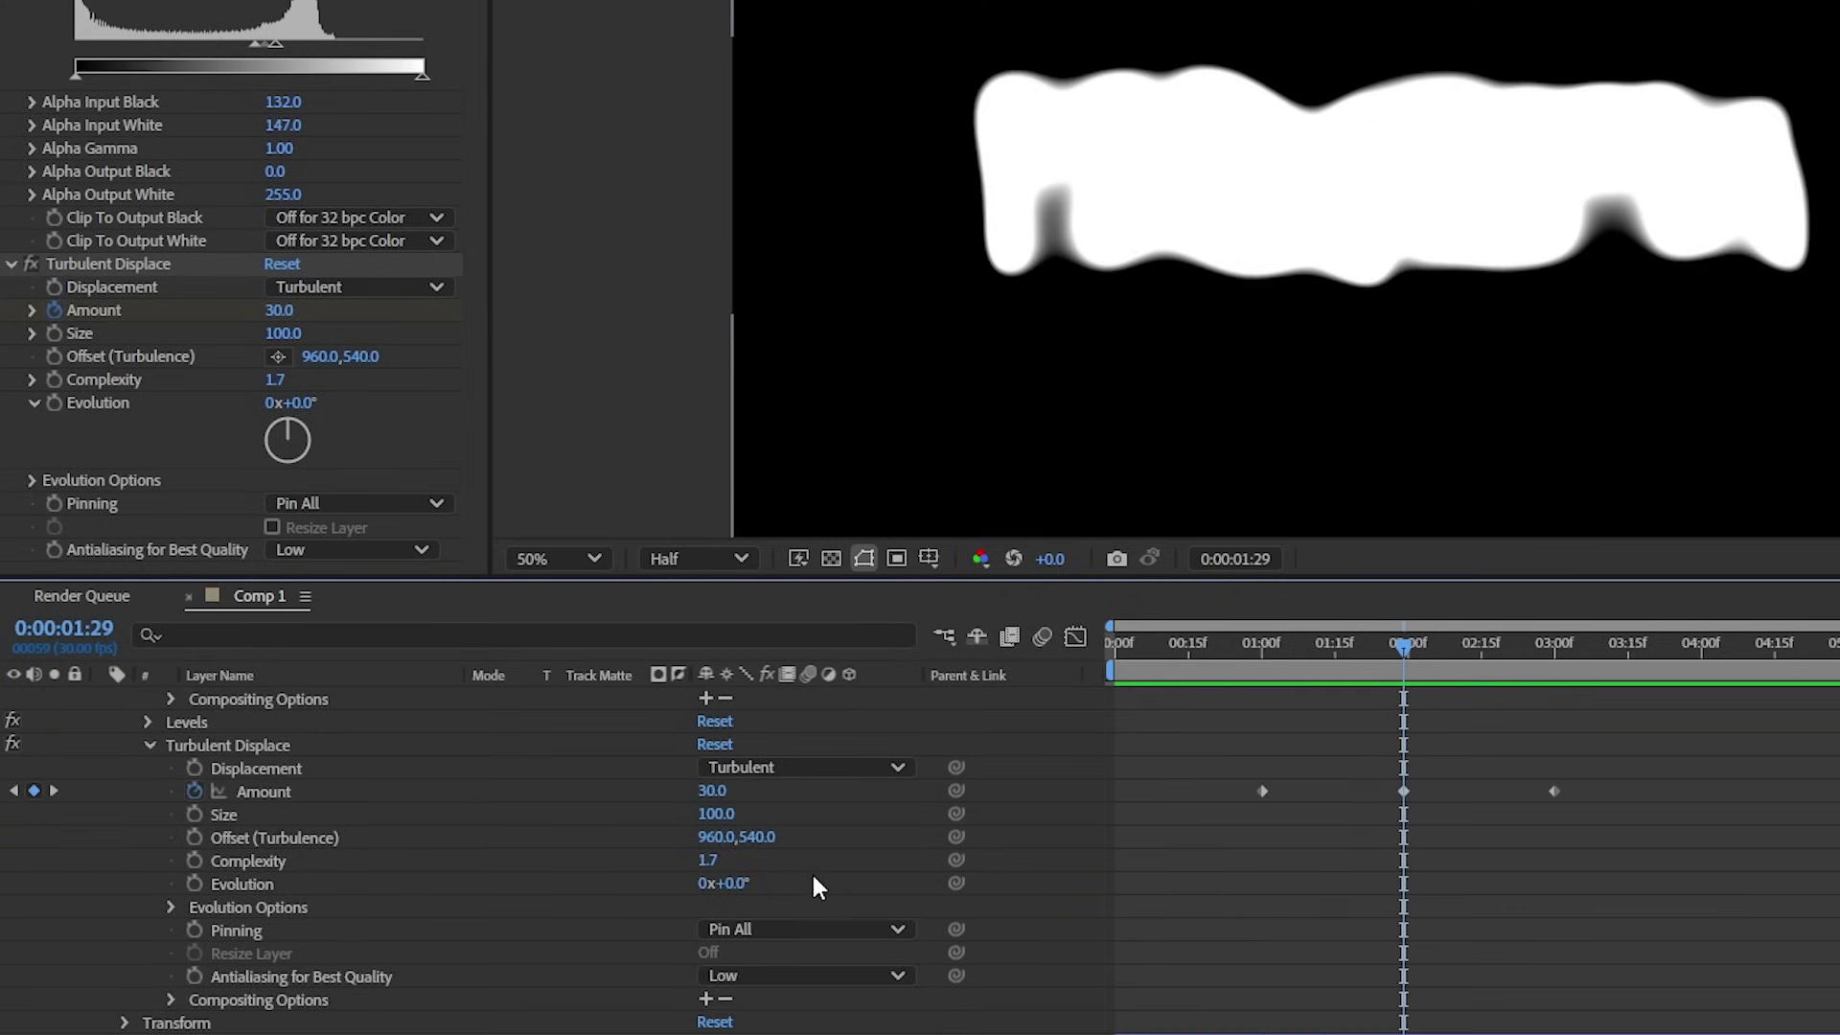
Add the expression time*50 to the Turbulent Displace Evolution and play the morph animation
{"action": "left_click", "coordinate": [195, 883], "text": "alt"}
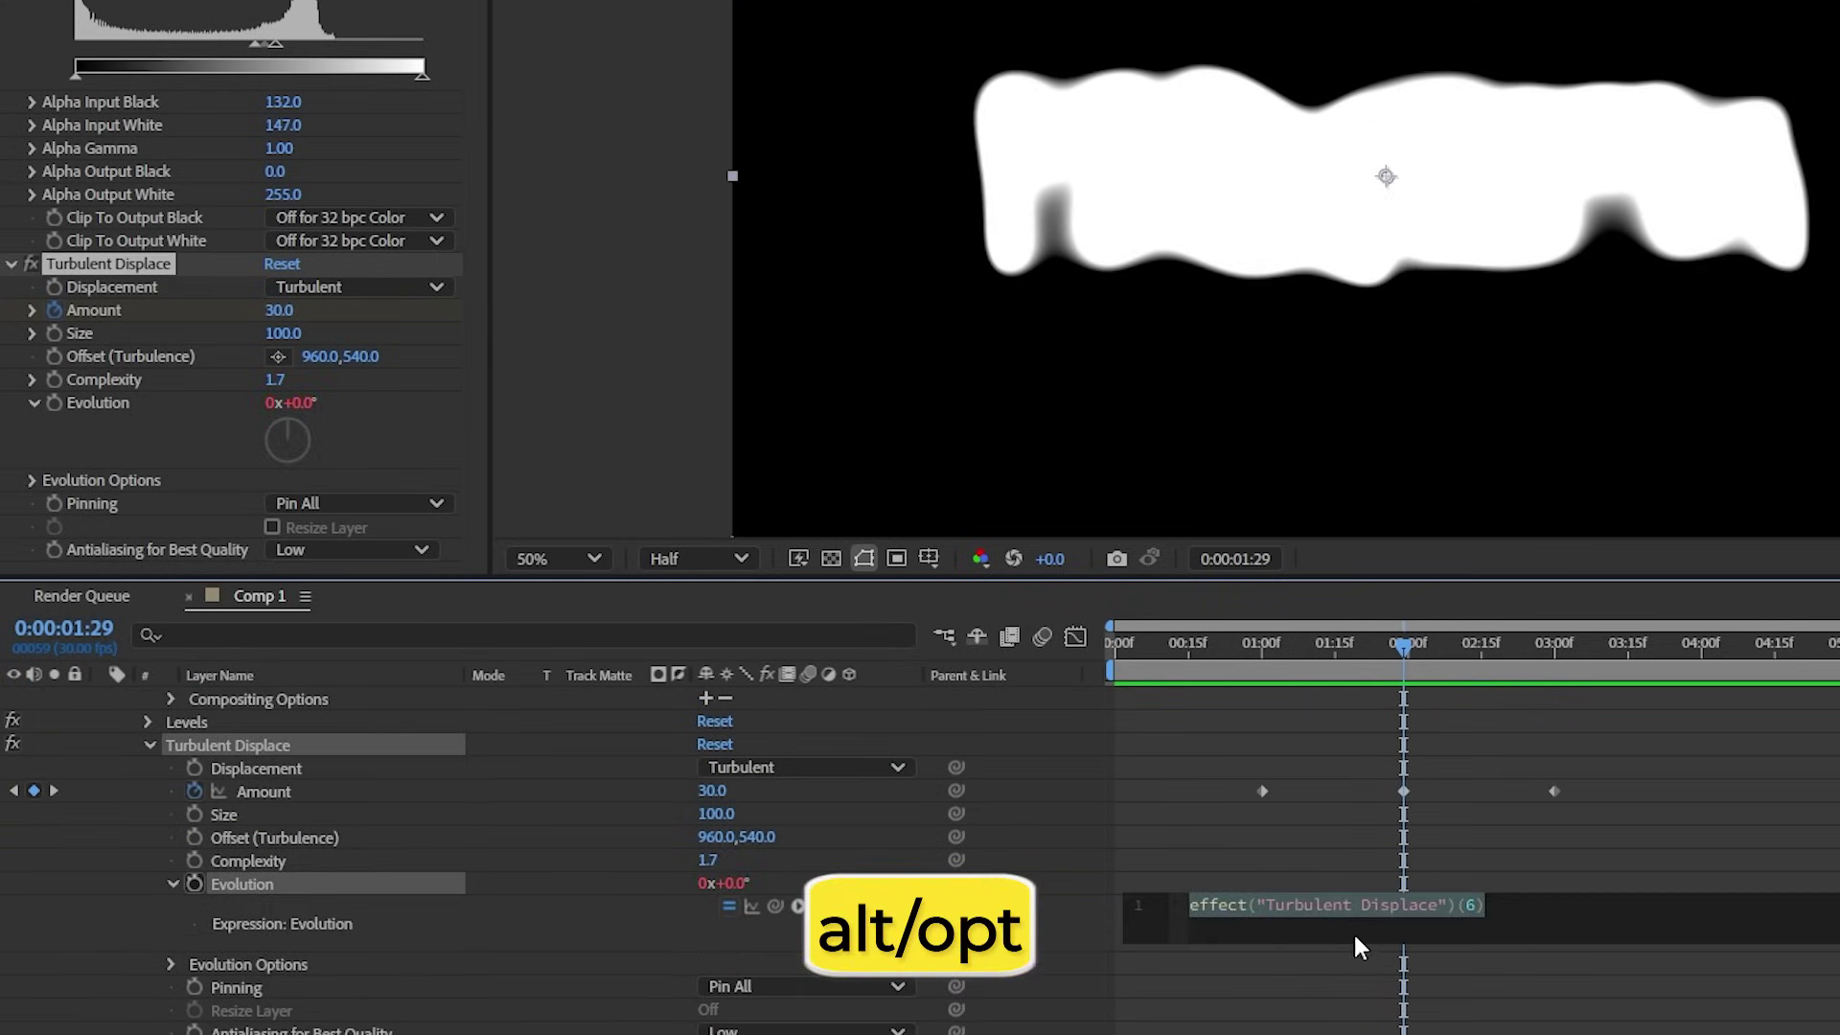
{"action": "type", "text": "time*"}
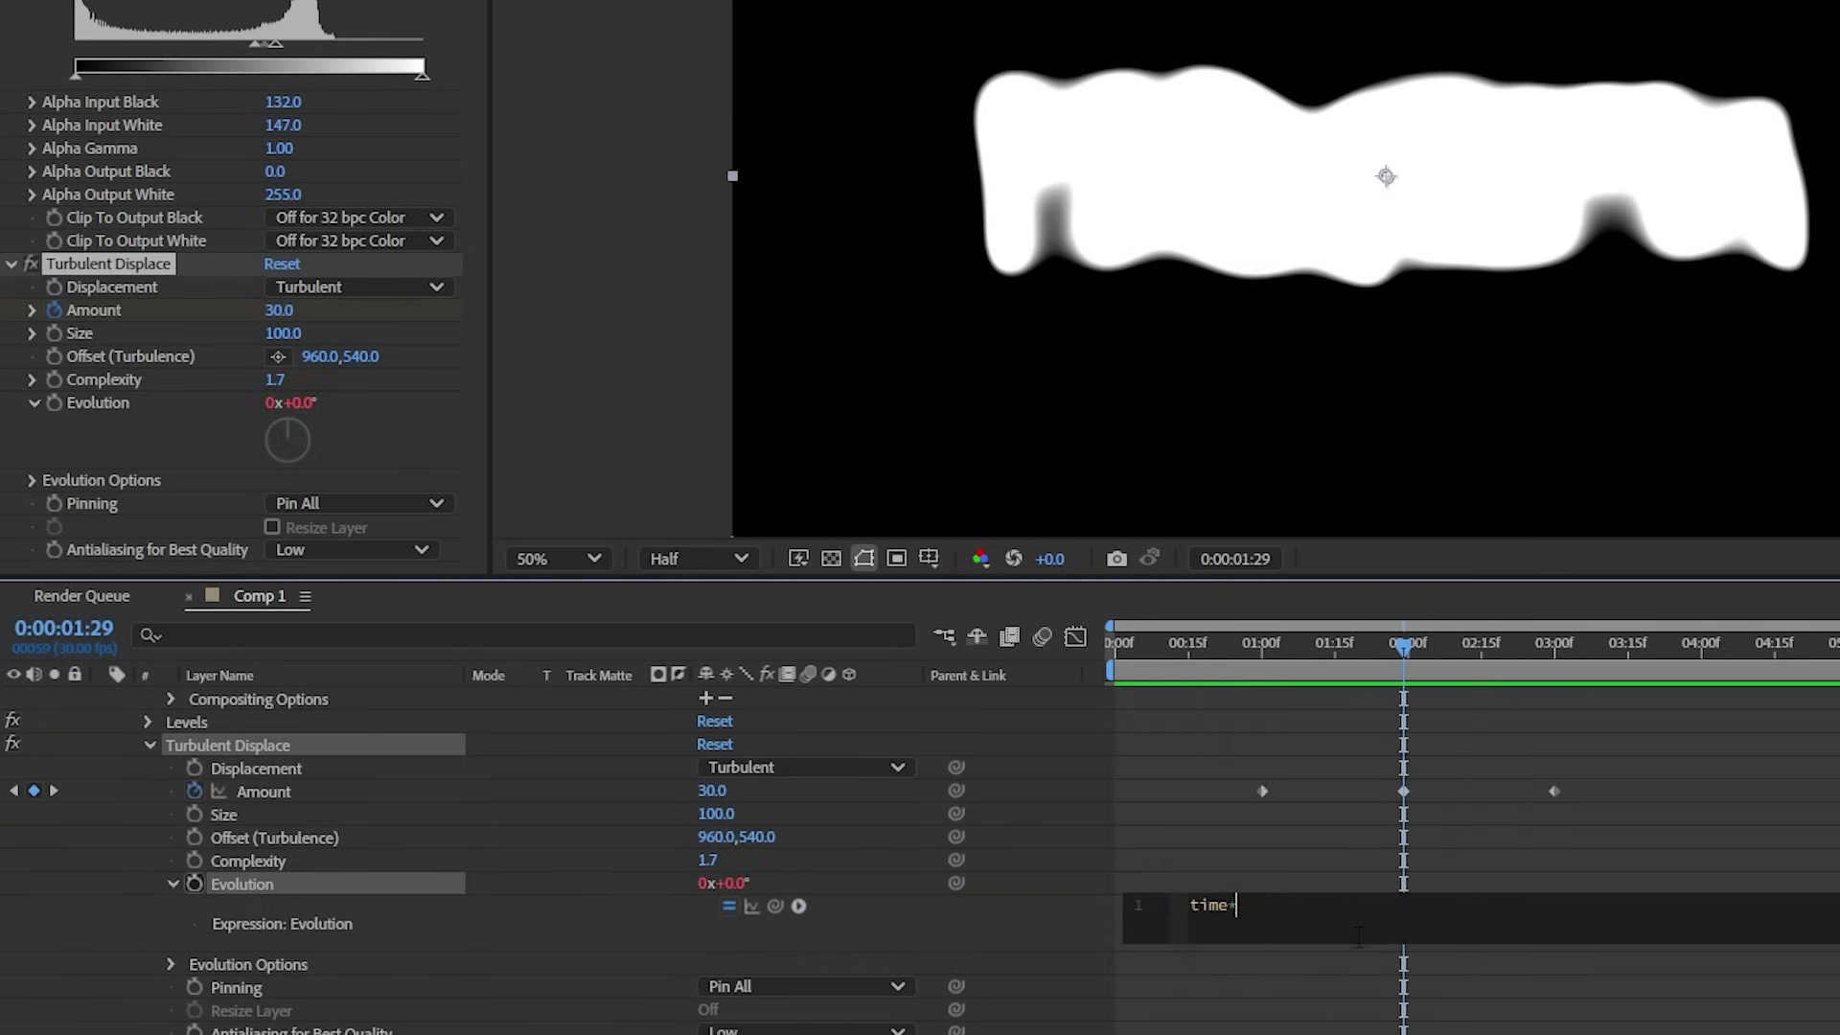
{"action": "left_click", "coordinate": [1359, 947]}
{"action": "left_click", "coordinate": [1288, 668]}
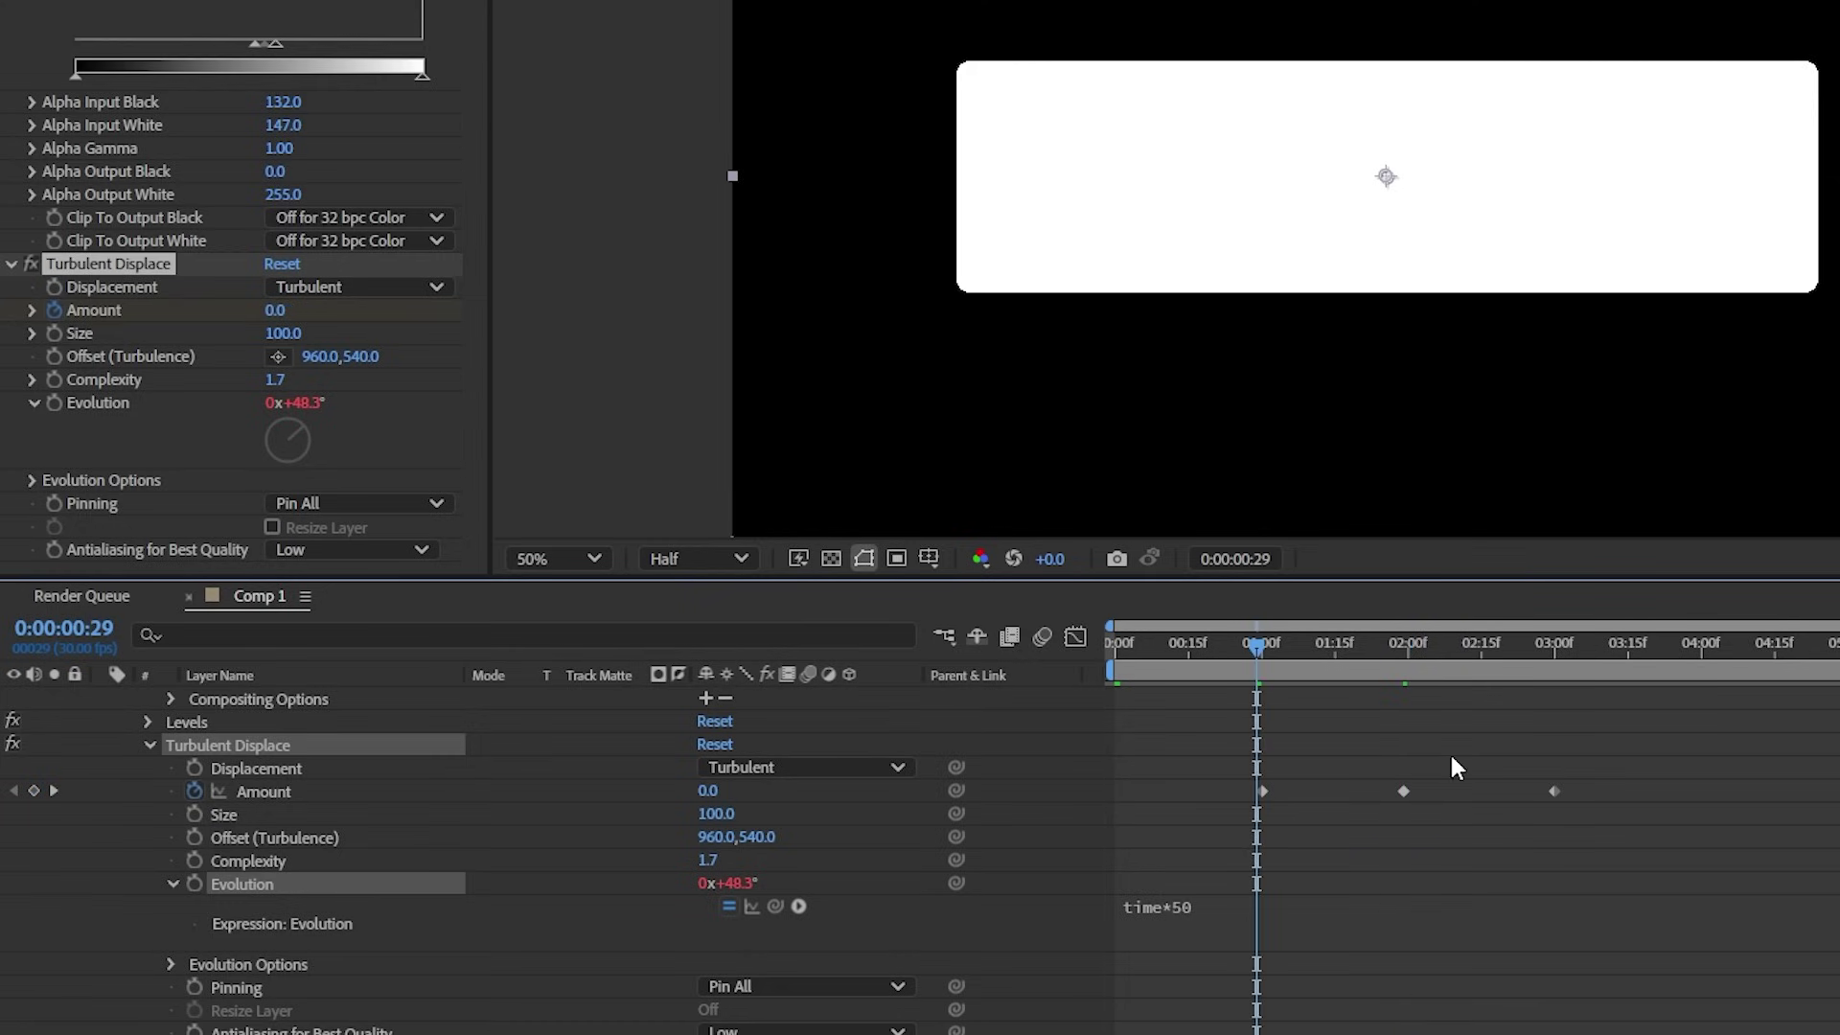
{"action": "key", "text": "space"}
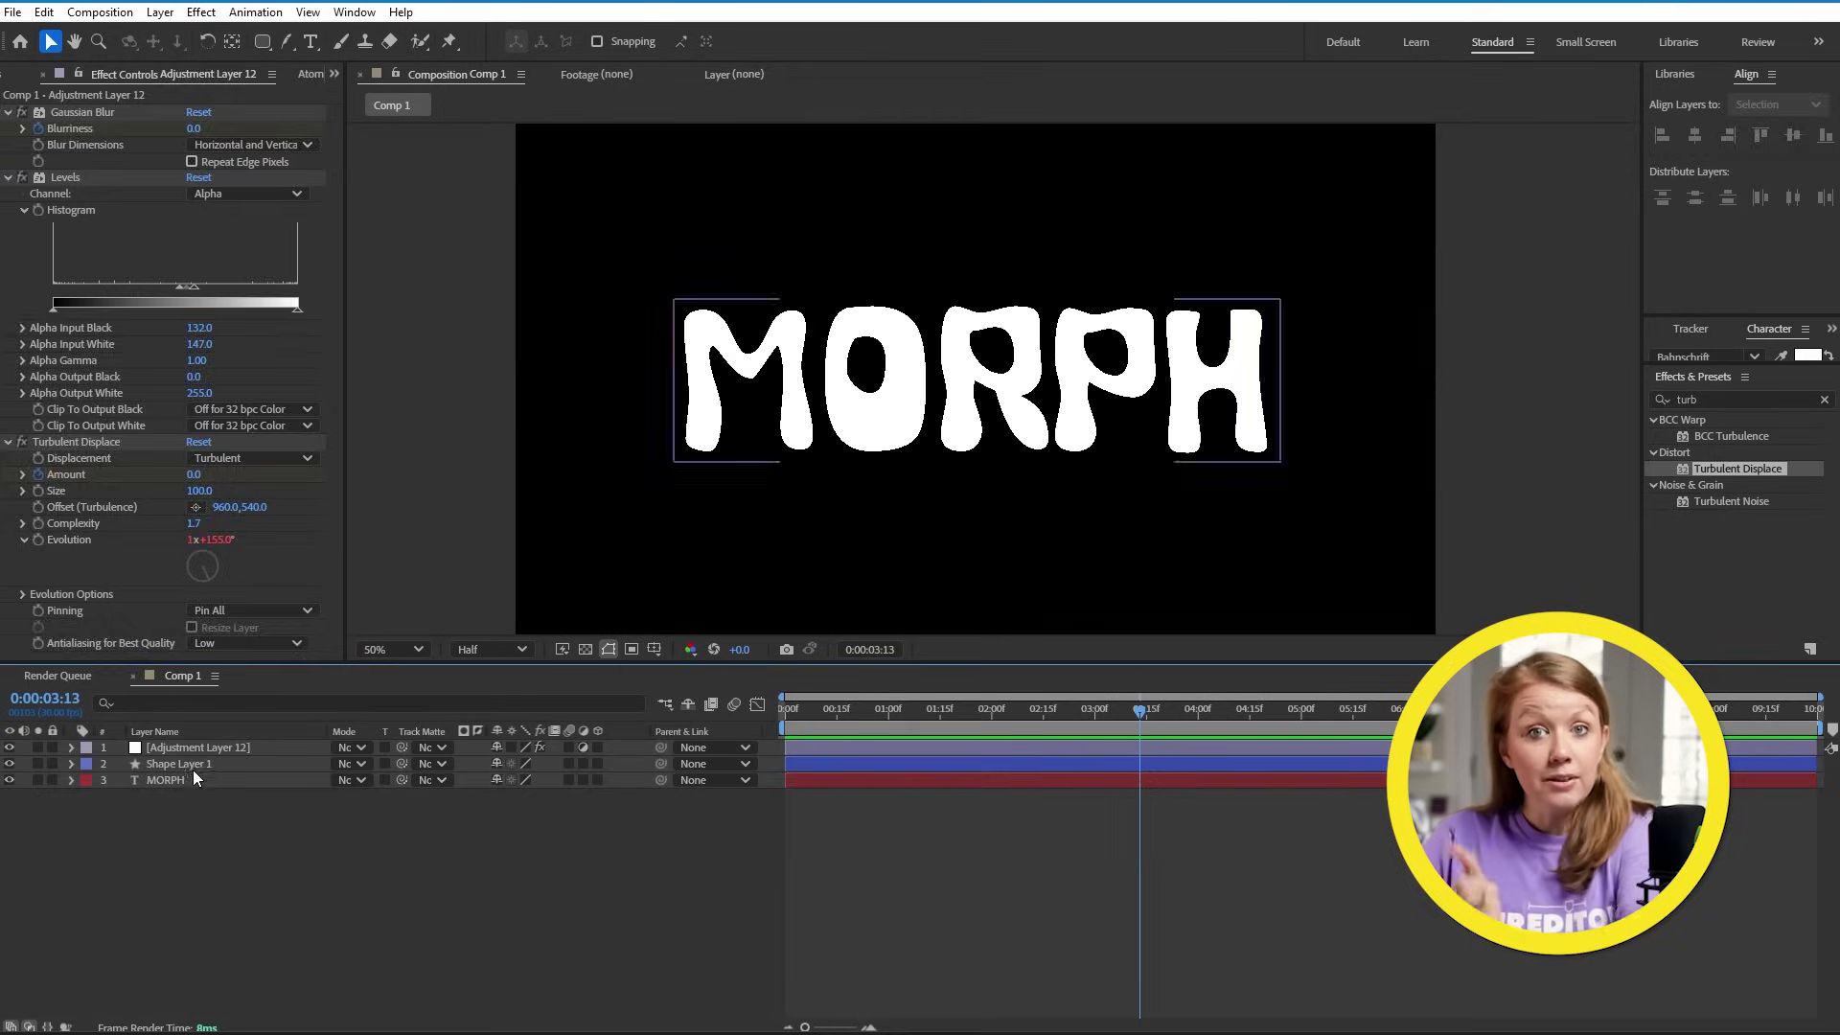
Open the MORPH text layer for editing in the composition and start replacing its wording
{"action": "left_click", "coordinate": [192, 779]}
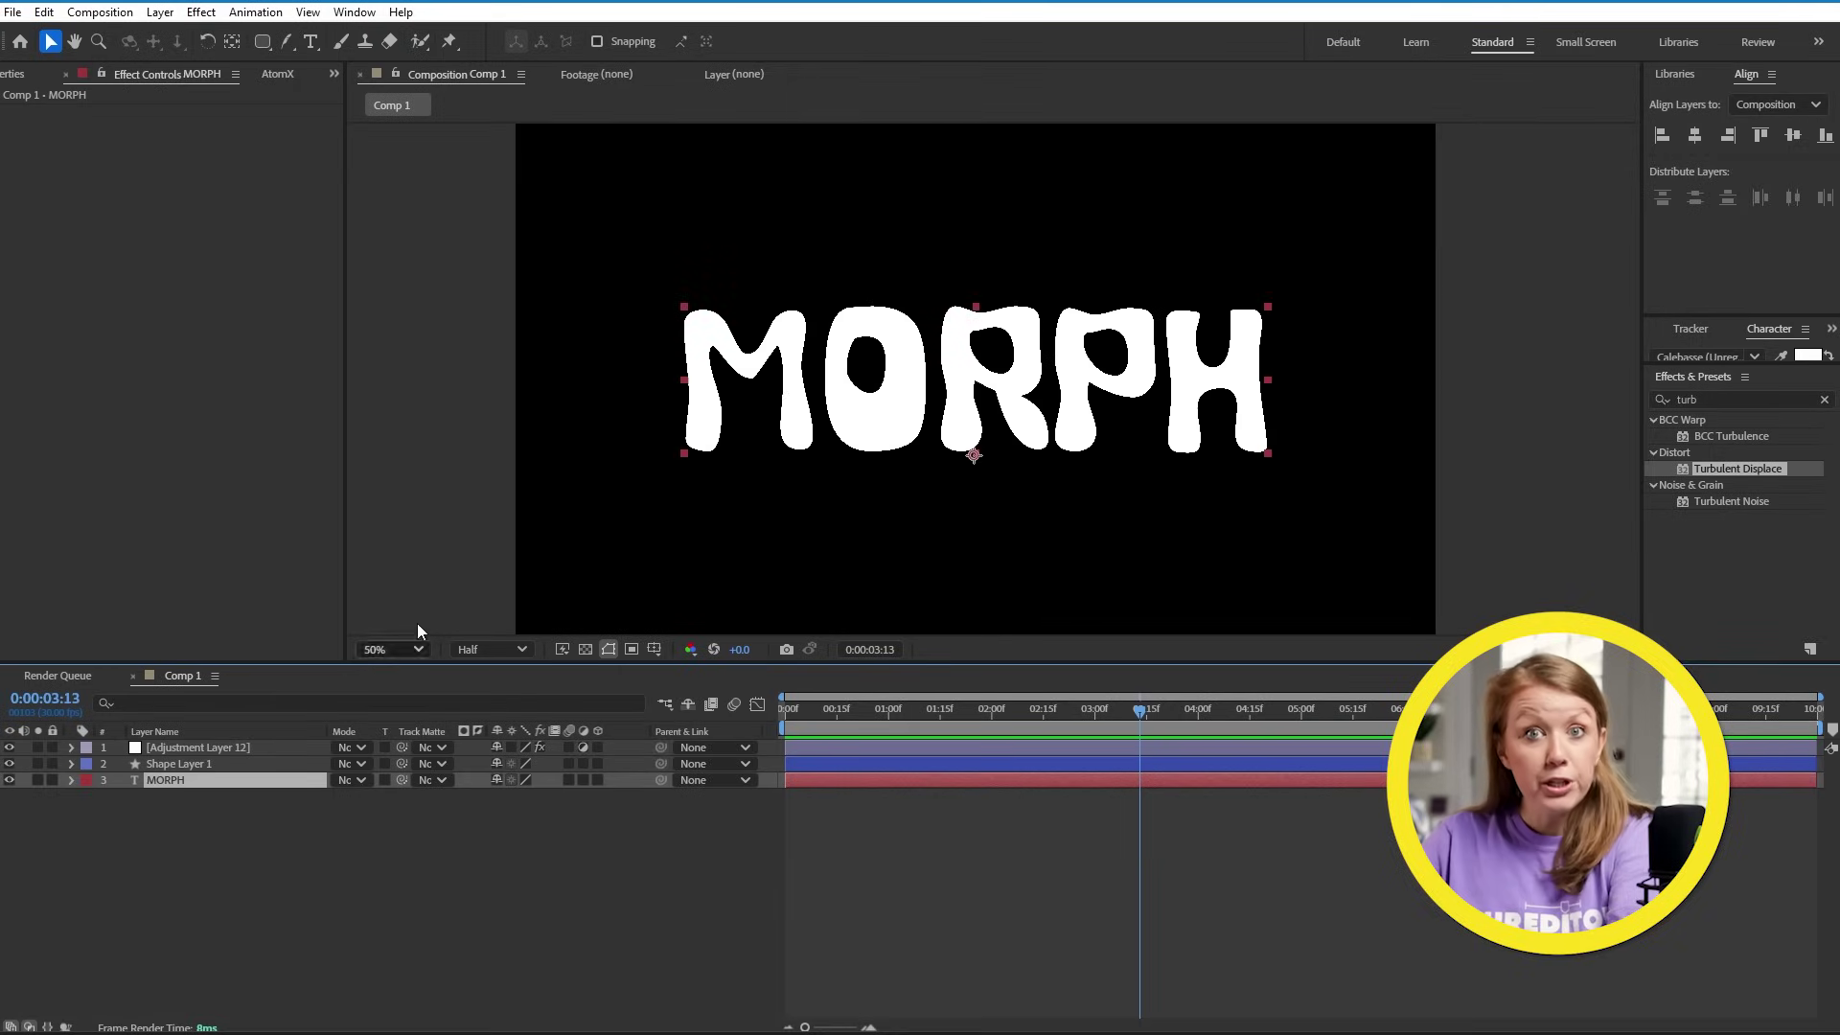
{"action": "double_click", "coordinate": [1006, 400]}
{"action": "type", "text": "Q"}
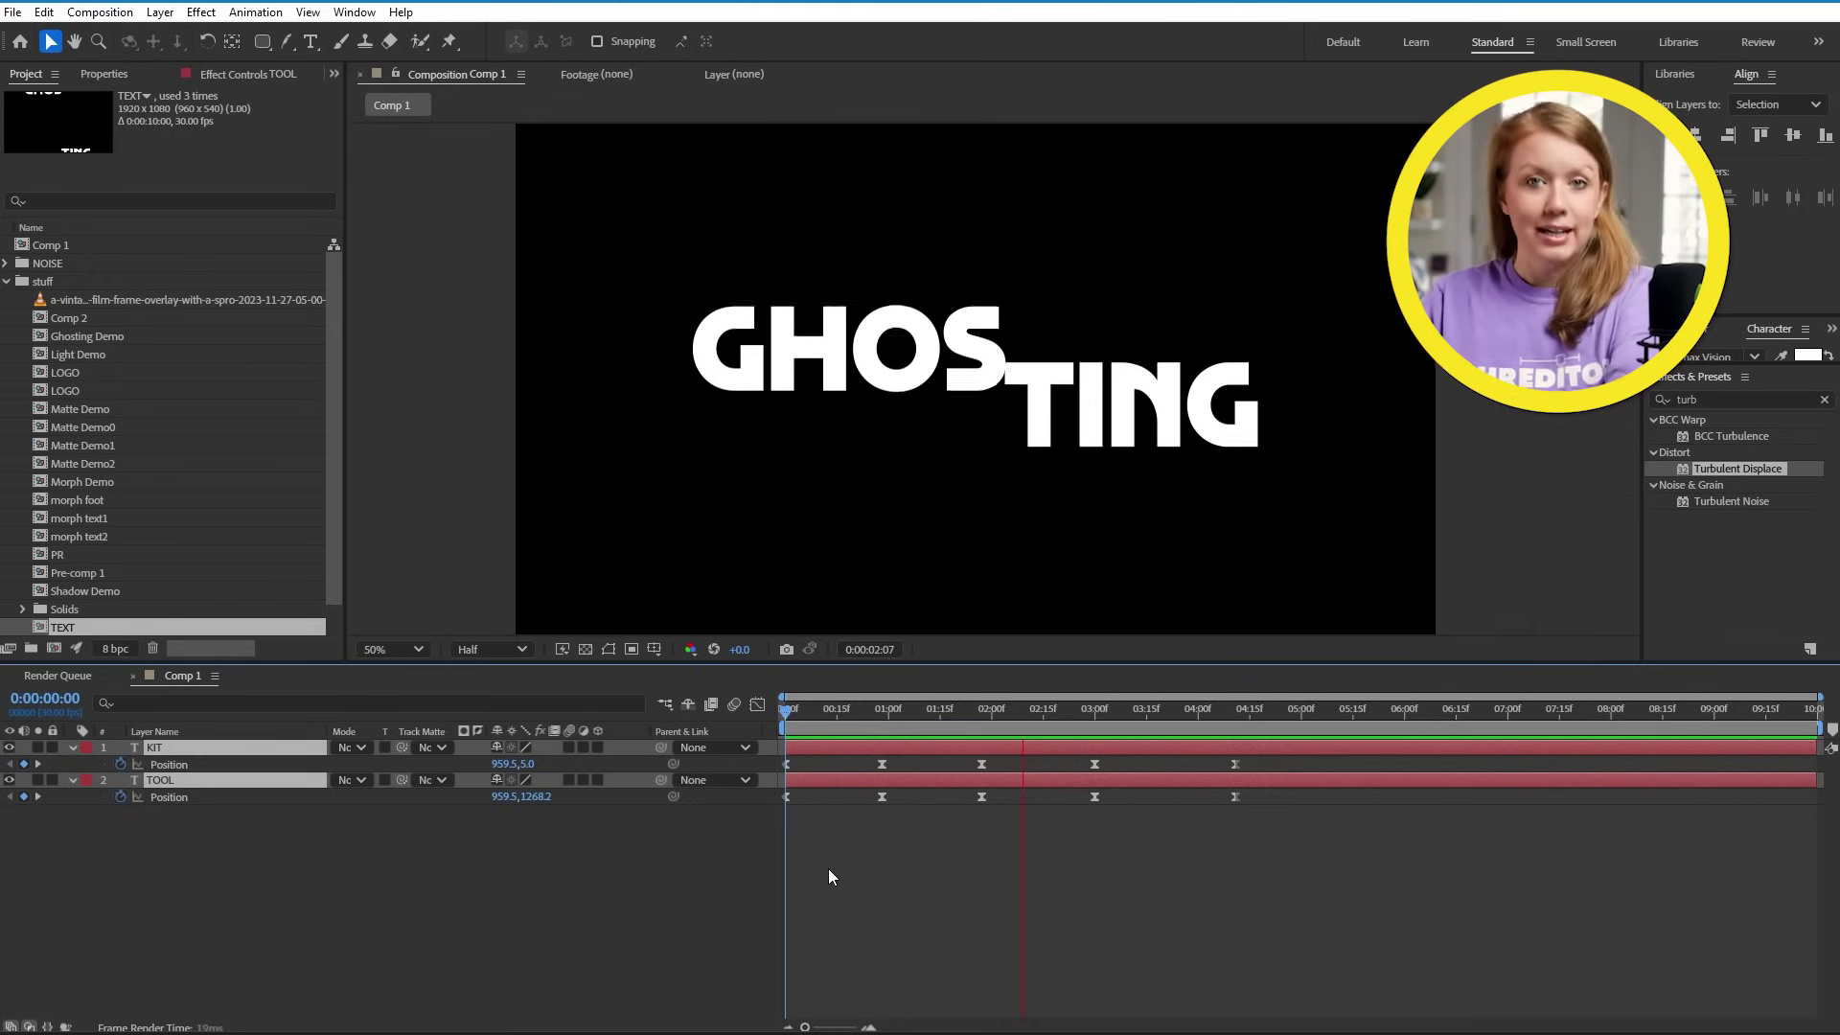
Pre-compose the KIT and TOOL text layers together into a new composition named text
{"action": "left_click_drag", "start_coordinate": [1217, 717], "coordinate": [929, 725]}
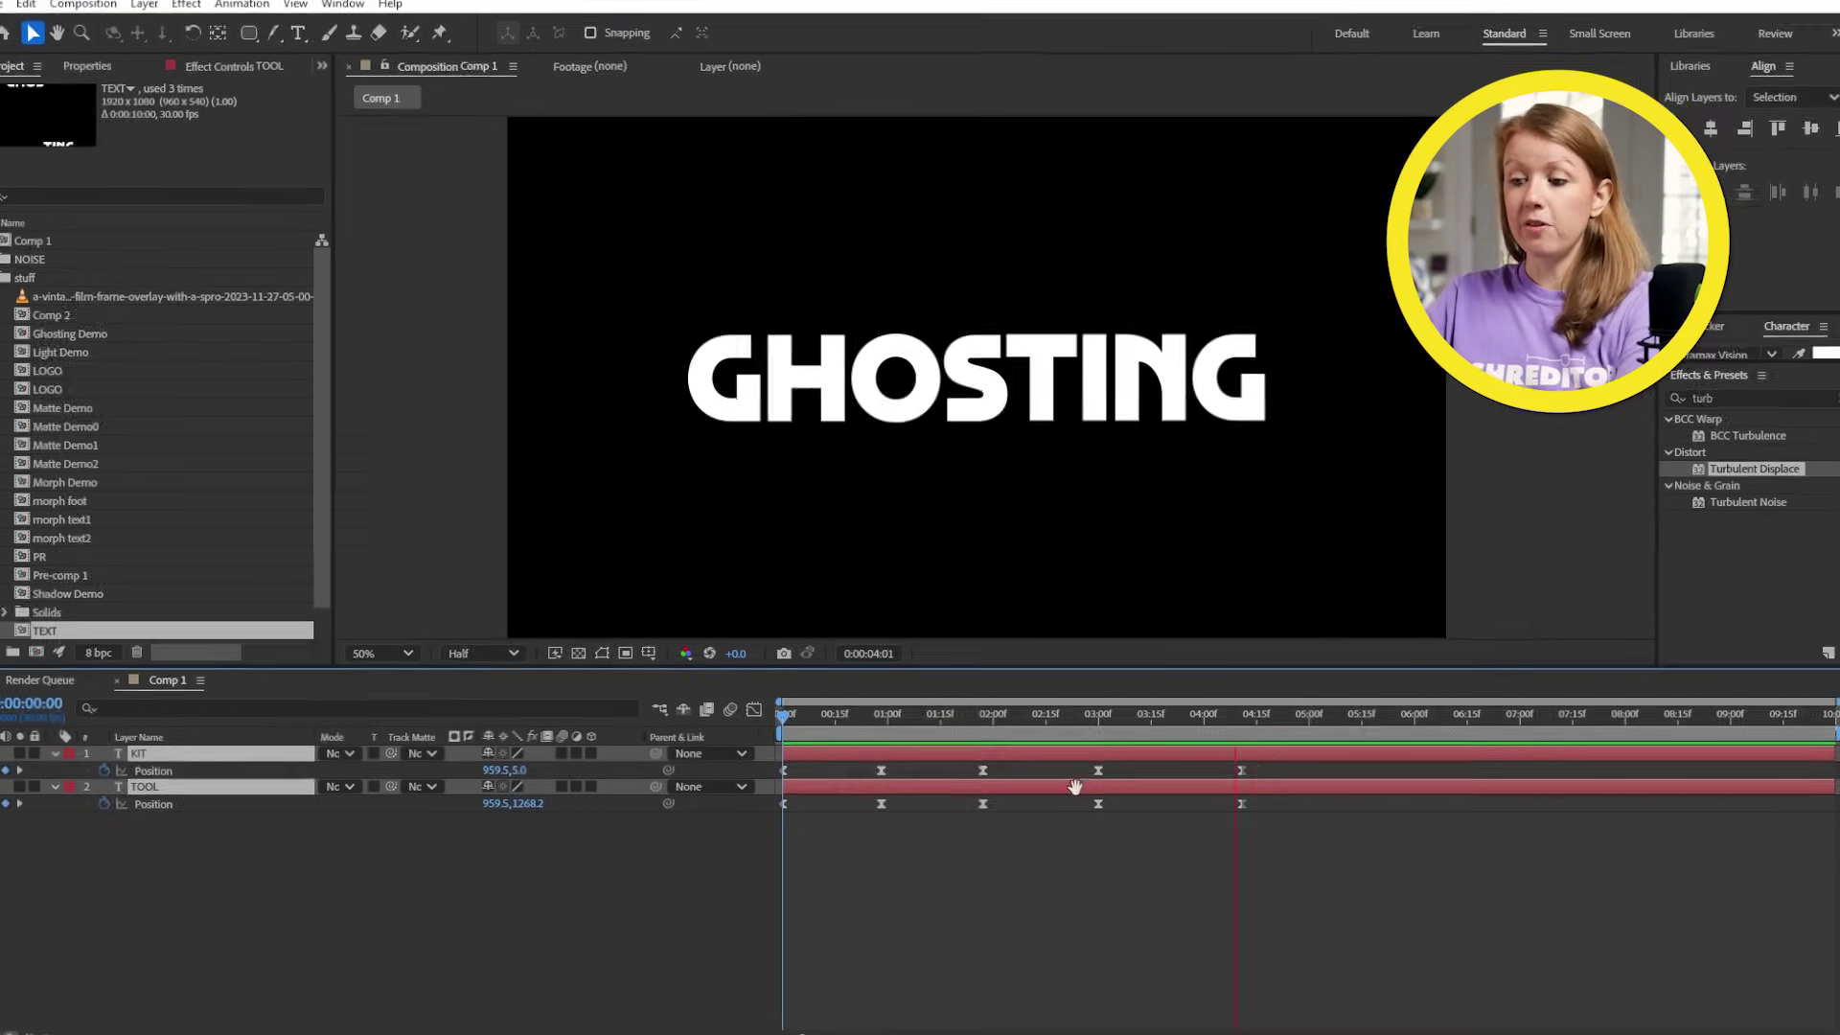
{"action": "left_click_drag", "start_coordinate": [935, 829], "coordinate": [1101, 856]}
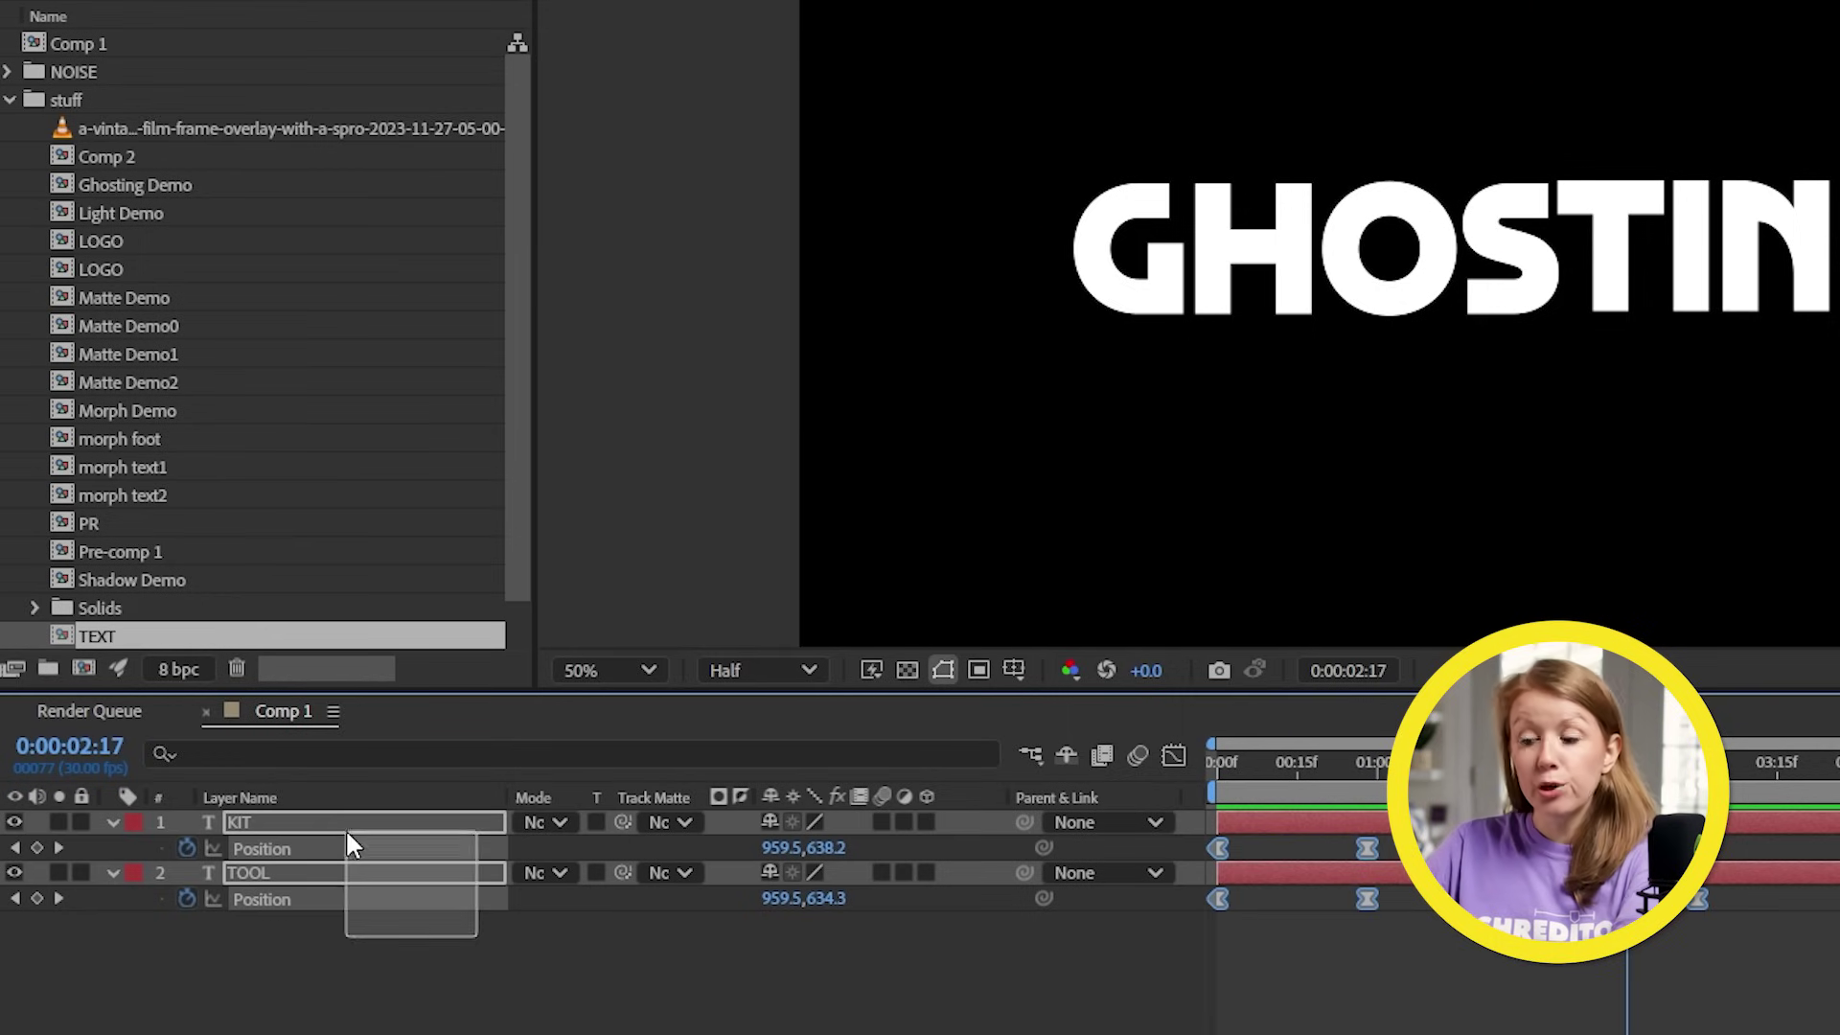
{"action": "right_click", "coordinate": [342, 820]}
{"action": "left_click", "coordinate": [470, 622]}
{"action": "type", "text": "tex"}
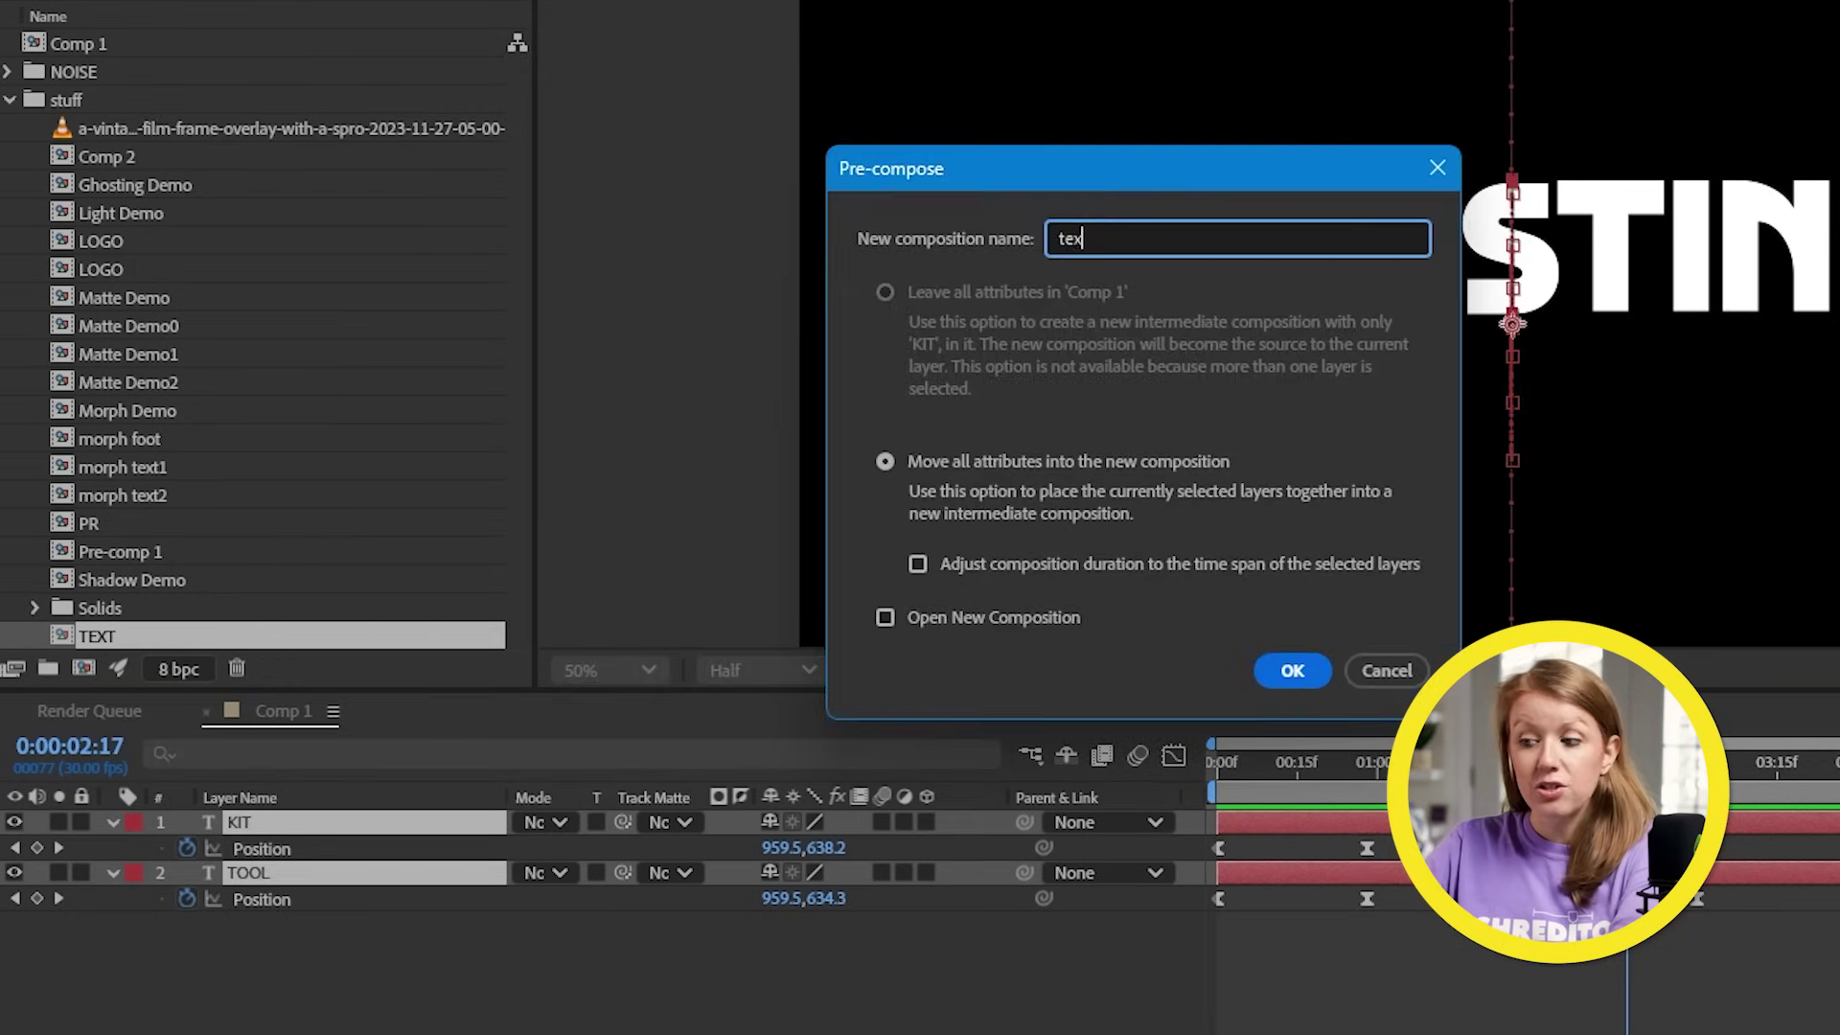
{"action": "type", "text": "t"}
{"action": "key", "text": "Return"}
Duplicate the text pre-comp, hide the upper copy and rename the lower one trail
{"action": "key", "text": "ctrl+d"}
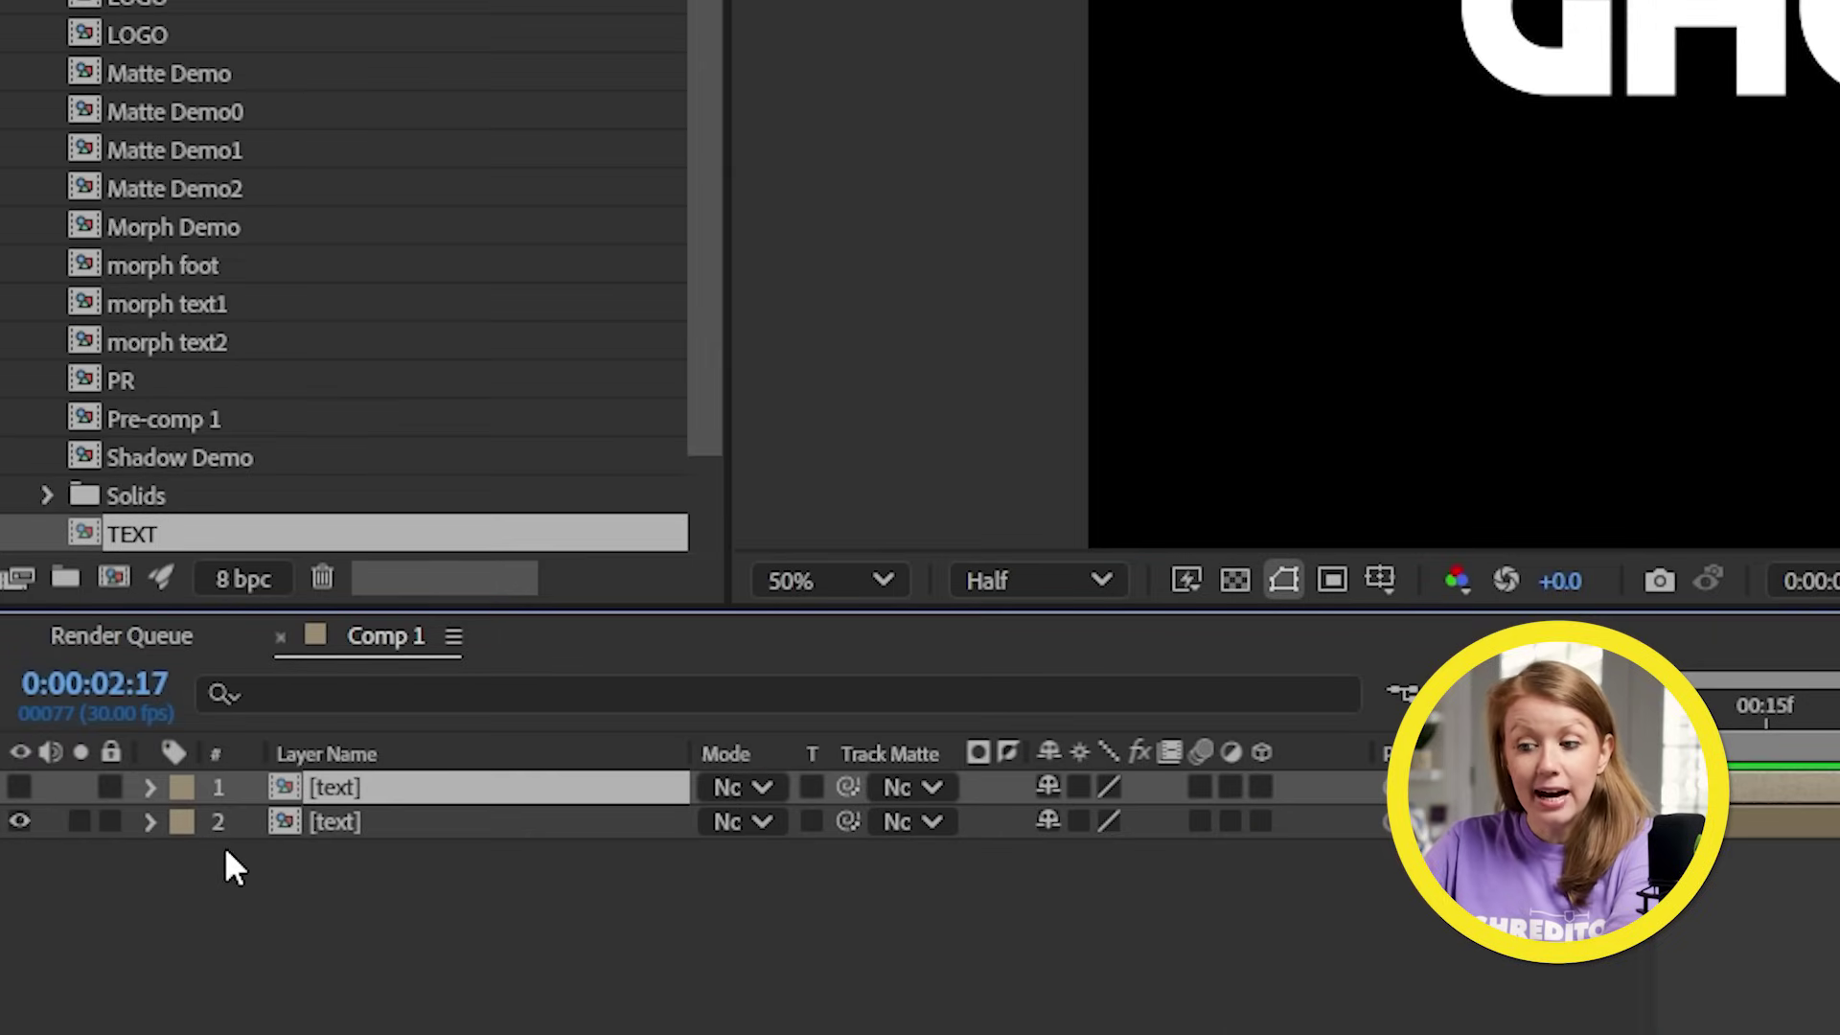
{"action": "left_click", "coordinate": [357, 819]}
{"action": "key", "text": "Return"}
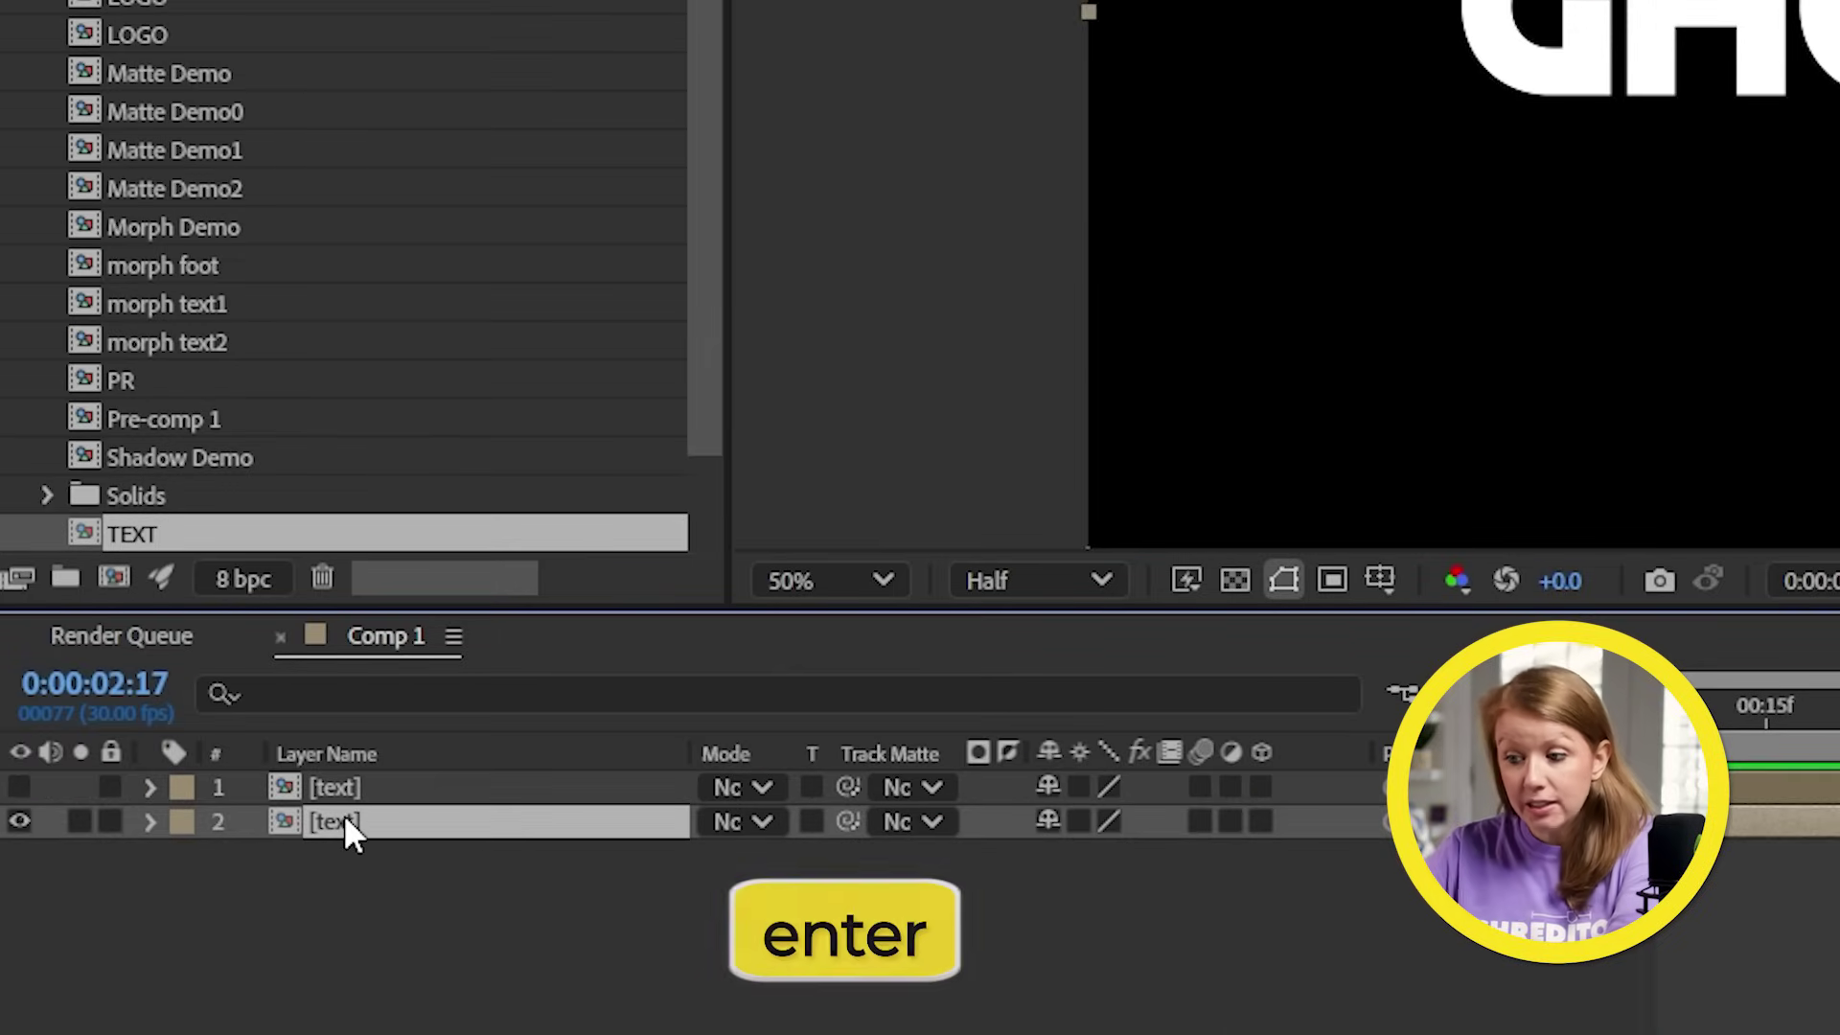
{"action": "type", "text": "trail"}
{"action": "key", "text": "Return"}
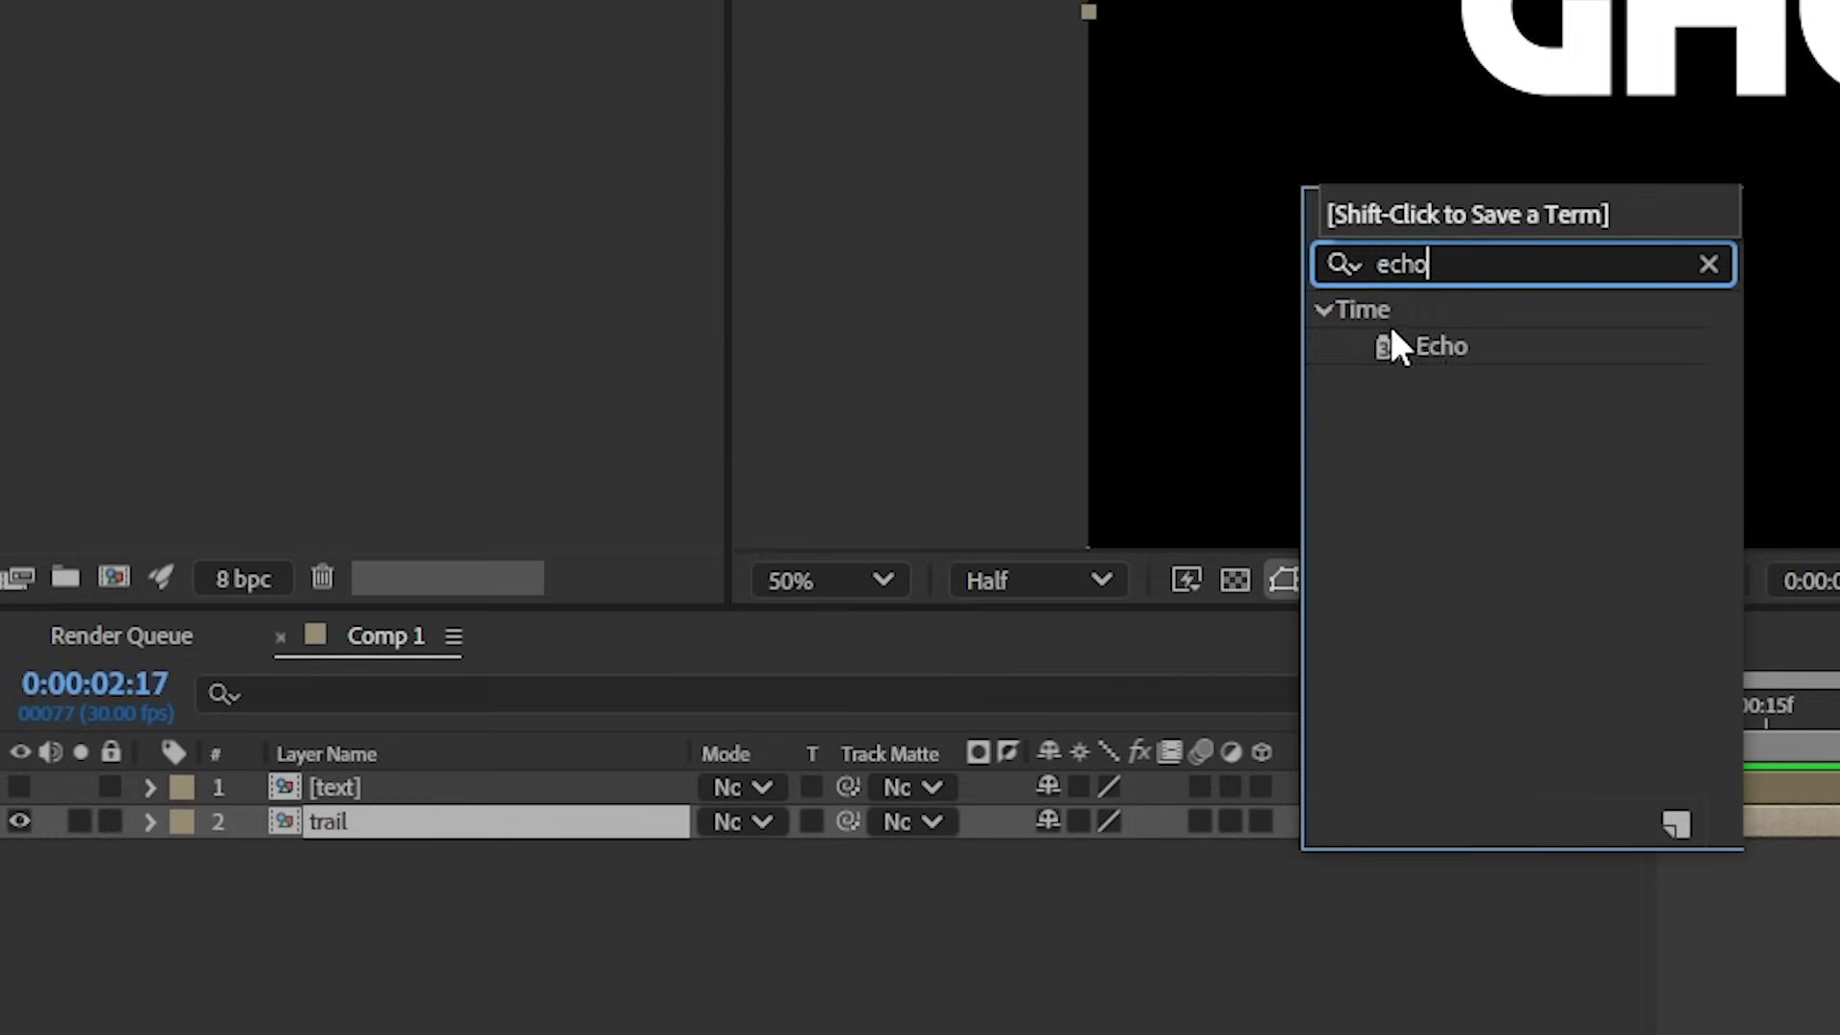
Apply the Echo effect to the trail layer and move the playhead to 0:00:00:10
{"action": "left_click", "coordinate": [1443, 347]}
{"action": "left_click_drag", "start_coordinate": [1443, 347], "coordinate": [512, 813]}
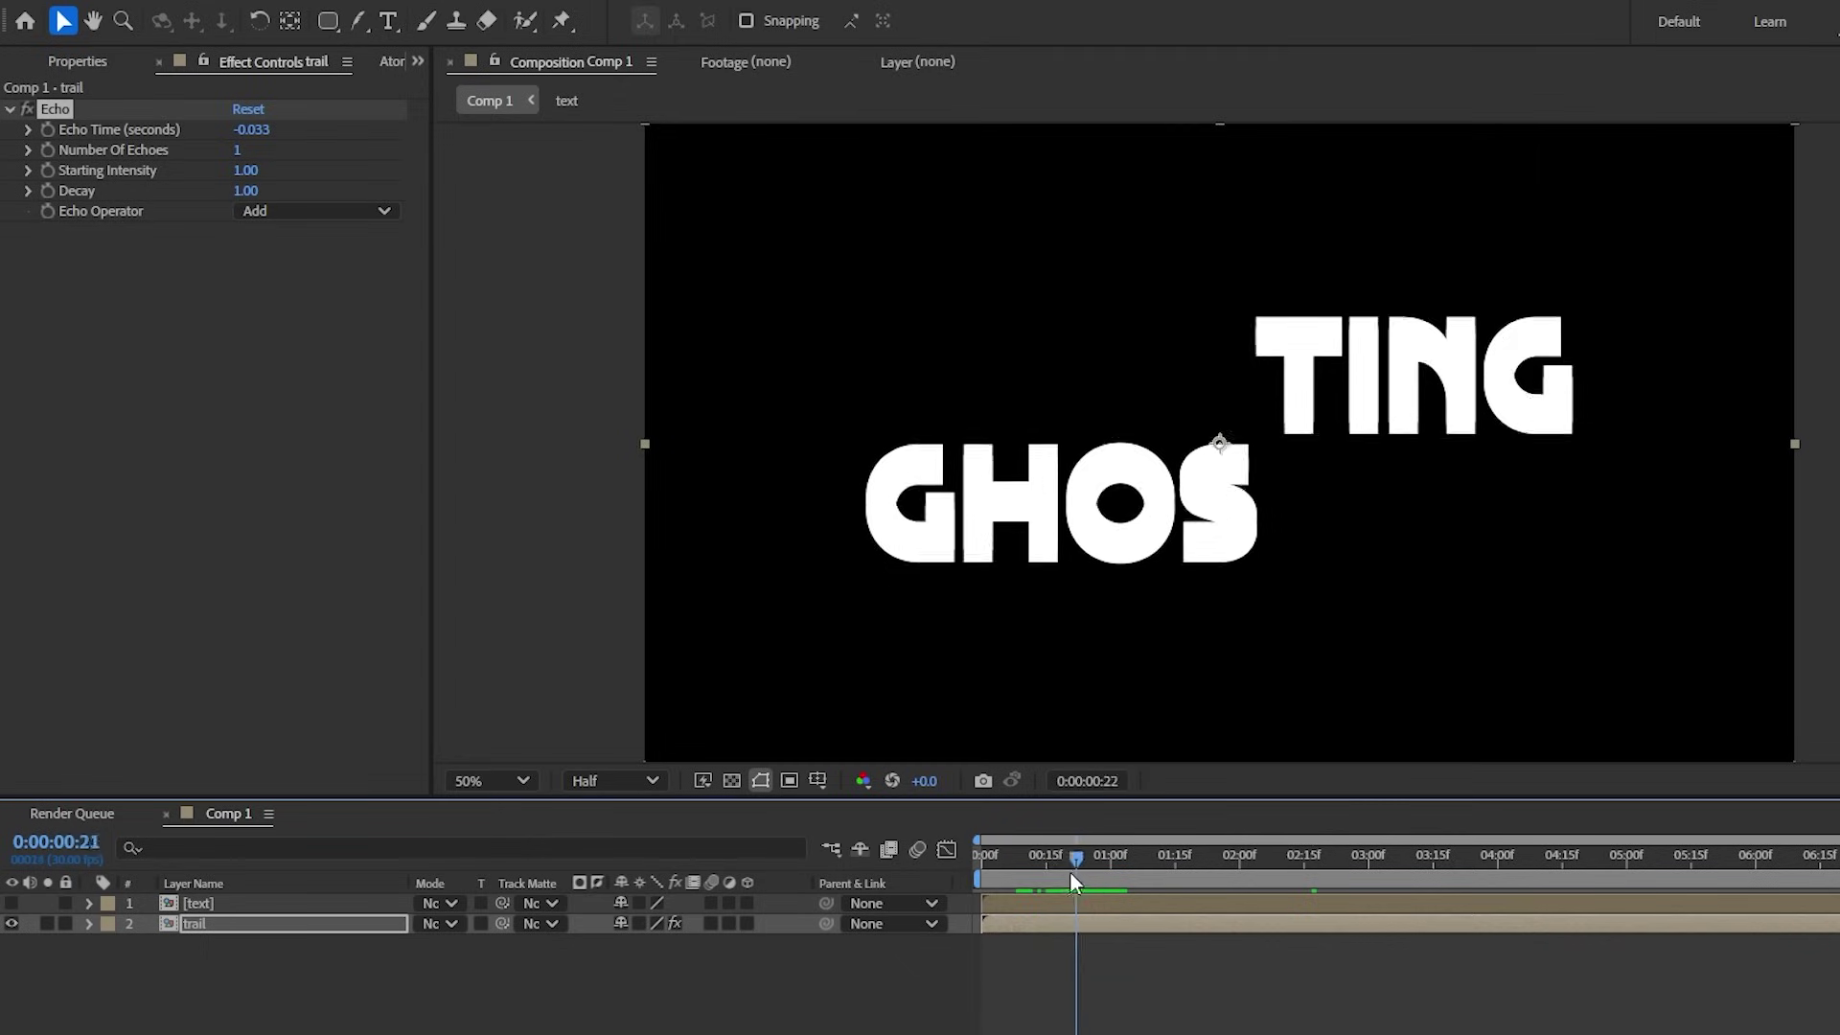
{"action": "left_click_drag", "start_coordinate": [1070, 871], "coordinate": [1025, 906]}
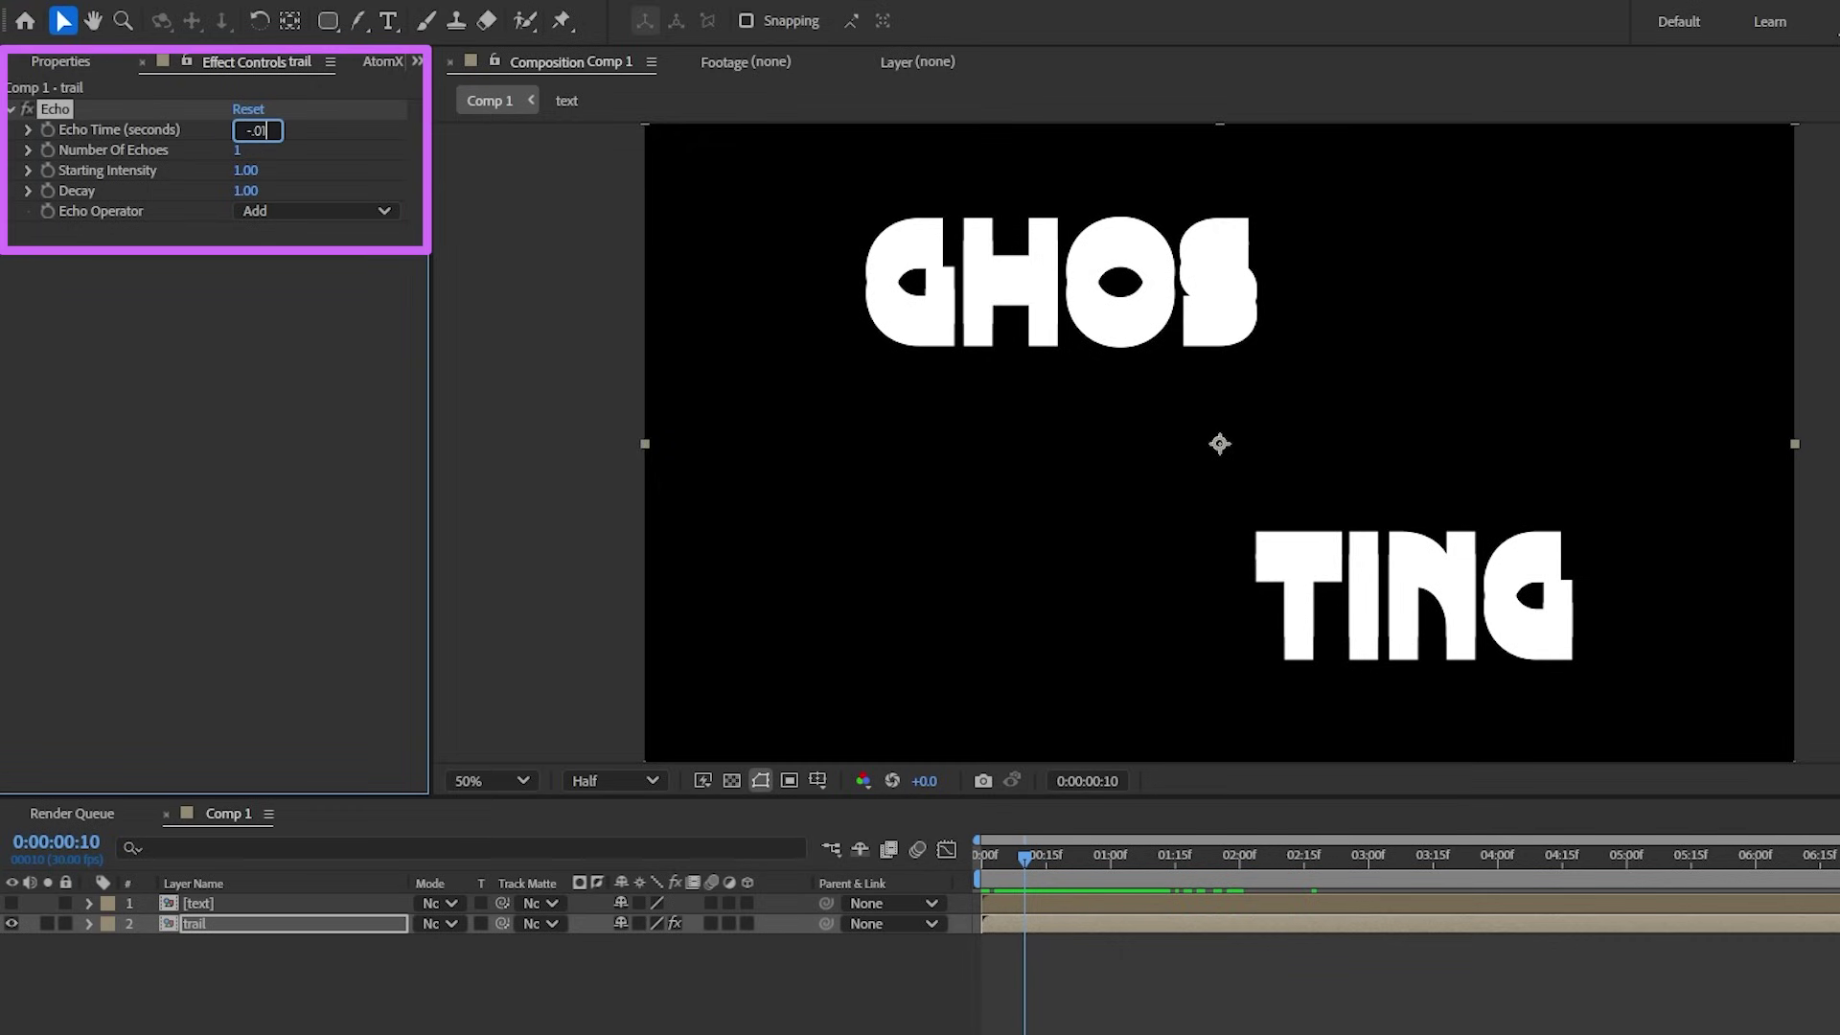
Set Echo Time to -0.01, Number Of Echoes to 50, and Decay and Starting Intensity to 0.90, and preview the trails
{"action": "type", "text": "-.01"}
{"action": "key", "text": "Return"}
{"action": "left_click_drag", "start_coordinate": [240, 153], "coordinate": [295, 154]}
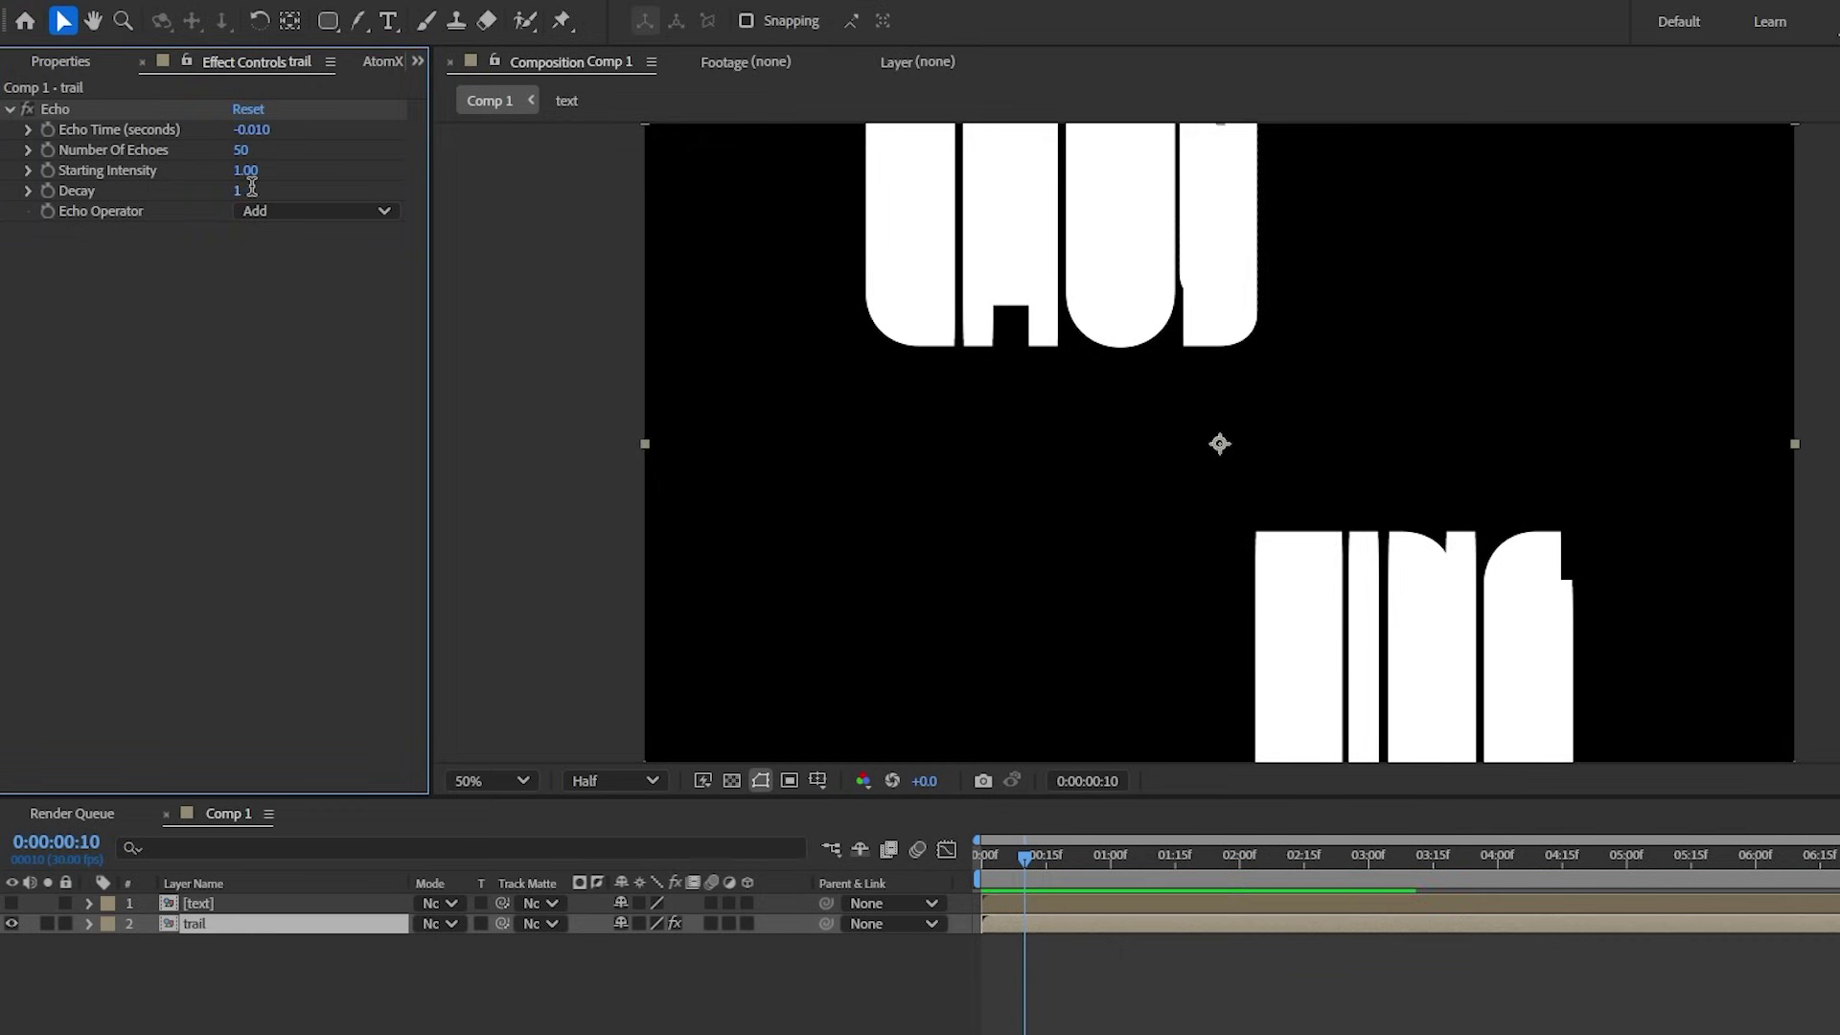
{"action": "type", "text": ".9"}
{"action": "key", "text": "Return"}
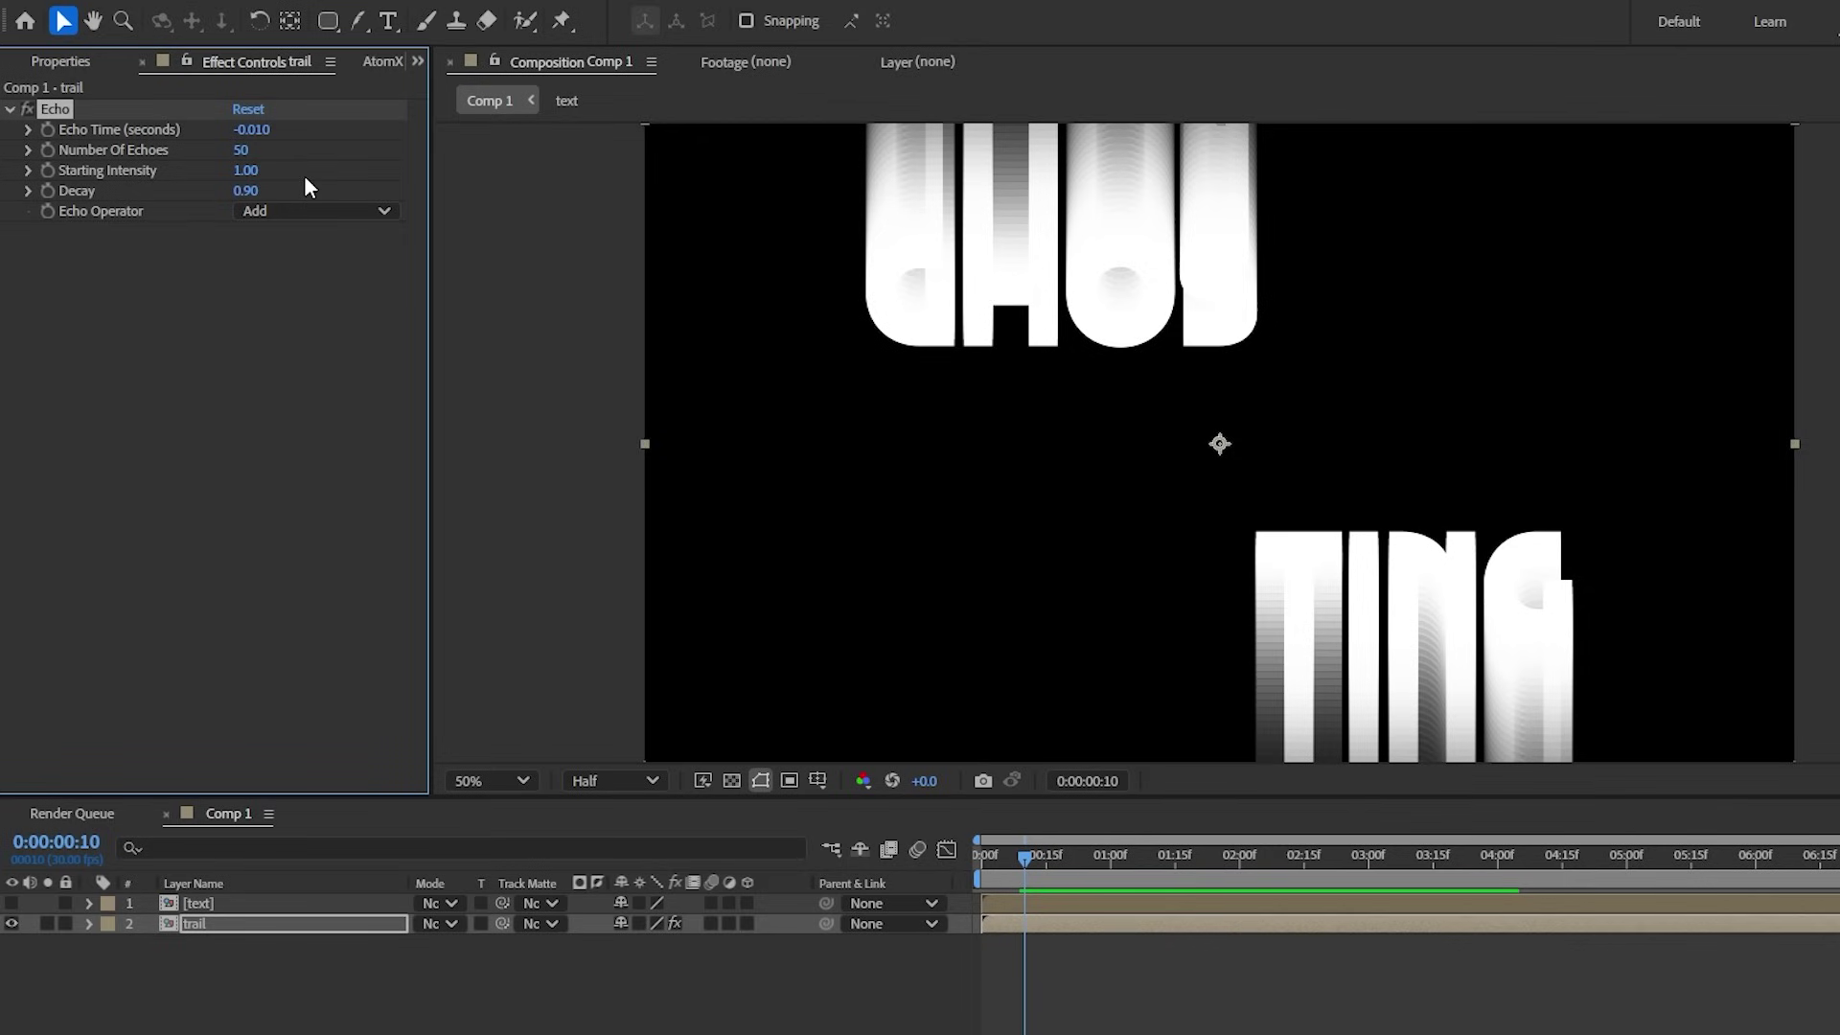
{"action": "left_click_drag", "start_coordinate": [1013, 848], "coordinate": [1229, 866]}
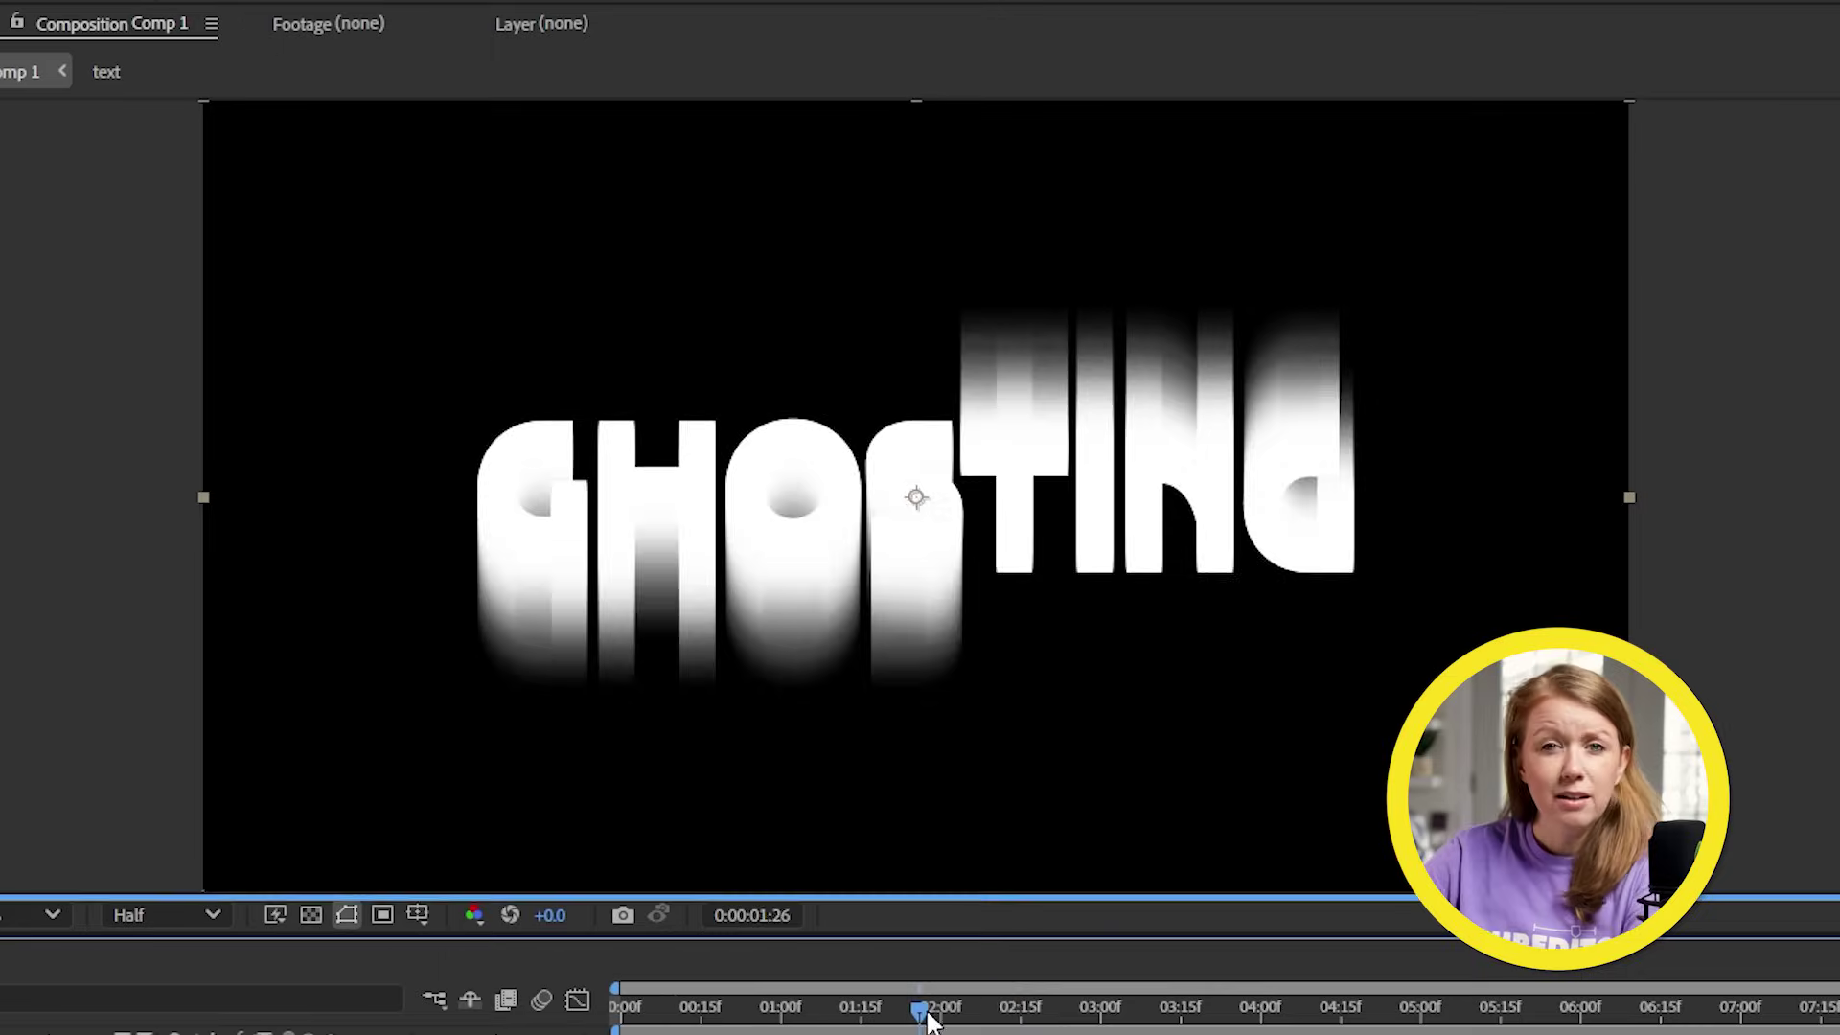
{"action": "left_click_drag", "start_coordinate": [930, 1021], "coordinate": [653, 1020]}
{"action": "key", "text": "space"}
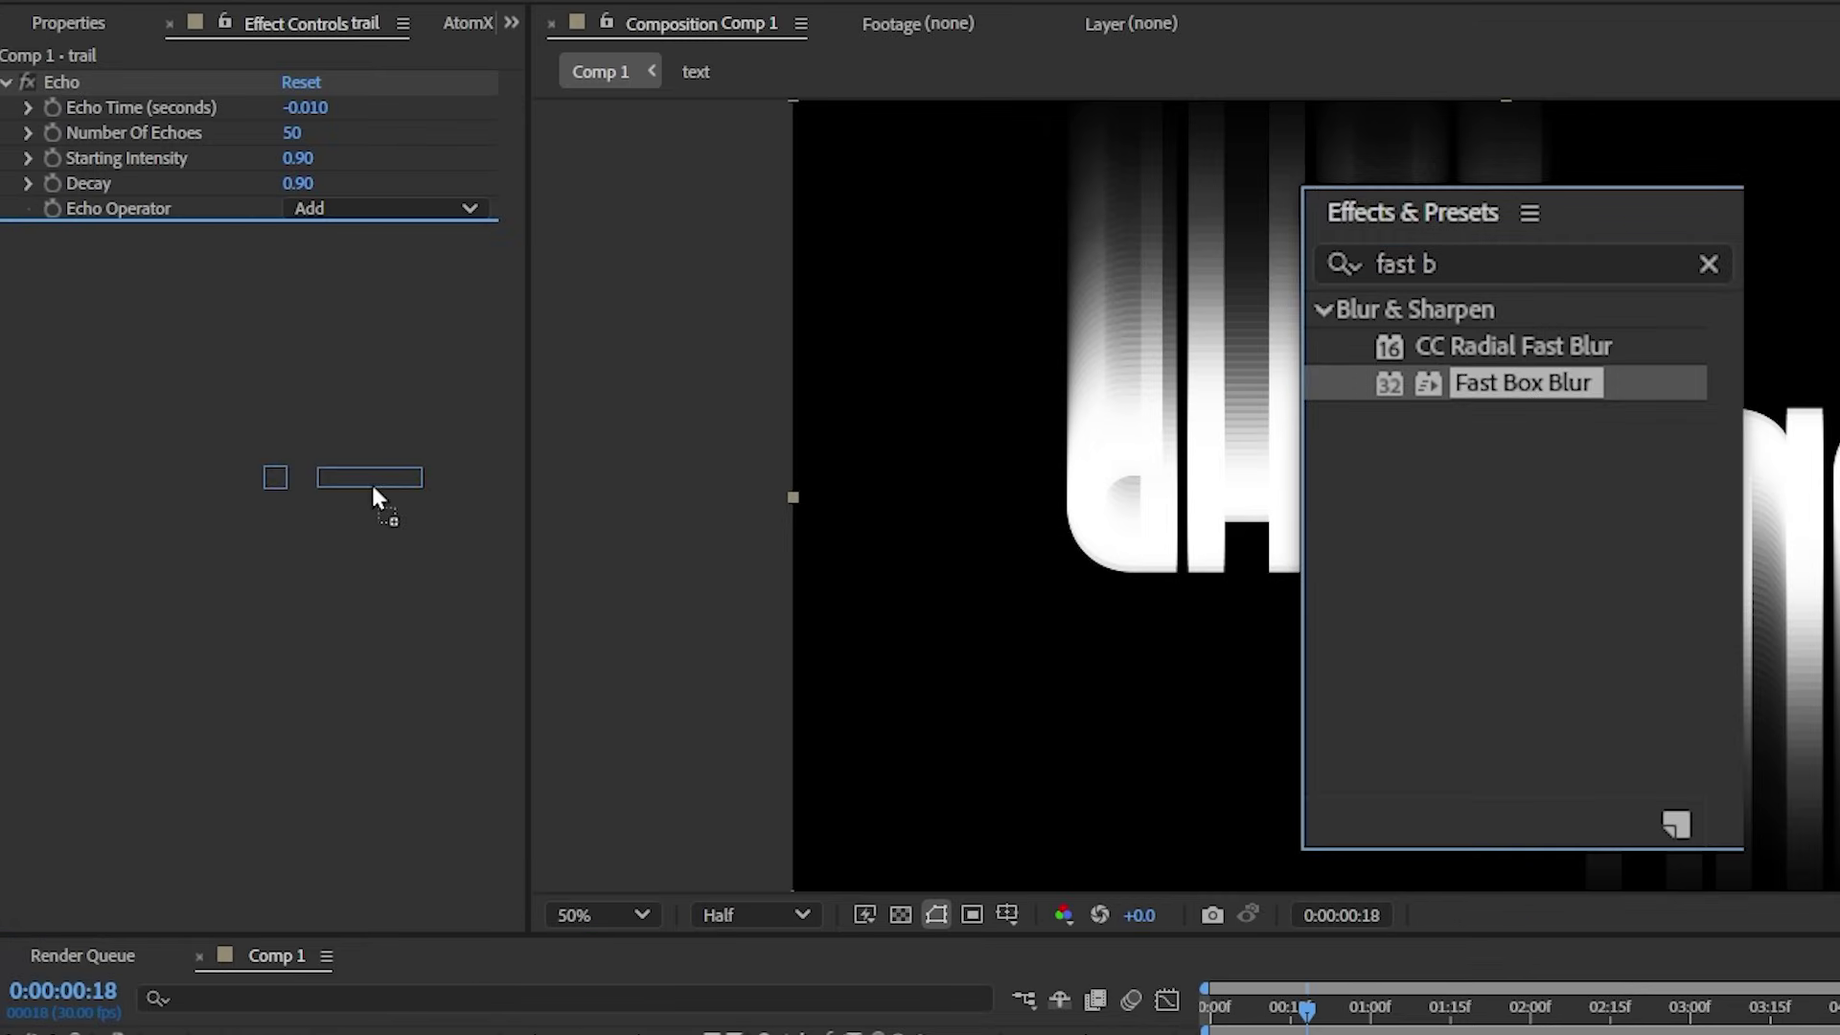
Add Fast Box Blur below Echo with Blur Radius 4 and Repeat Edge Pixels turned on
{"action": "left_click_drag", "start_coordinate": [373, 487], "coordinate": [371, 481]}
{"action": "left_click", "coordinate": [291, 335]}
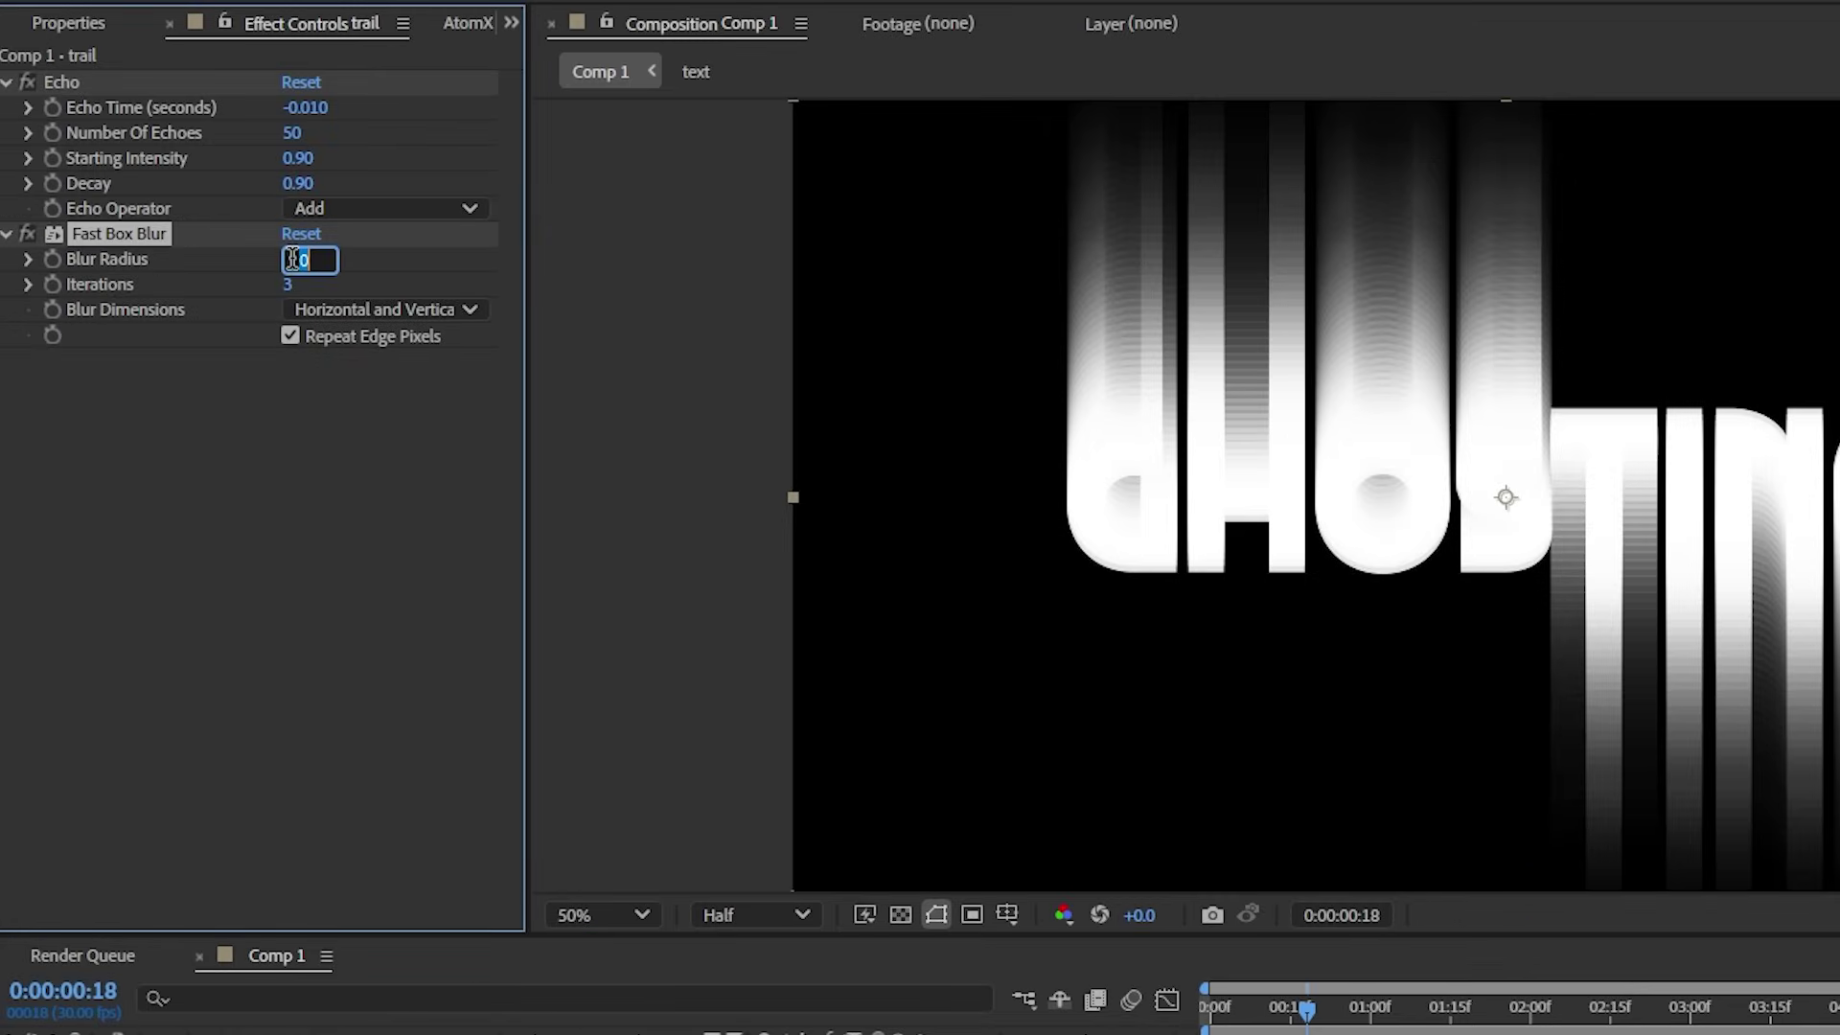
{"action": "type", "text": "4"}
{"action": "key", "text": "Return"}
Apply Colorama to the trail layer below Fast Box Blur and set Get Phase From to Alpha
{"action": "key", "text": "ctrl+5"}
{"action": "type", "text": "colora"}
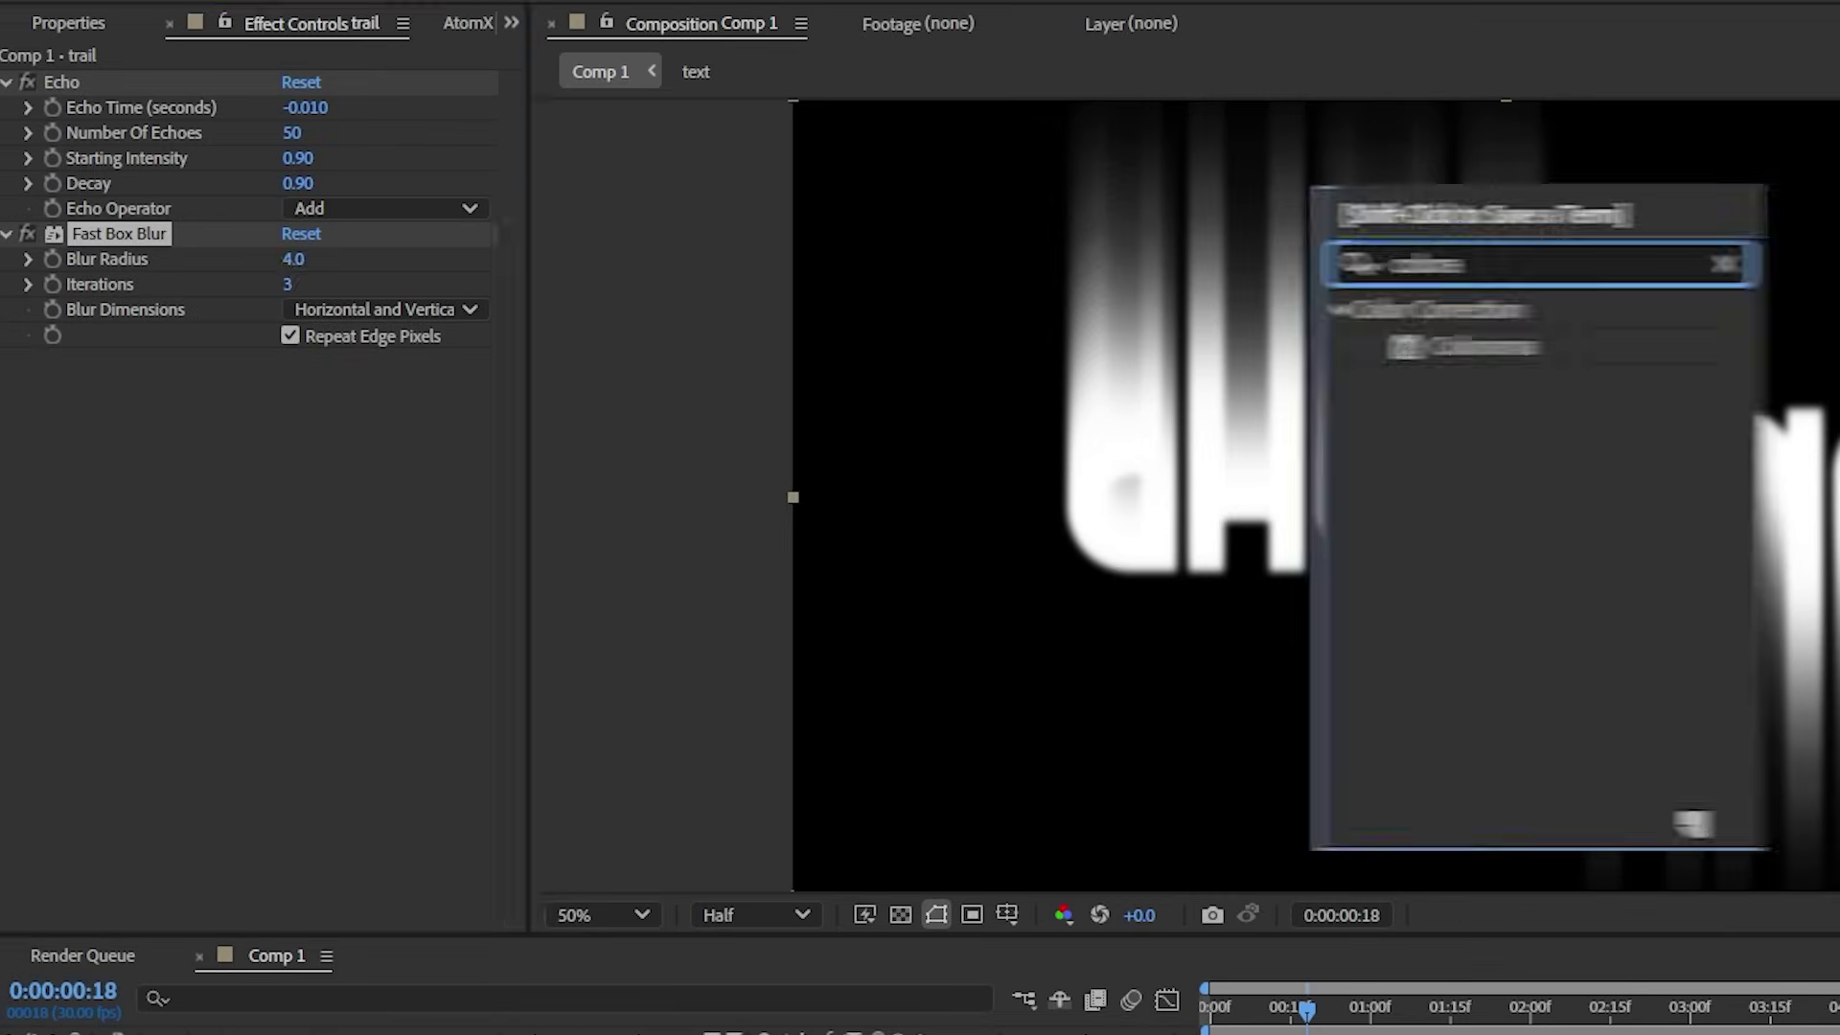
{"action": "left_click", "coordinate": [1495, 347]}
{"action": "left_click_drag", "start_coordinate": [987, 548], "coordinate": [284, 548]}
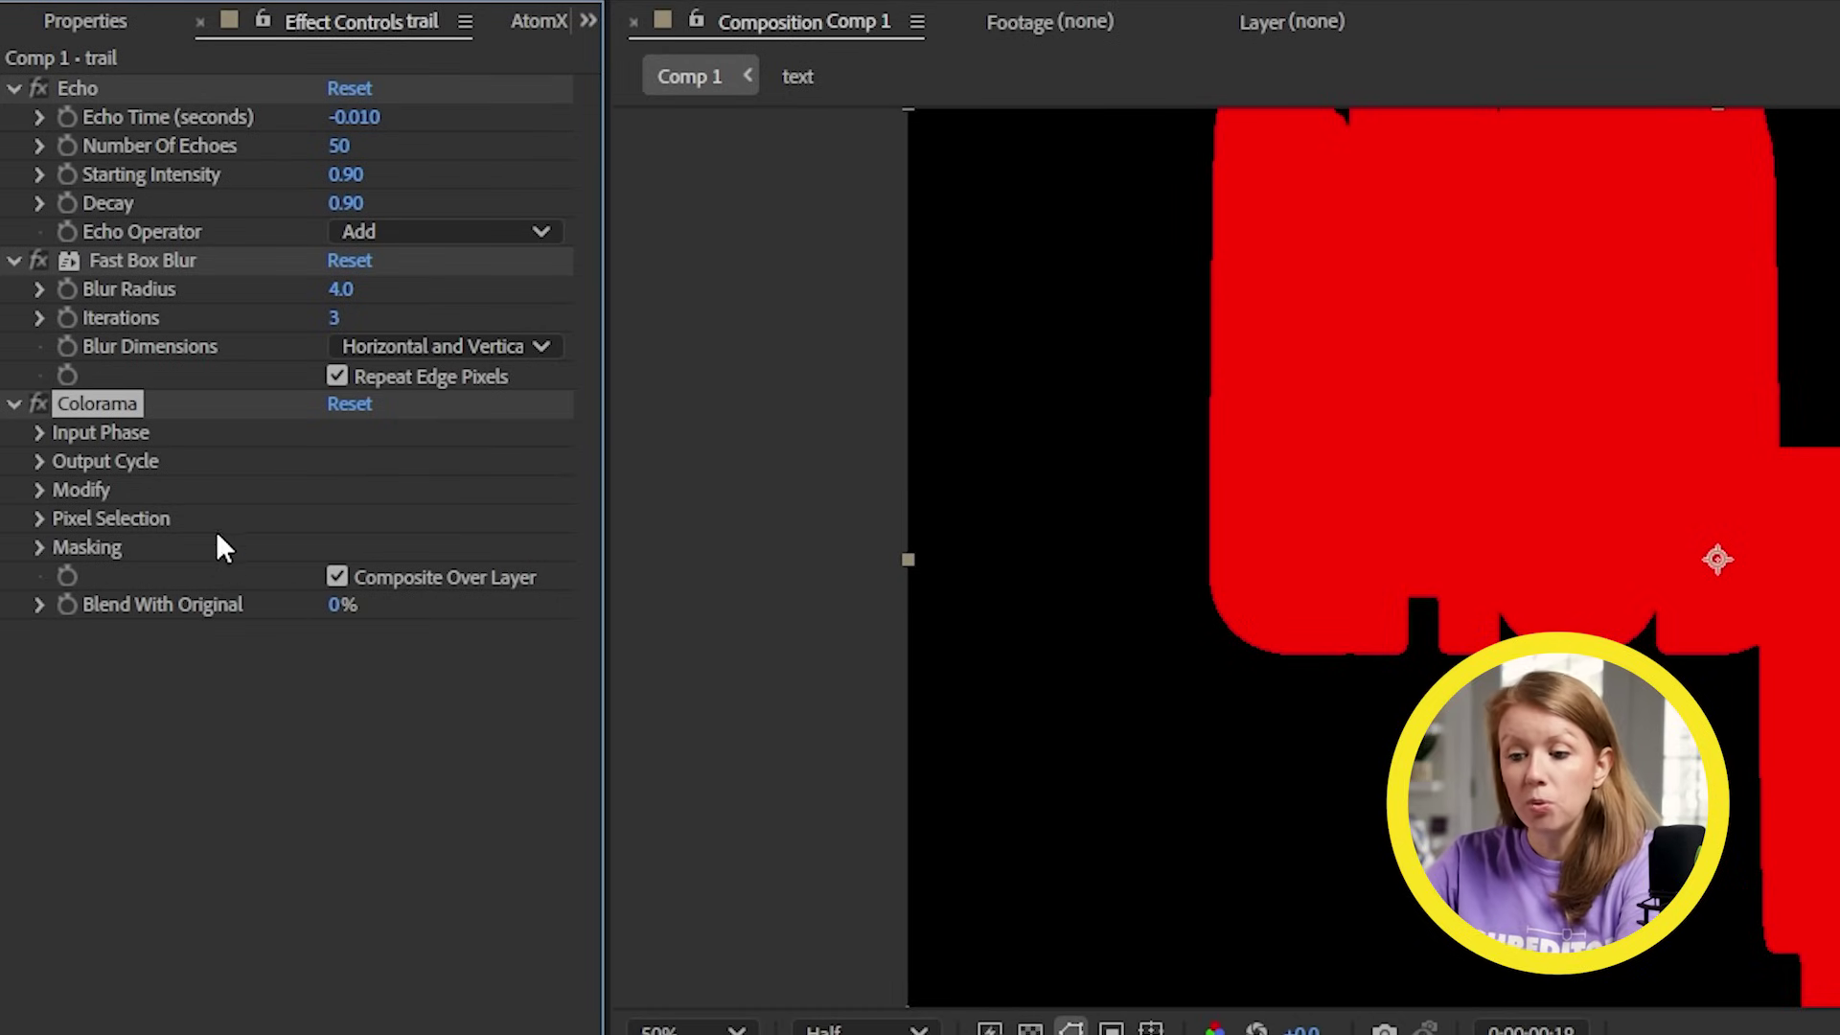
{"action": "left_click", "coordinate": [40, 432]}
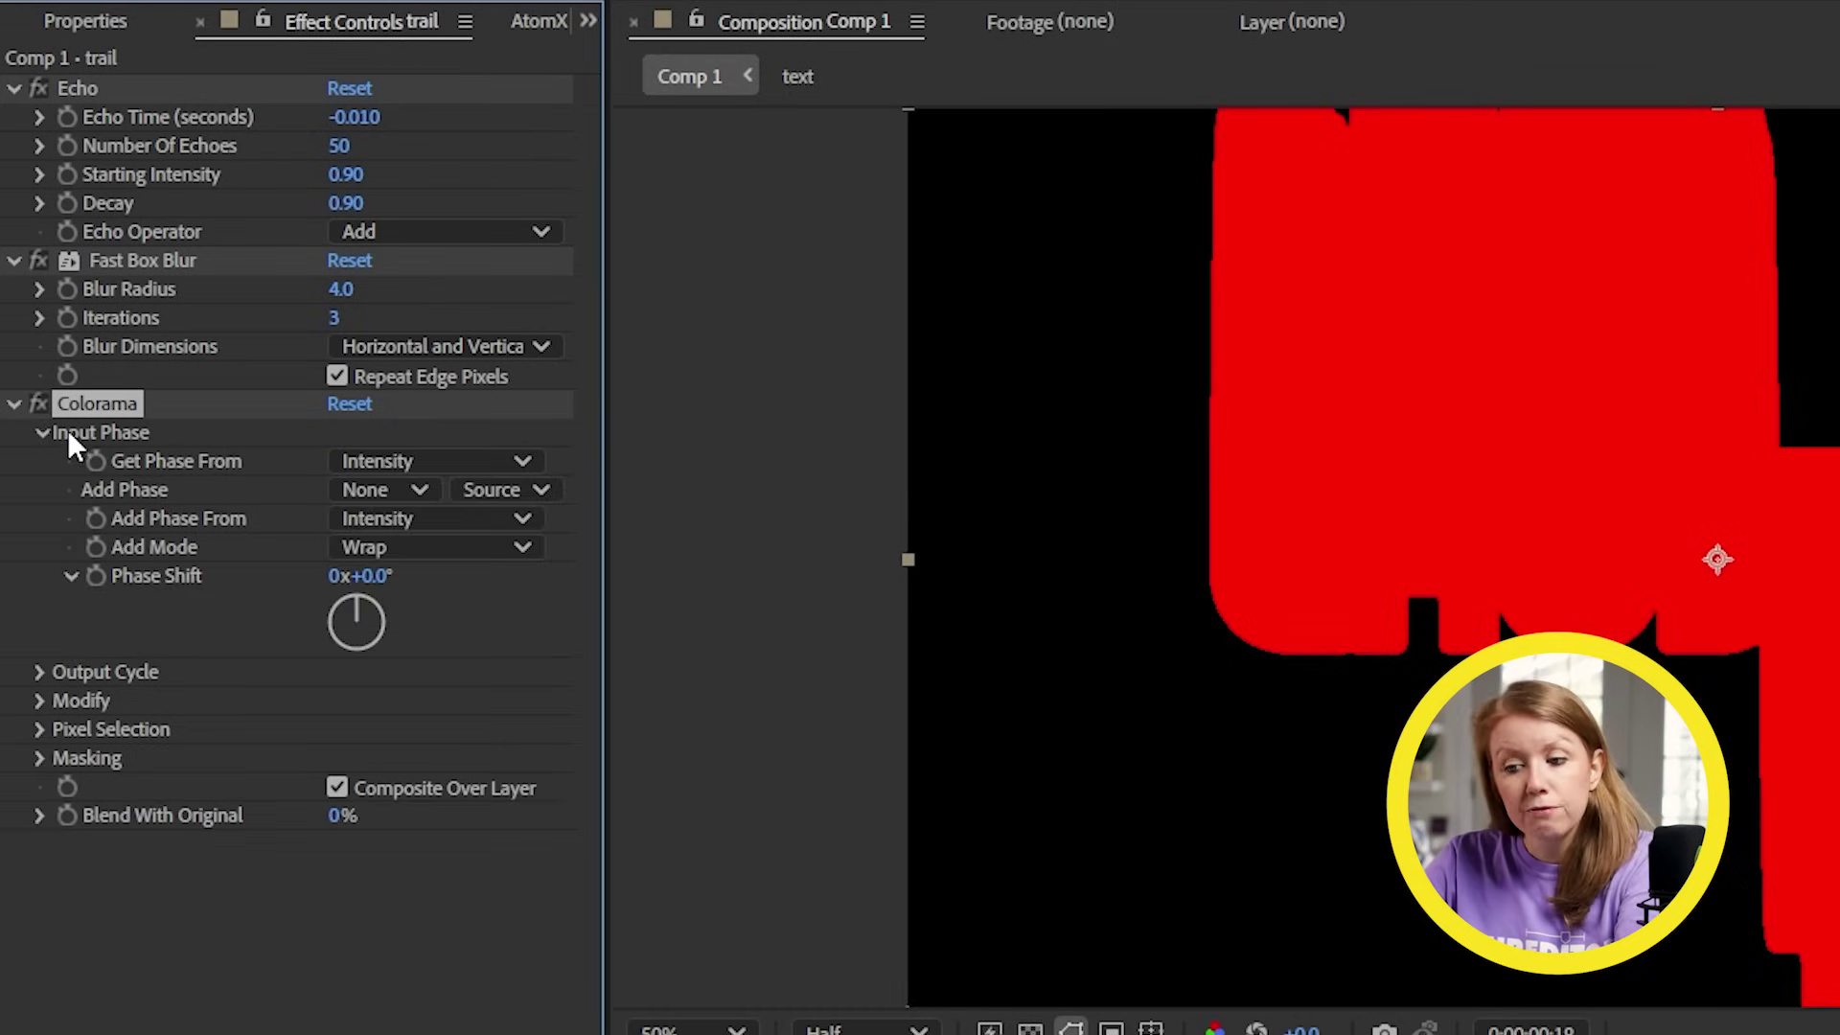
{"action": "left_click", "coordinate": [395, 464]}
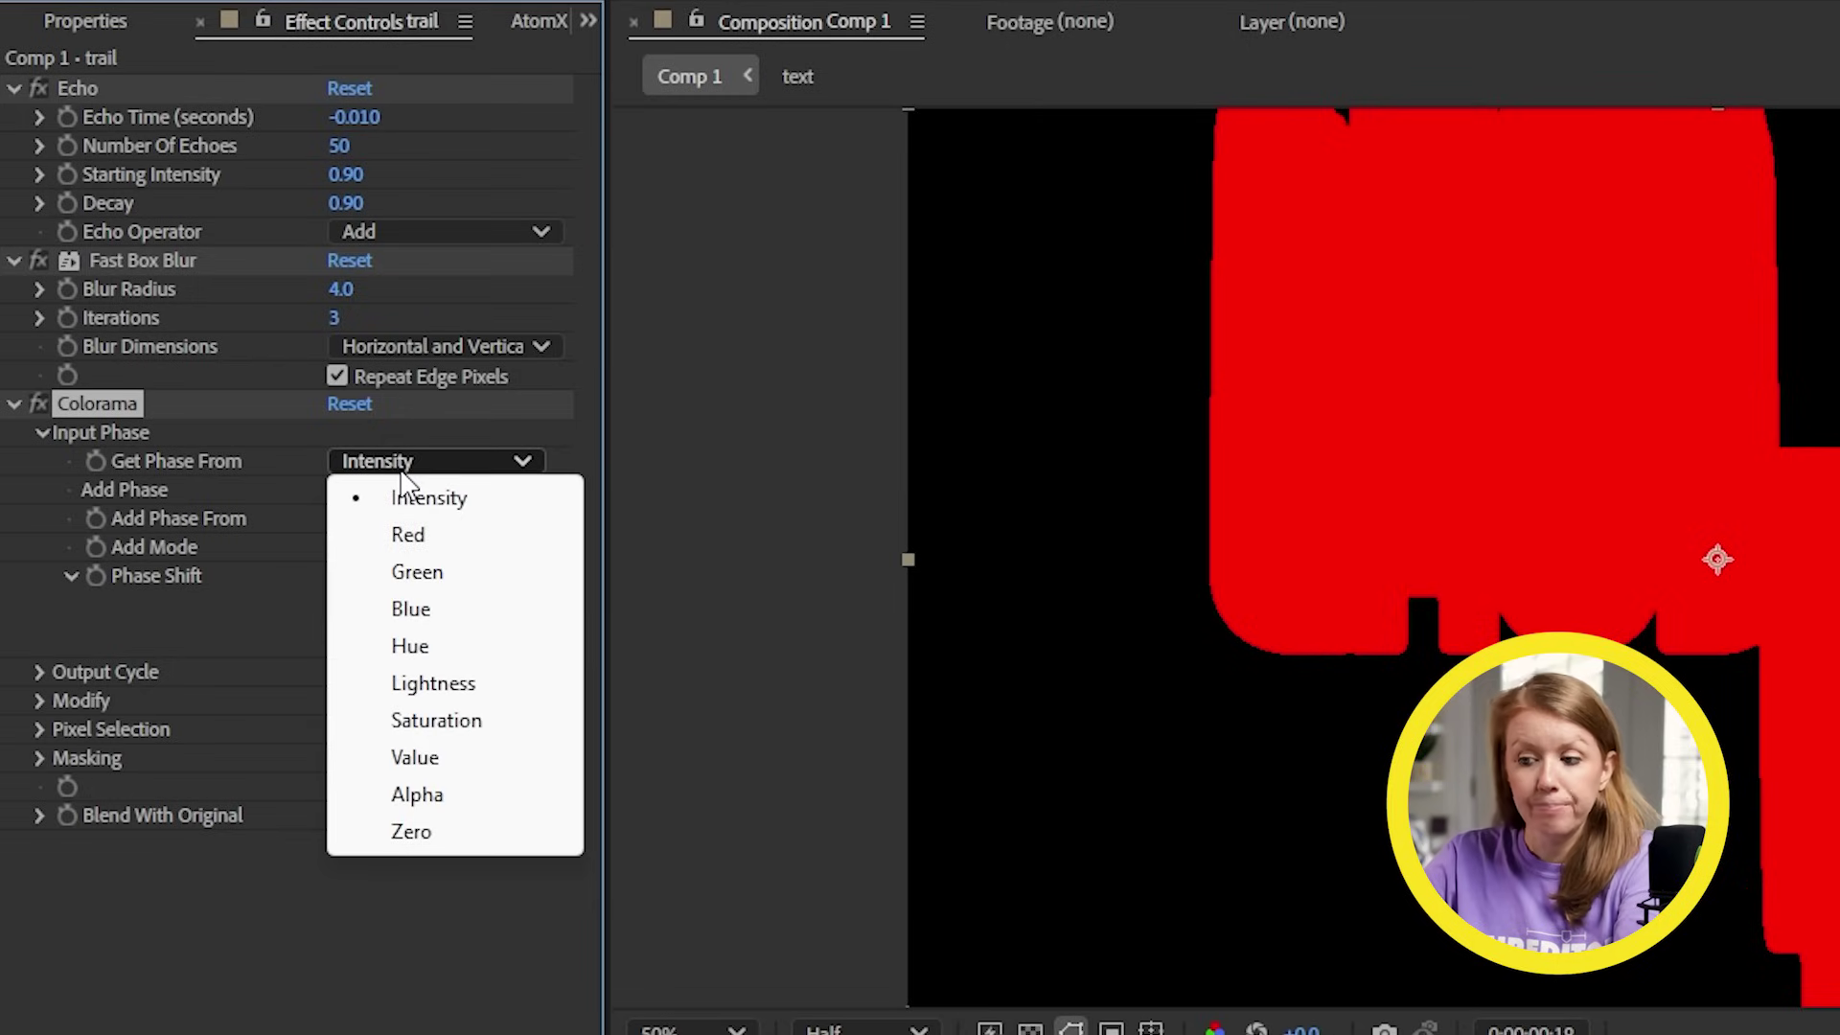
{"action": "left_click", "coordinate": [427, 804]}
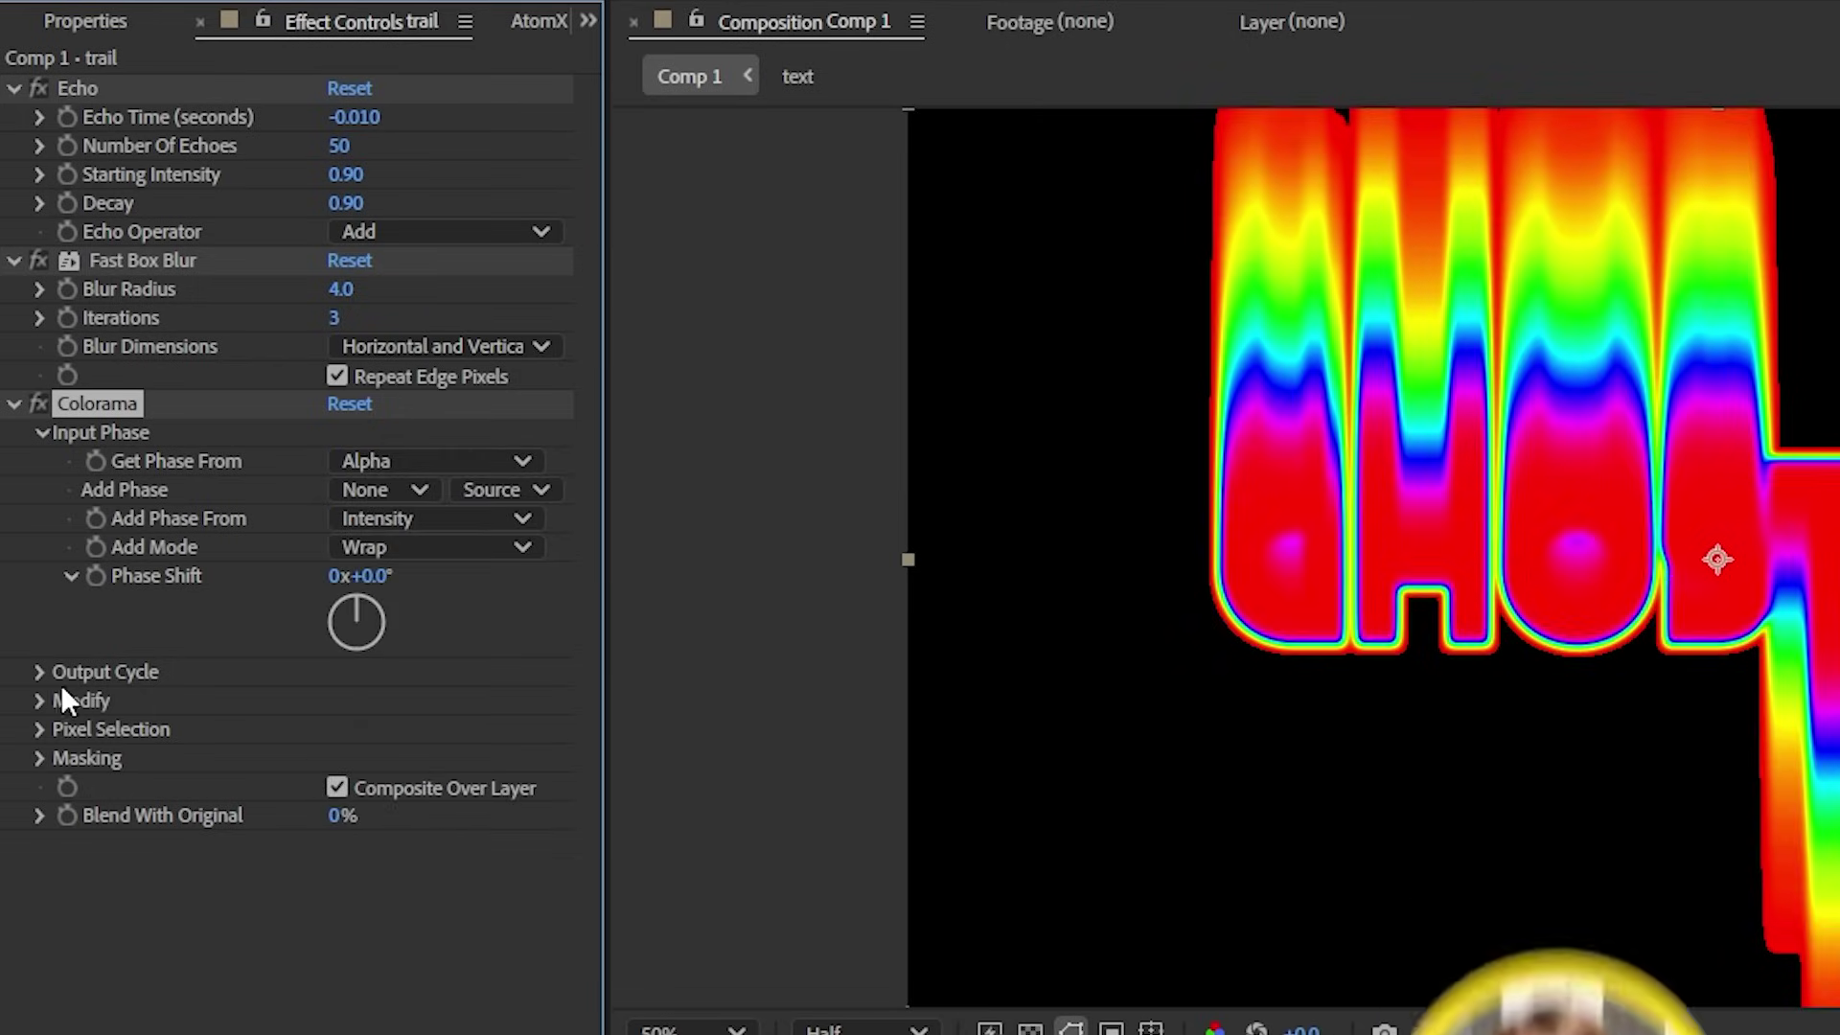
Set the Colorama Output Cycle preset palette to Ramp Blue and scrub through the colored trails
{"action": "left_click", "coordinate": [41, 671]}
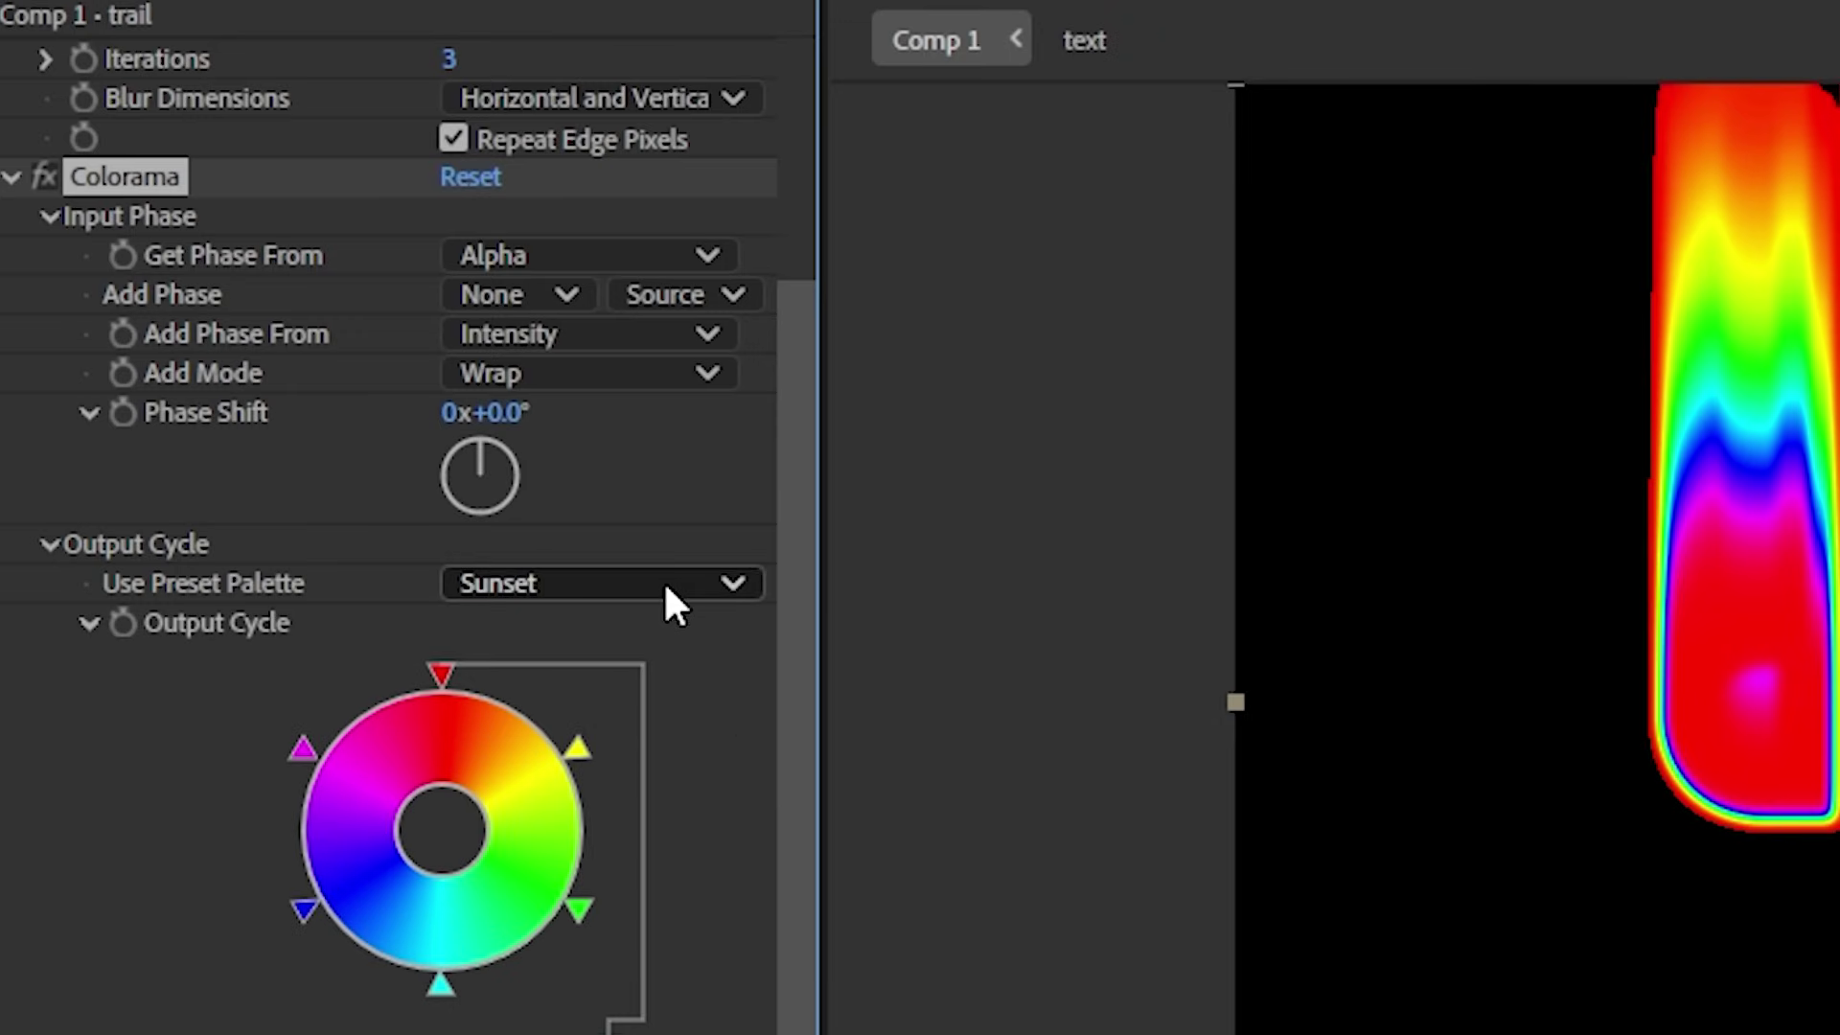
{"action": "left_click", "coordinate": [665, 585]}
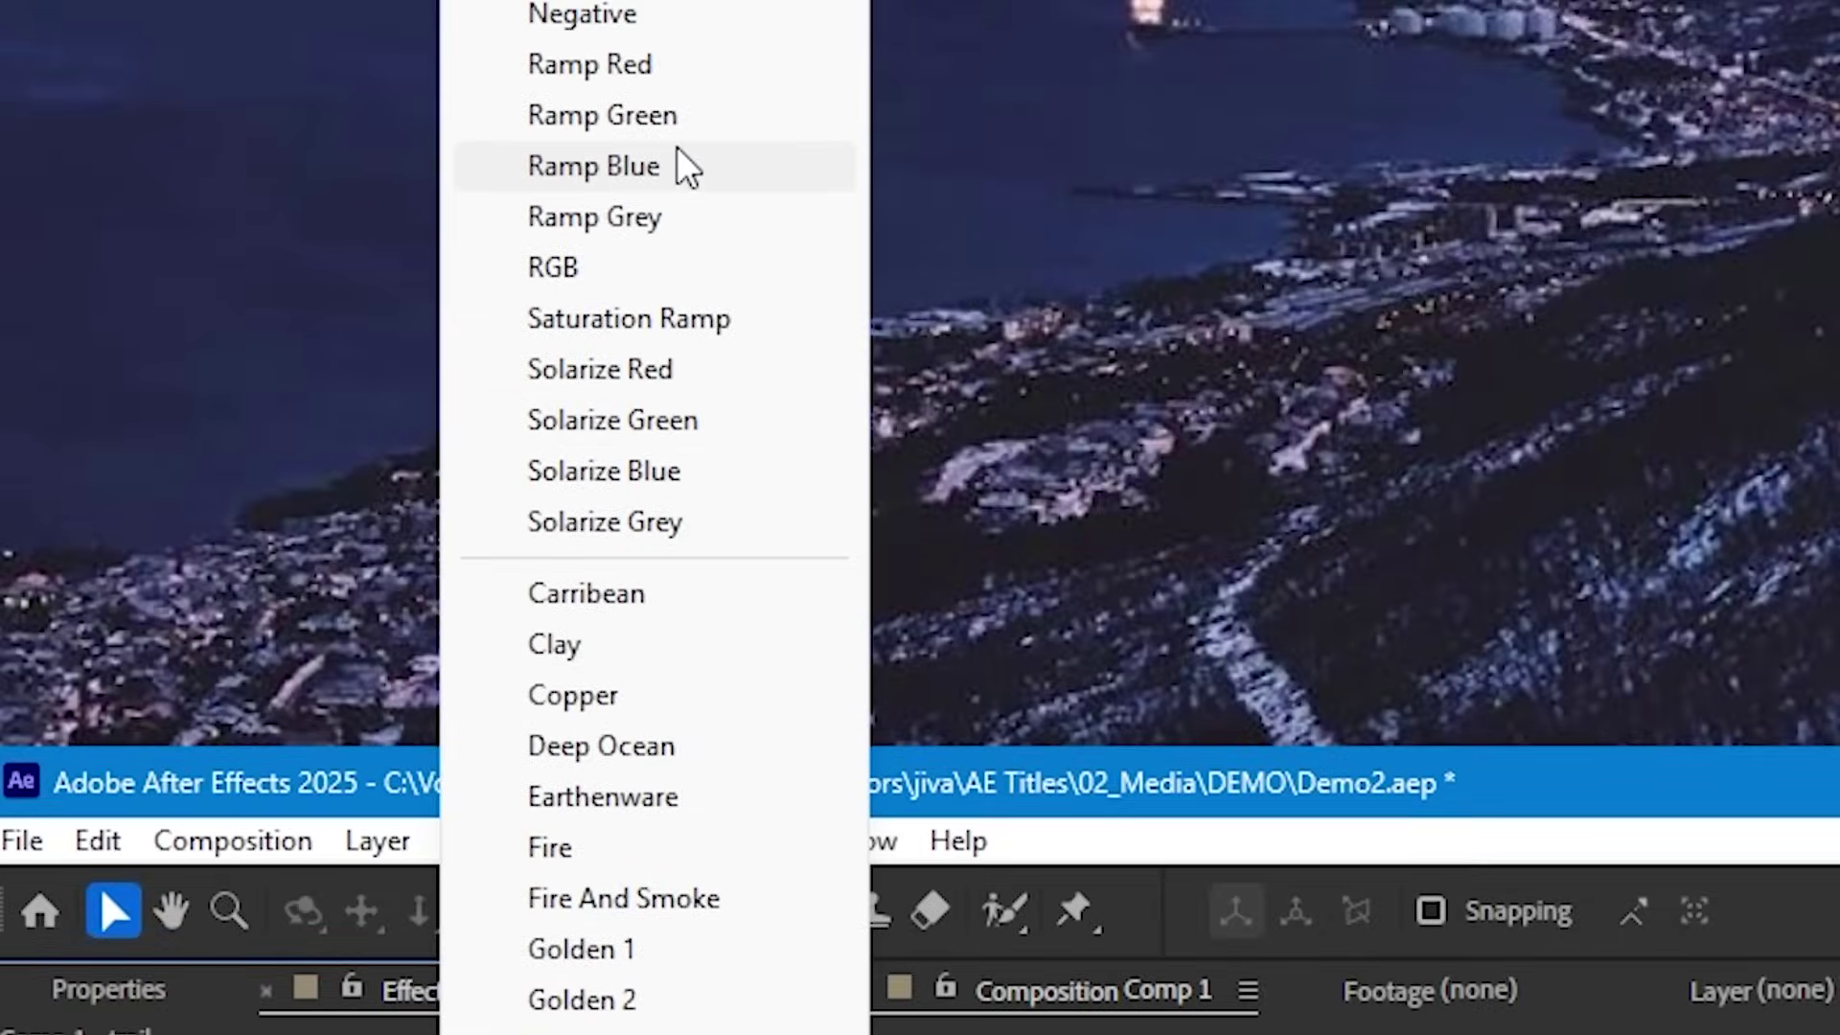
{"action": "left_click", "coordinate": [677, 154]}
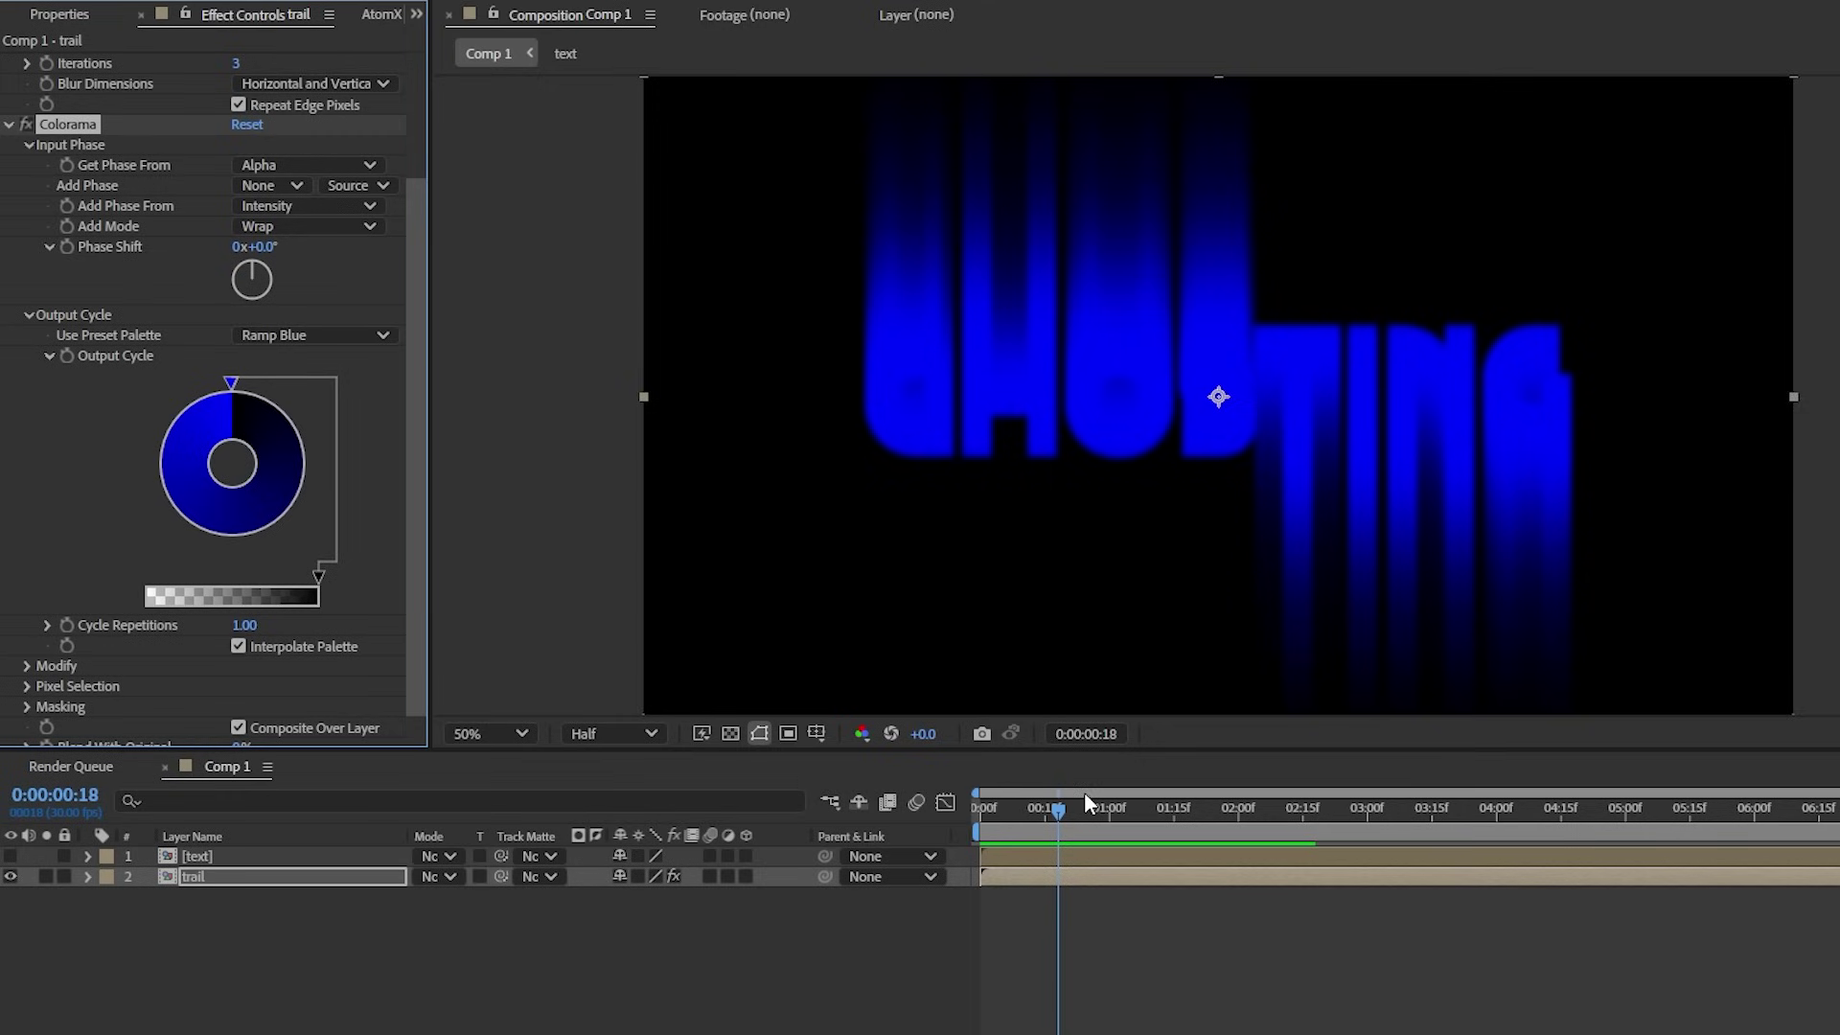
{"action": "left_click_drag", "start_coordinate": [1085, 795], "coordinate": [1038, 905]}
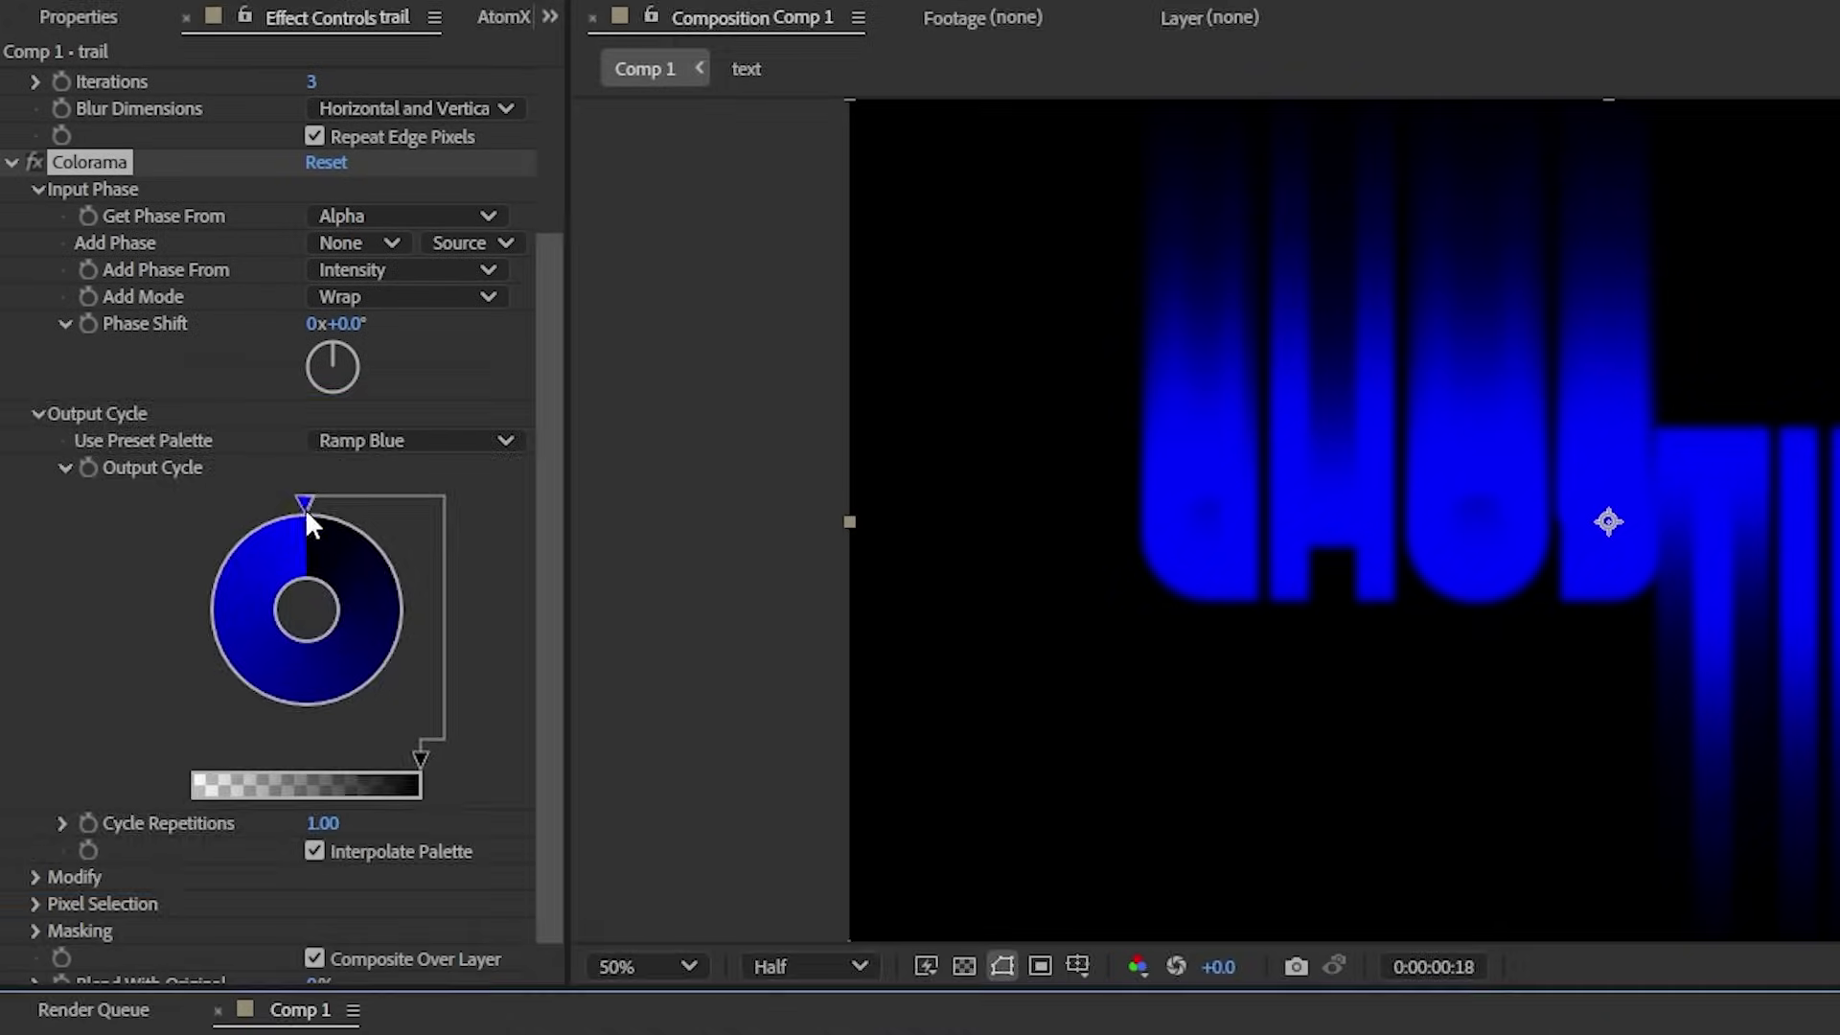
Change the main color of the Colorama Output Cycle wheel to bright magenta
{"action": "double_click", "coordinate": [363, 596]}
{"action": "left_click_drag", "start_coordinate": [299, 717], "coordinate": [281, 675]}
{"action": "left_click_drag", "start_coordinate": [234, 569], "coordinate": [279, 527]}
{"action": "left_click", "coordinate": [93, 472]}
{"action": "left_click", "coordinate": [457, 474]}
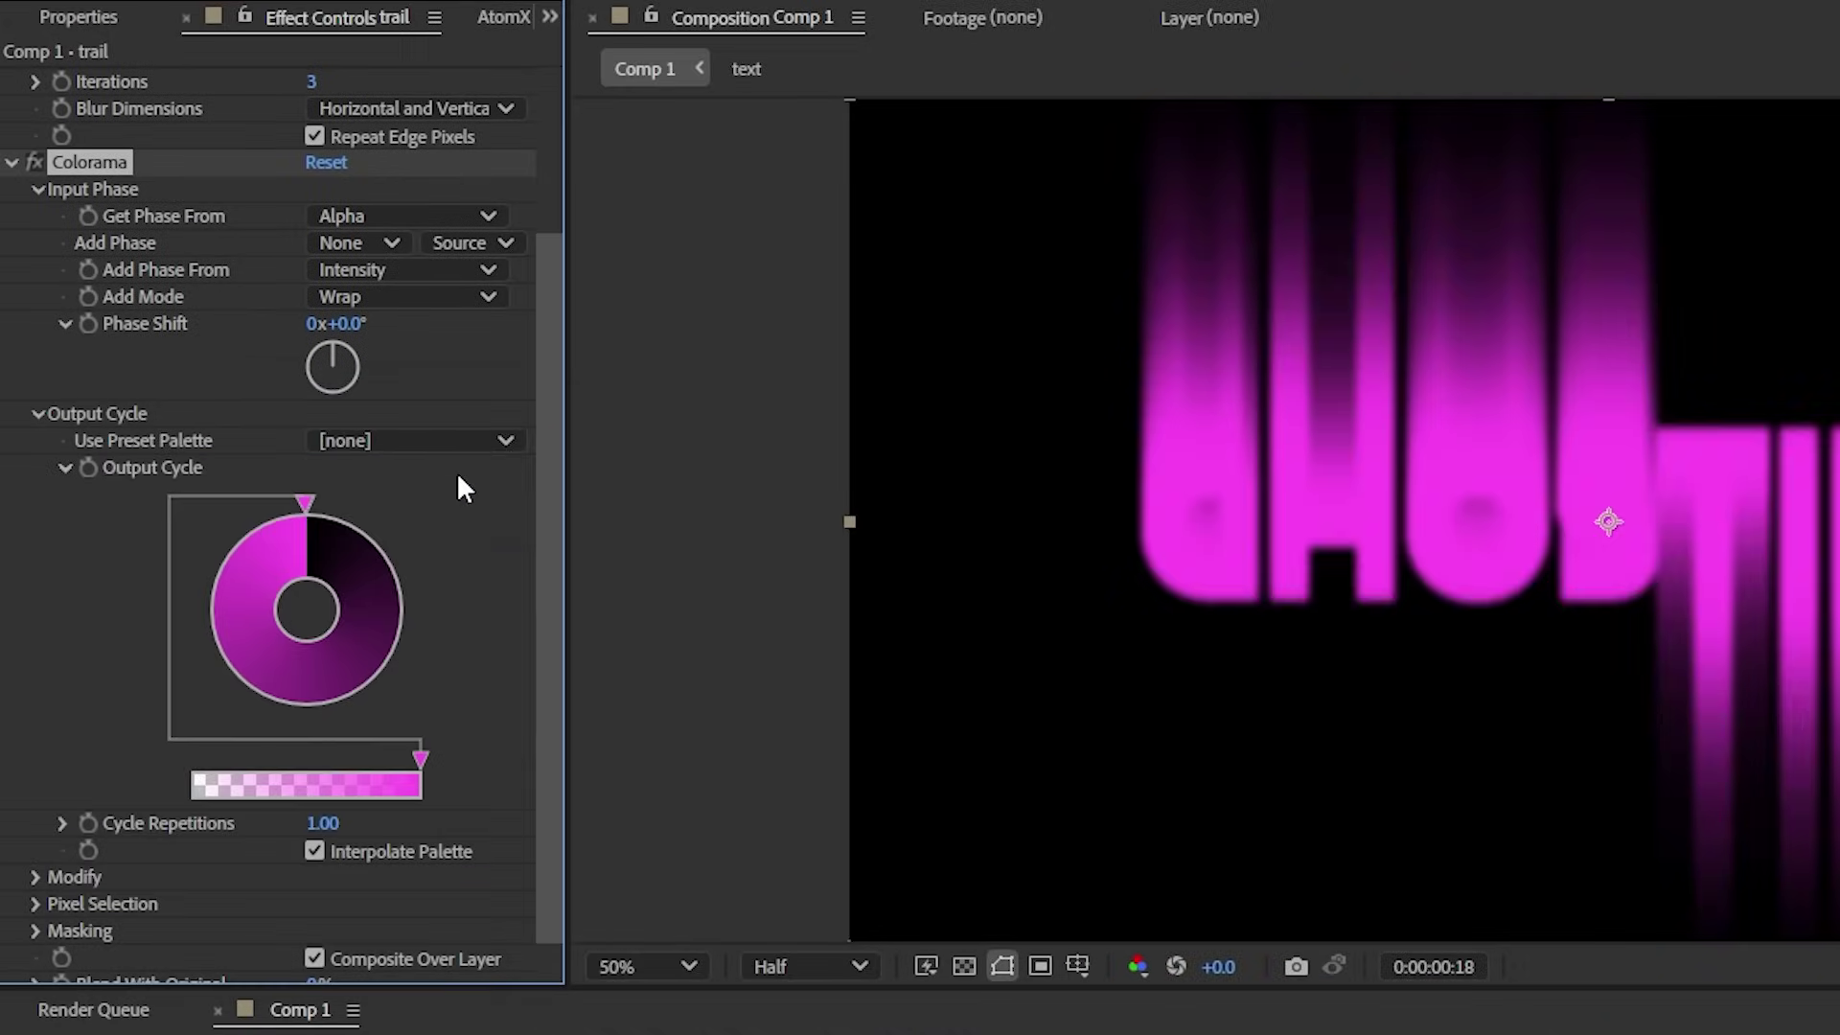
Add another color stop to the Output Cycle wheel and shift its hue to a dark blue-violet
{"action": "double_click", "coordinate": [233, 663]}
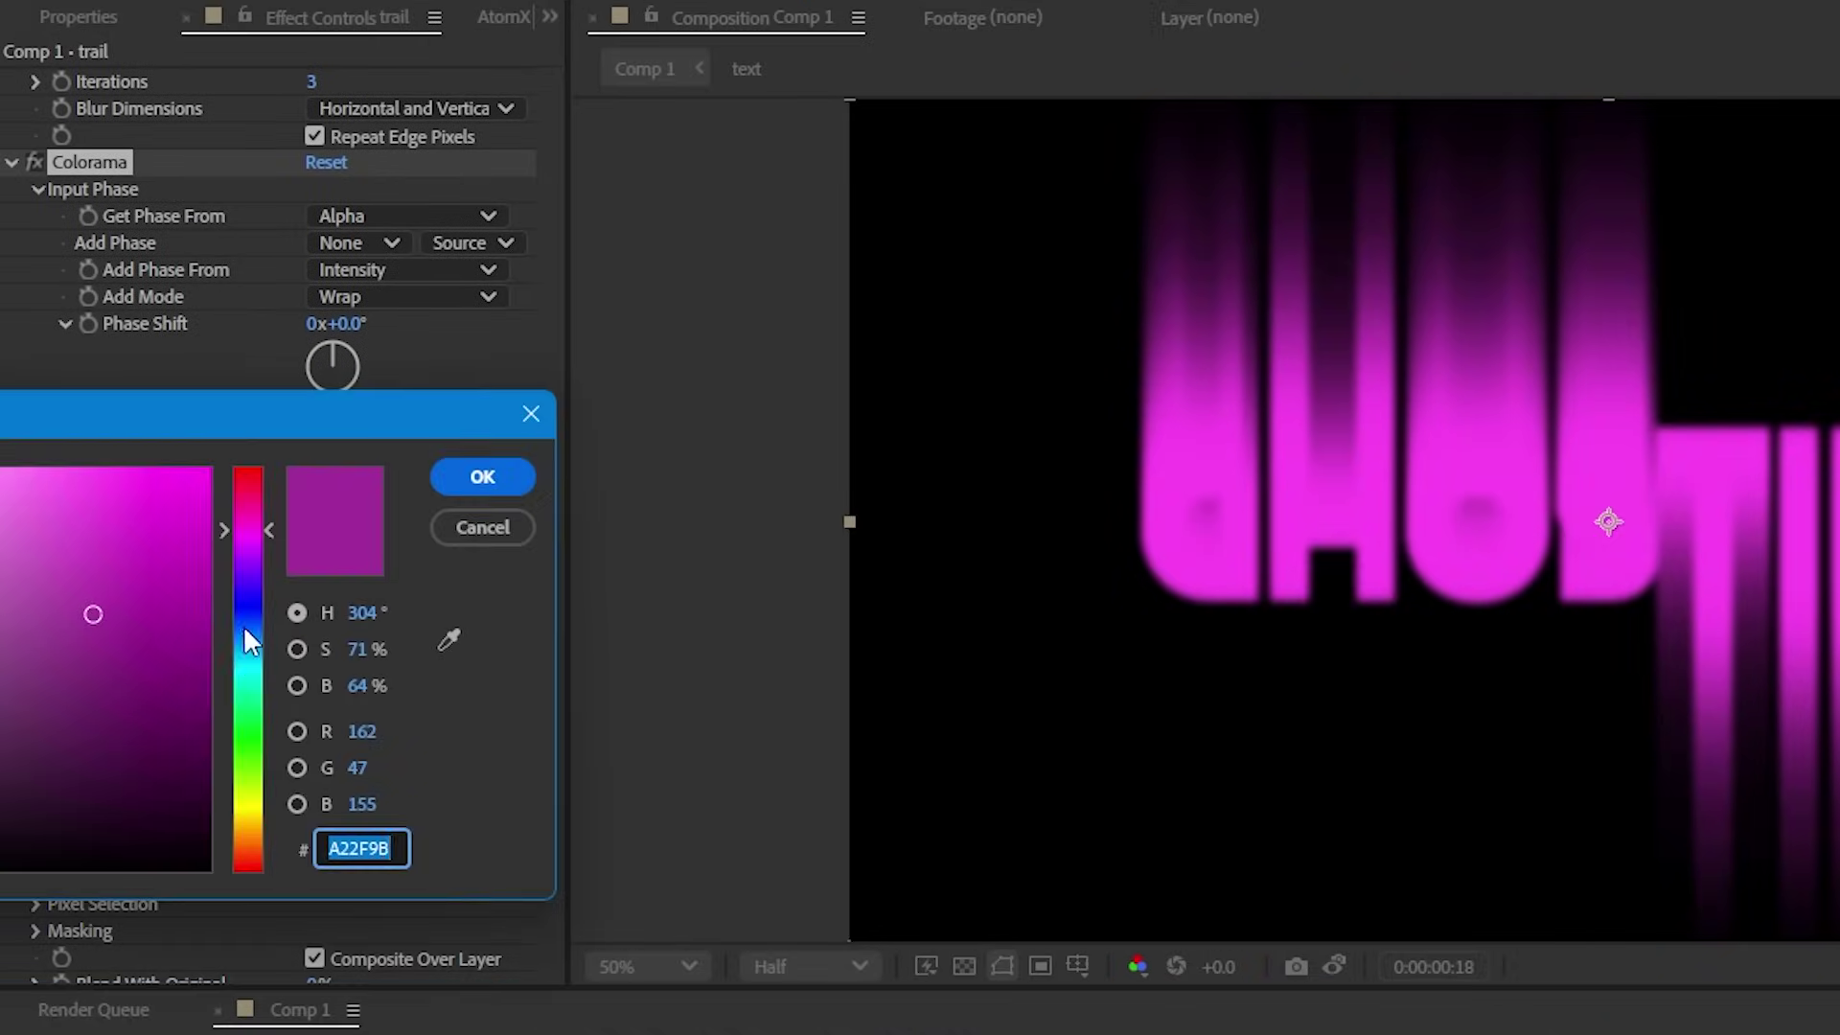
{"action": "left_click", "coordinate": [253, 566]}
{"action": "left_click", "coordinate": [467, 493]}
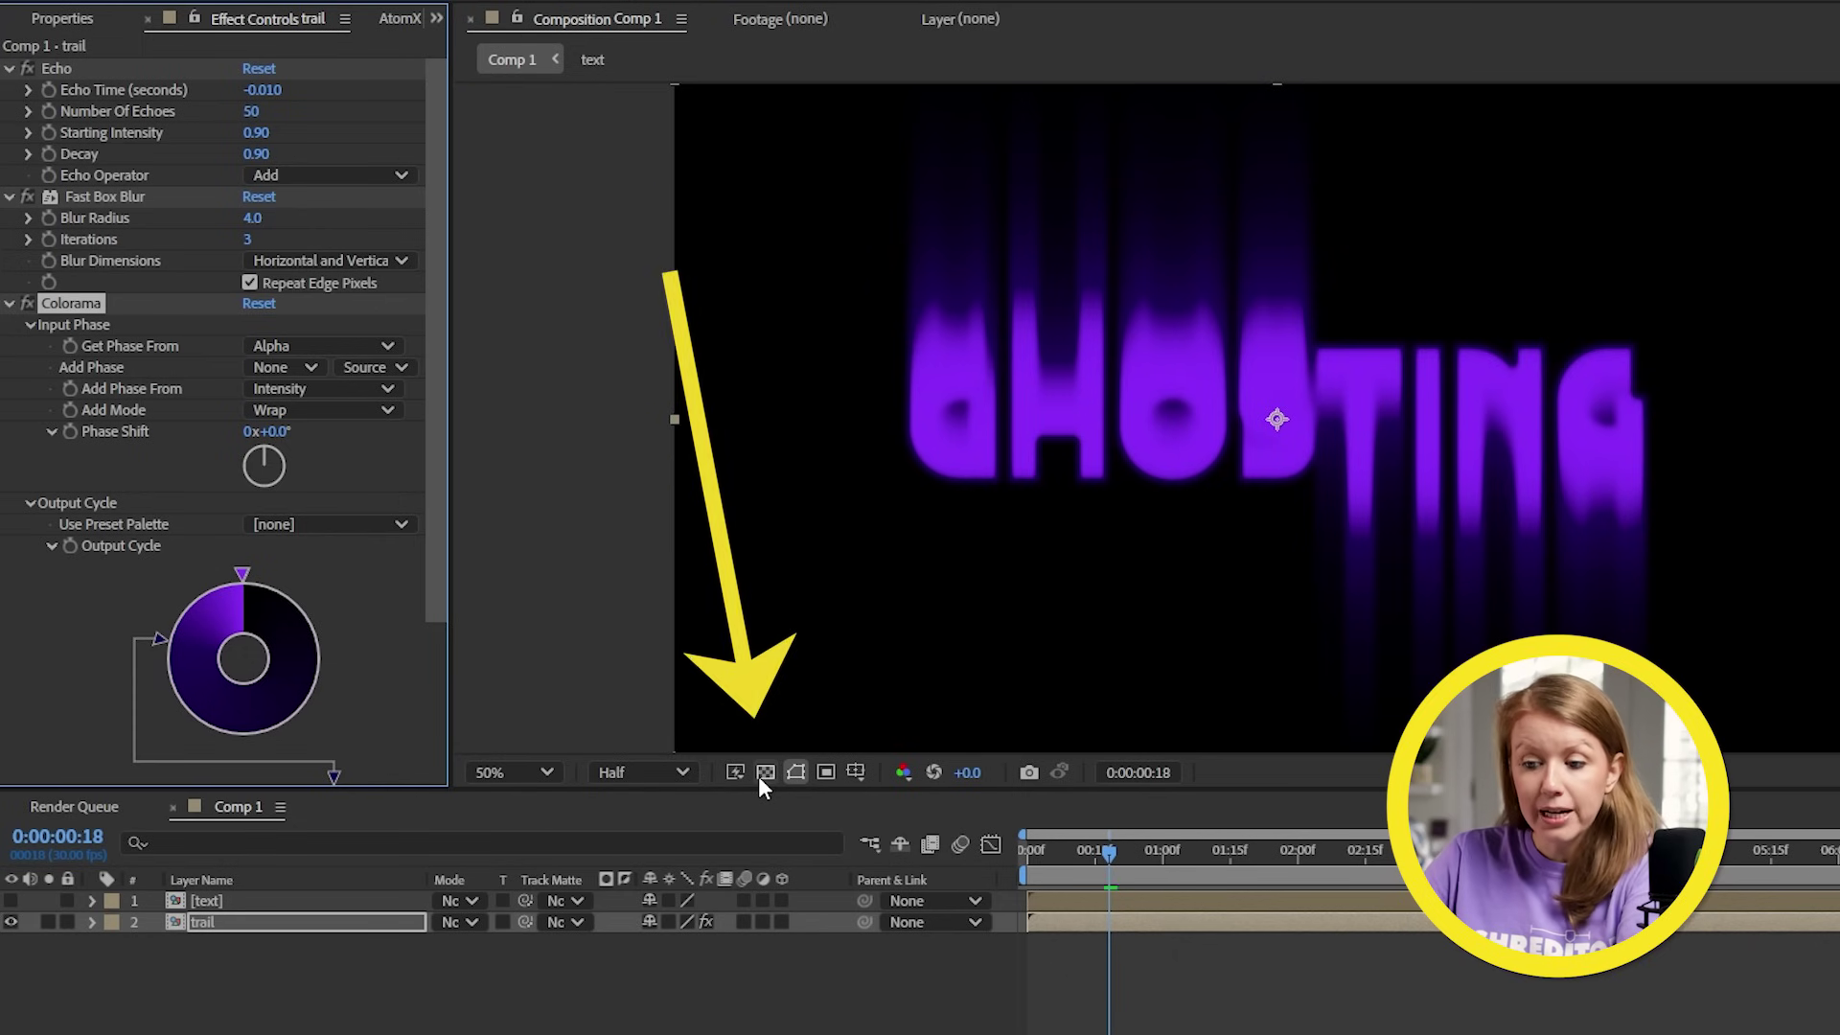
Show the transparency grid and turn off Modify Alpha in the trail layer's Colorama Modify settings
{"action": "left_click", "coordinate": [758, 777]}
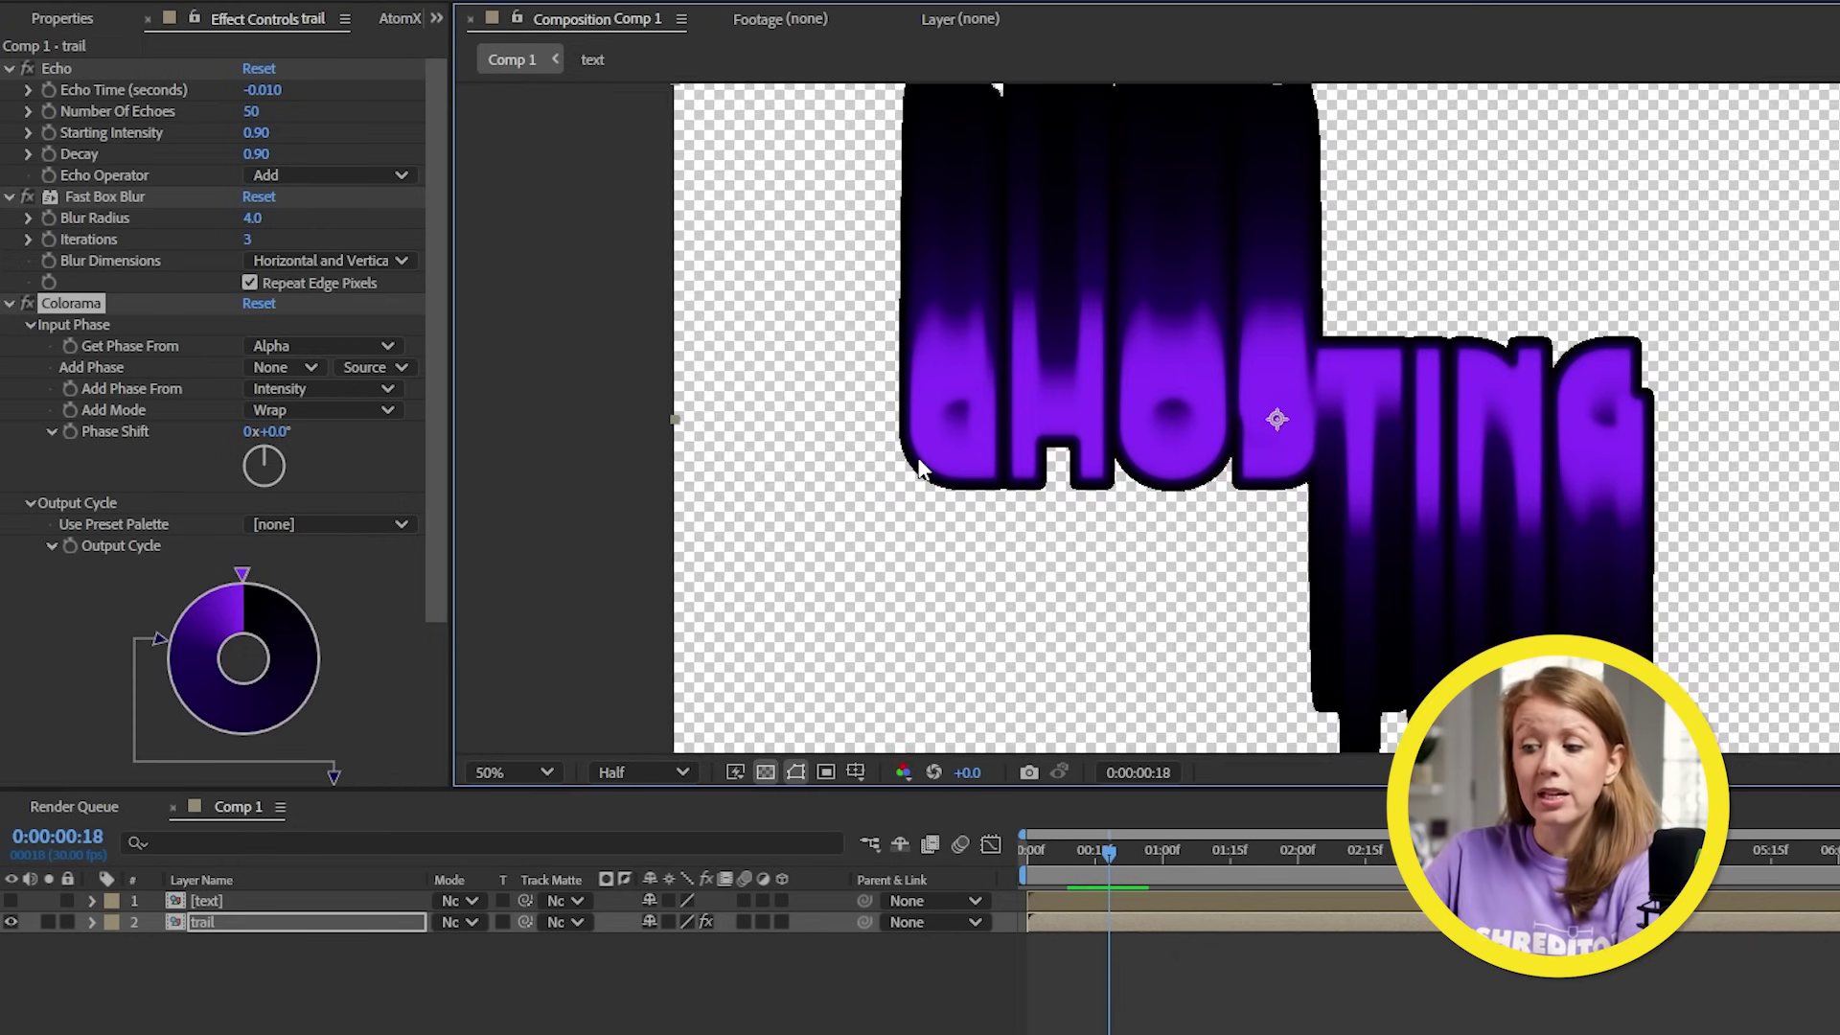
{"action": "scroll", "coordinate": [398, 552], "scroll_direction": "down", "scroll_amount": 5}
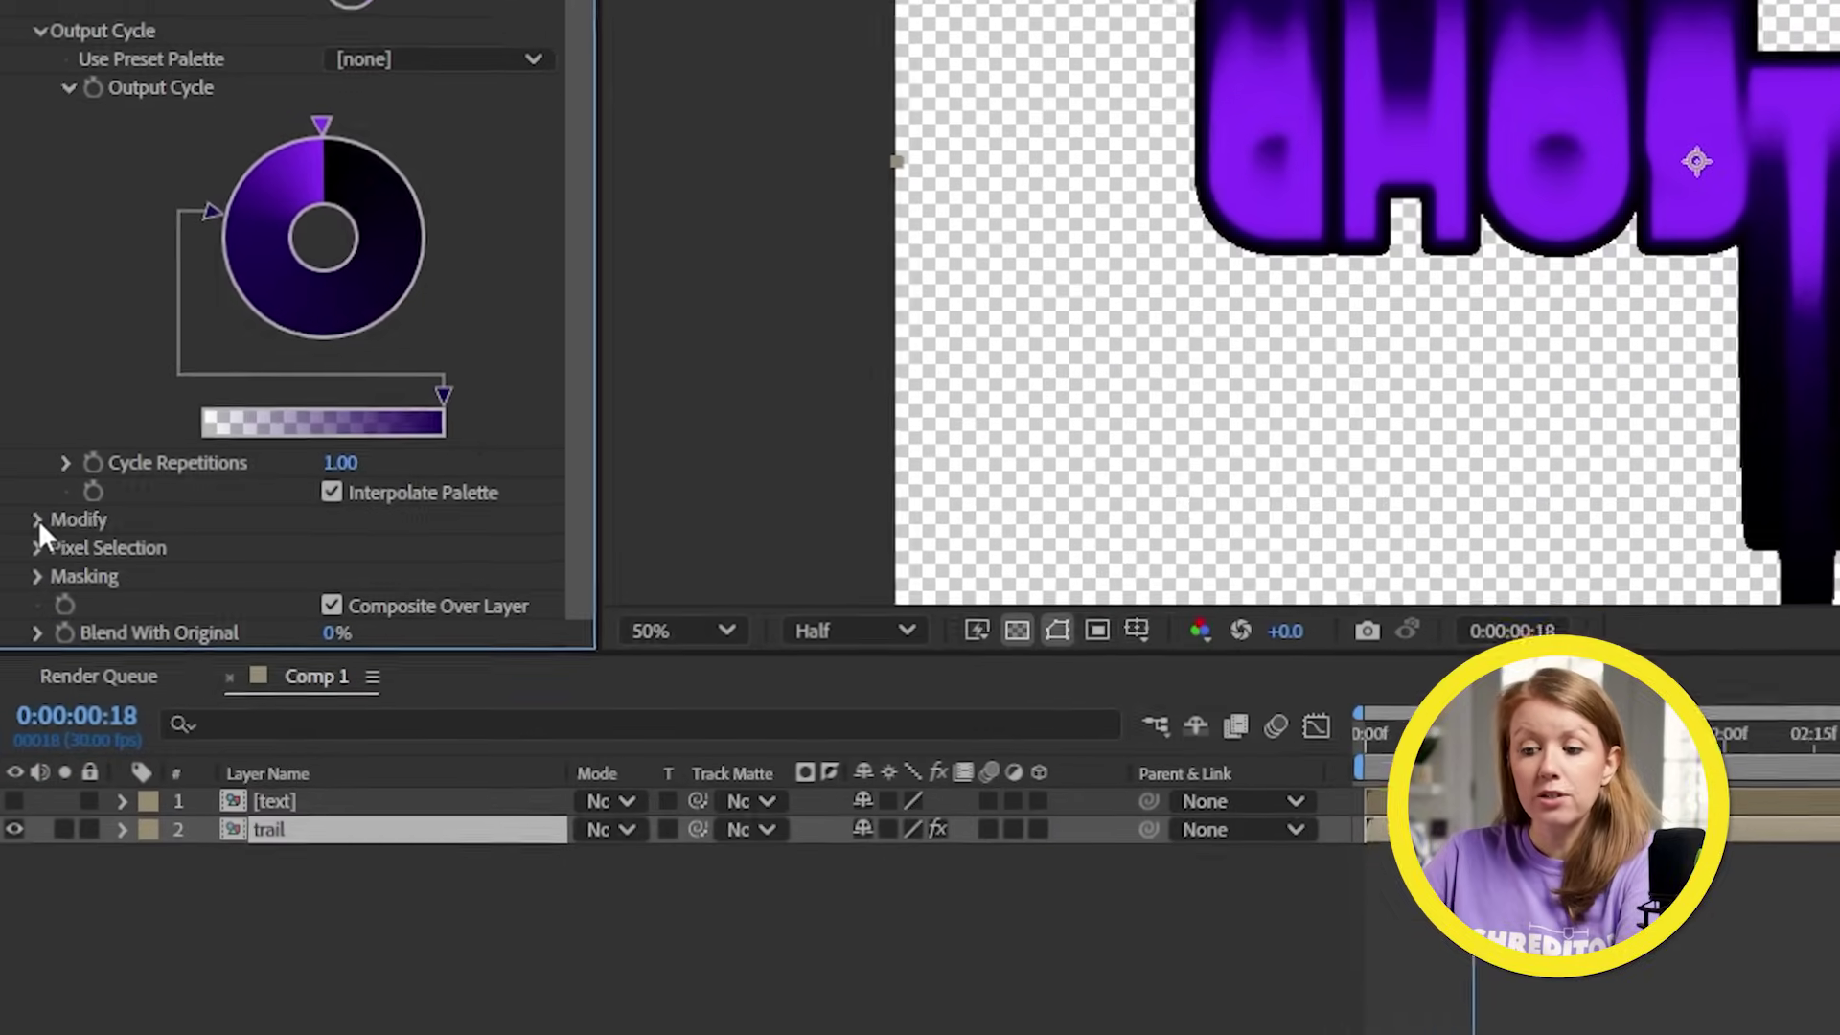
{"action": "left_click", "coordinate": [43, 686]}
{"action": "scroll", "coordinate": [40, 524], "scroll_direction": "down", "scroll_amount": 2}
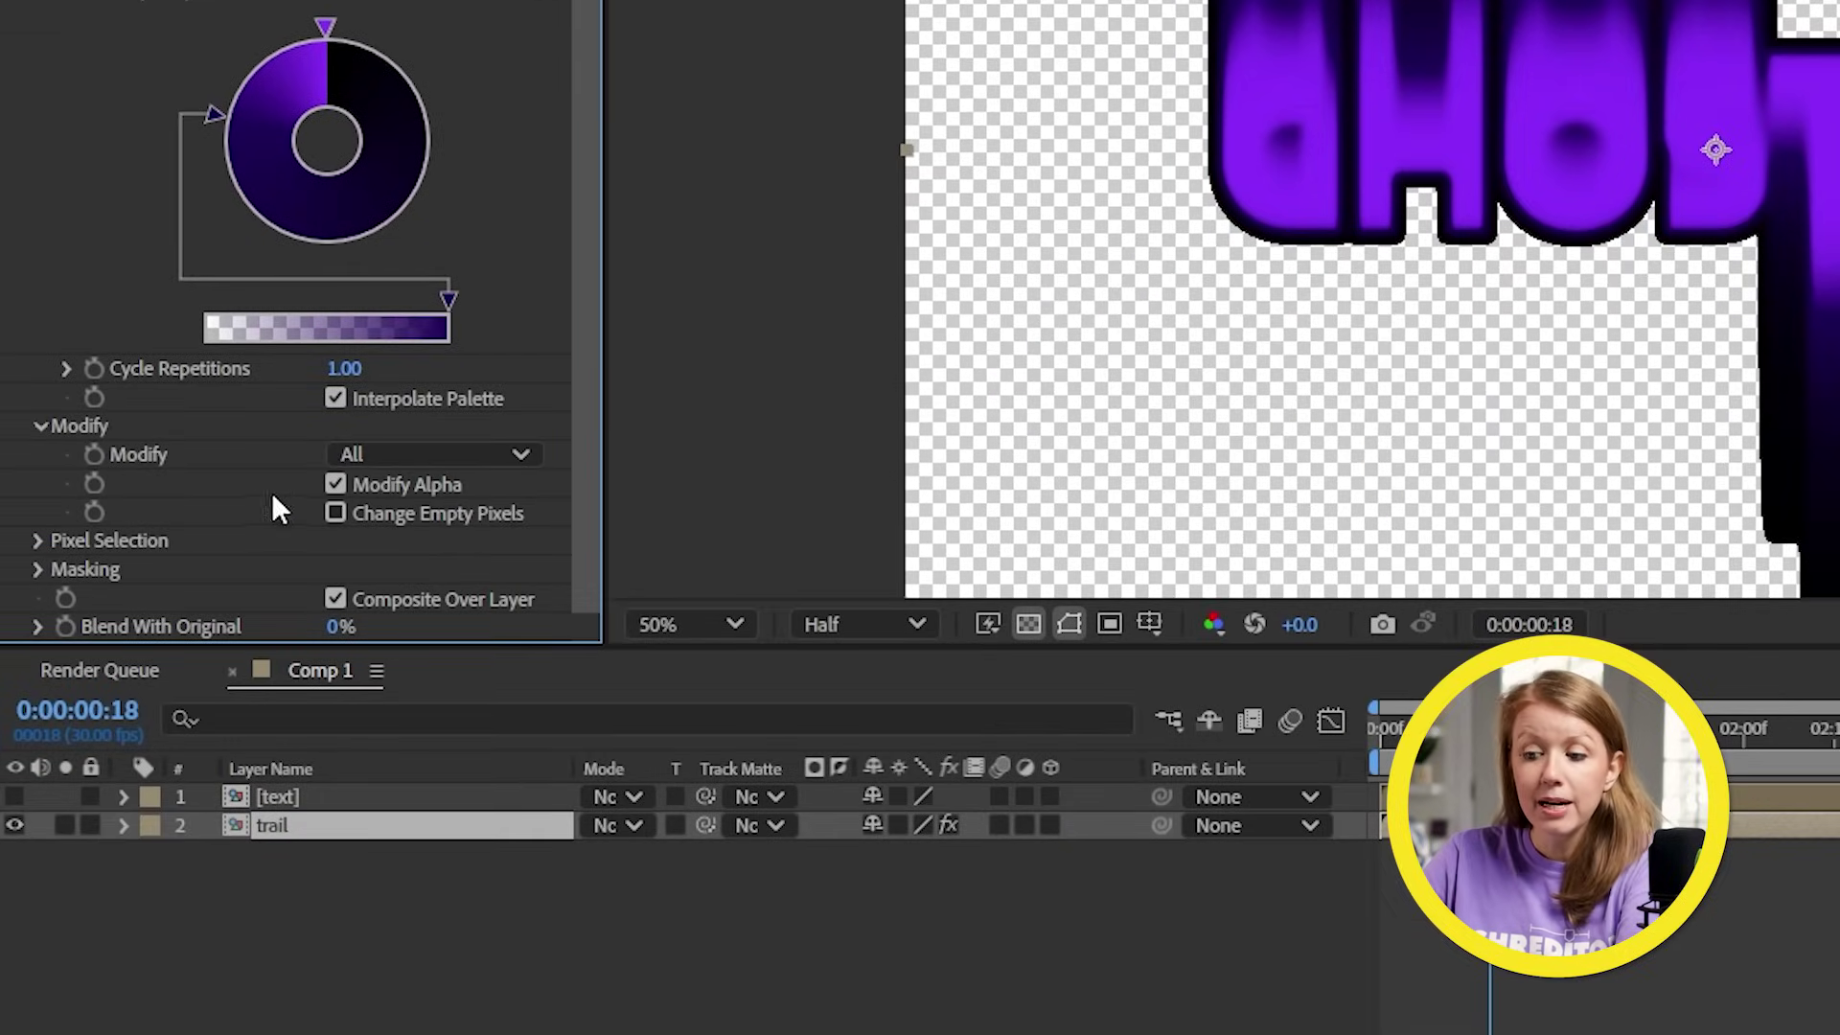
{"action": "left_click", "coordinate": [370, 483]}
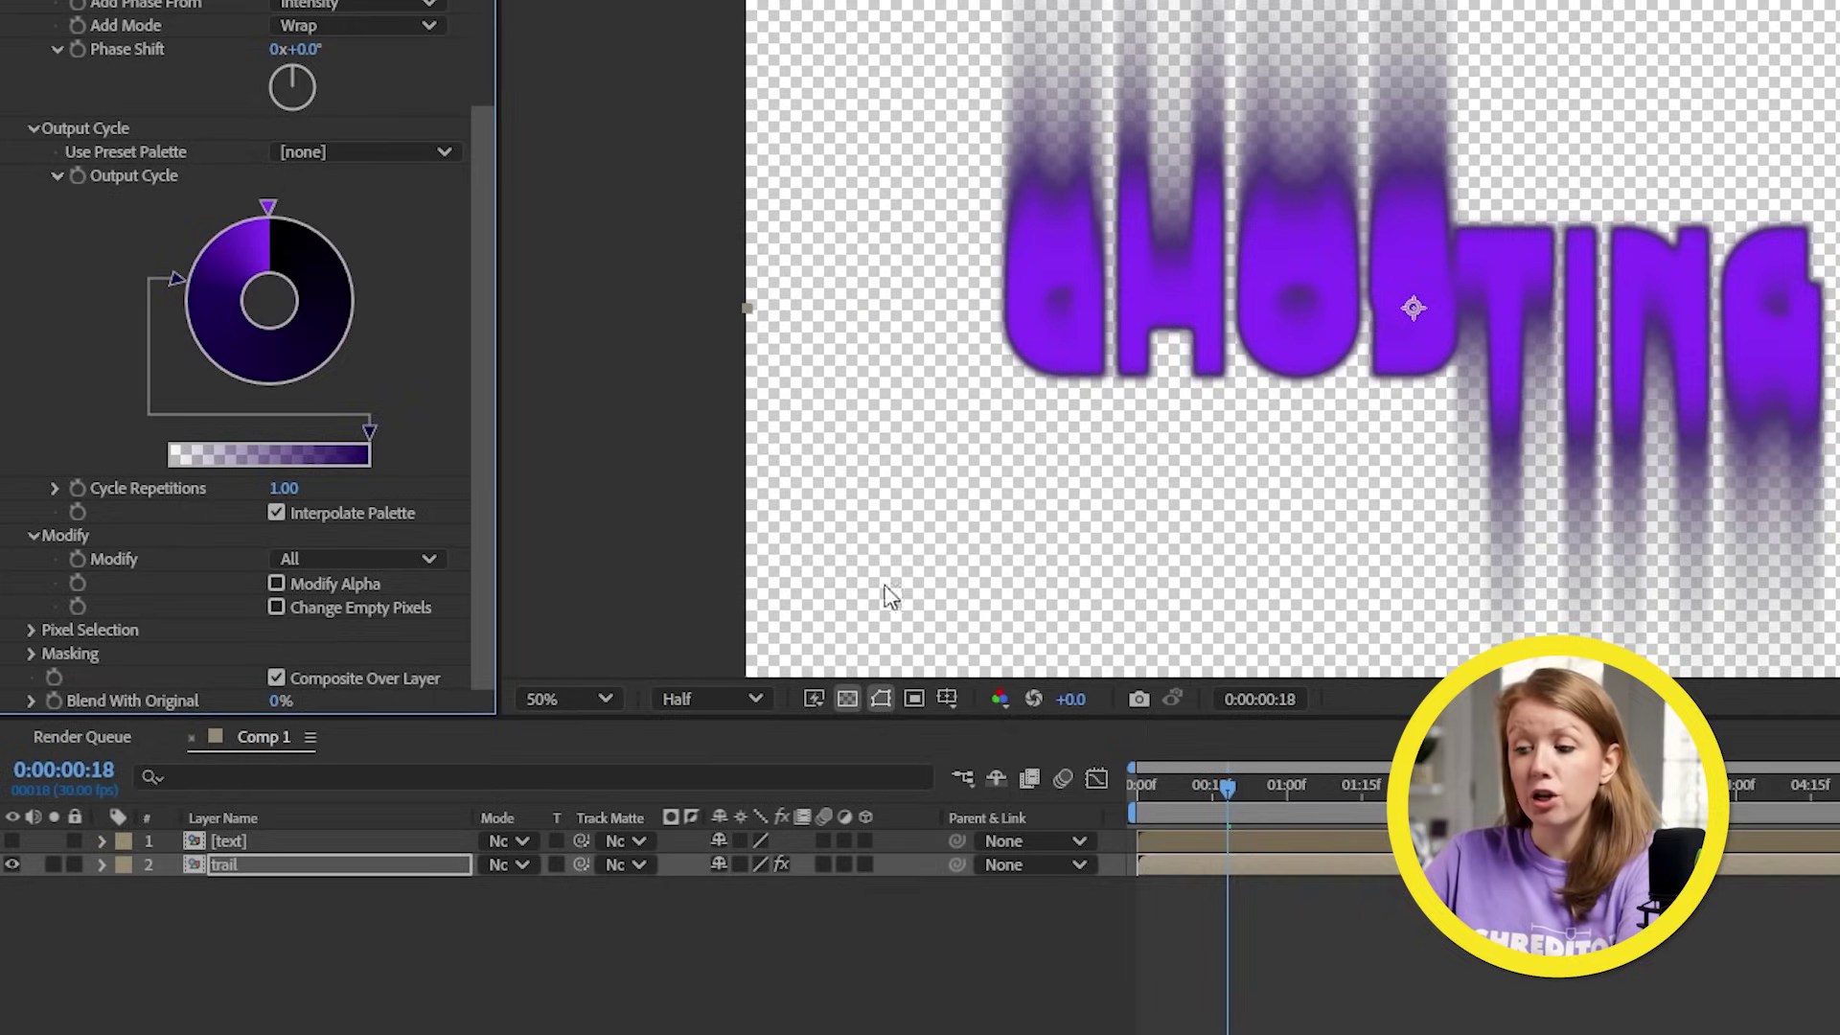
Hide the transparency grid, turn off Composite Over Layer in Colorama and scrub through the trail animation
{"action": "left_click", "coordinate": [848, 698]}
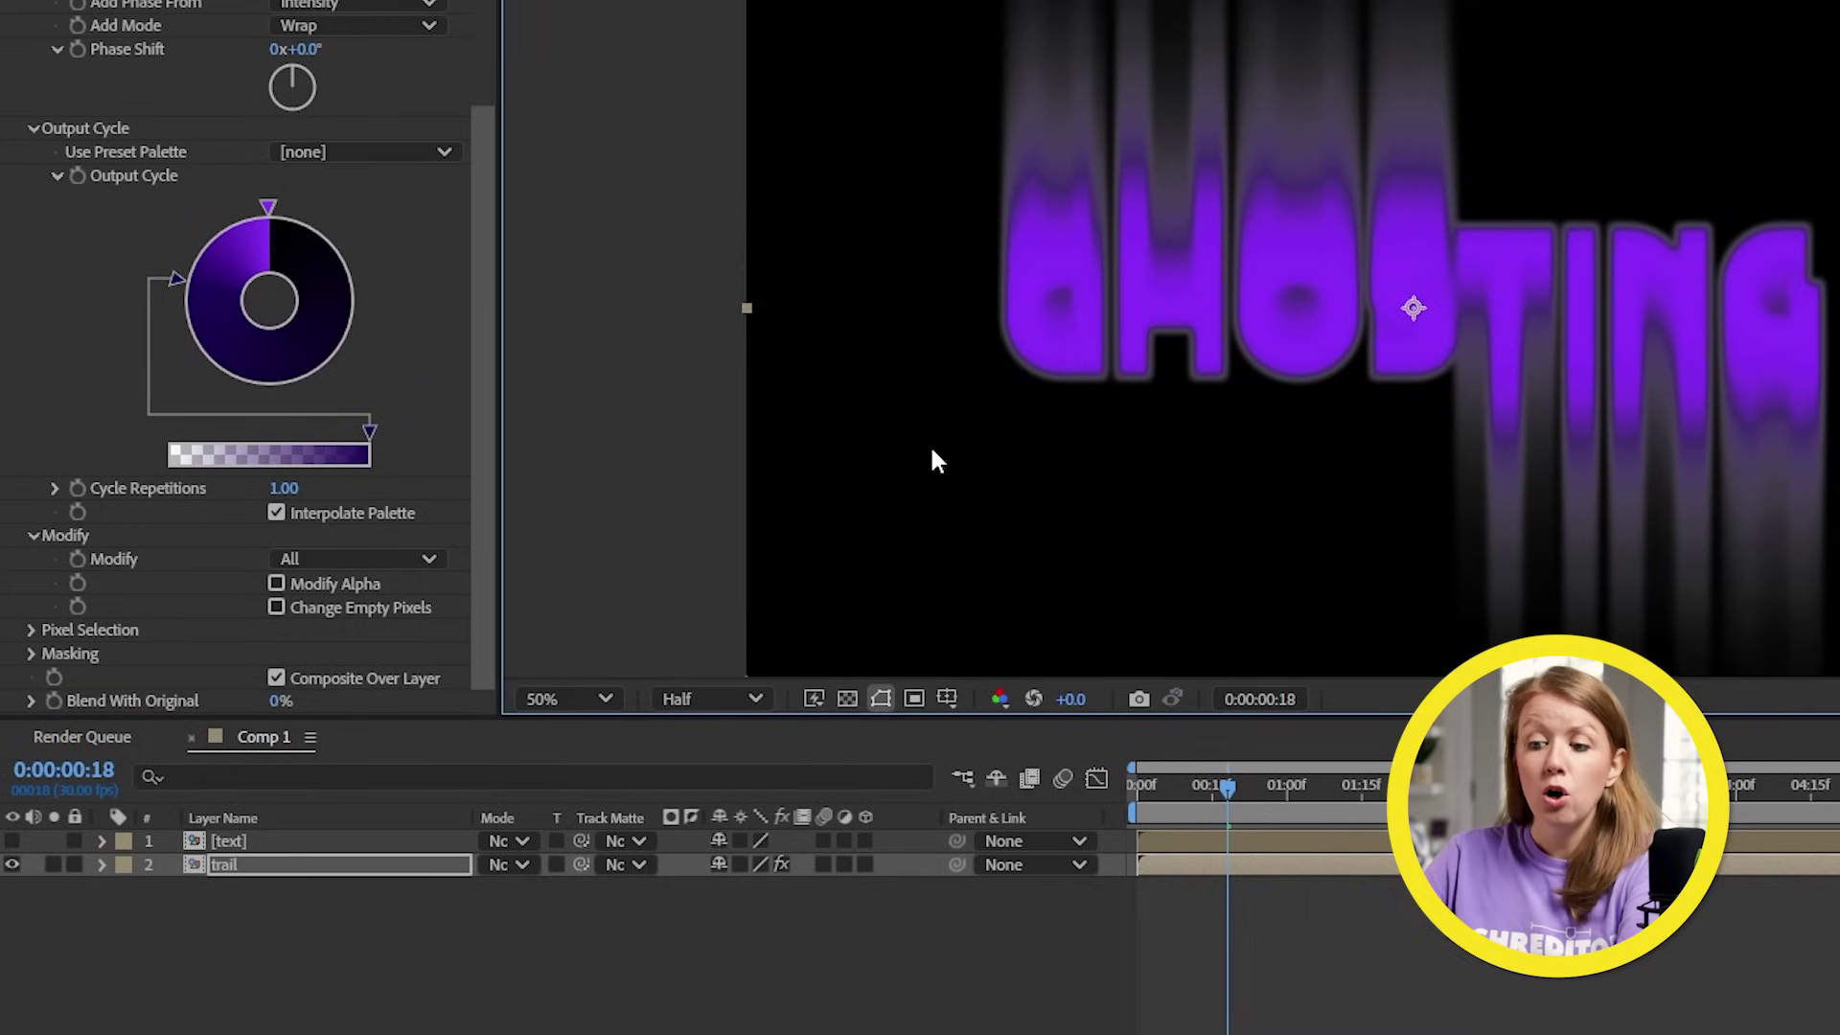
{"action": "key", "text": "grave"}
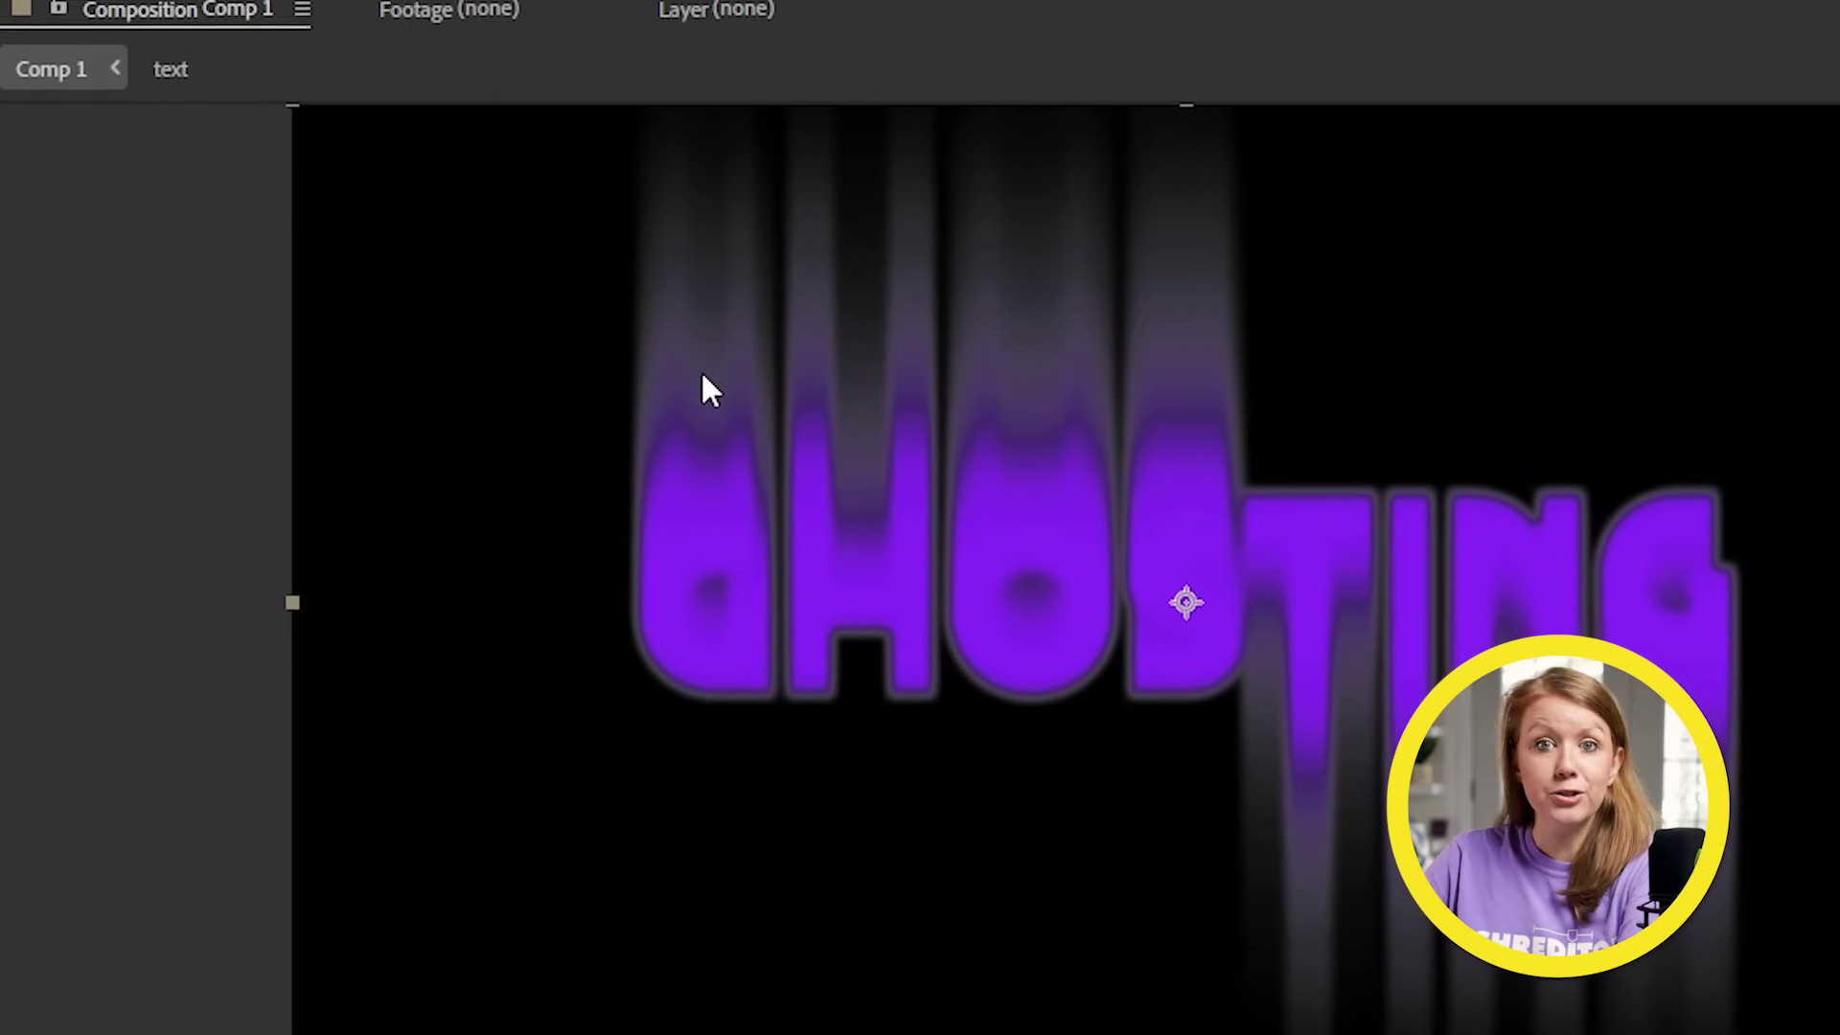
{"action": "key", "text": "grave"}
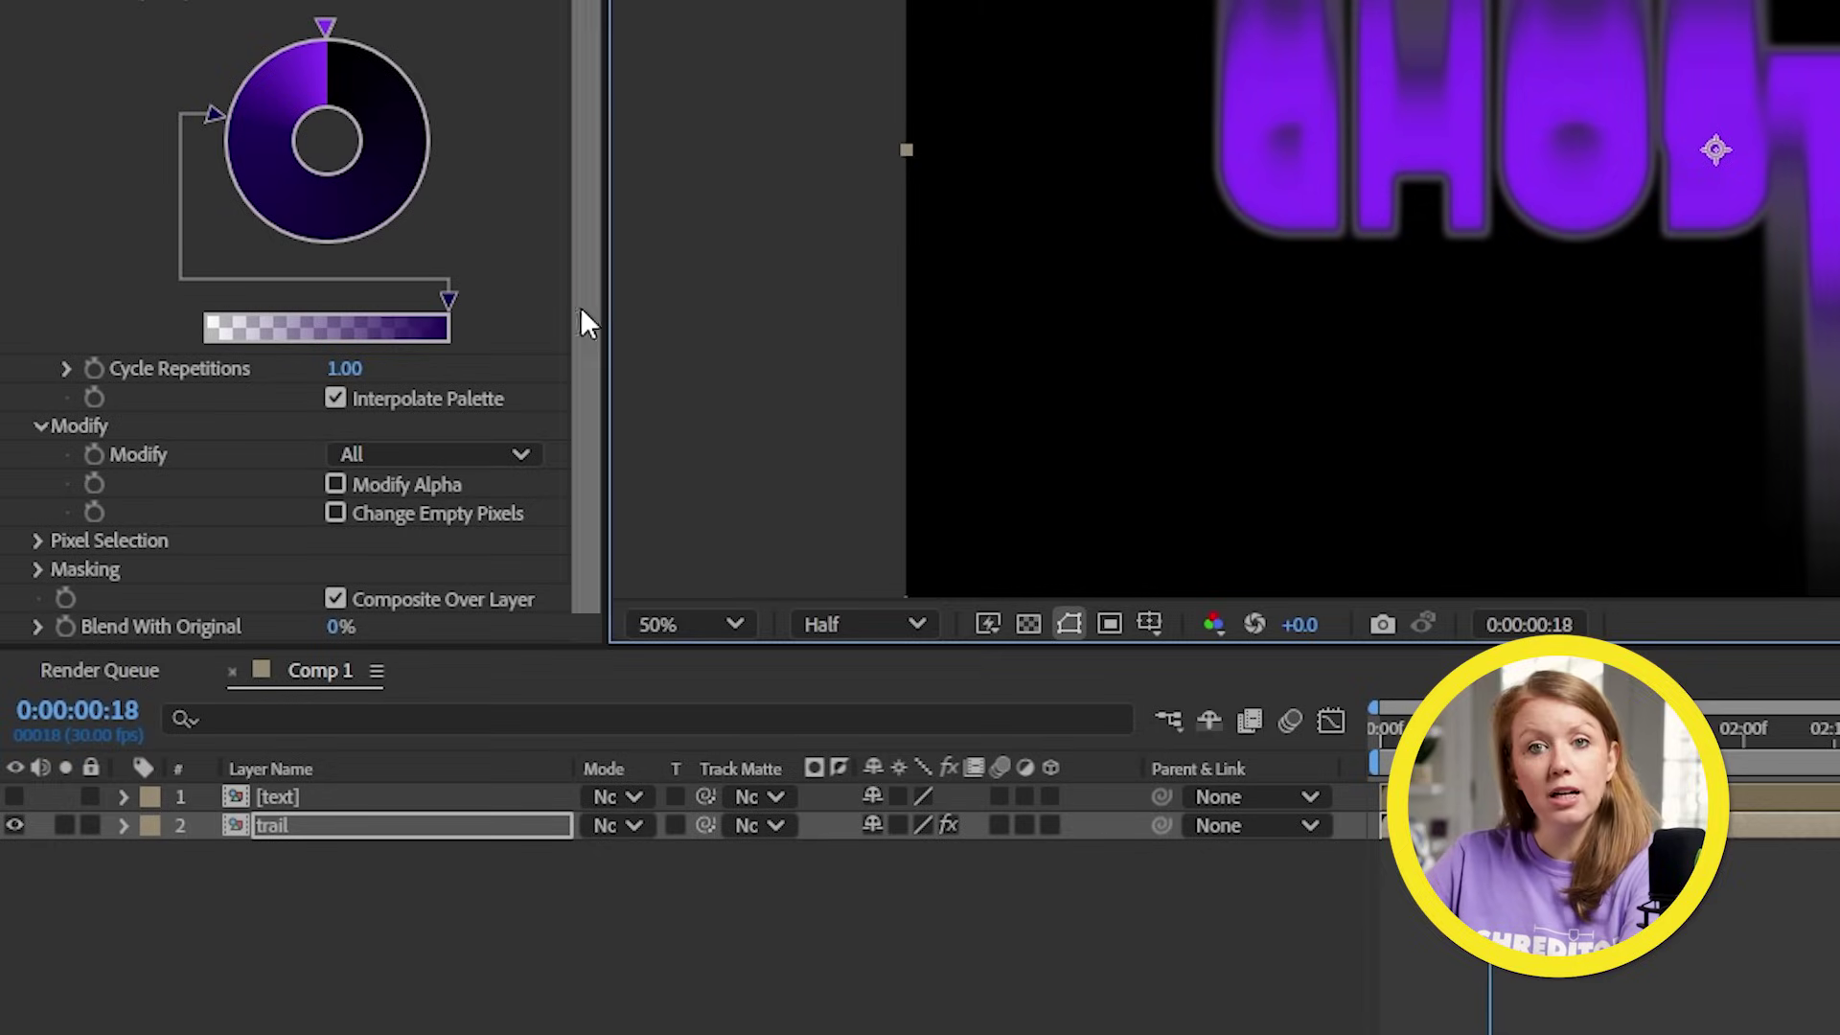
{"action": "left_click", "coordinate": [414, 599]}
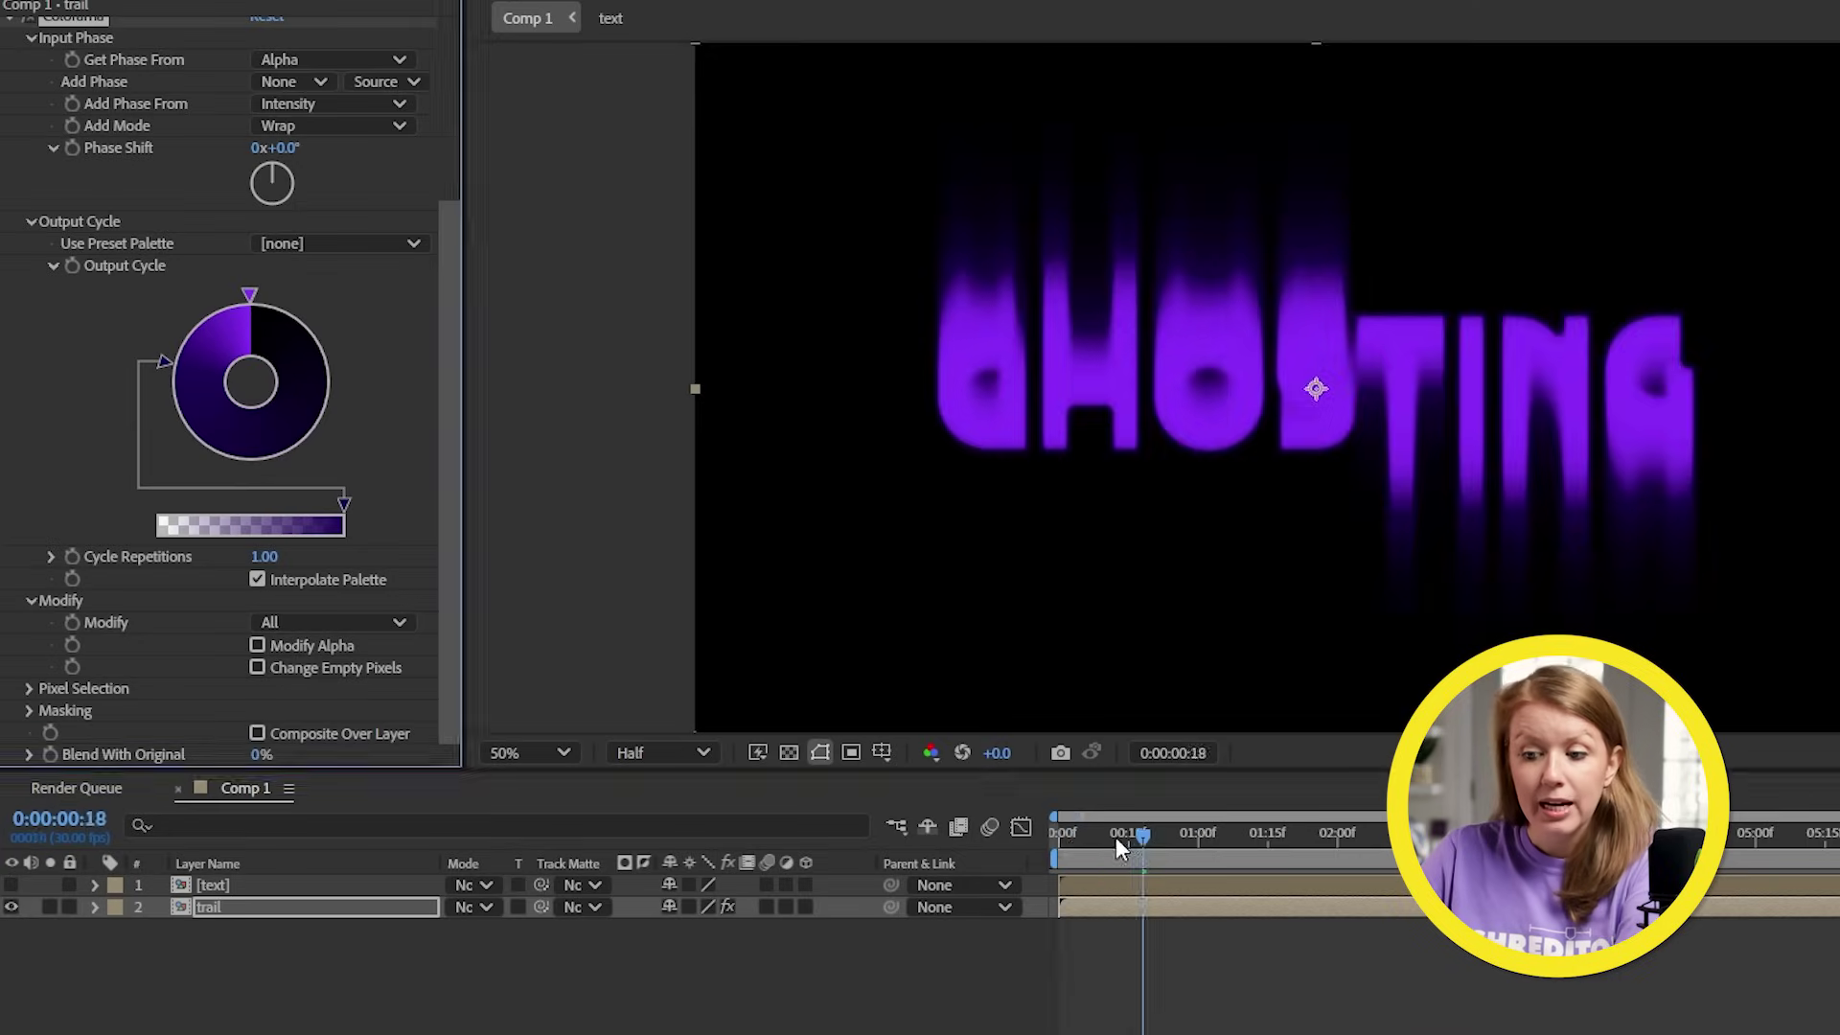
{"action": "left_click_drag", "start_coordinate": [1450, 734], "coordinate": [1580, 742]}
{"action": "left_click_drag", "start_coordinate": [1215, 845], "coordinate": [1577, 850]}
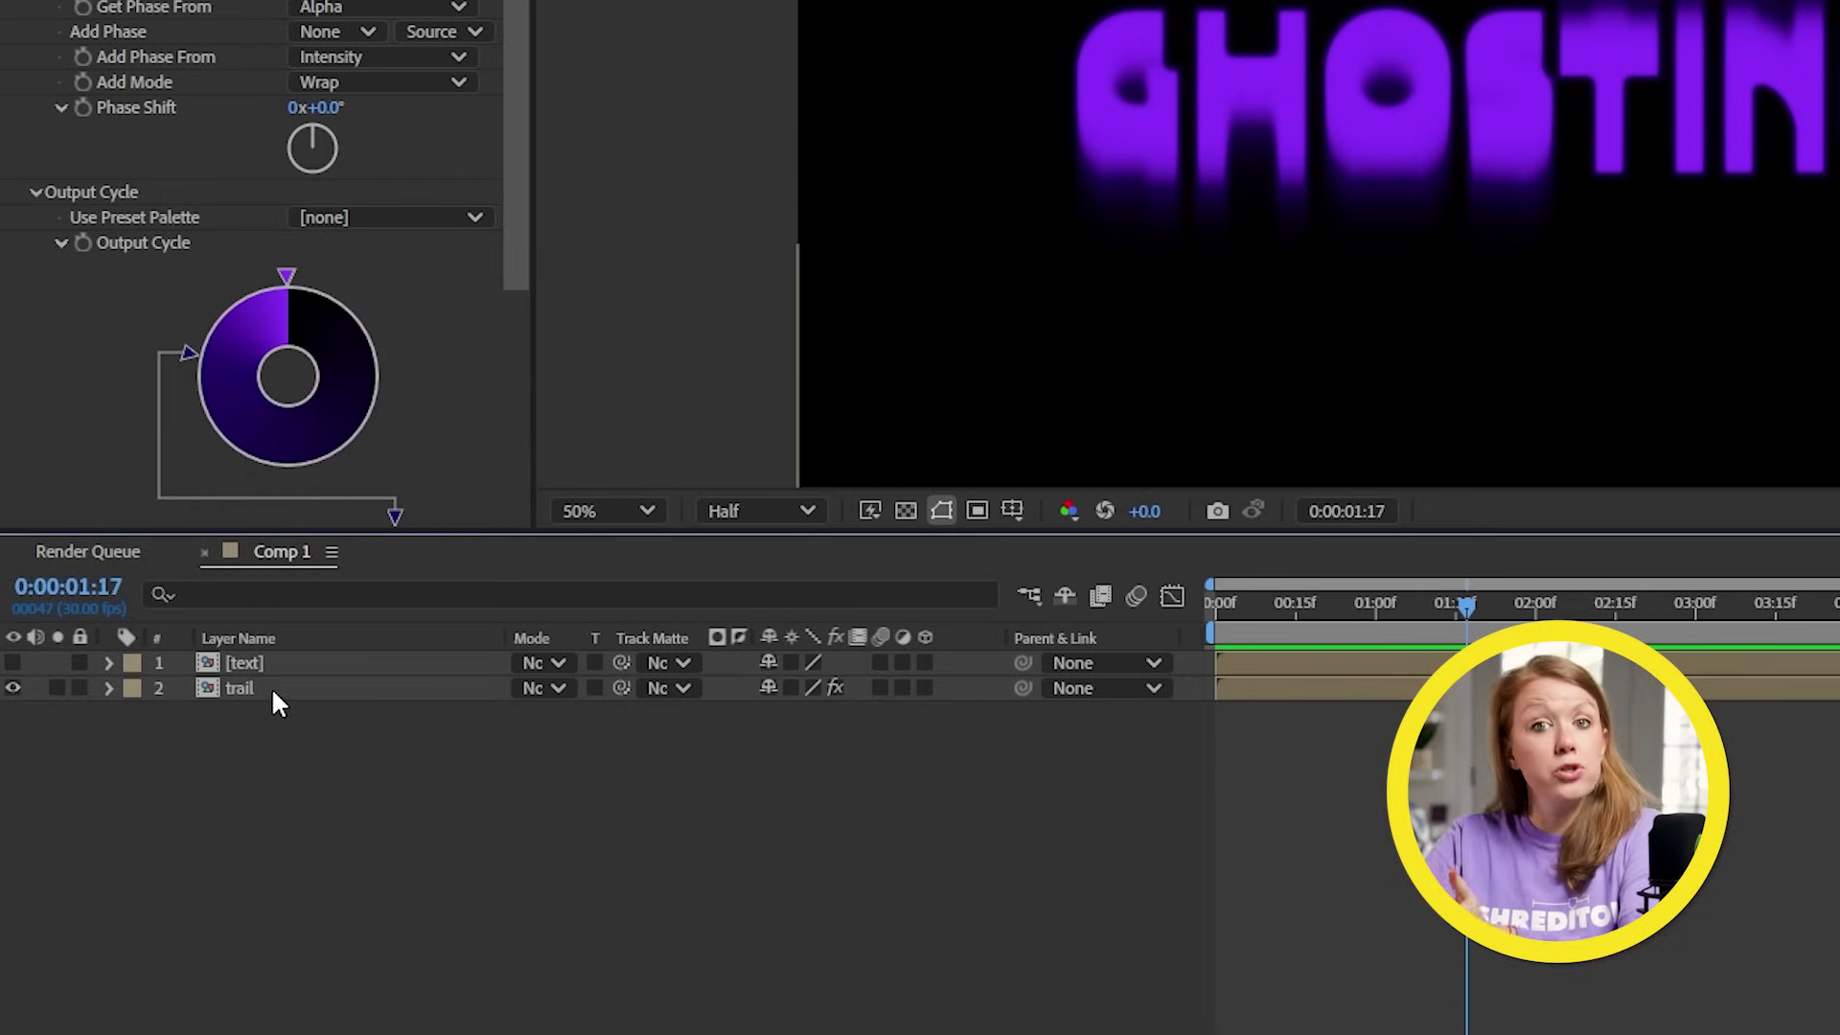
Duplicate the trail layer, place the copy beneath the original and rename it ghosting
{"action": "left_click", "coordinate": [268, 686]}
{"action": "key", "text": "ctrl+d"}
{"action": "key", "text": "ctrl+bracketleft"}
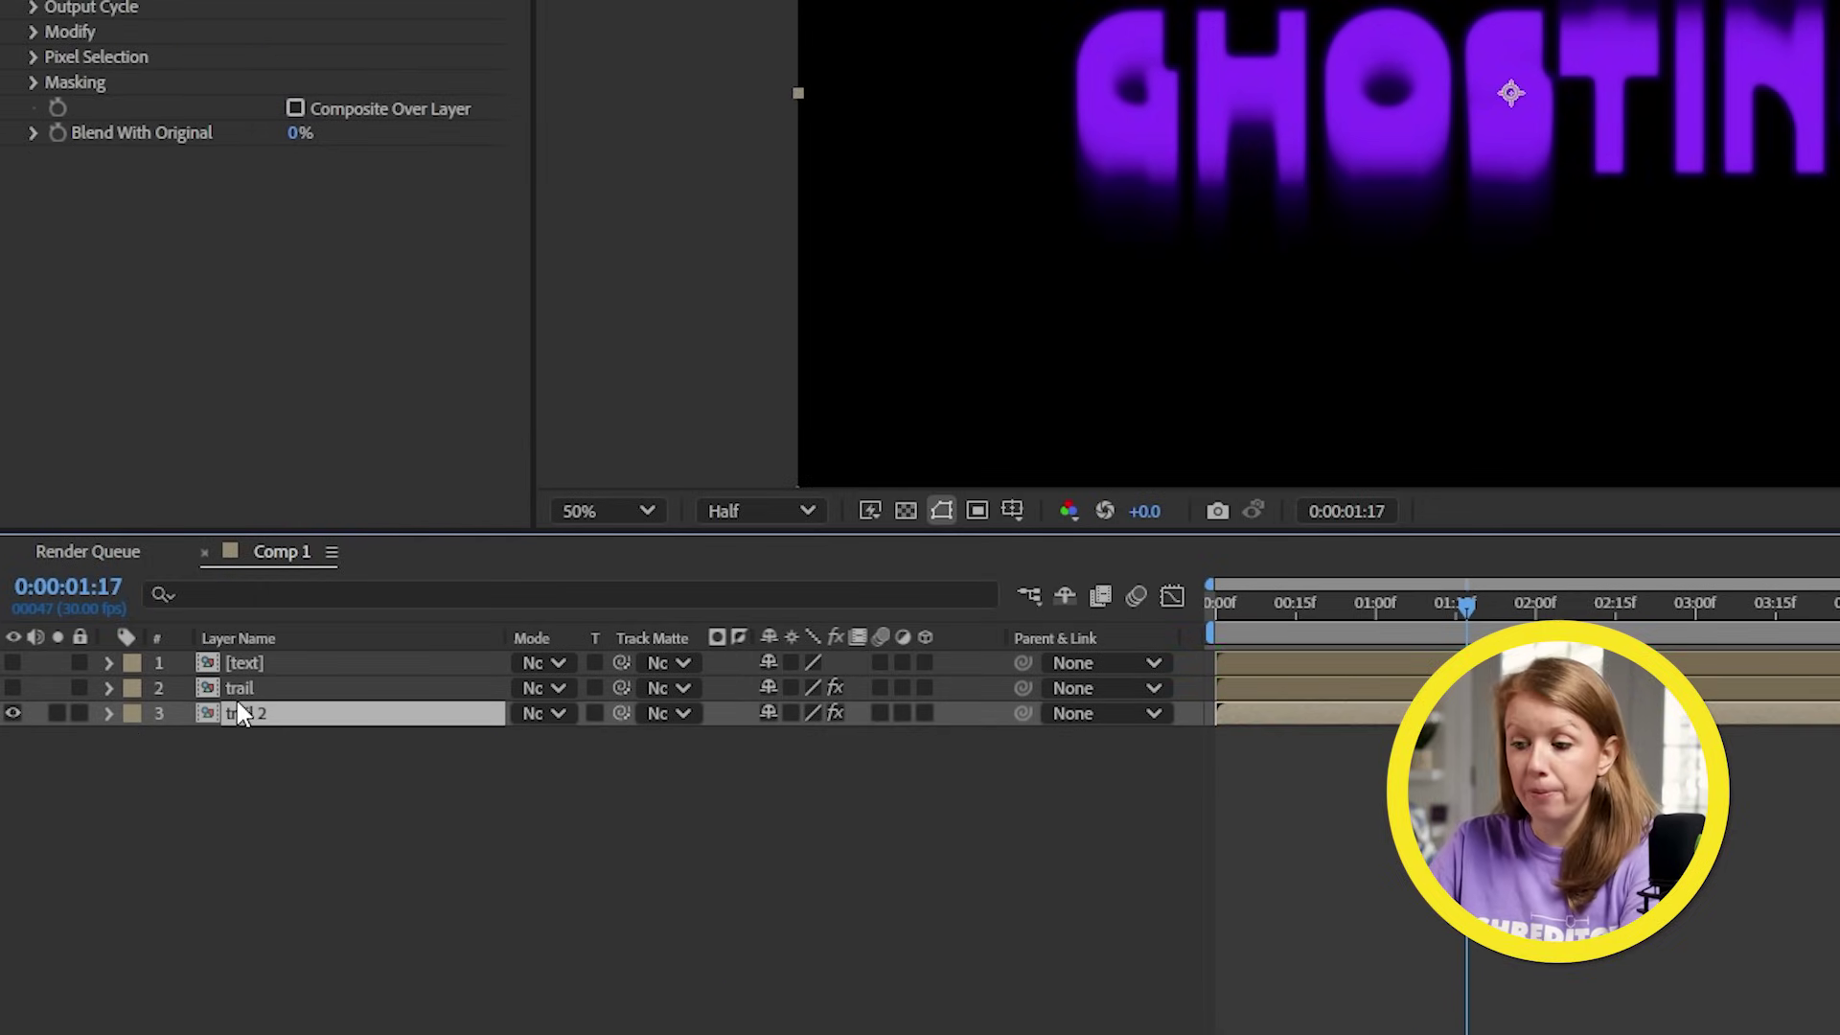
{"action": "key", "text": "Return"}
{"action": "type", "text": "gho"}
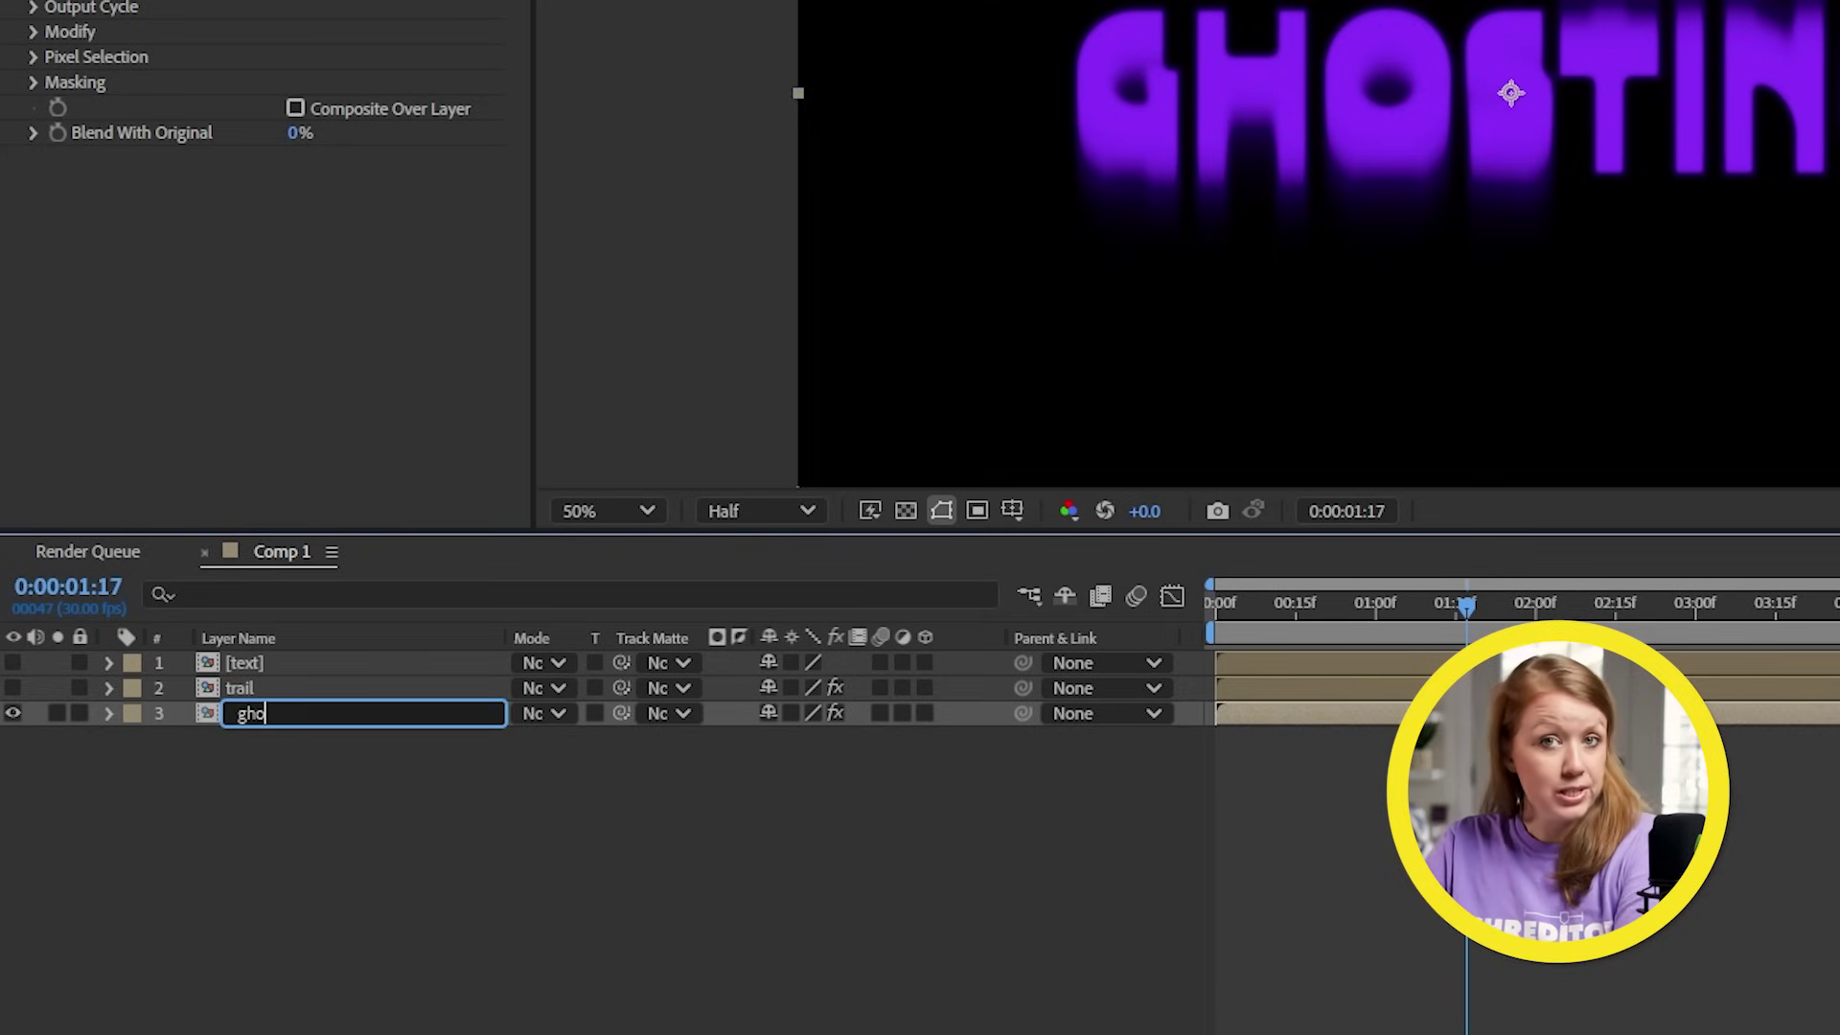
{"action": "type", "text": "sti"}
{"action": "type", "text": "ng"}
{"action": "key", "text": "Return"}
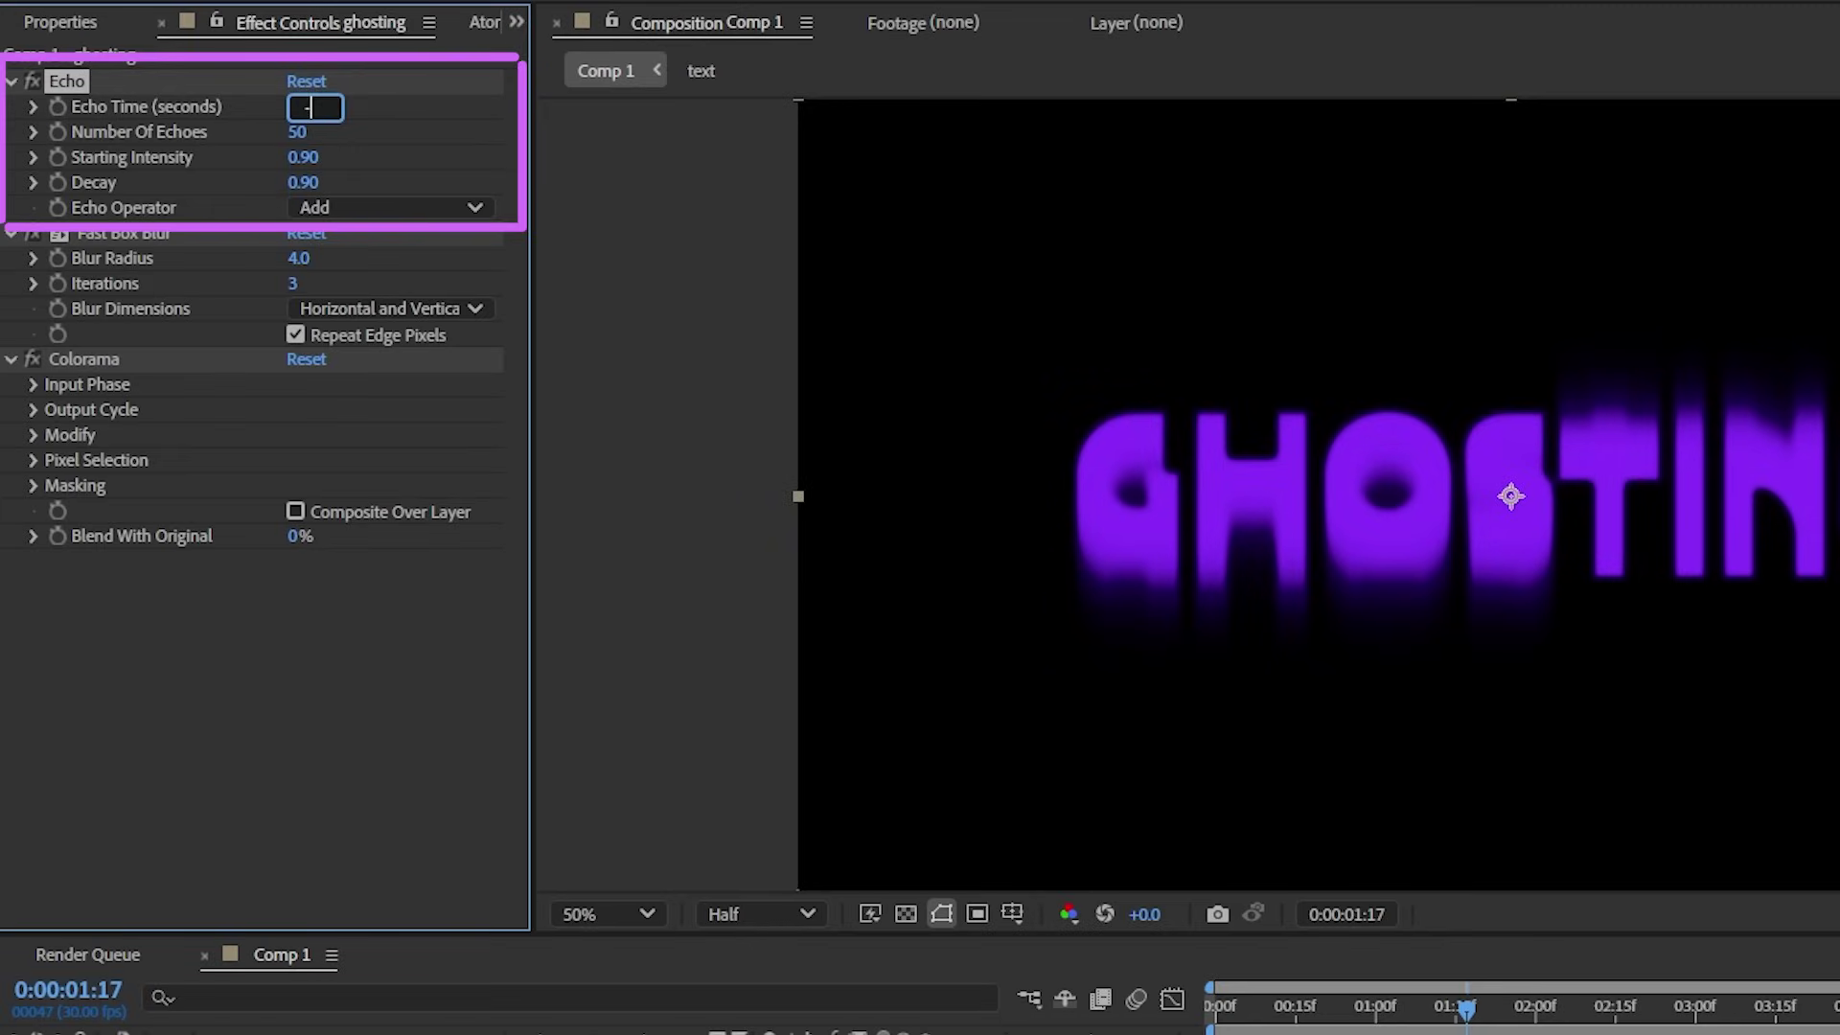
Set the ghosting layer's Echo effect to Echo Time -0.02, Number Of Echoes 73, Decay 0.97 and Starting Intensity 0.2
{"action": "key", "text": "Return"}
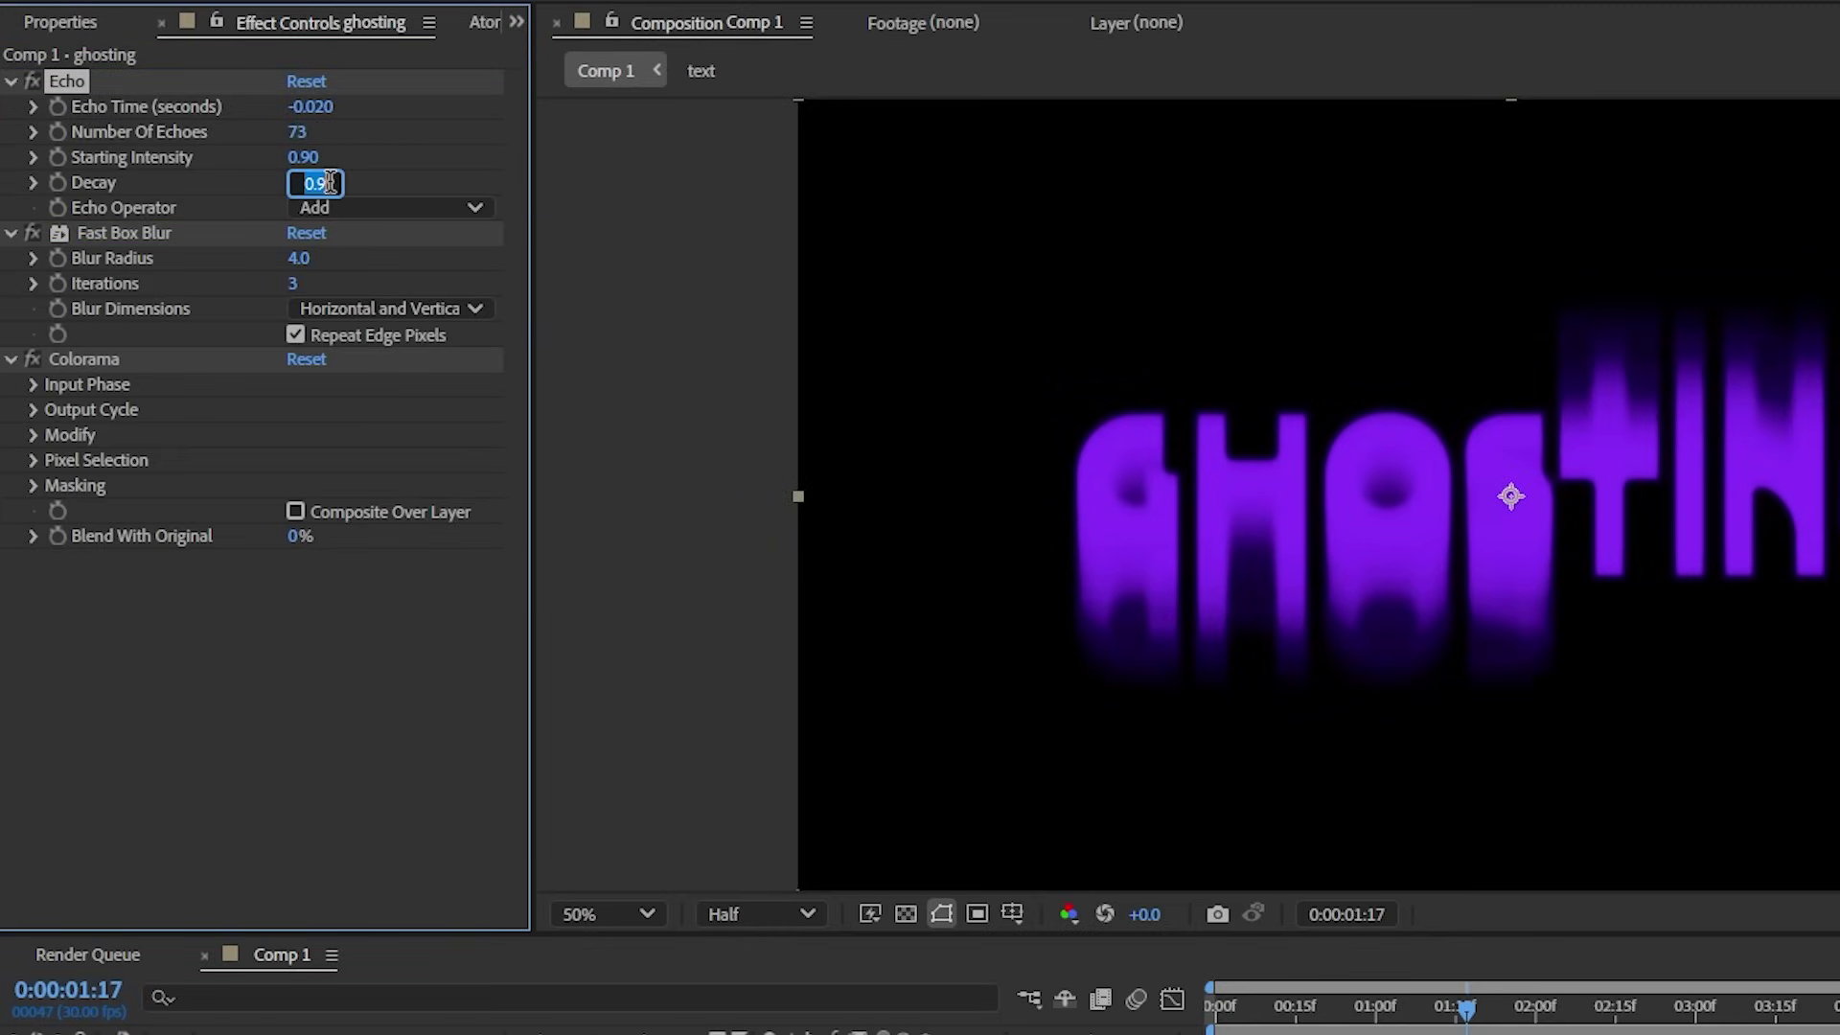
{"action": "key", "text": "Return"}
{"action": "left_click_drag", "start_coordinate": [1215, 1017], "coordinate": [1599, 1024]}
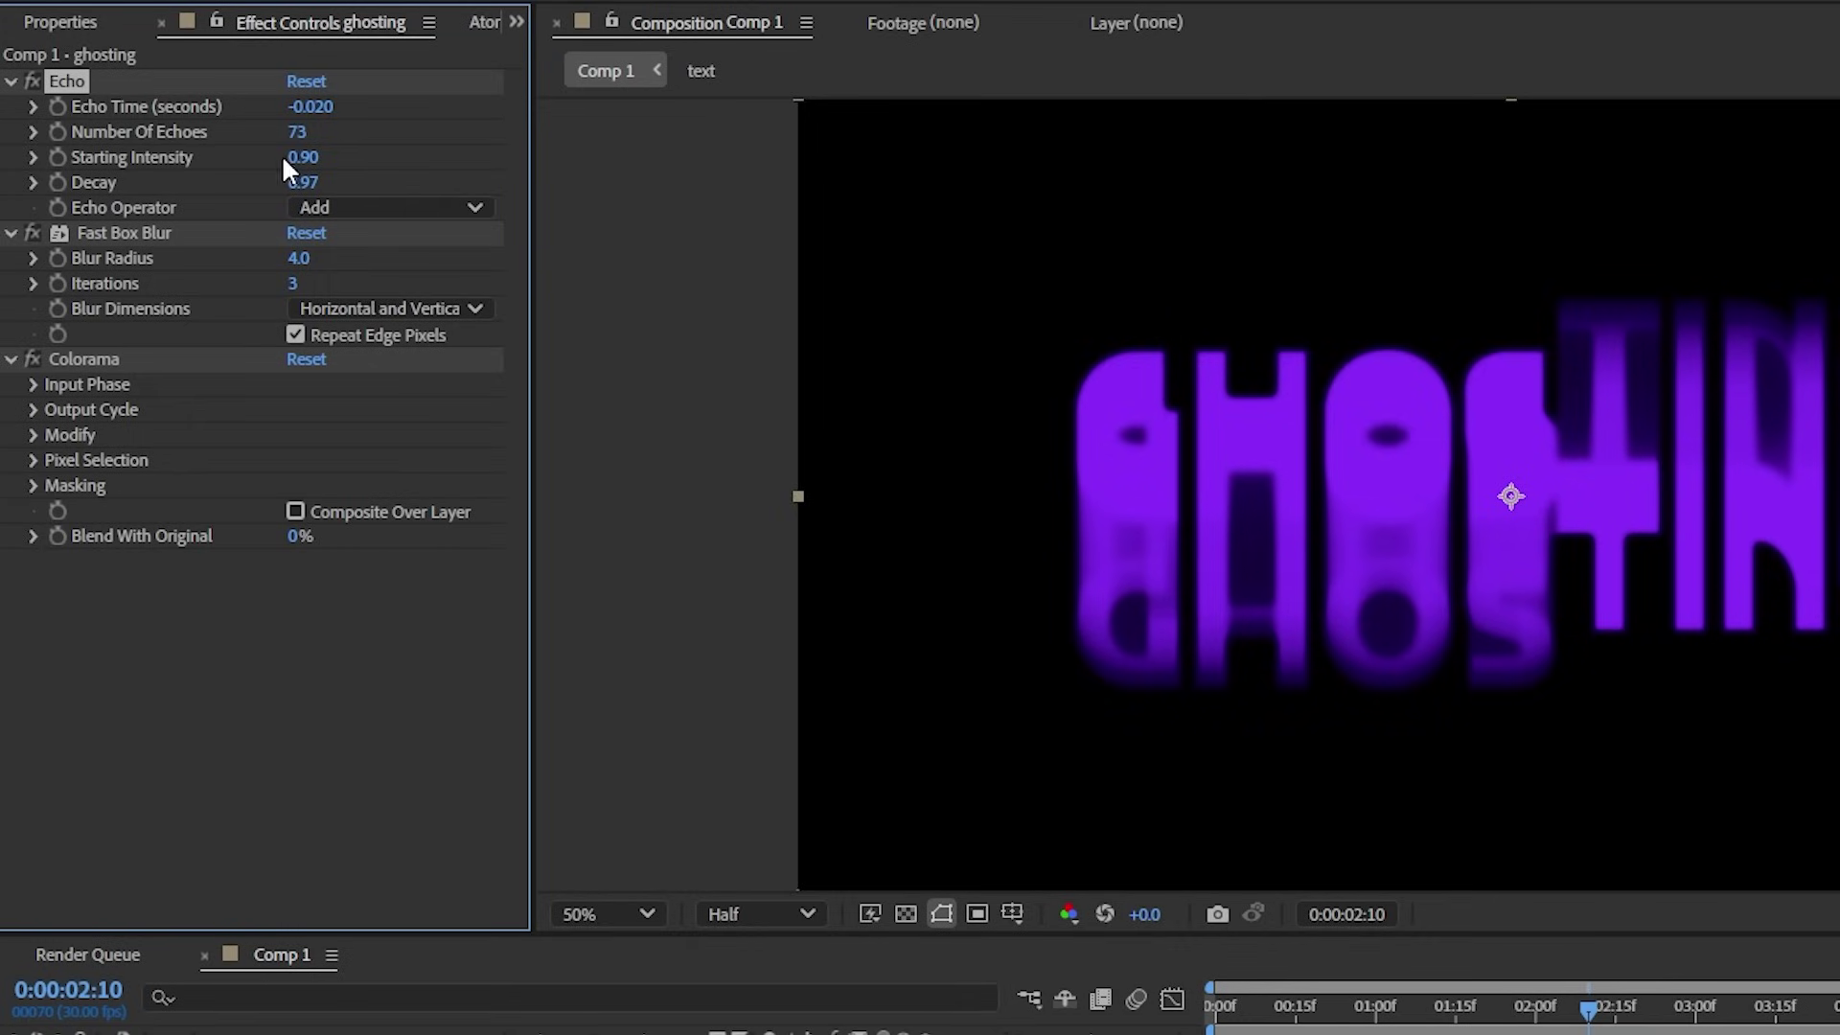
{"action": "type", "text": ".2"}
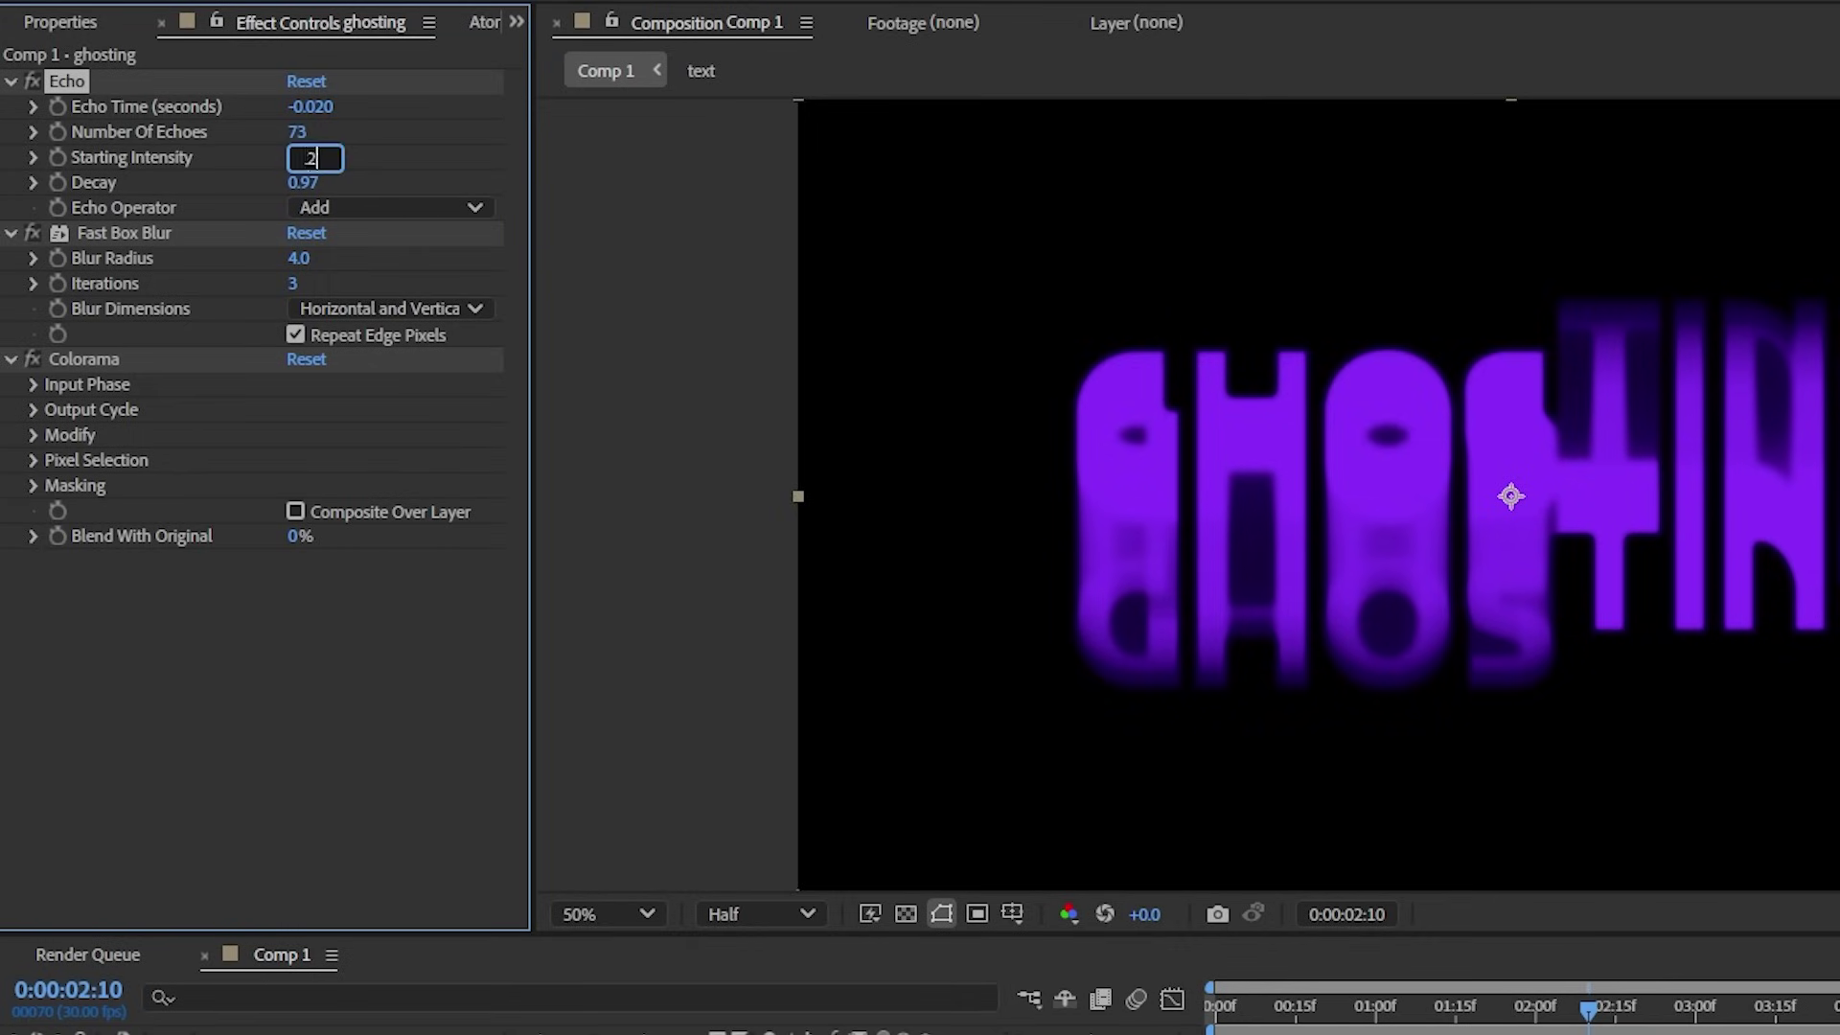
{"action": "key", "text": "Return"}
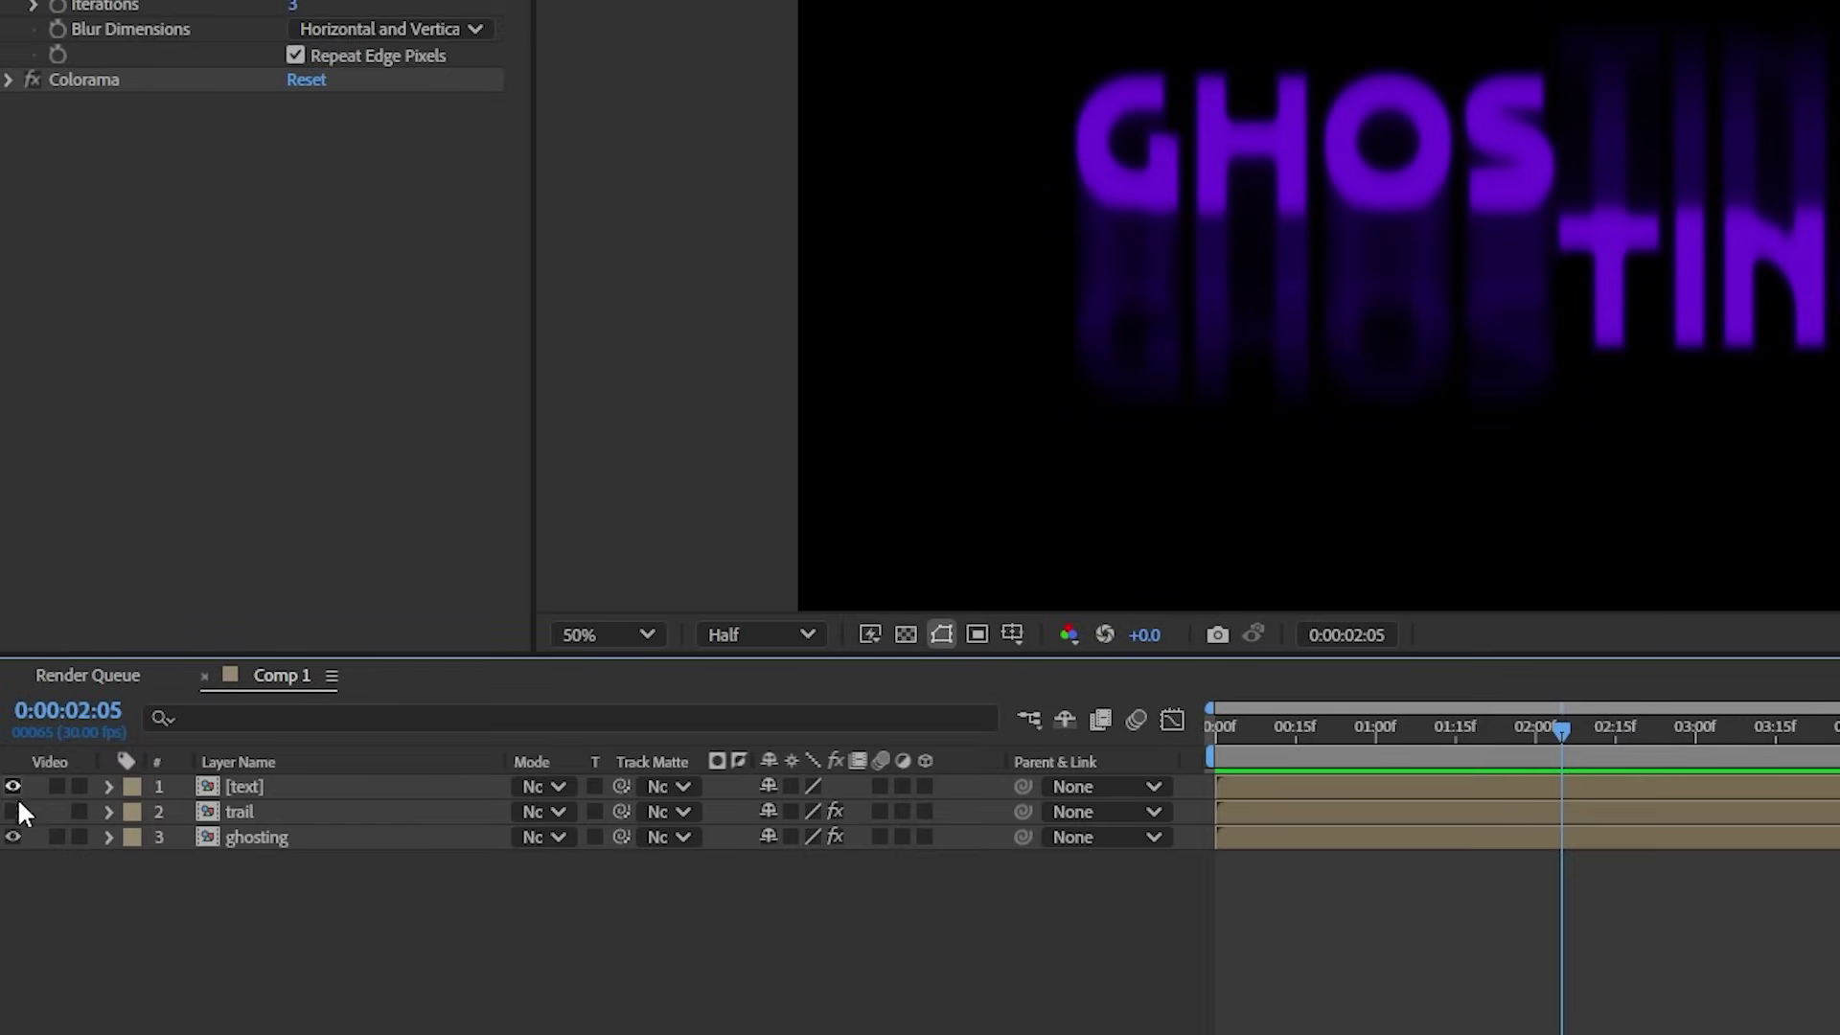
Make the text and trail layers visible together with ghosting and preview the animation from the start
{"action": "left_click", "coordinate": [15, 801]}
{"action": "key", "text": "Home"}
{"action": "key", "text": "space"}
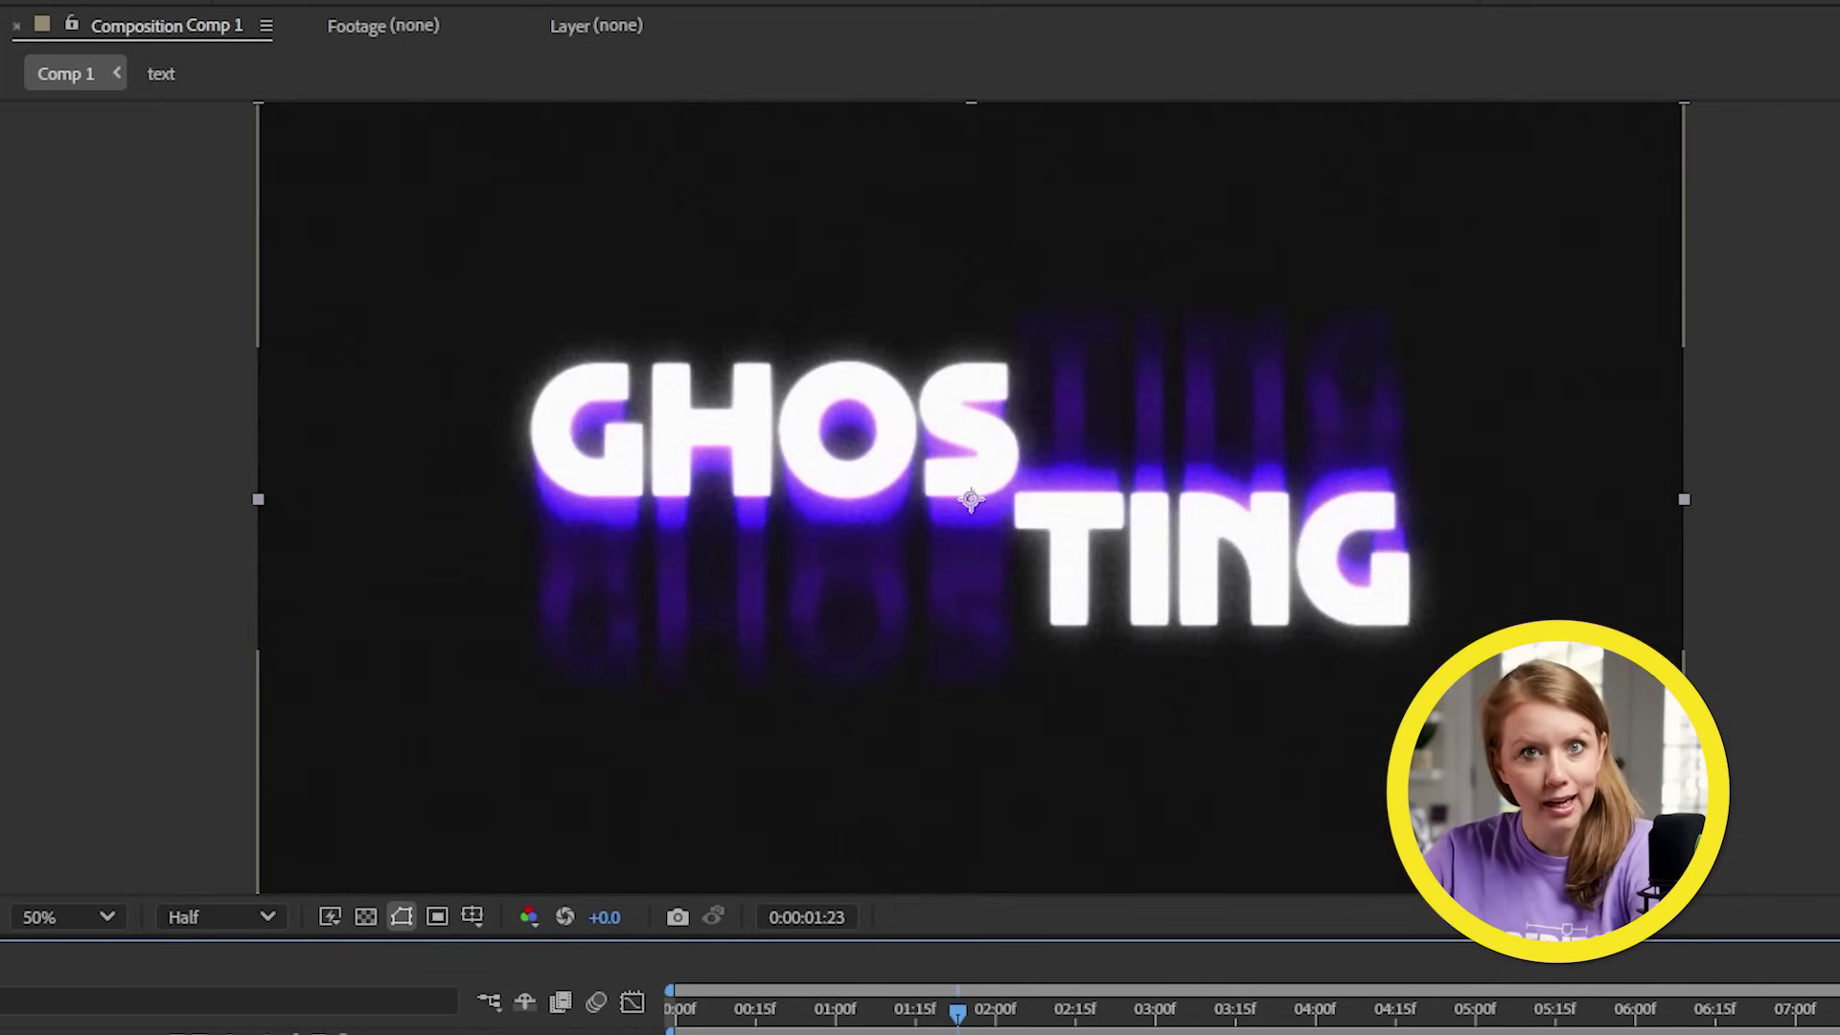
{"action": "key", "text": "space"}
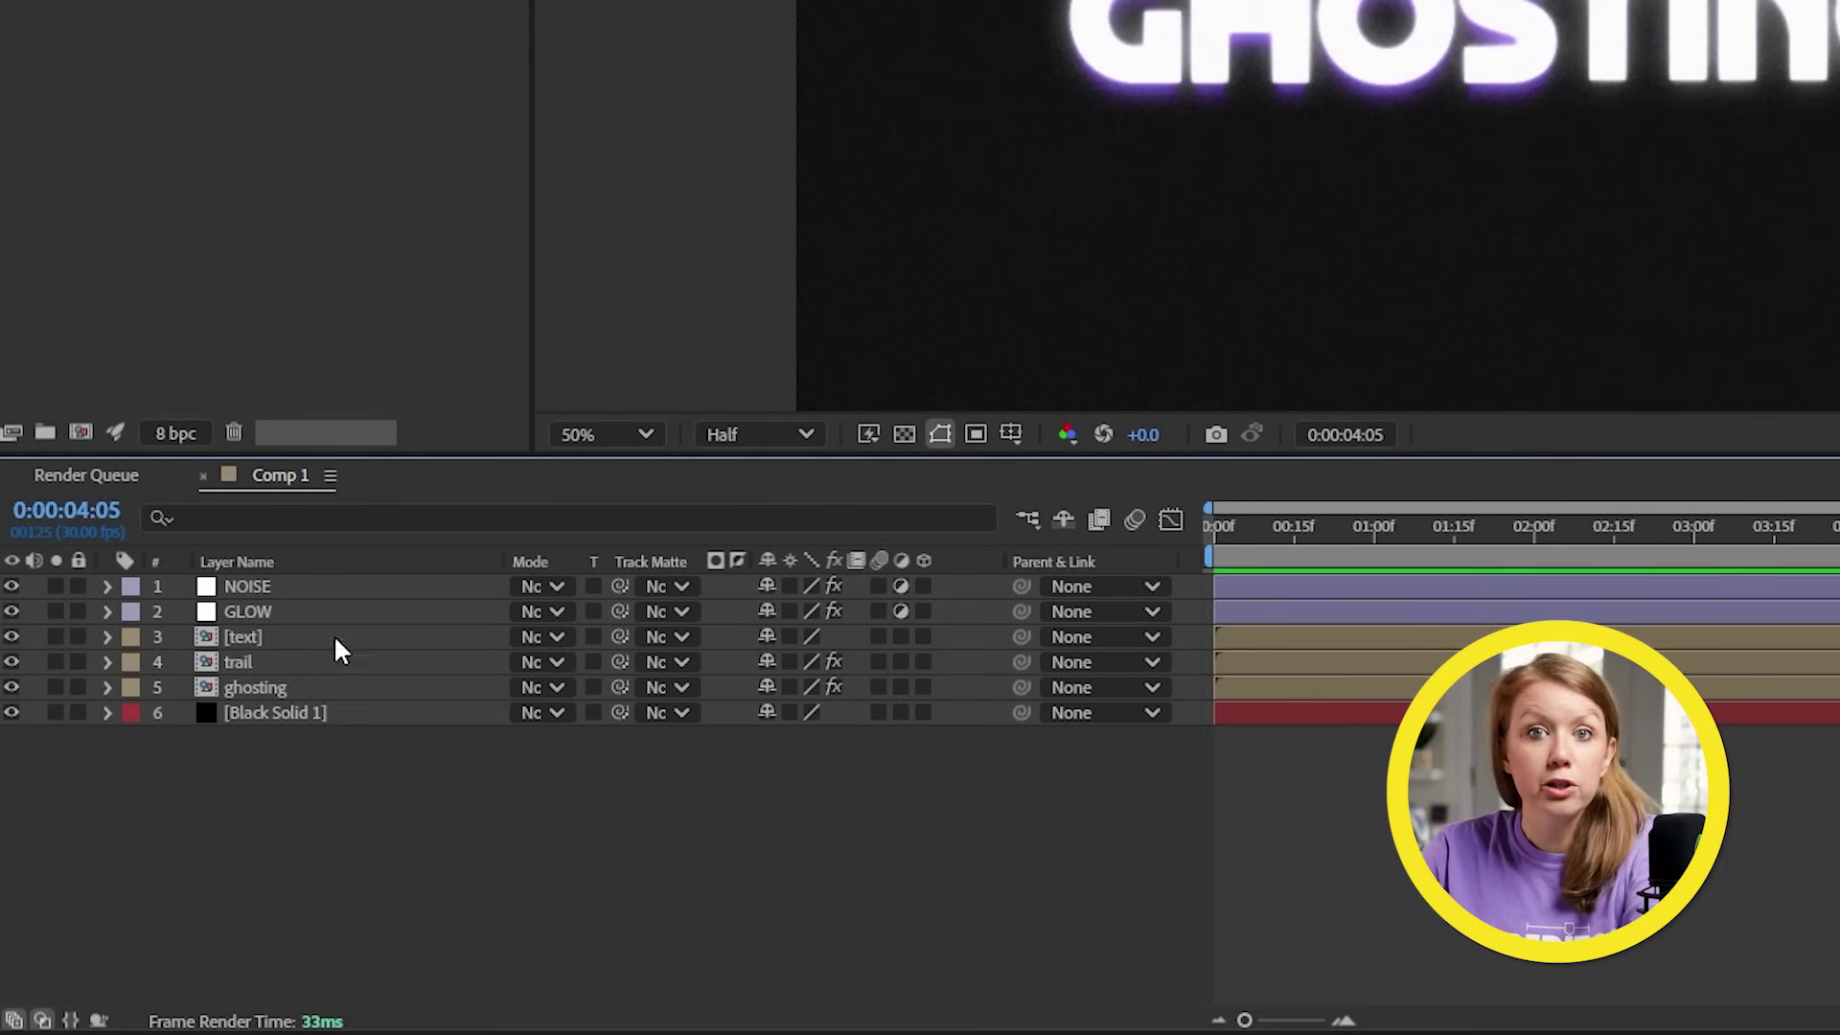
Add the expression wiggle(6,.4) to the Glow Intensity of the GLOW layer's Glow effect and play the preview
{"action": "left_click", "coordinate": [272, 612]}
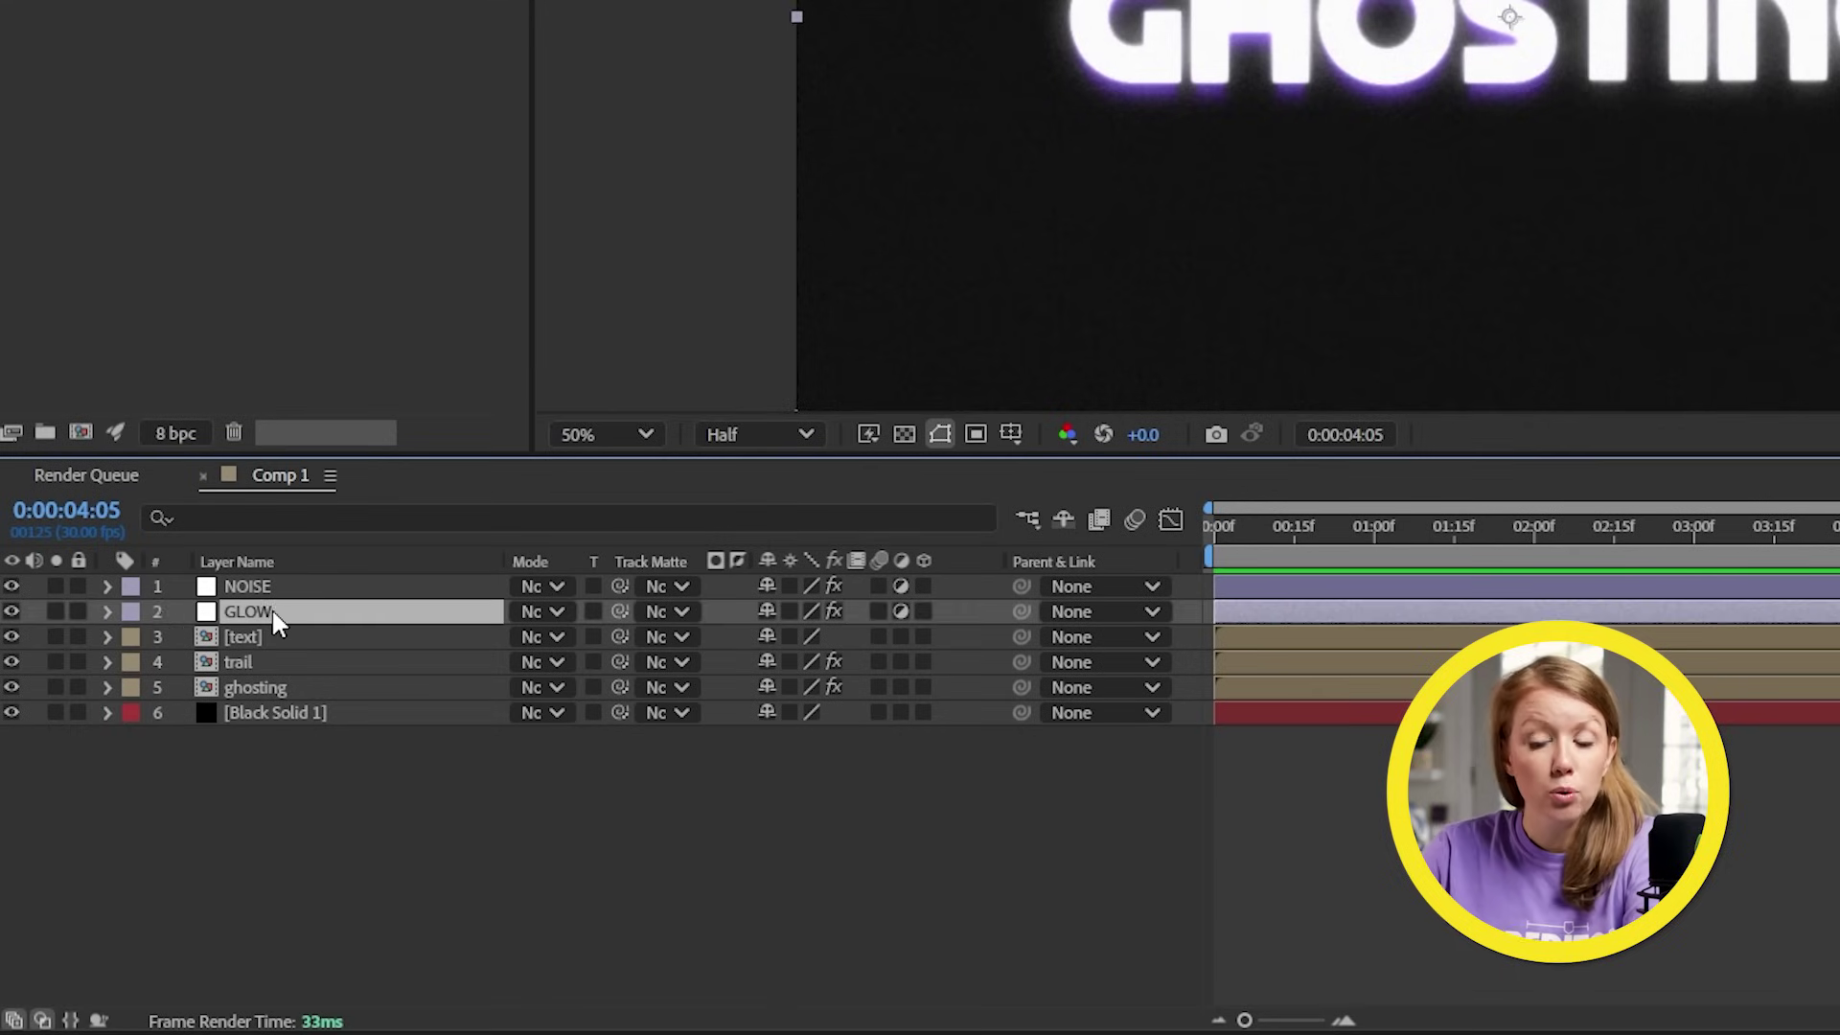
{"action": "left_click", "coordinate": [106, 614]}
{"action": "scroll", "coordinate": [111, 658], "scroll_direction": "down", "scroll_amount": 2}
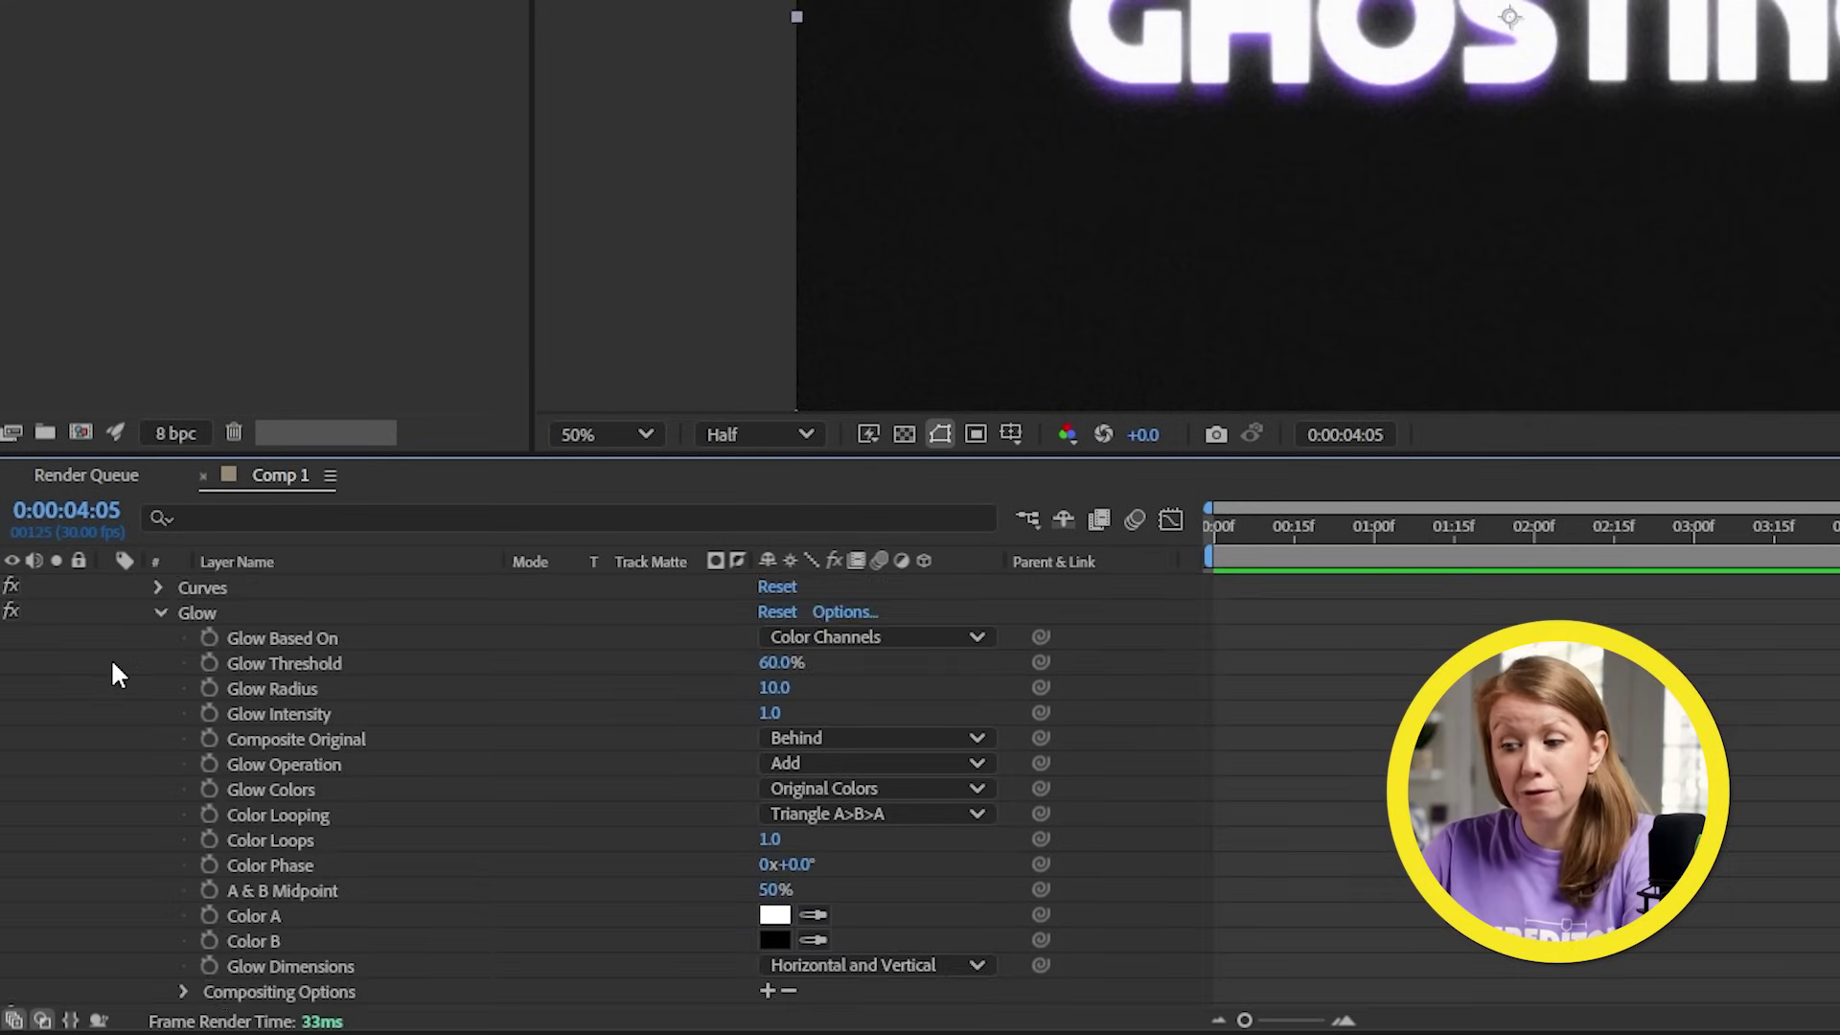
{"action": "left_click", "coordinate": [207, 611]}
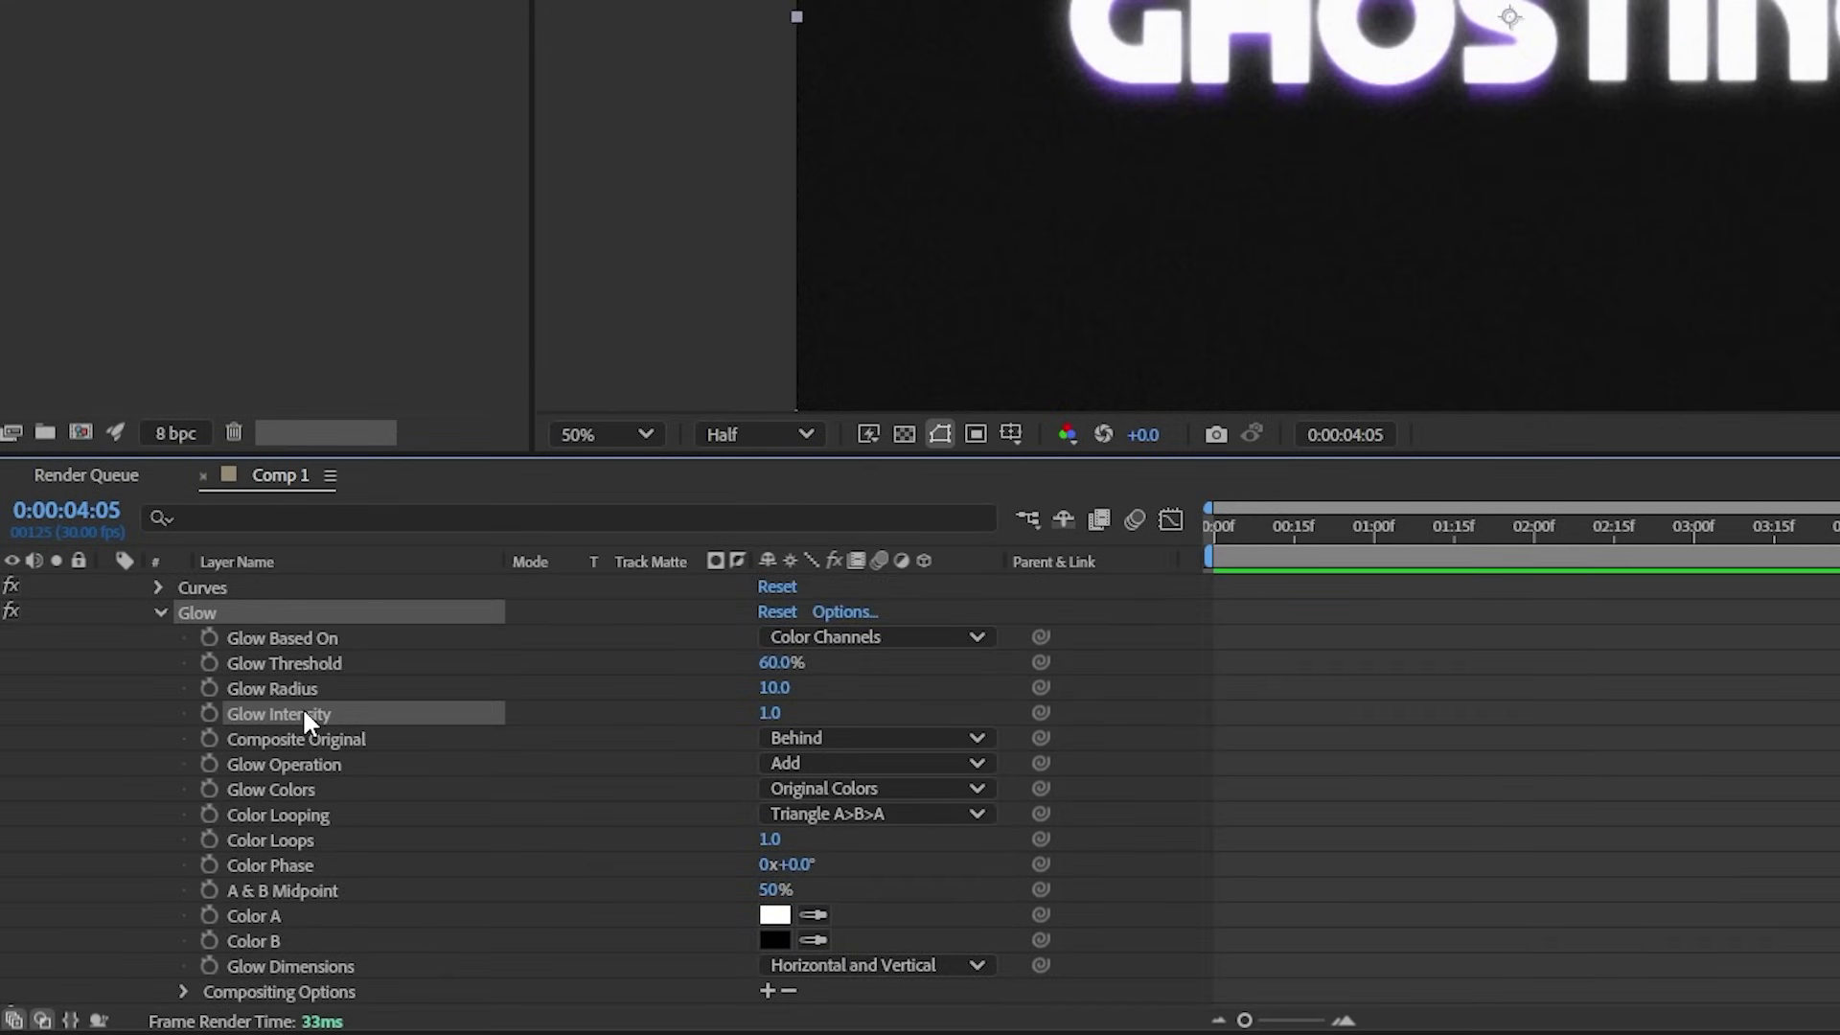
{"action": "left_click", "coordinate": [209, 714], "text": "alt"}
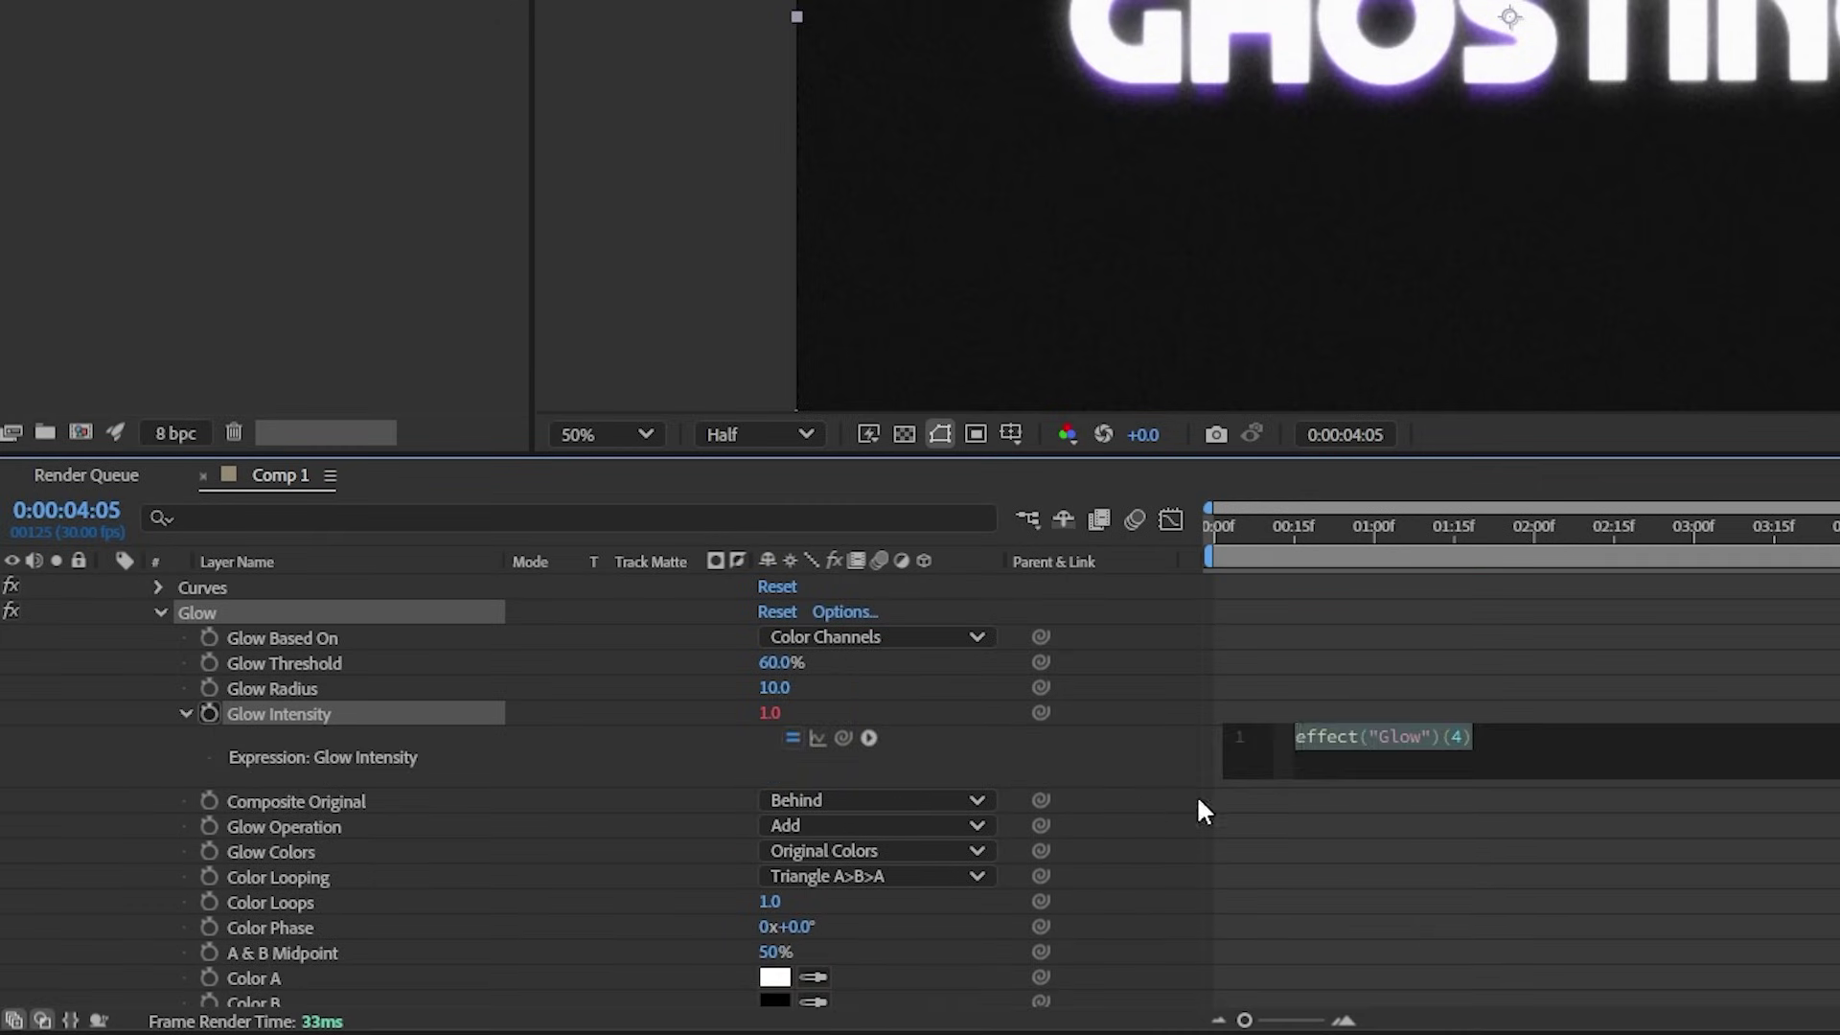
{"action": "type", "text": "wiggle(6"}
{"action": "type", "text": ",.4"}
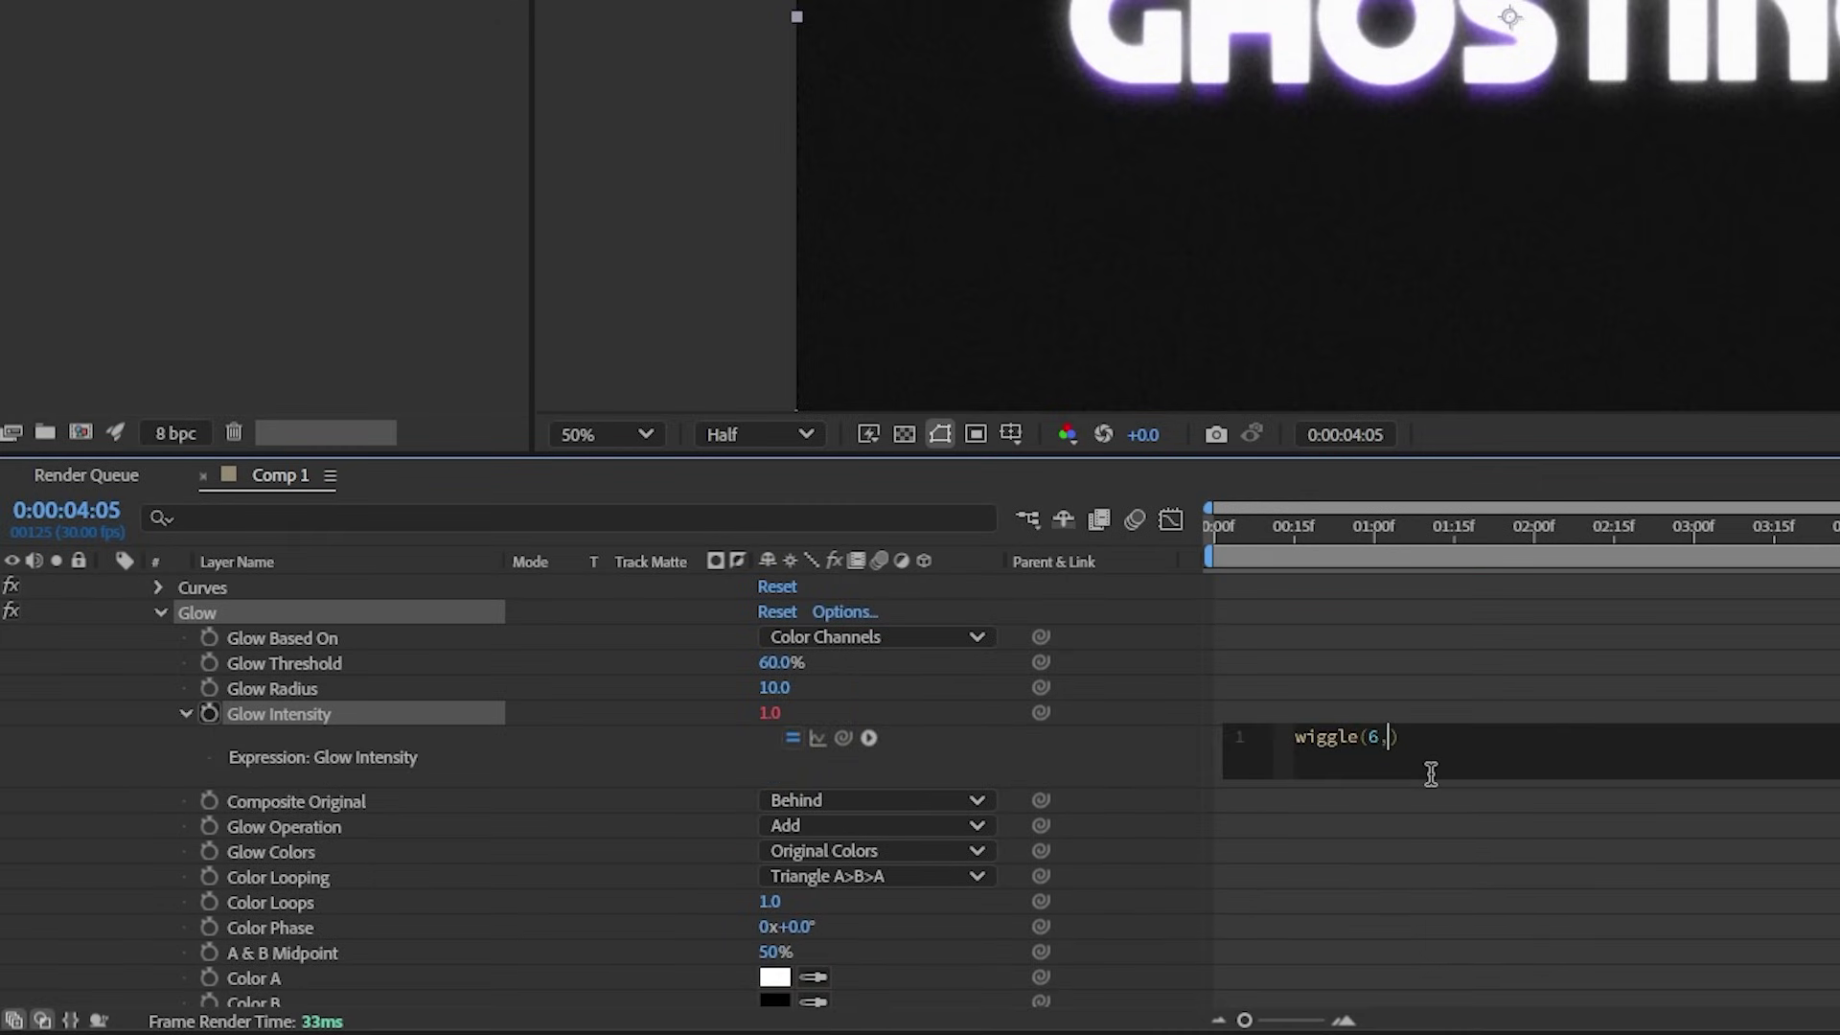
{"action": "left_click", "coordinate": [1433, 785]}
{"action": "key", "text": "space"}
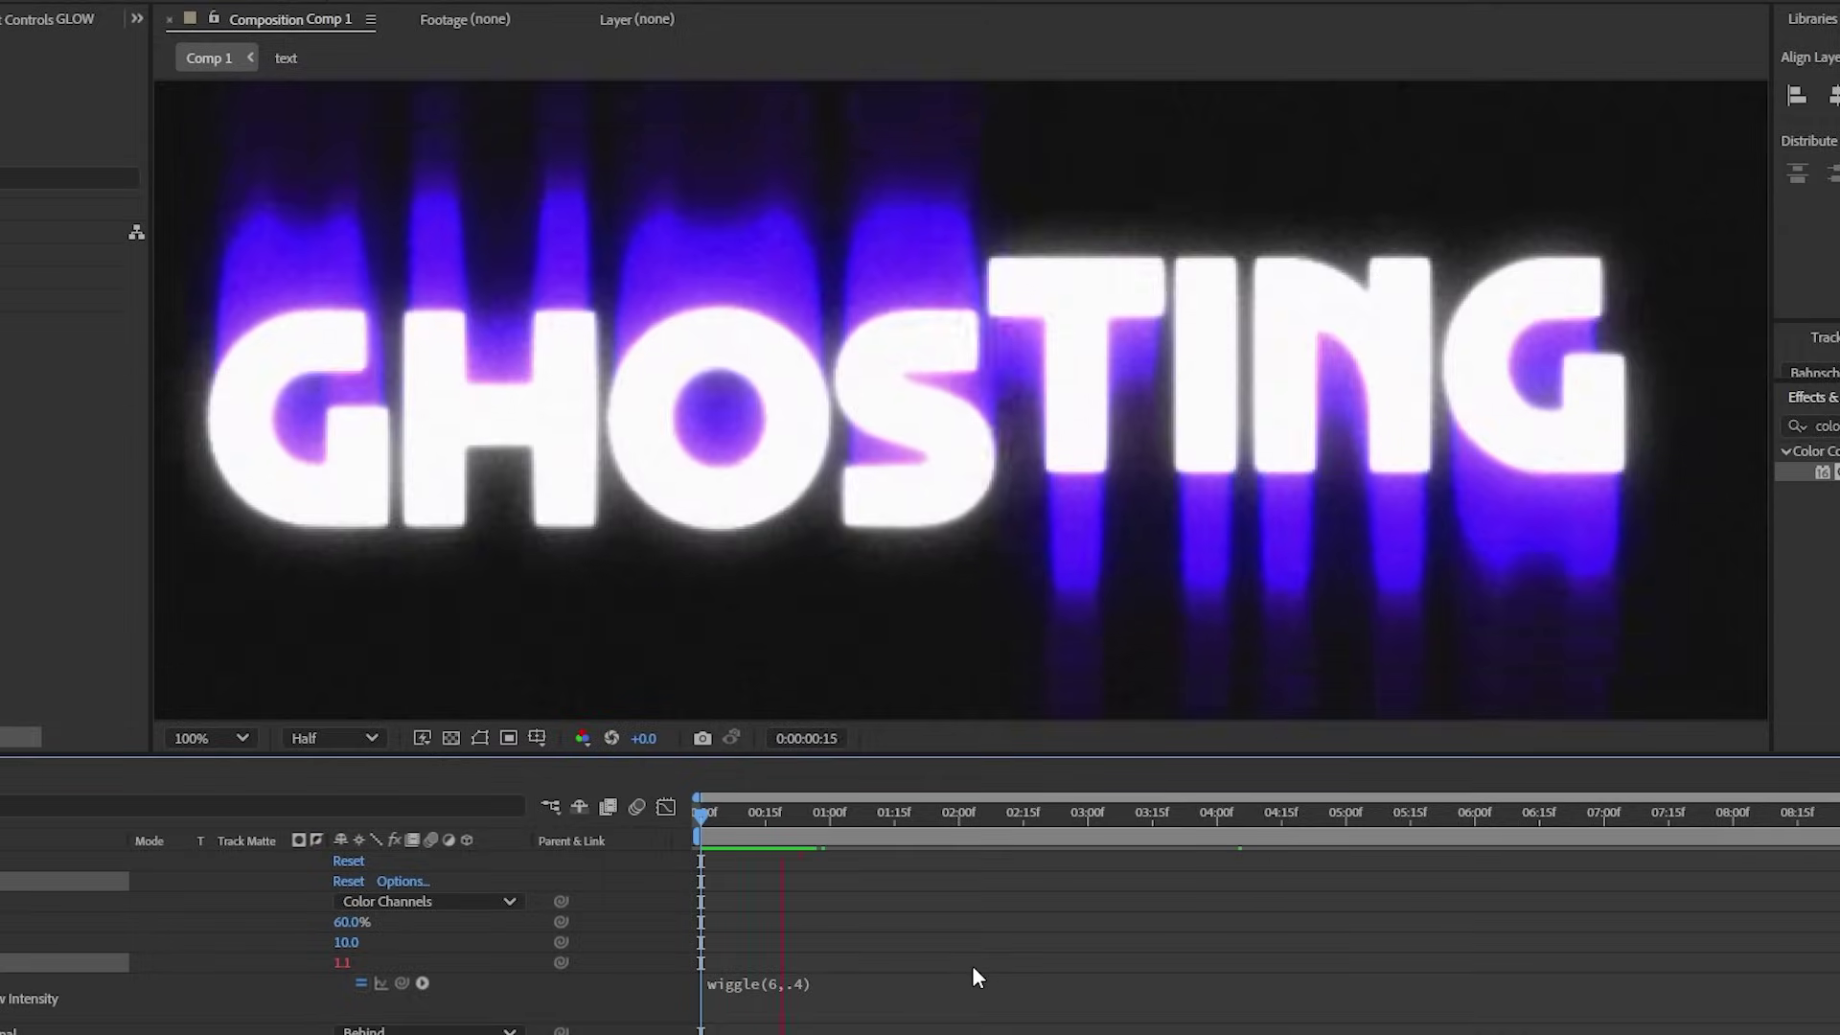